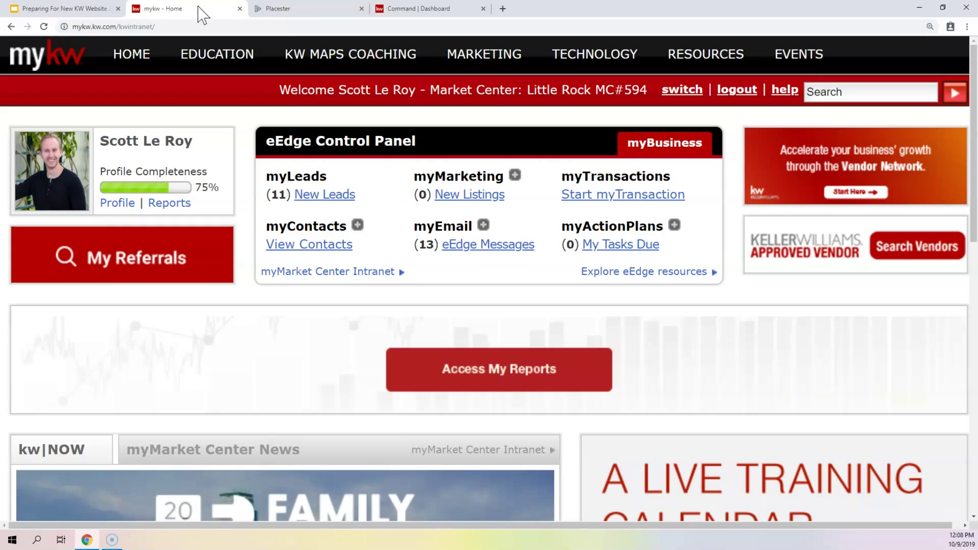
- Find the 'Your new website is ready!' notice on KW Websites, then switch to the Placester admin tab
{"action": "left_click", "coordinate": [583, 54]}
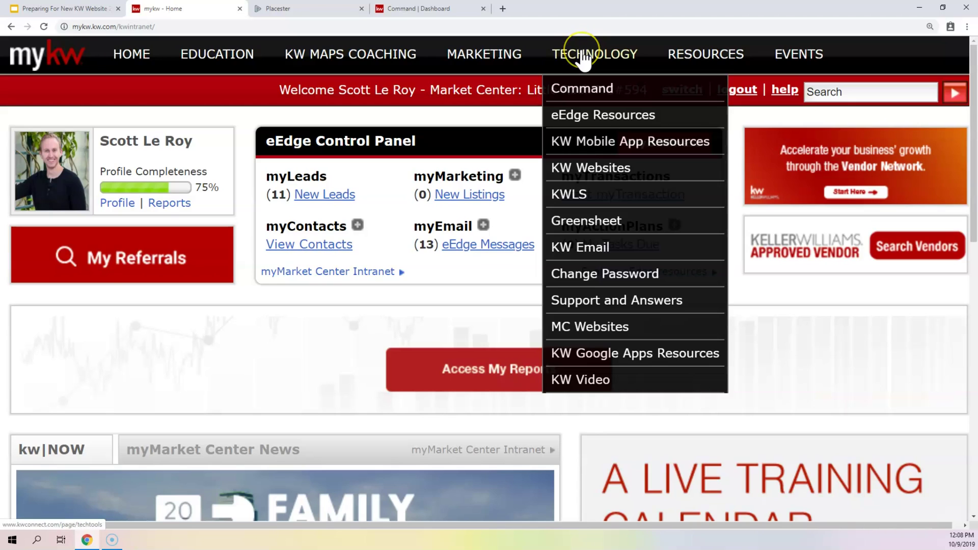
{"action": "left_click", "coordinate": [593, 171]}
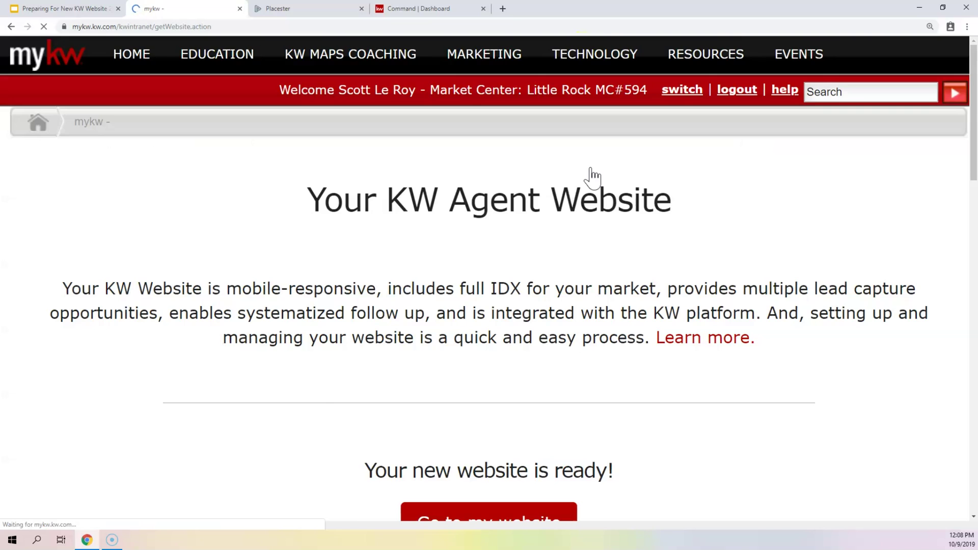
{"action": "scroll", "coordinate": [526, 234], "scroll_direction": "down", "scroll_amount": 3}
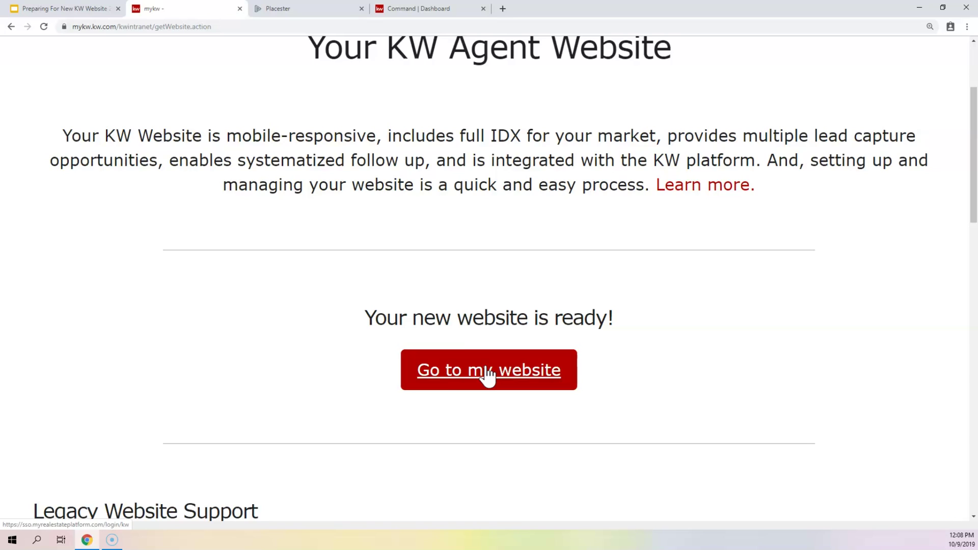
{"action": "left_click", "coordinate": [312, 15]}
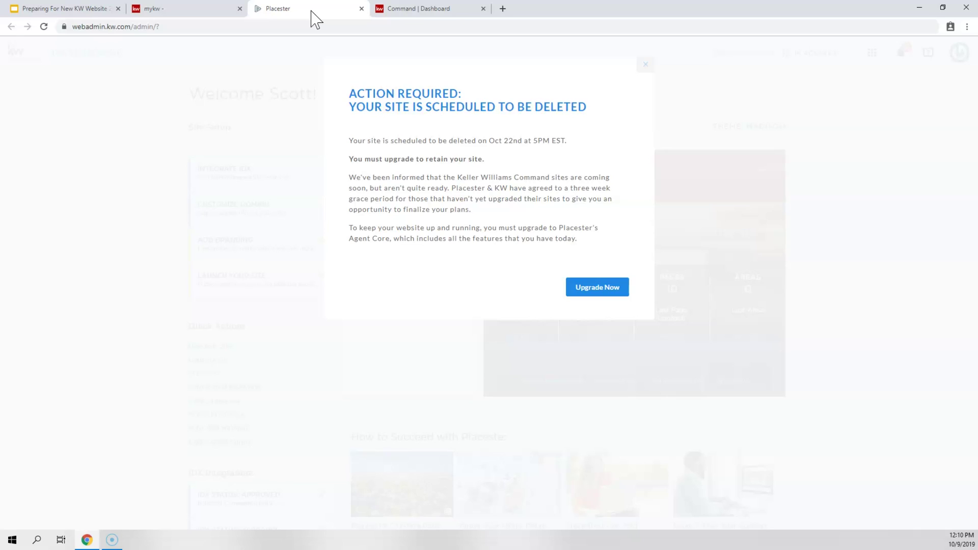
{"action": "left_click", "coordinate": [586, 285]}
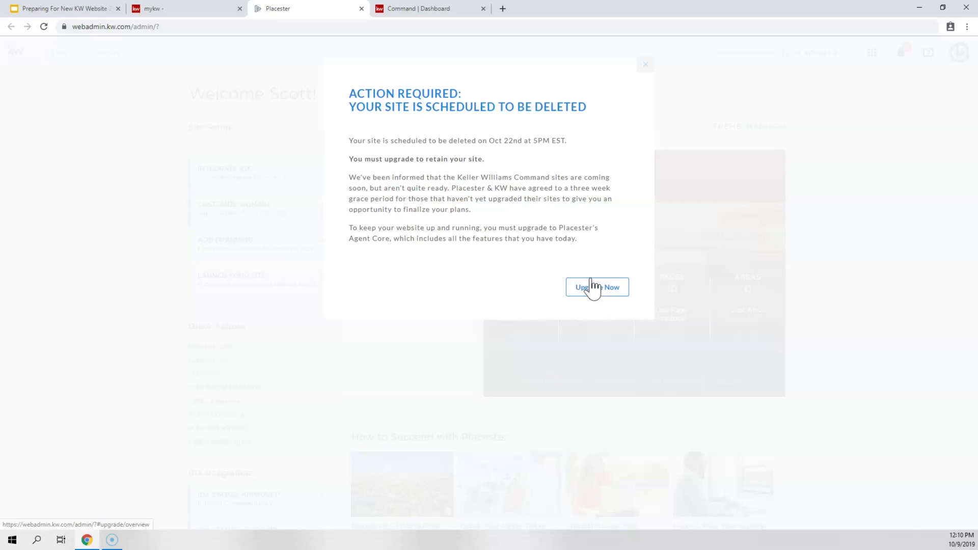
- Dismiss the site-deletion warning and open Custom Domain under MORE in the Edit Site settings
{"action": "left_click", "coordinate": [643, 66]}
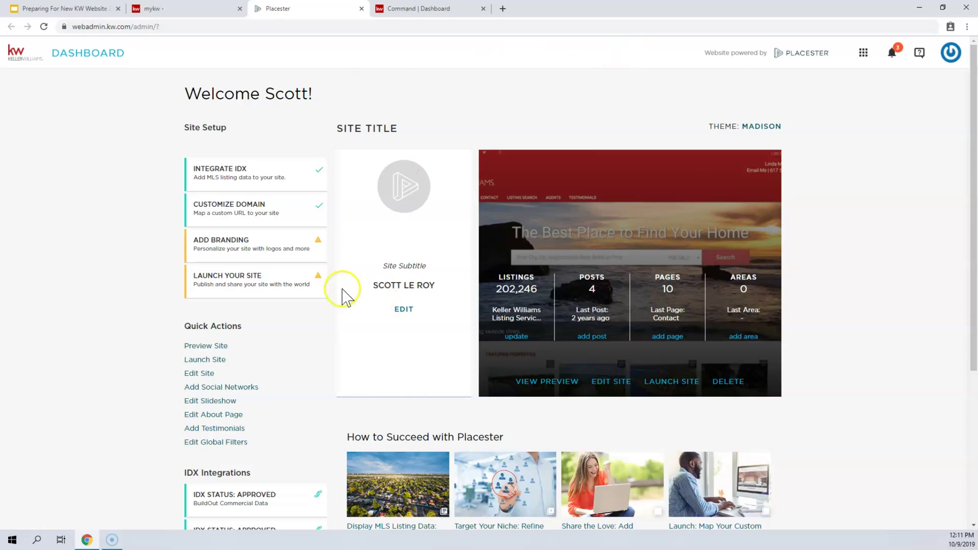
{"action": "left_click_drag", "start_coordinate": [185, 325], "coordinate": [242, 327]}
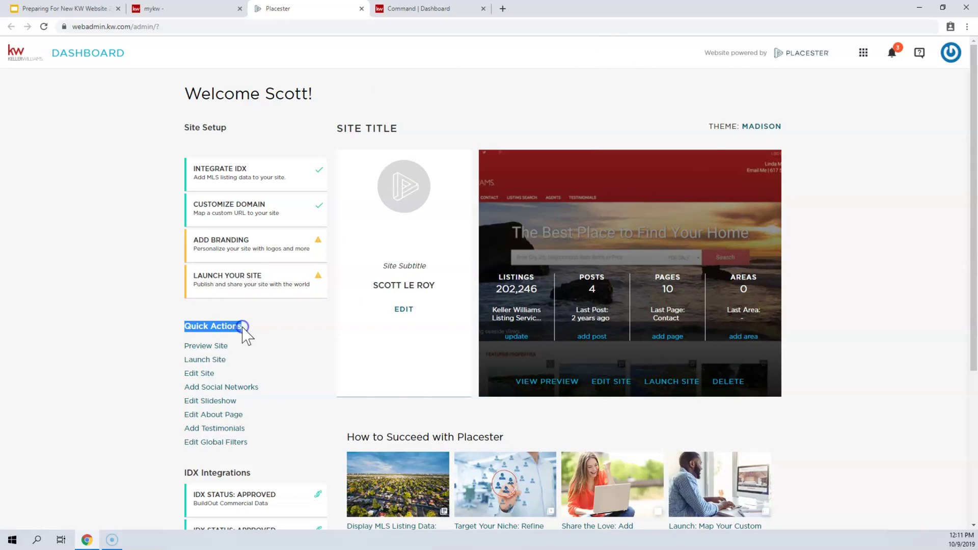
{"action": "left_click", "coordinate": [198, 376]}
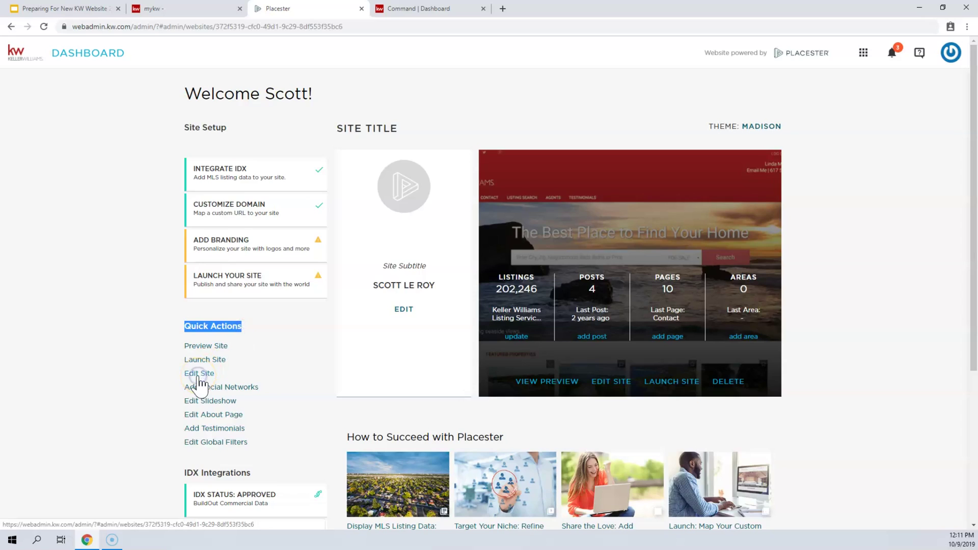
{"action": "scroll", "coordinate": [209, 357], "scroll_direction": "down", "scroll_amount": 5}
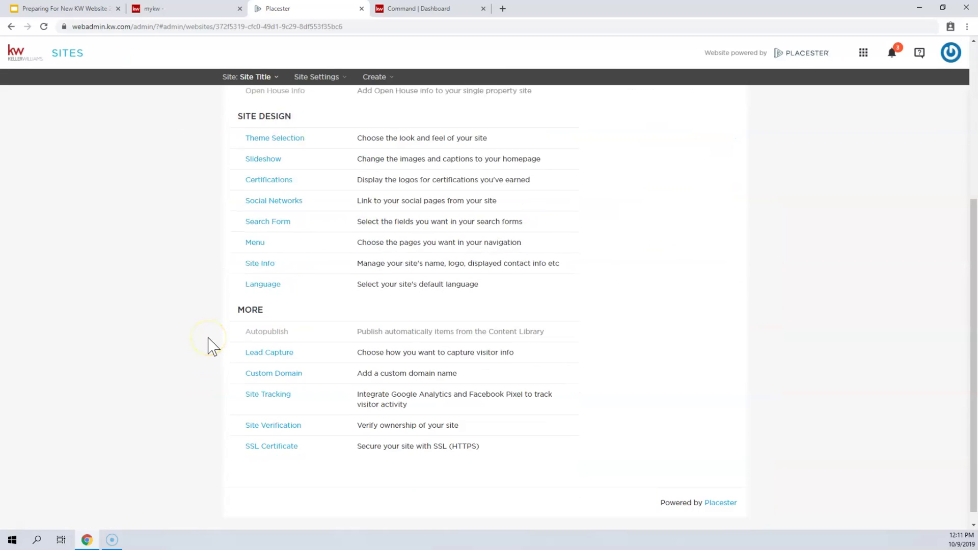
{"action": "left_click_drag", "start_coordinate": [240, 300], "coordinate": [266, 303]}
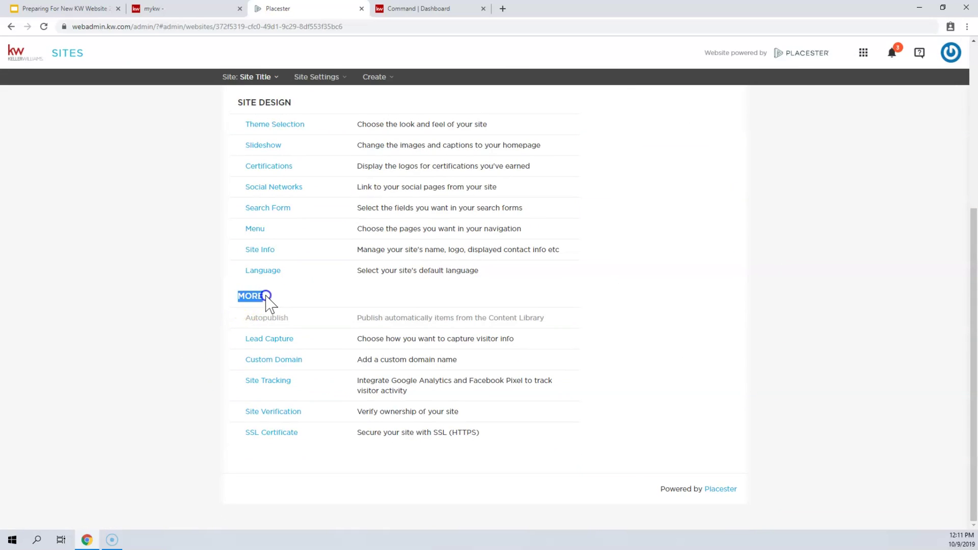
{"action": "left_click", "coordinate": [265, 361]}
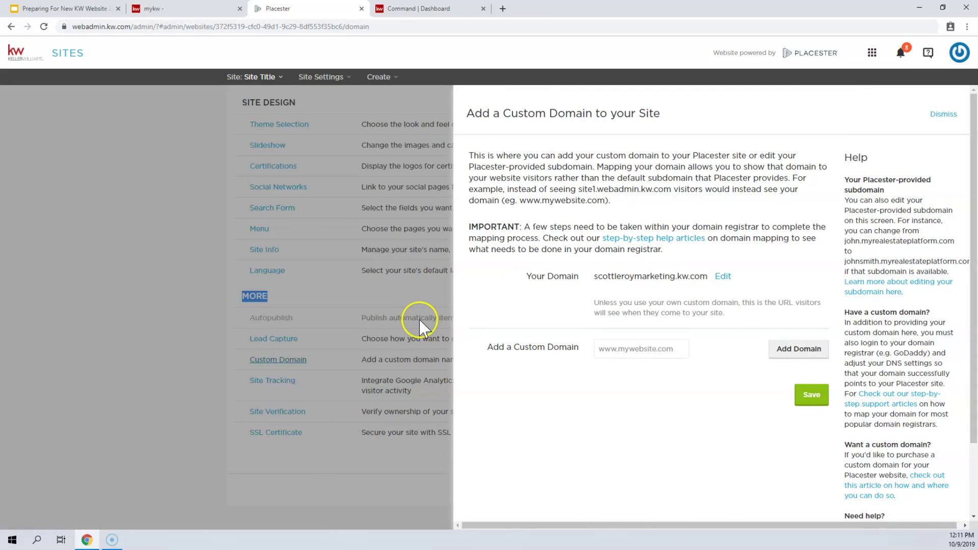
{"action": "left_click", "coordinate": [713, 252]}
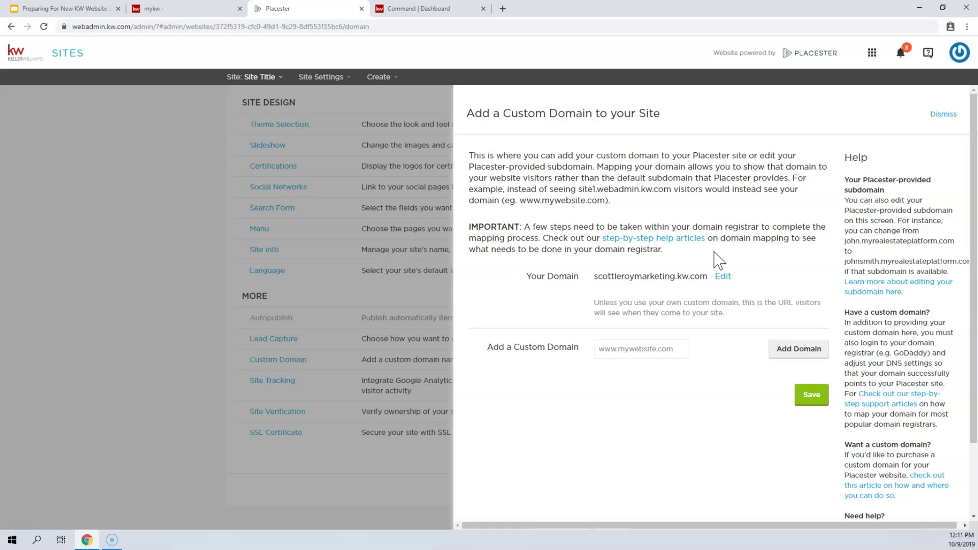
{"action": "left_click", "coordinate": [638, 357]}
{"action": "type", "text": "www.scottleroymarketing.com"}
{"action": "key", "text": "Return"}
{"action": "left_click", "coordinate": [684, 276]}
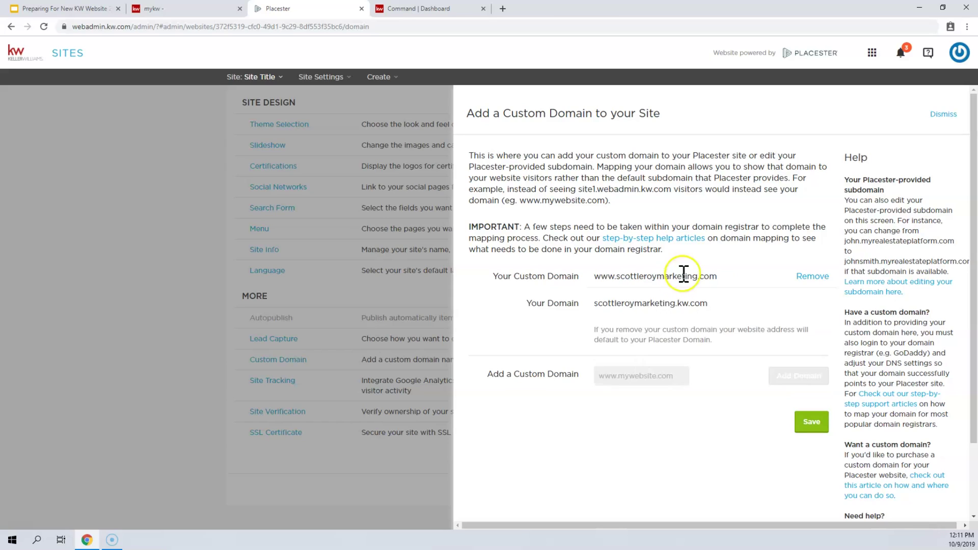
{"action": "left_click_drag", "start_coordinate": [595, 276], "coordinate": [718, 279]}
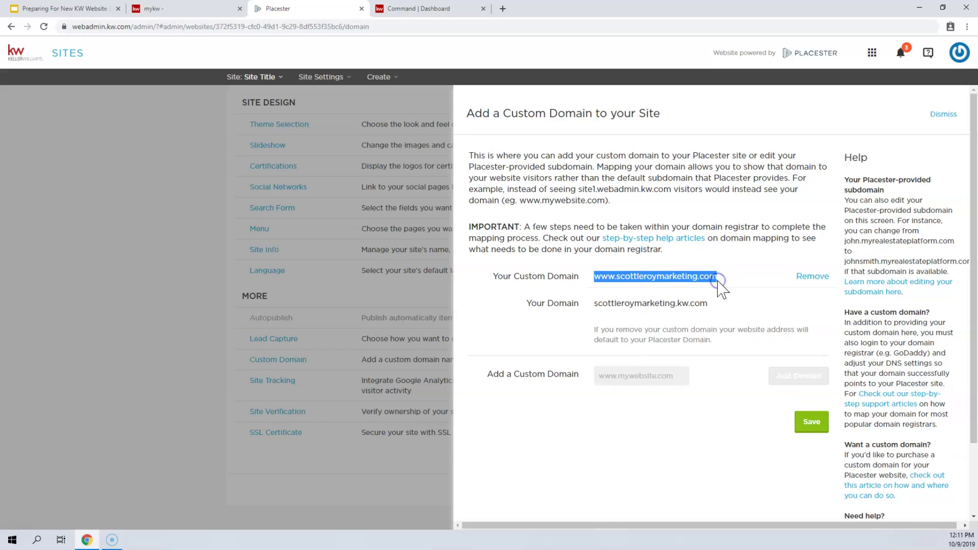
{"action": "mouse_move", "coordinate": [705, 278]}
{"action": "left_mouse_down"}
{"action": "mouse_move", "coordinate": [586, 298]}
{"action": "mouse_move", "coordinate": [629, 277]}
{"action": "mouse_move", "coordinate": [714, 279]}
{"action": "left_mouse_up"}
{"action": "left_click", "coordinate": [711, 260]}
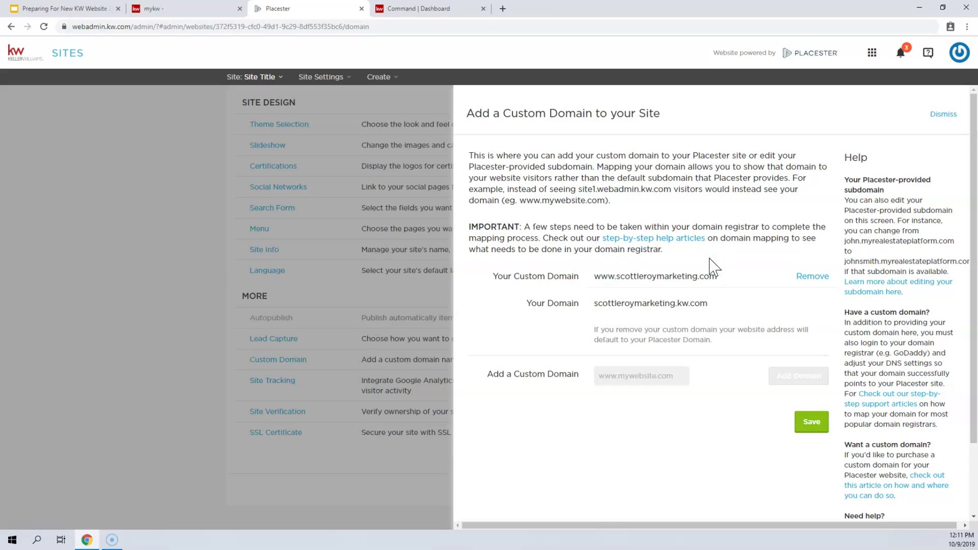
{"action": "left_click", "coordinate": [814, 277]}
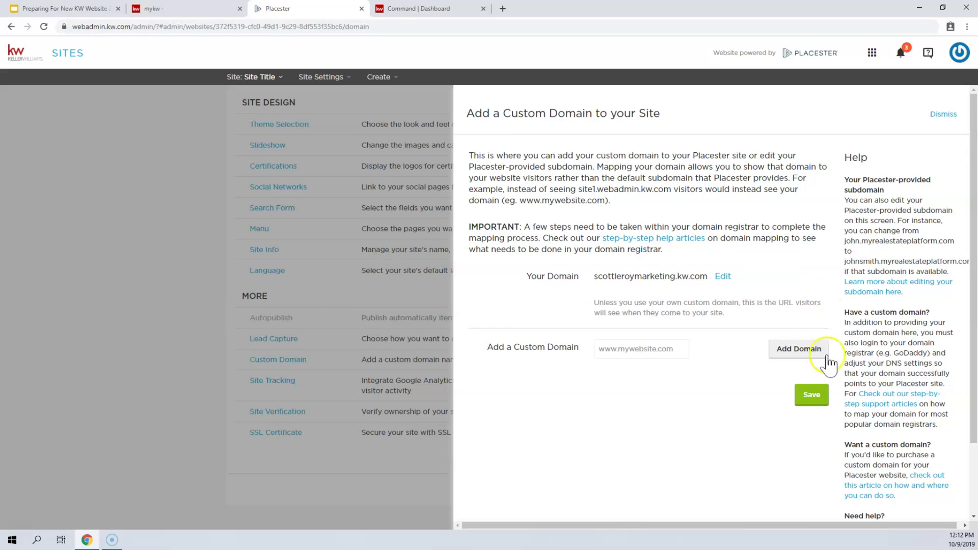
- Save the domain settings and download the site export from the Sites list as export.zip
{"action": "left_click", "coordinate": [822, 399]}
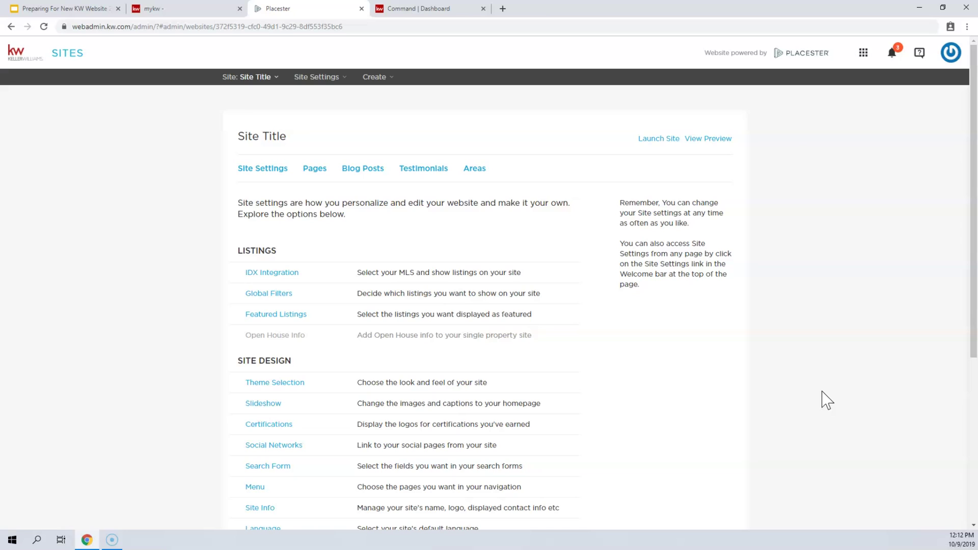
{"action": "left_click", "coordinate": [865, 55]}
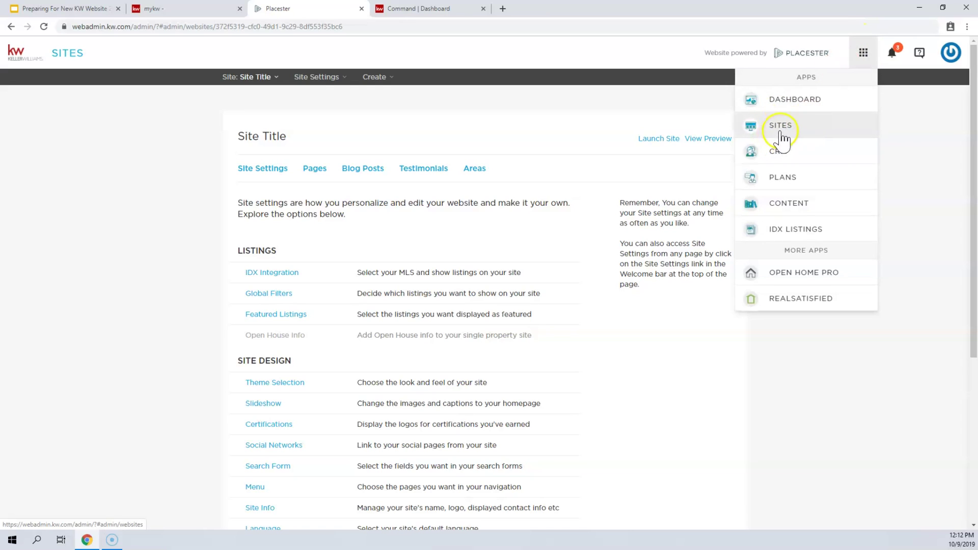
{"action": "left_click", "coordinate": [788, 130]}
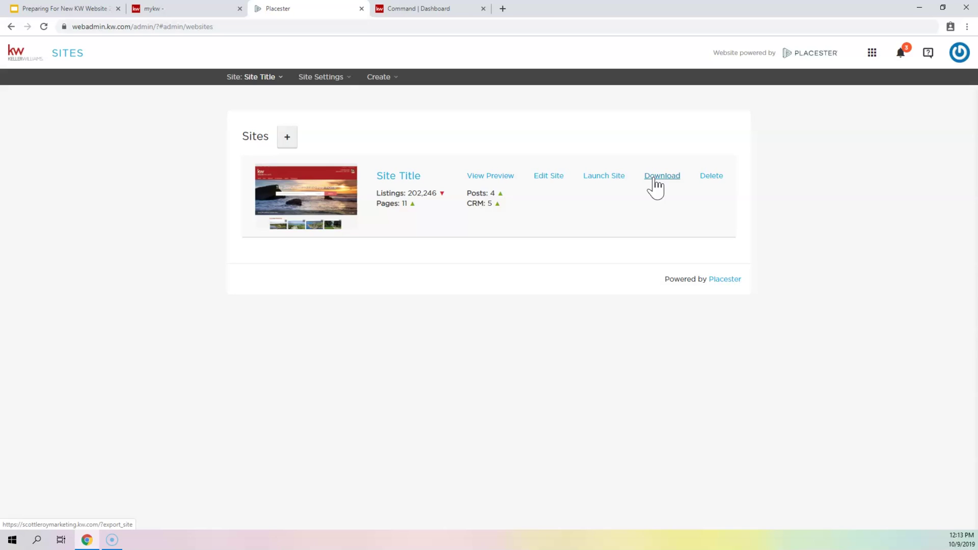
{"action": "left_click", "coordinate": [655, 178]}
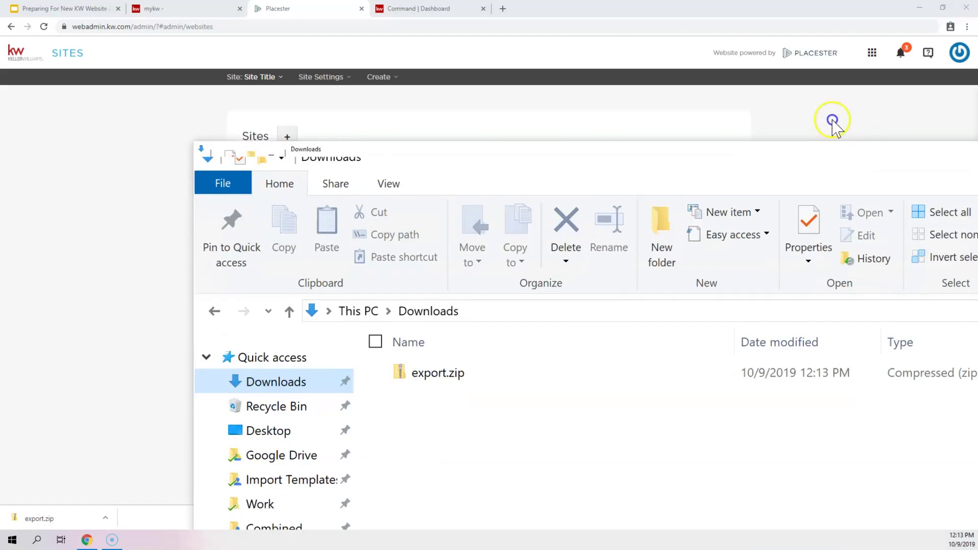
{"action": "left_click_drag", "start_coordinate": [787, 70], "coordinate": [727, 104]}
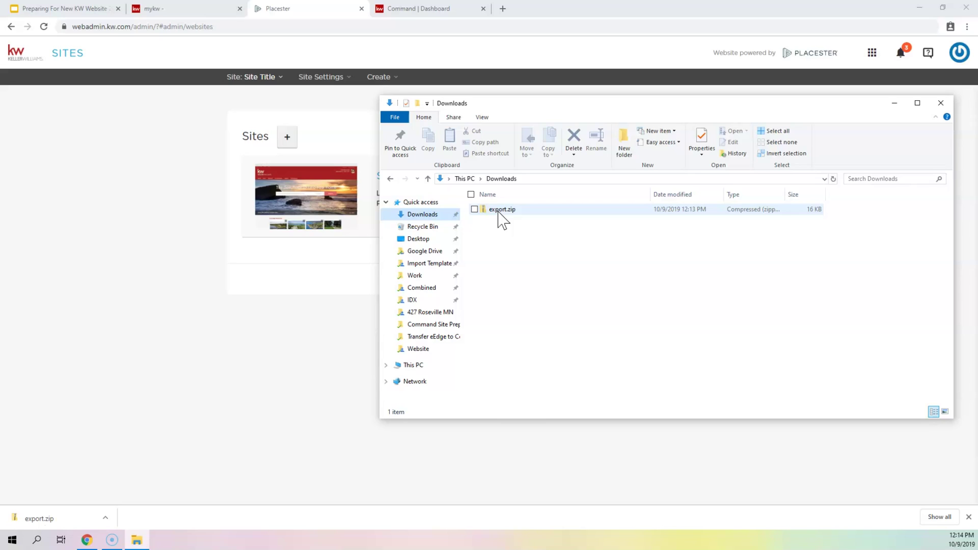
- Bring up the Extract All option for export.zip in Downloads
{"action": "left_click", "coordinate": [500, 213]}
{"action": "right_click", "coordinate": [502, 216]}
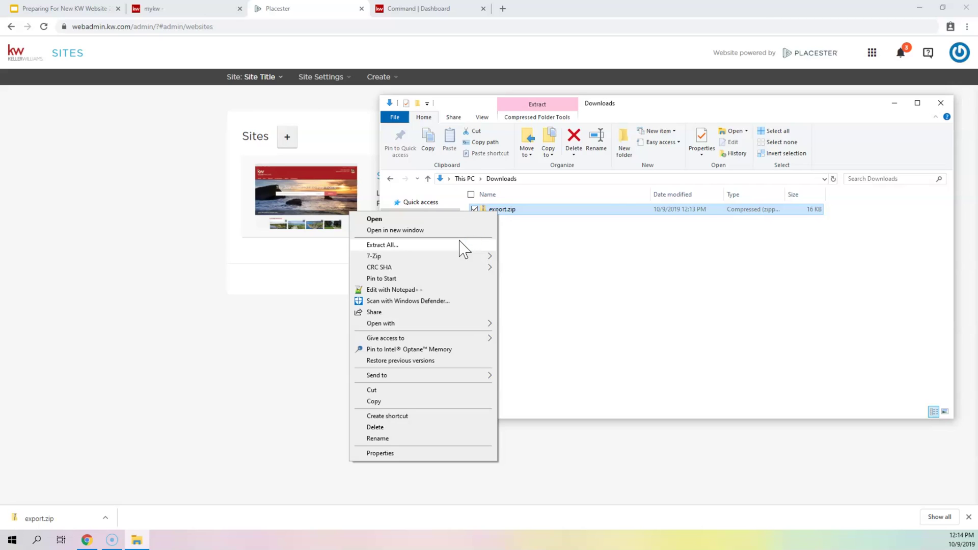
{"action": "left_click", "coordinate": [437, 256]}
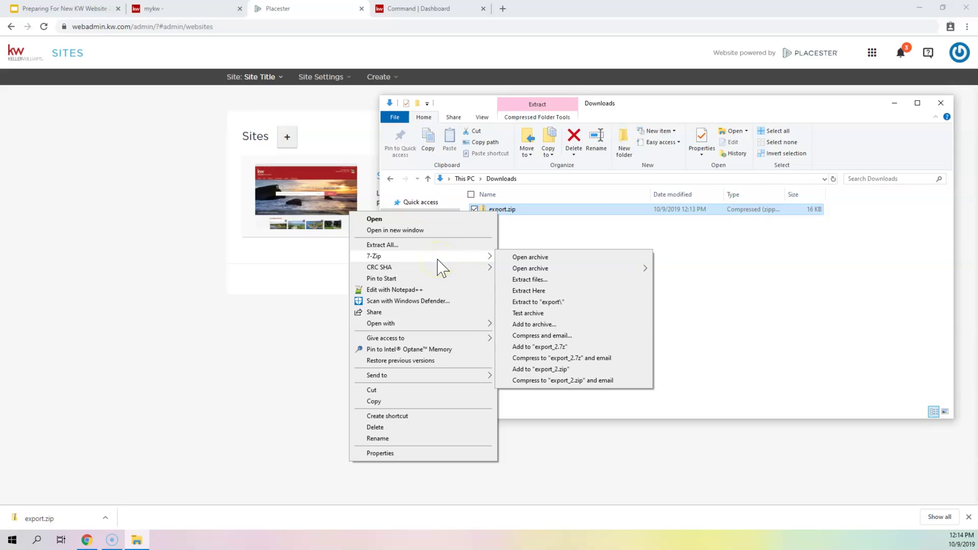
{"action": "left_click", "coordinate": [447, 247]}
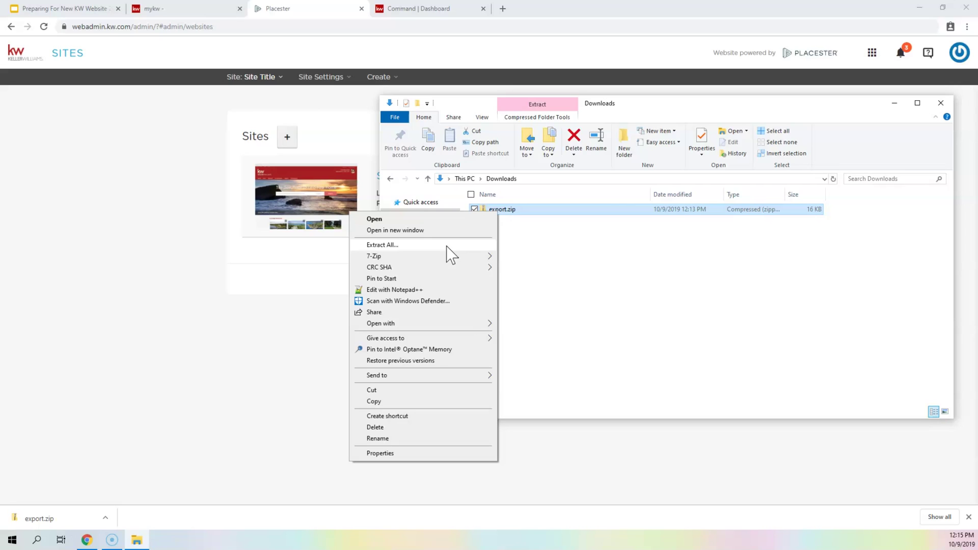
{"action": "left_click", "coordinate": [447, 246]}
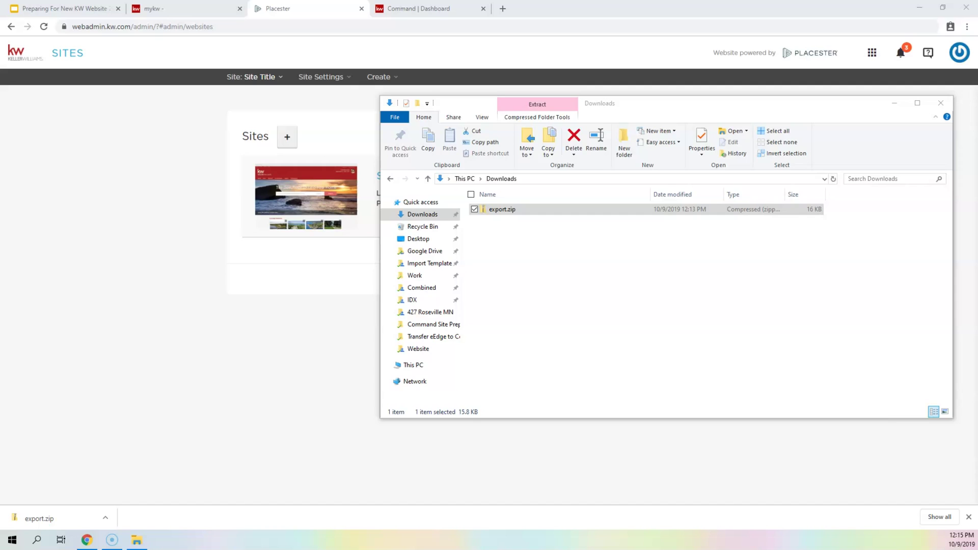
- Extract export.zip into a new export folder in Downloads
{"action": "left_click_drag", "start_coordinate": [491, 192], "coordinate": [511, 175]}
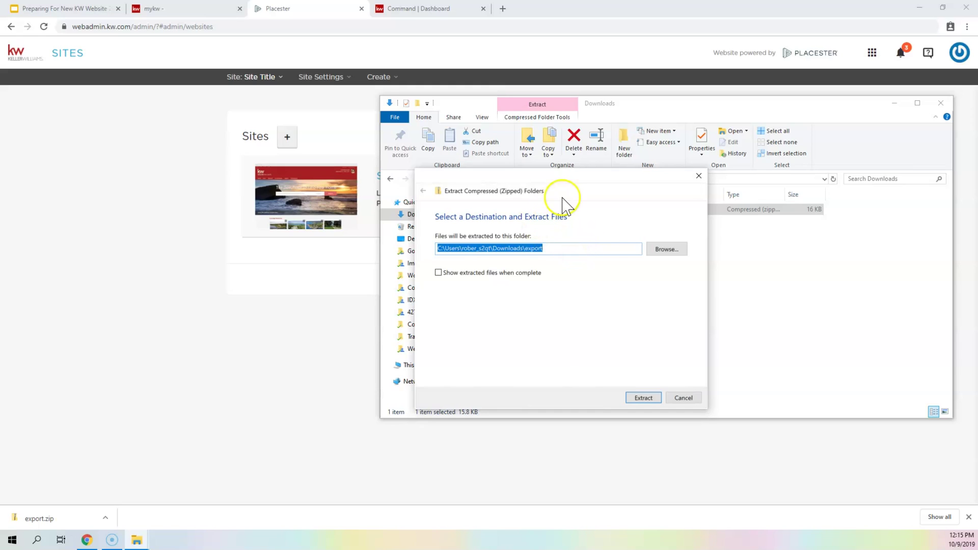
{"action": "left_click_drag", "start_coordinate": [574, 186], "coordinate": [798, 184]}
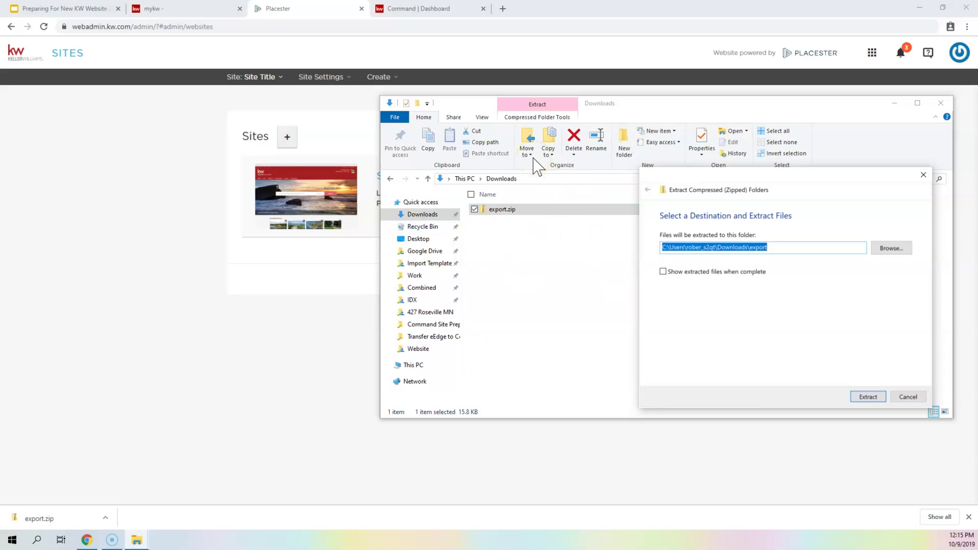
{"action": "left_click", "coordinate": [871, 398]}
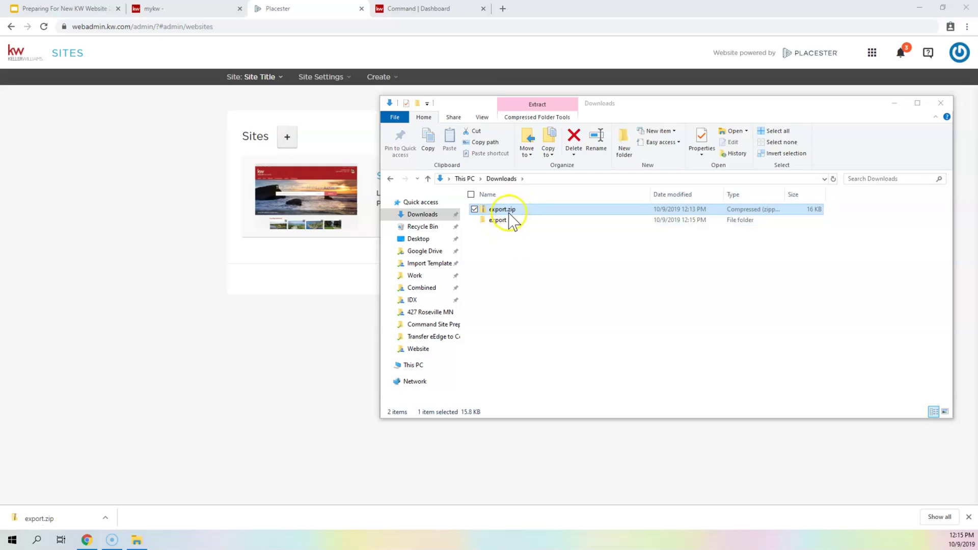
- Open readme.txt from the extracted export folder in Notepad
{"action": "double_click", "coordinate": [504, 219]}
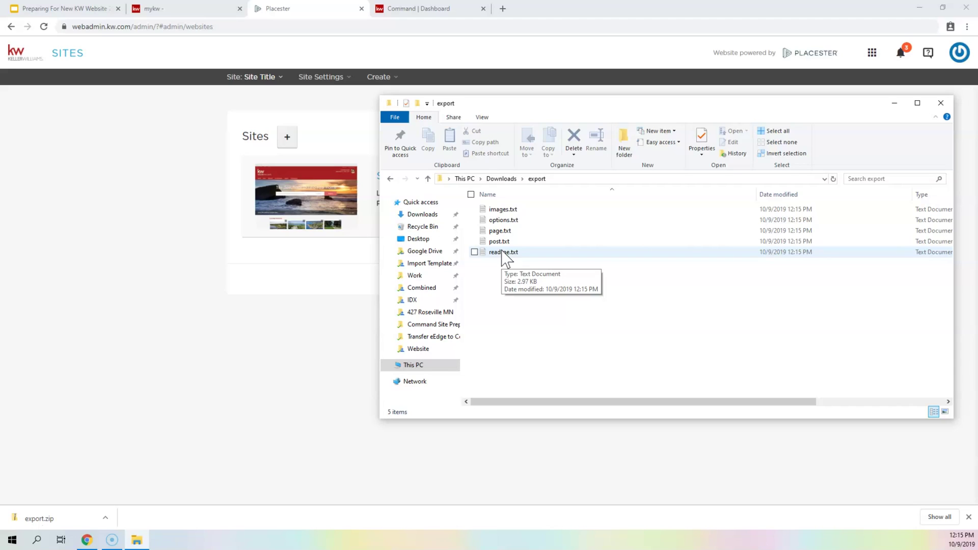
{"action": "left_click", "coordinate": [504, 253]}
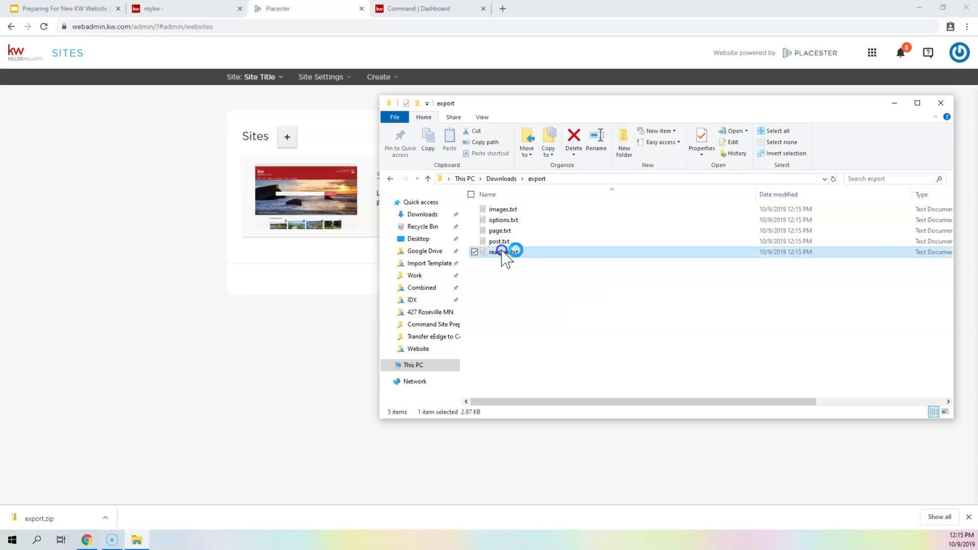
{"action": "key", "text": "Return"}
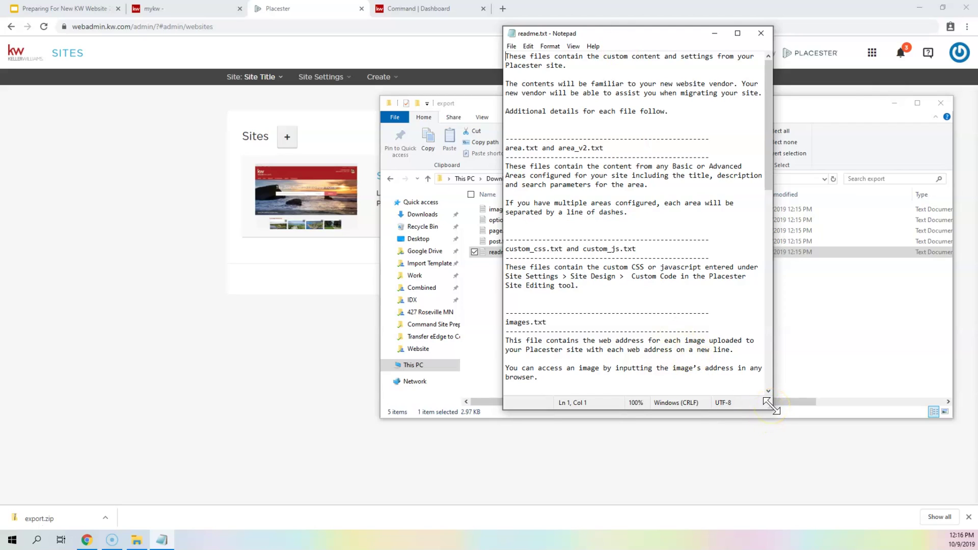
- Move the readme.txt Notepad window left and resize it so lines run wide
{"action": "left_click", "coordinate": [611, 96]}
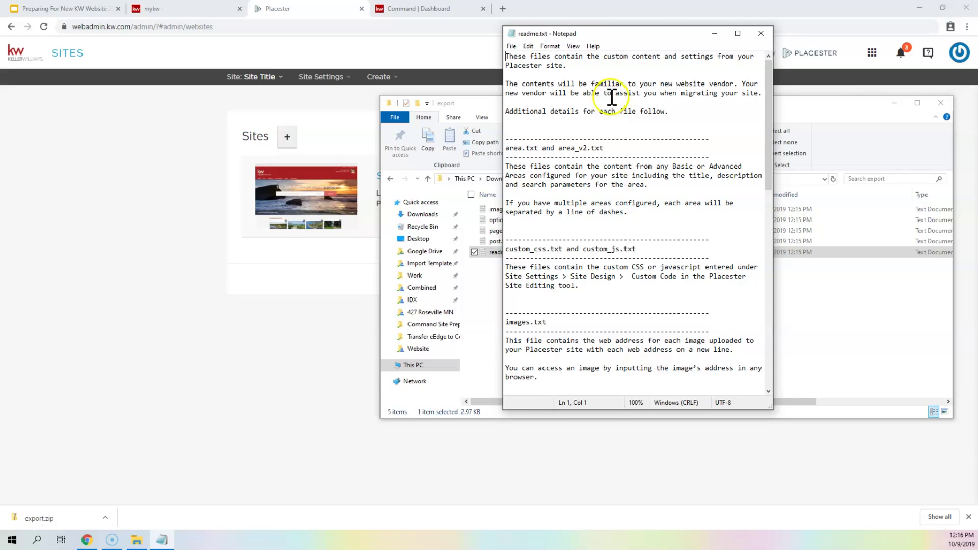
{"action": "left_click", "coordinate": [737, 33]}
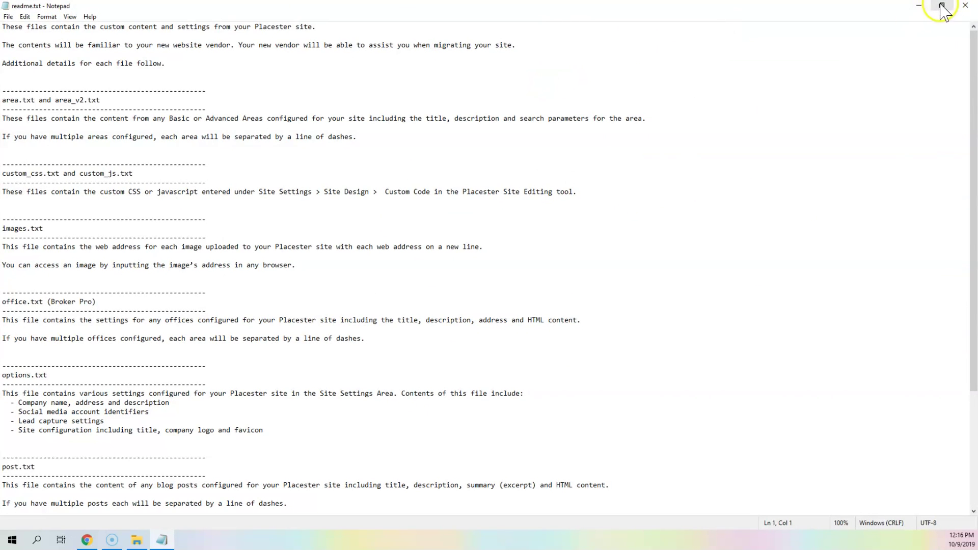
{"action": "left_click", "coordinate": [942, 6]}
{"action": "left_click_drag", "start_coordinate": [673, 31], "coordinate": [362, 42]}
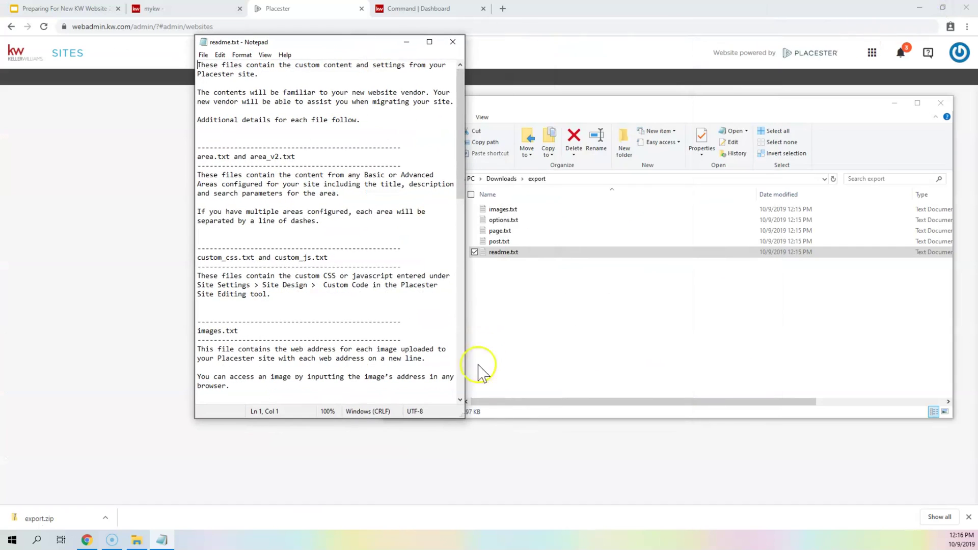
{"action": "left_click_drag", "start_coordinate": [463, 417], "coordinate": [729, 508]}
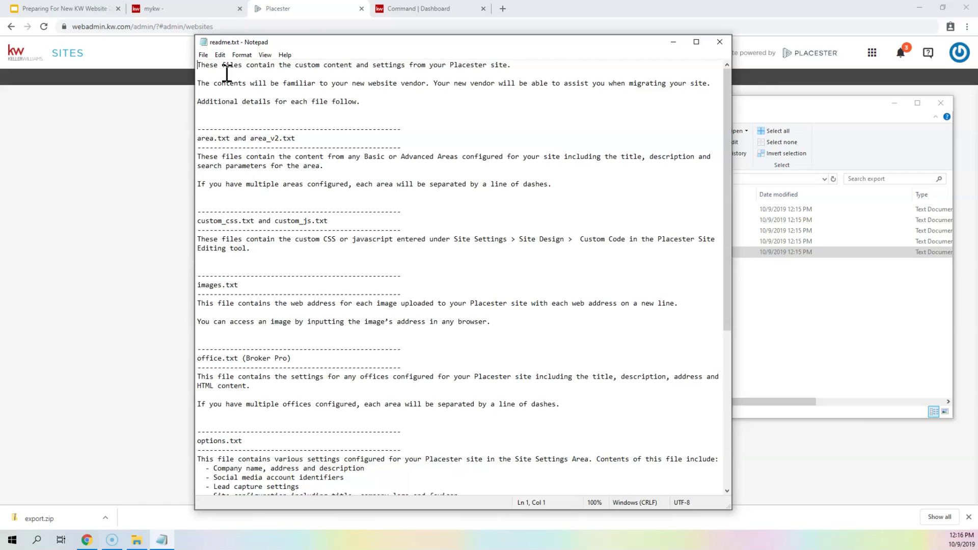
- Read through readme.txt's file descriptions, then close Notepad
{"action": "scroll", "coordinate": [245, 240], "scroll_direction": "down", "scroll_amount": 9}
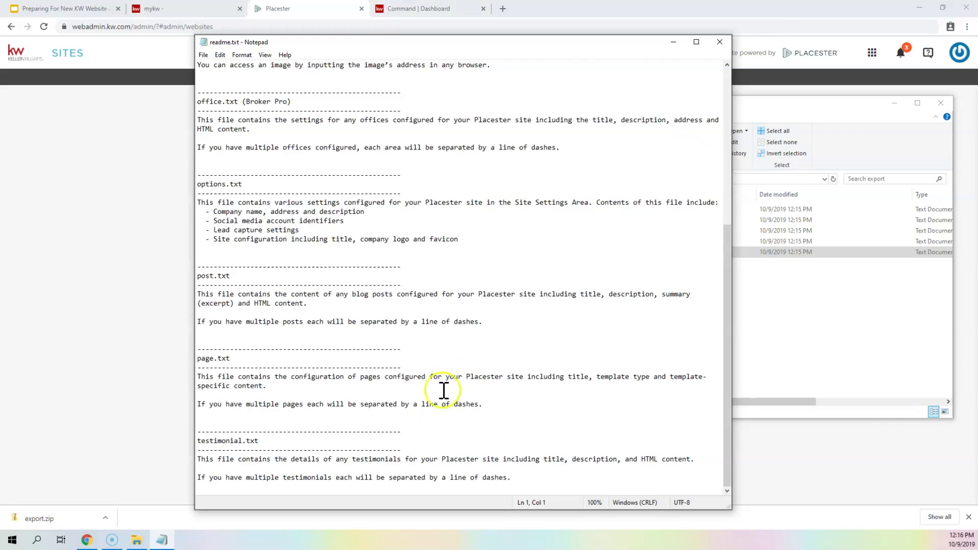
{"action": "scroll", "coordinate": [476, 312], "scroll_direction": "up", "scroll_amount": 9}
{"action": "left_click", "coordinate": [597, 47]}
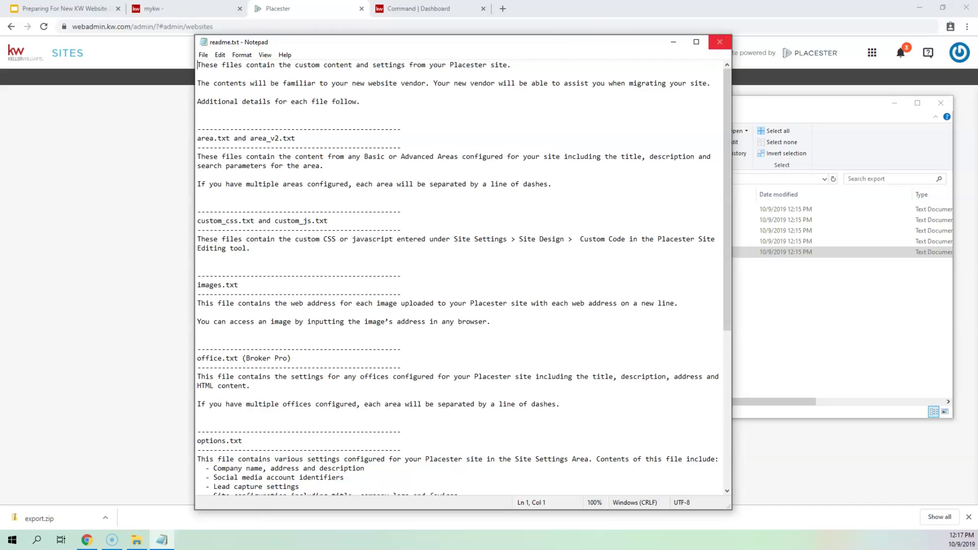
{"action": "left_click", "coordinate": [720, 42]}
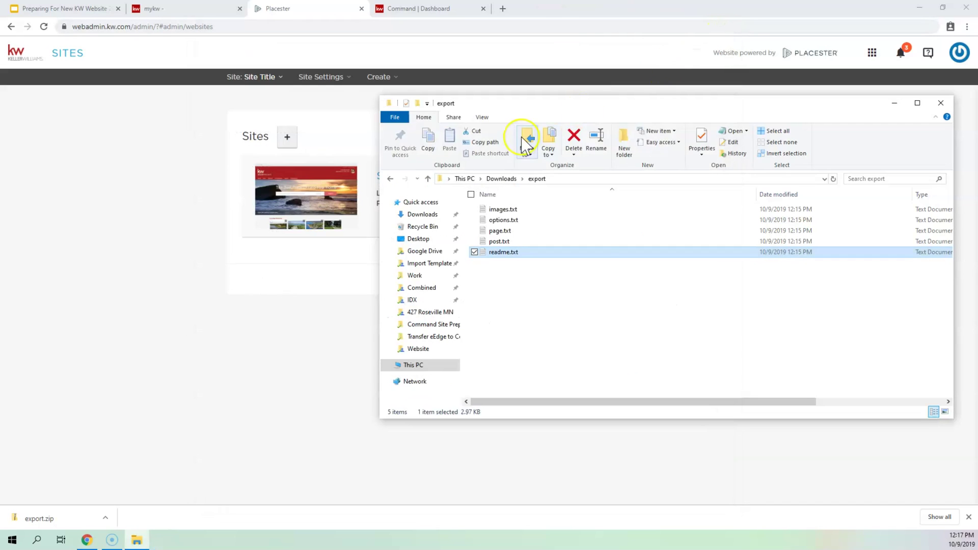
- Copy the Keller Williams white logo URL from images.txt and start a new browser tab
{"action": "double_click", "coordinate": [505, 210]}
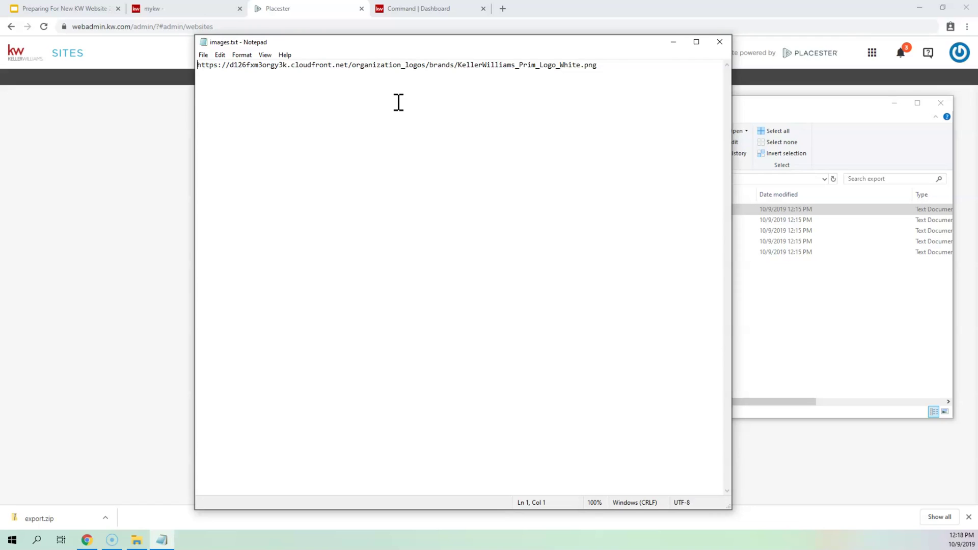
{"action": "left_click_drag", "start_coordinate": [597, 61], "coordinate": [176, 54]}
{"action": "key", "text": "ctrl+c"}
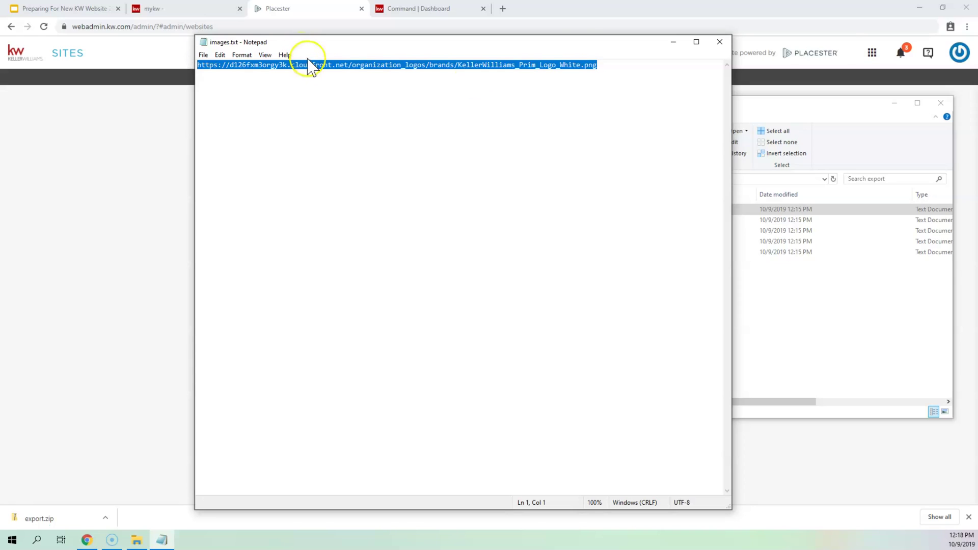
{"action": "left_click", "coordinate": [502, 9]}
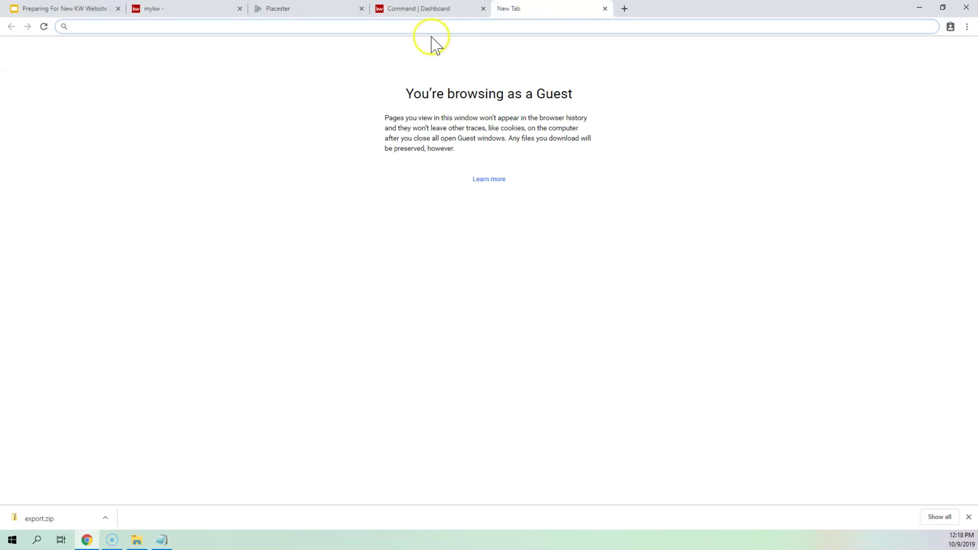
- Load the pasted logo URL and save the image as KellerWilliams_Prim_Logo_White.png in Downloads
{"action": "key", "text": "ctrl+v"}
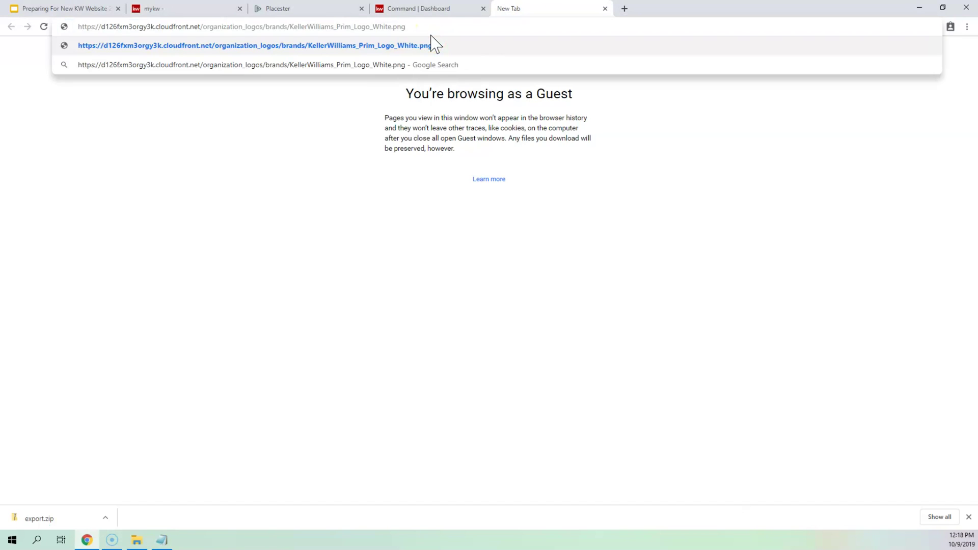
{"action": "left_click", "coordinate": [433, 44]}
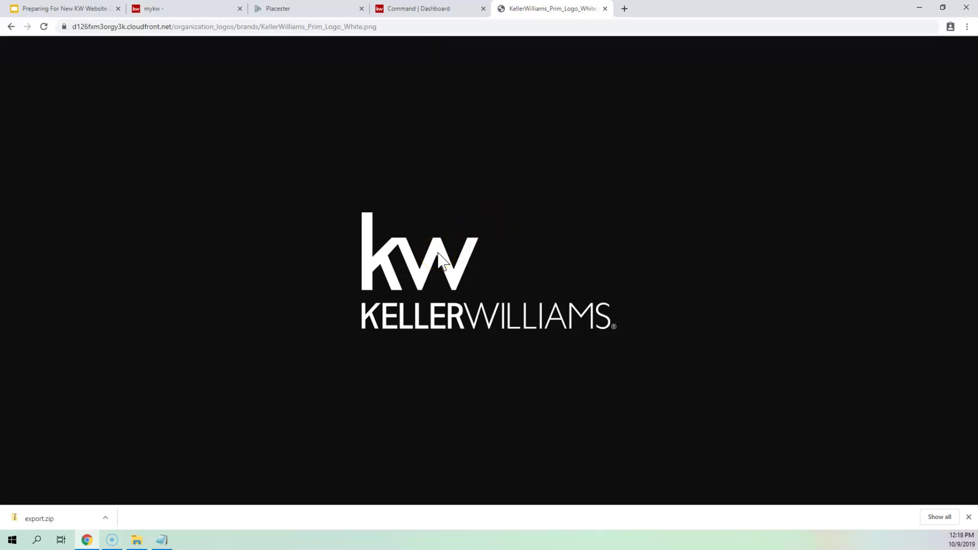
{"action": "right_click", "coordinate": [439, 253]}
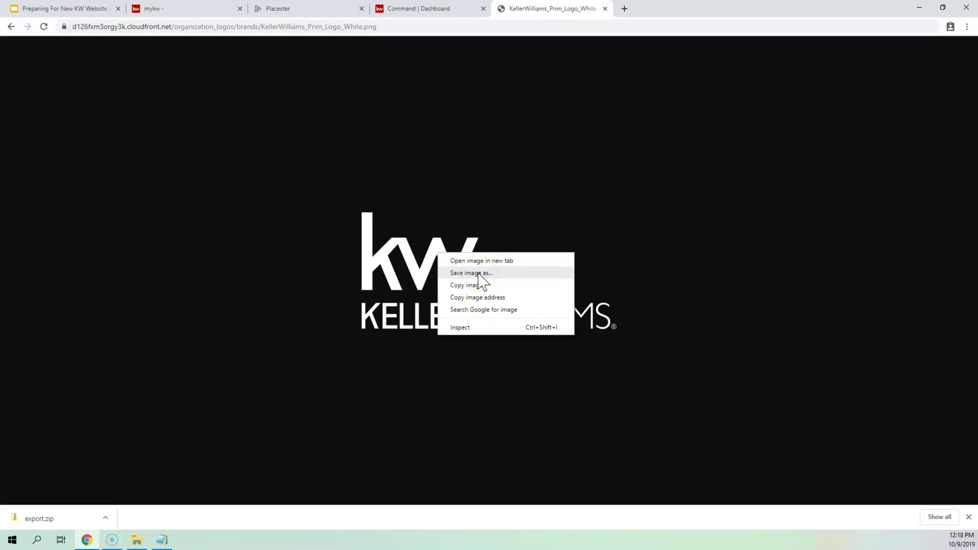
{"action": "left_click", "coordinate": [476, 273]}
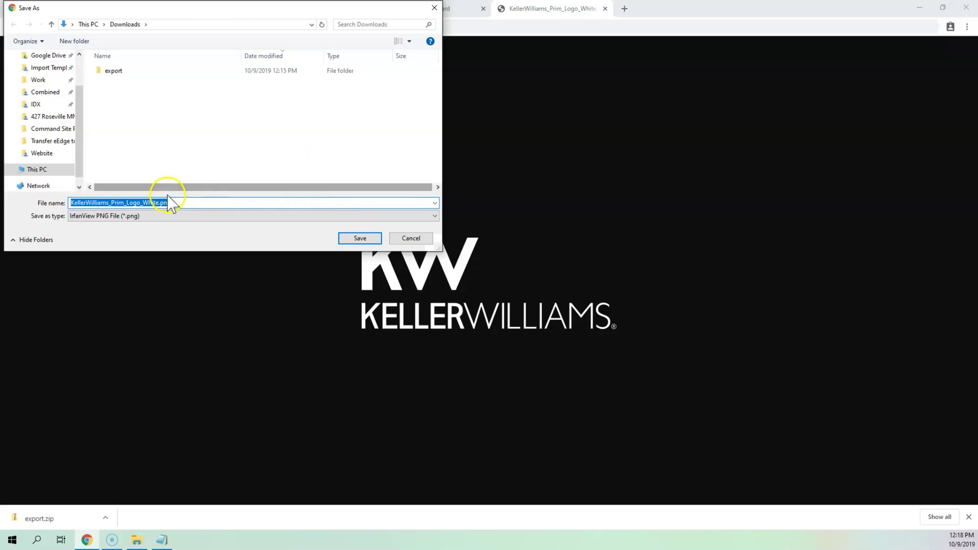
{"action": "left_click", "coordinate": [364, 238]}
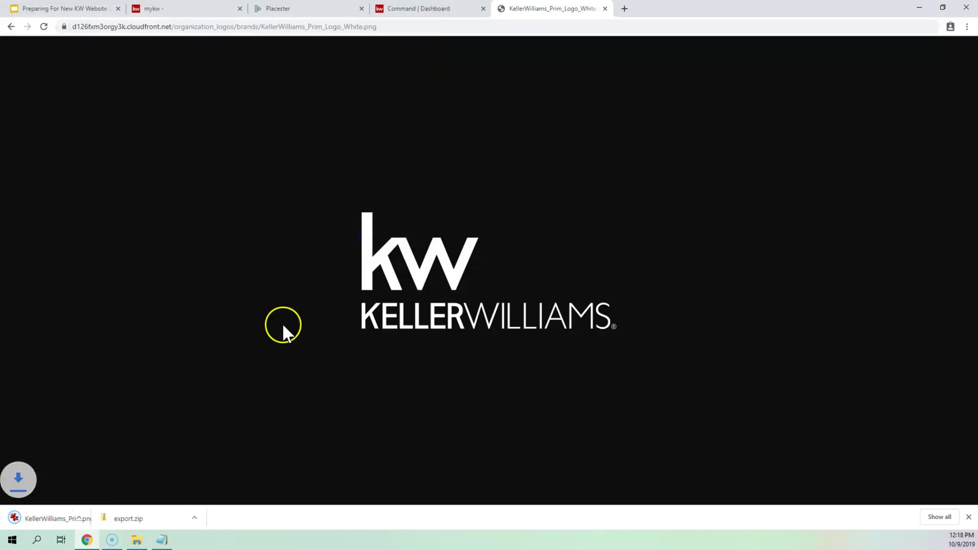
- Confirm KellerWilliams_Prim_Logo_White.png is in the Downloads folder
{"action": "left_click", "coordinate": [136, 540]}
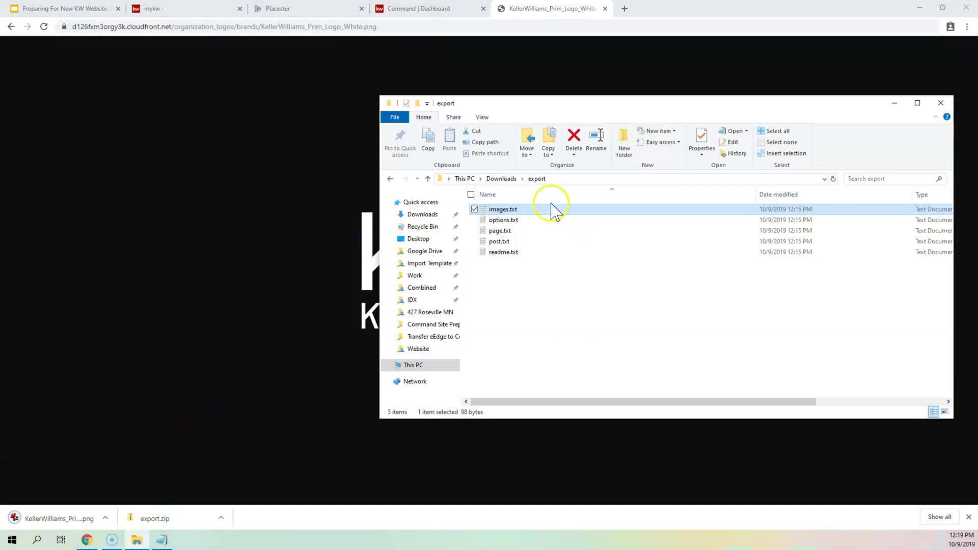
{"action": "left_click", "coordinate": [503, 180]}
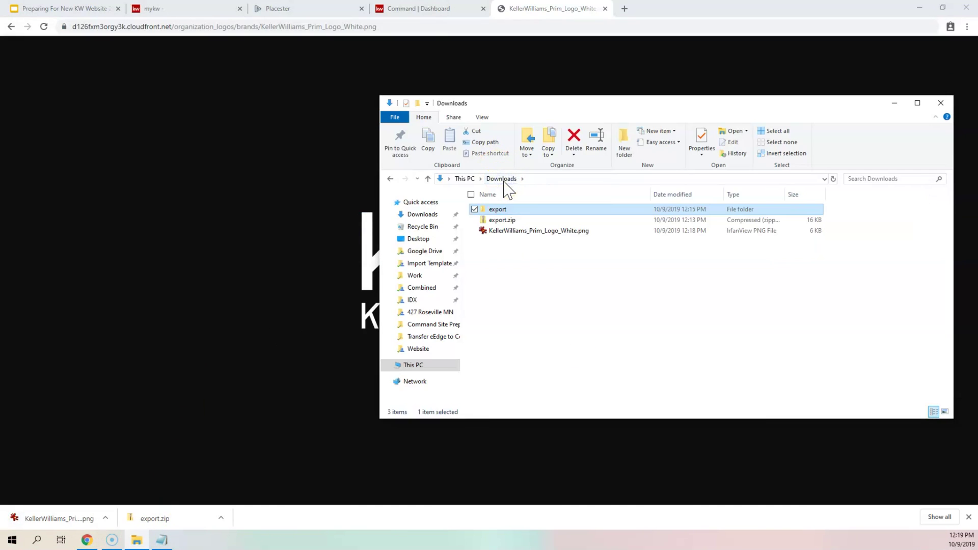
{"action": "left_click", "coordinate": [527, 233]}
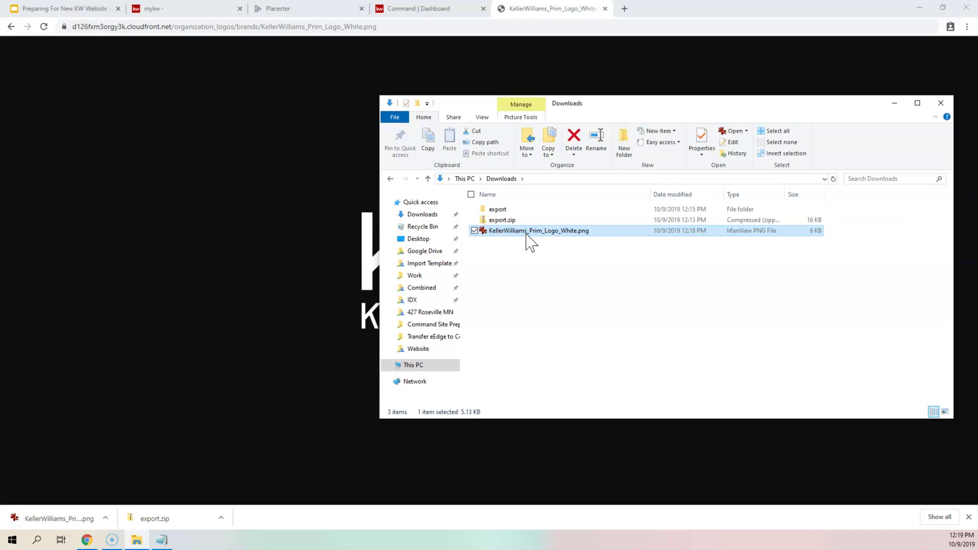
- Compare the logo address in images.txt with Chrome's, then close the logo tab
{"action": "left_click", "coordinate": [163, 541]}
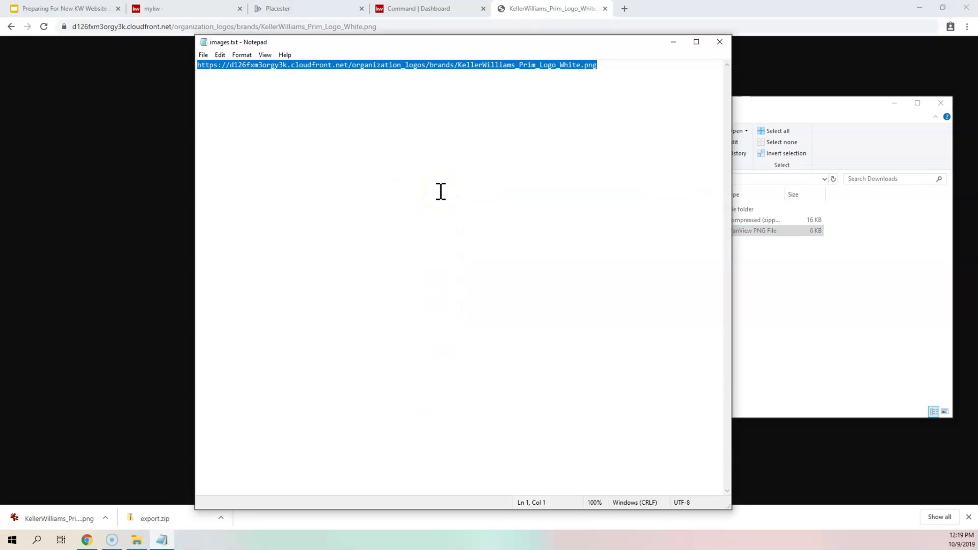
{"action": "left_click_drag", "start_coordinate": [611, 115], "coordinate": [240, 113]}
{"action": "left_click", "coordinate": [280, 106]}
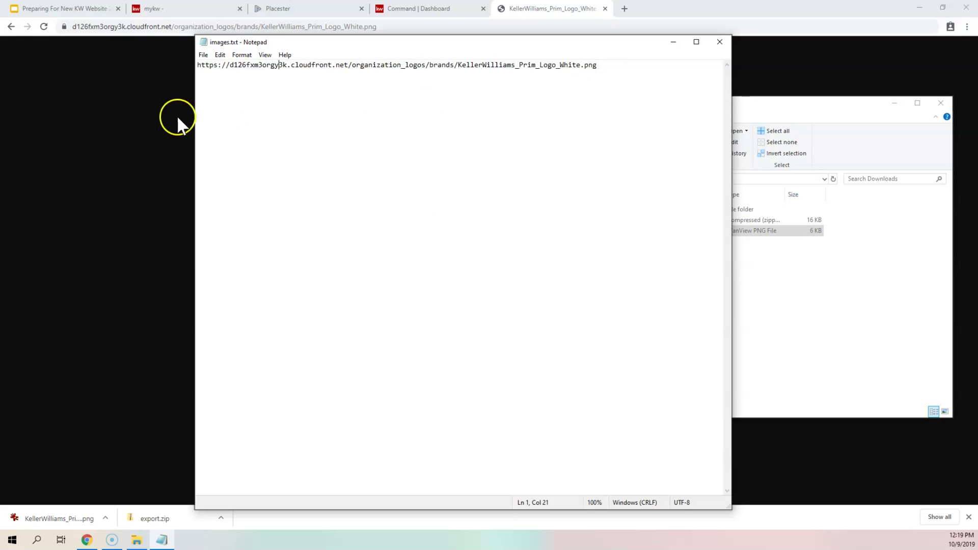
{"action": "left_click", "coordinate": [566, 19]}
{"action": "left_click", "coordinate": [557, 23]}
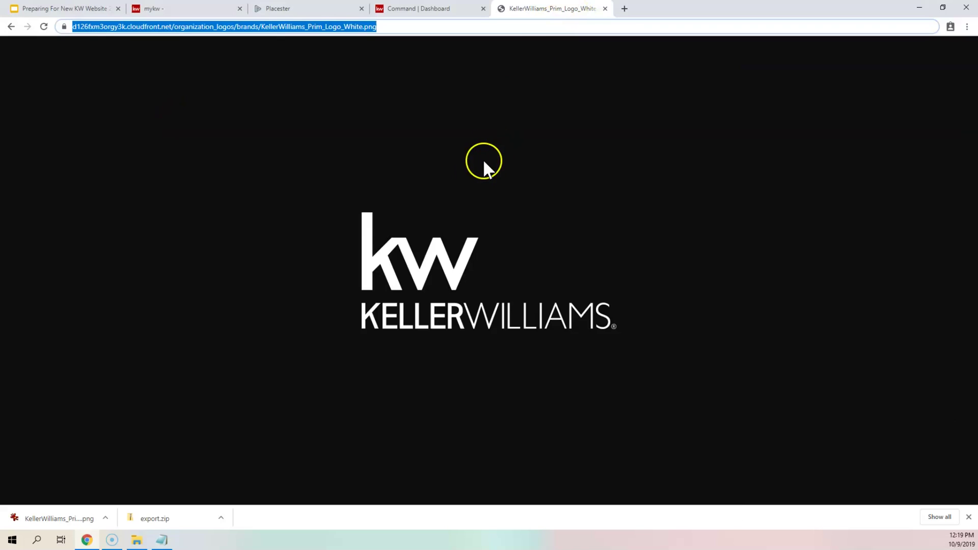
{"action": "left_click", "coordinate": [363, 213]}
{"action": "left_click", "coordinate": [605, 9]}
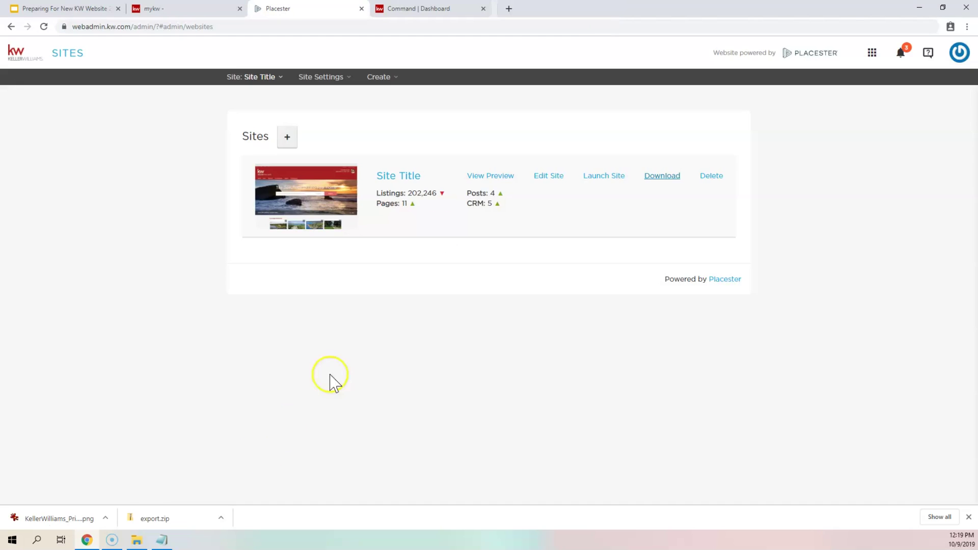
- Move KellerWilliams_Prim_Logo_White.png from Downloads into the export folder, then open export
{"action": "left_click", "coordinate": [136, 540]}
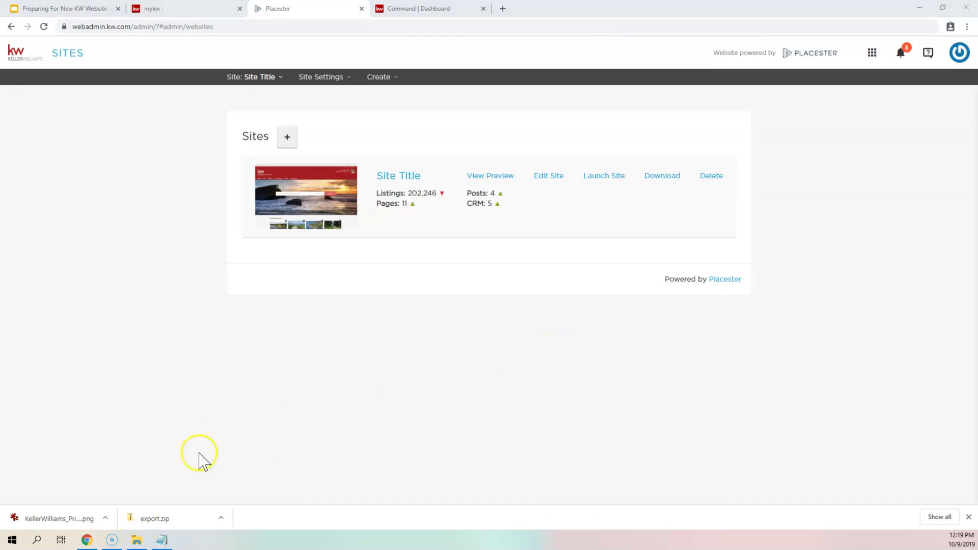
{"action": "left_click", "coordinate": [137, 540]}
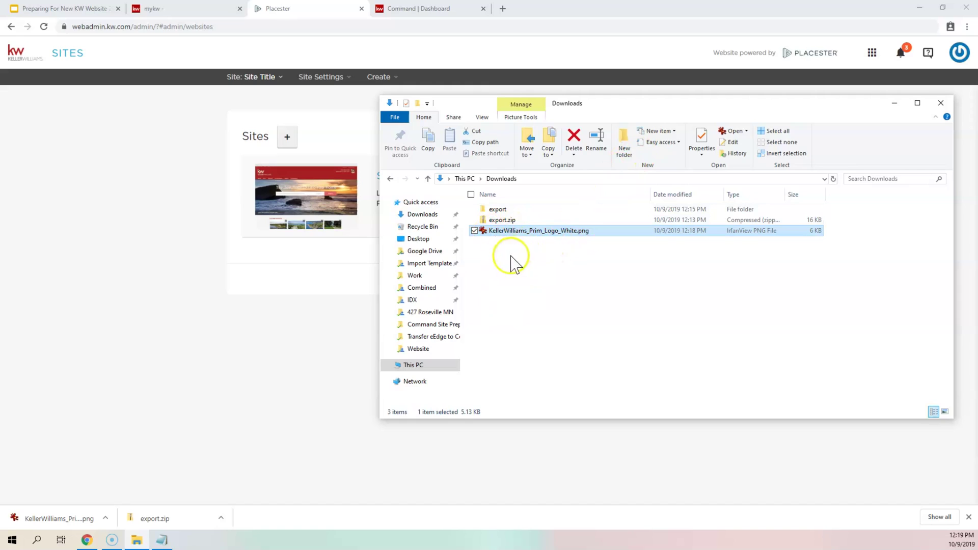
{"action": "left_click_drag", "start_coordinate": [504, 236], "coordinate": [503, 209]}
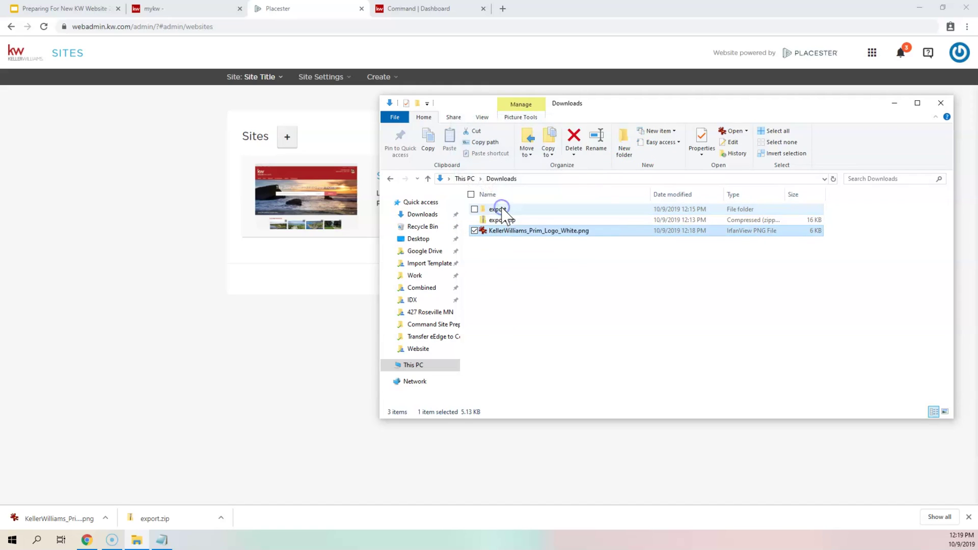
{"action": "double_click", "coordinate": [502, 209]}
{"action": "left_click", "coordinate": [553, 282]}
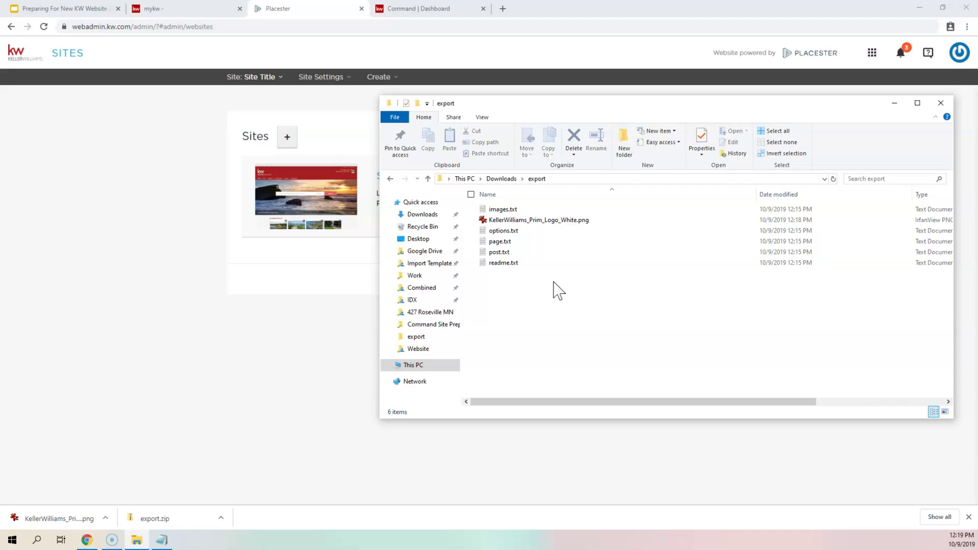
{"action": "right_click", "coordinate": [554, 283]}
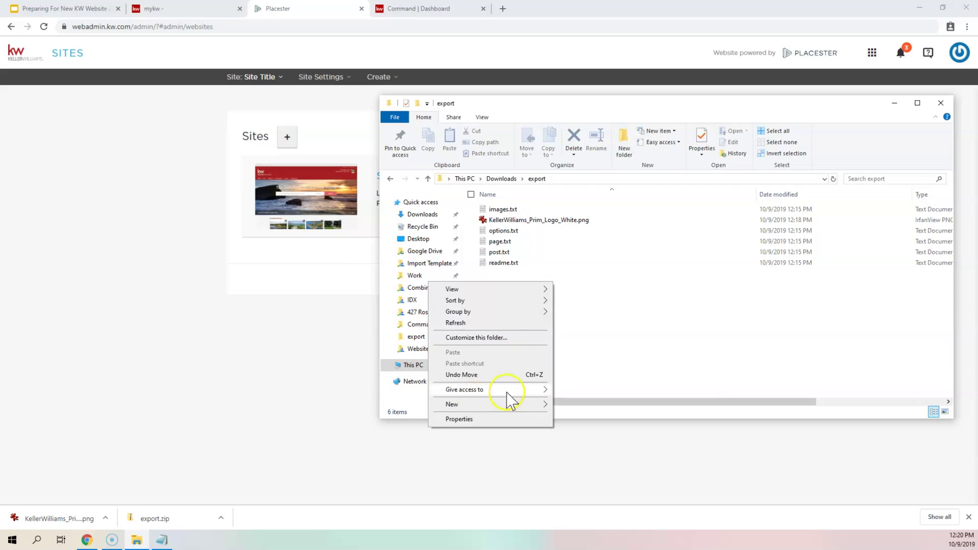
- Make a new folder named 'images' inside export and move the logo PNG into it
{"action": "mouse_move", "coordinate": [505, 407]}
{"action": "left_click", "coordinate": [586, 404]}
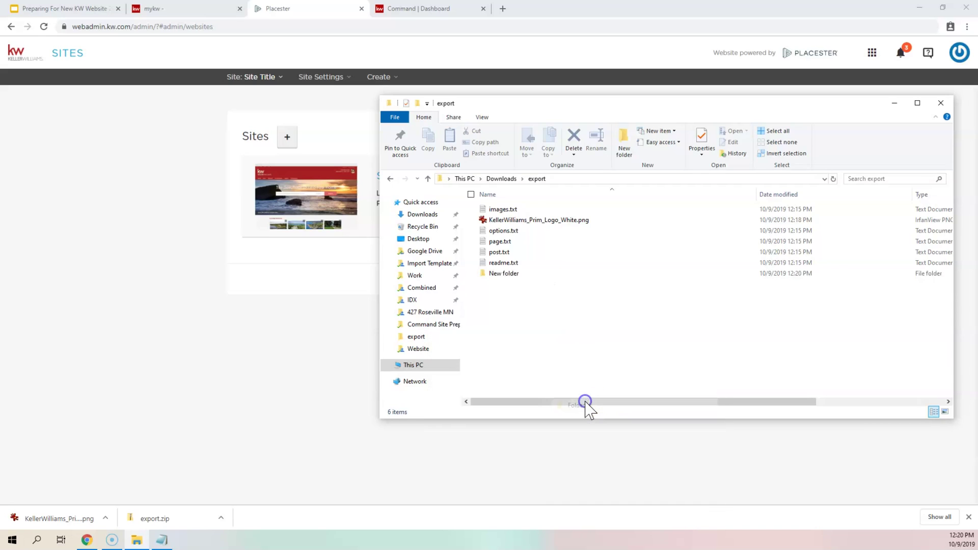
{"action": "type", "text": "images"}
{"action": "key", "text": "Return"}
{"action": "left_click", "coordinate": [453, 214]}
{"action": "left_click_drag", "start_coordinate": [484, 230], "coordinate": [505, 214]}
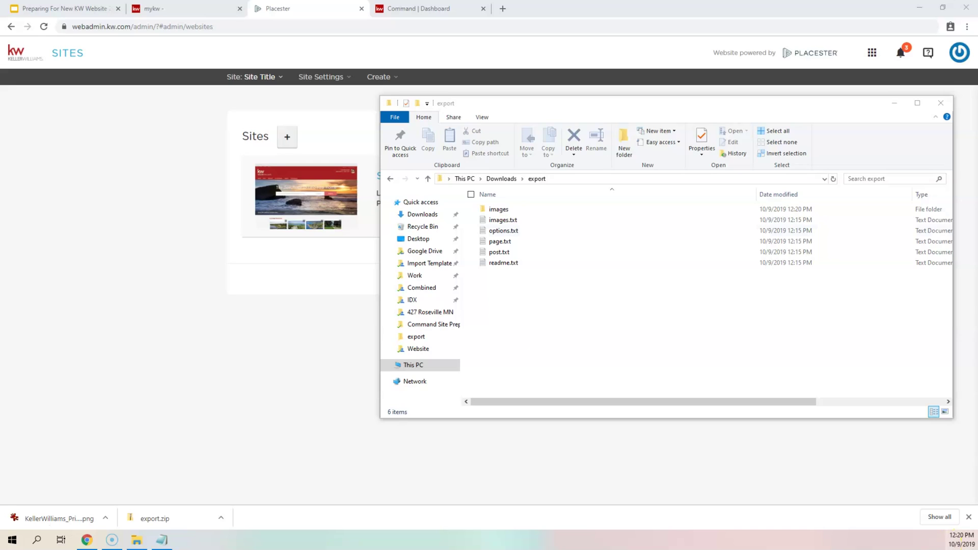
- Close images.txt, then review options.txt's site title, social profile IDs and footer entries and close it
{"action": "left_click", "coordinate": [170, 542]}
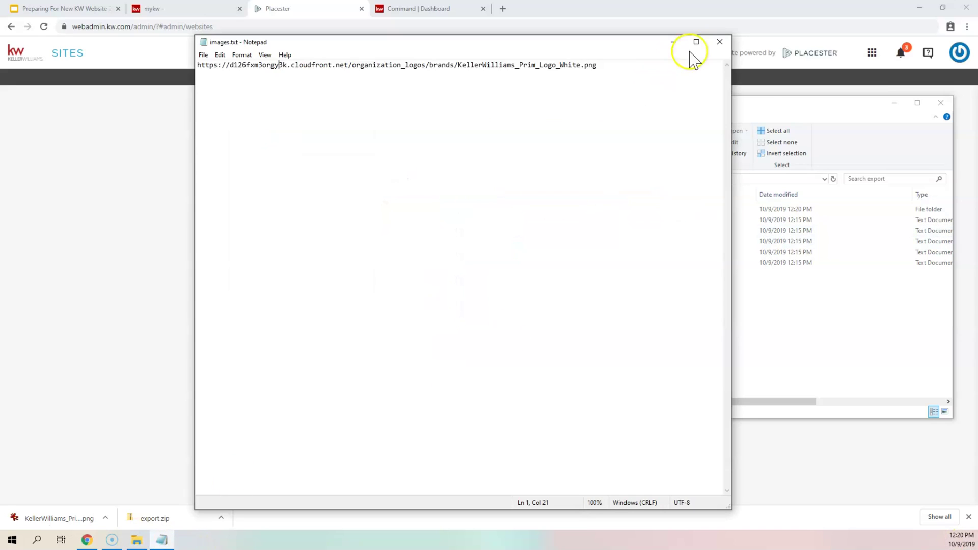
{"action": "left_click", "coordinate": [720, 42]}
{"action": "left_click", "coordinate": [510, 234]}
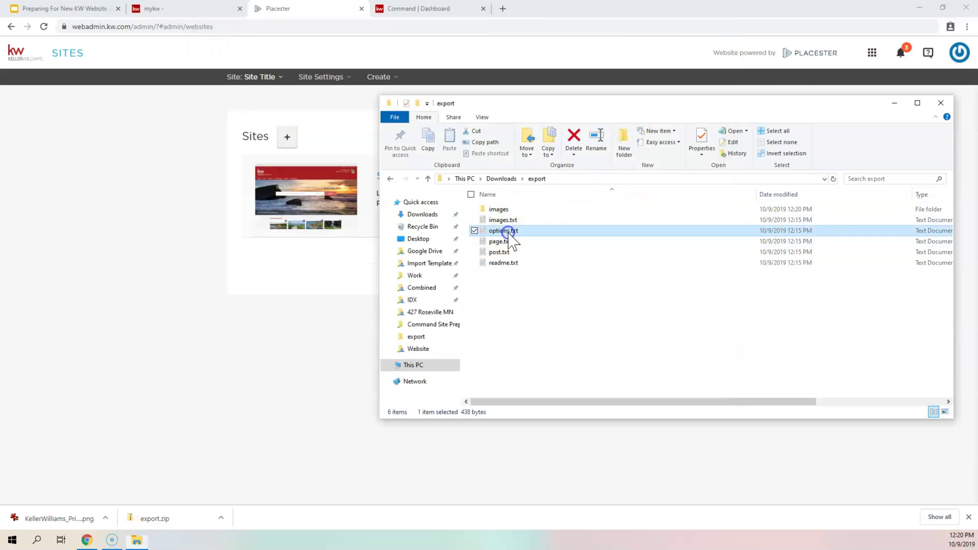
{"action": "double_click", "coordinate": [510, 234]}
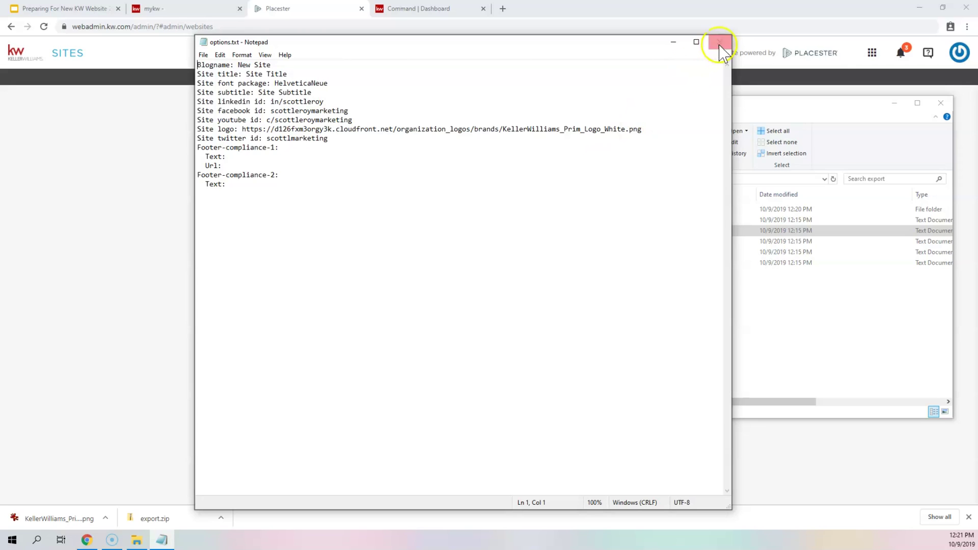
{"action": "left_click", "coordinate": [720, 42]}
{"action": "double_click", "coordinate": [499, 242]}
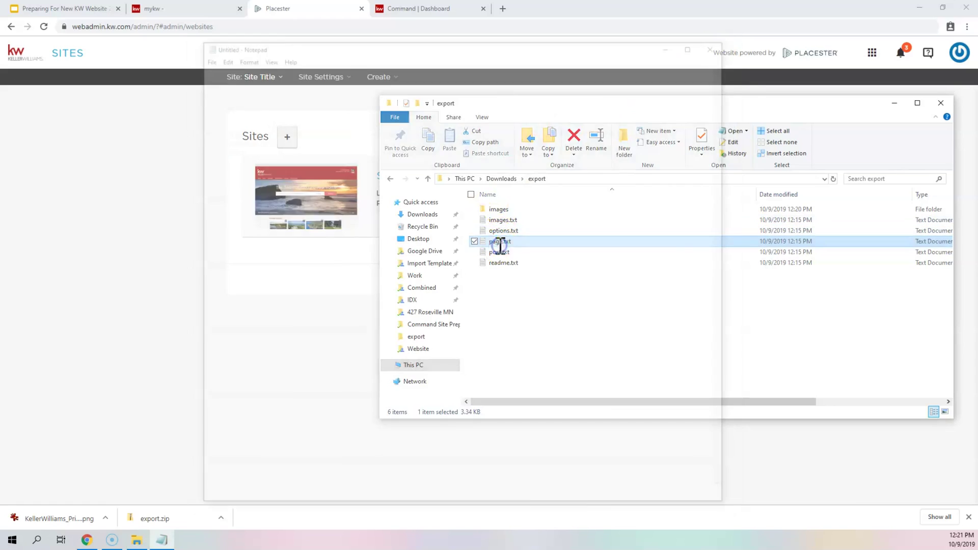
{"action": "scroll", "coordinate": [466, 185], "scroll_direction": "down", "scroll_amount": 20}
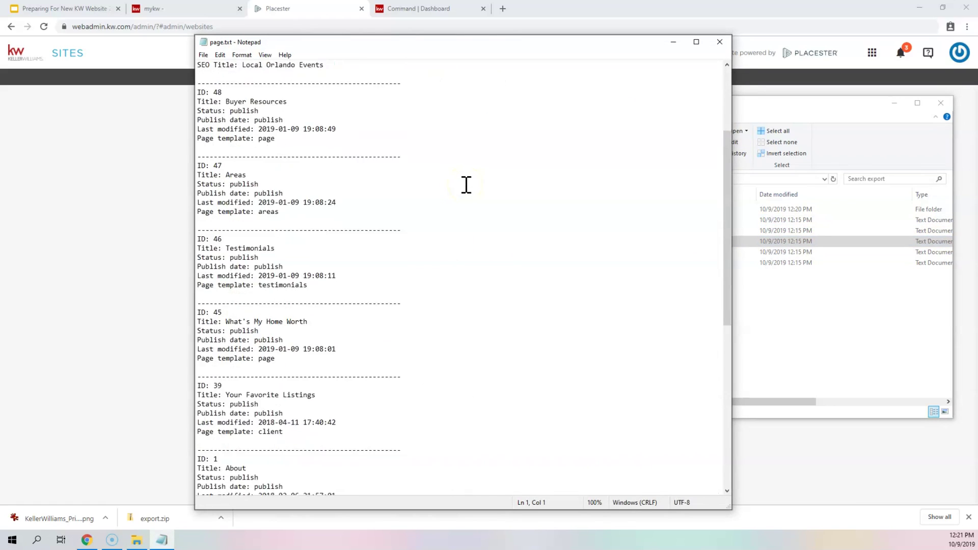
{"action": "scroll", "coordinate": [467, 184], "scroll_direction": "up", "scroll_amount": 1}
{"action": "left_click_drag", "start_coordinate": [402, 121], "coordinate": [200, 122]}
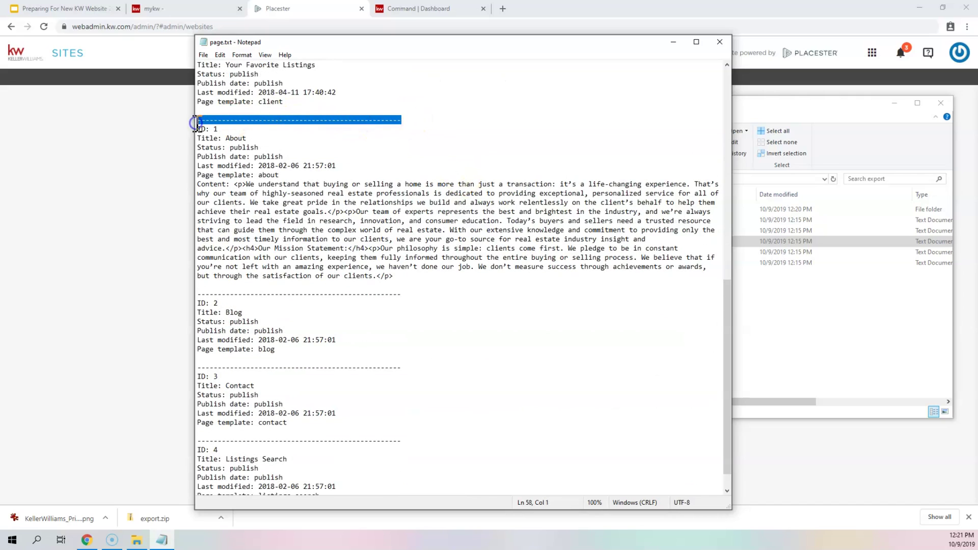
{"action": "scroll", "coordinate": [316, 151], "scroll_direction": "up", "scroll_amount": 17}
{"action": "left_click", "coordinate": [314, 115]}
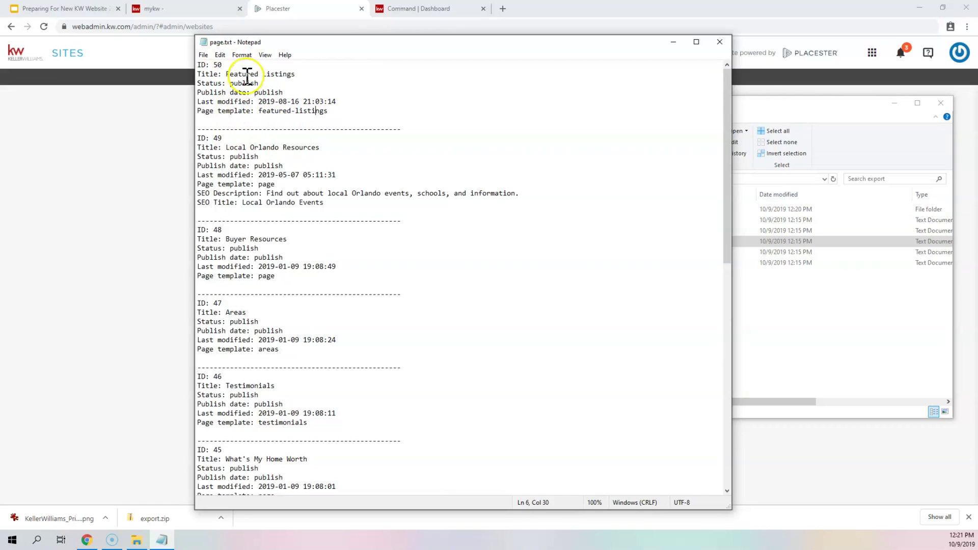
{"action": "double_click", "coordinate": [243, 74]}
{"action": "double_click", "coordinate": [282, 74]}
{"action": "left_click_drag", "start_coordinate": [229, 75], "coordinate": [291, 75]}
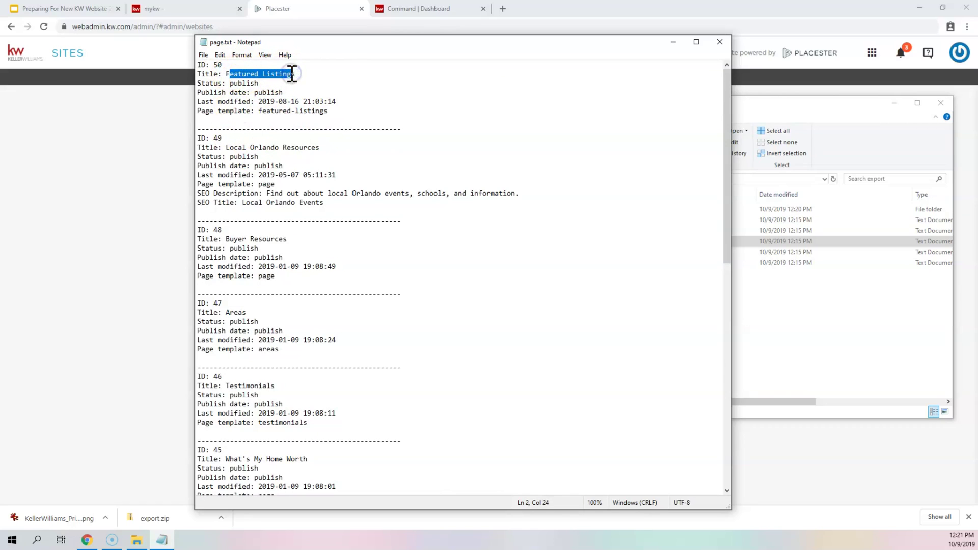
{"action": "left_click_drag", "start_coordinate": [227, 148], "coordinate": [331, 150]}
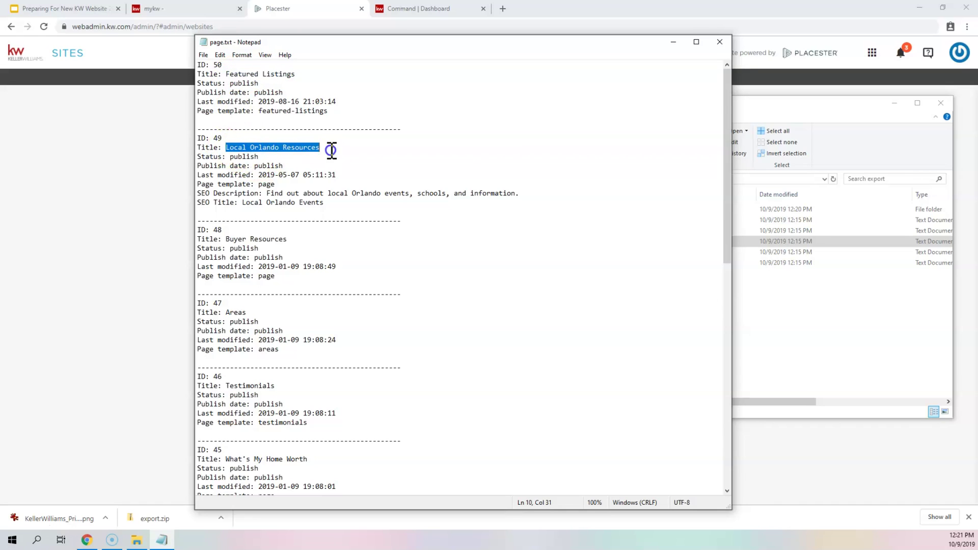
{"action": "scroll", "coordinate": [284, 148], "scroll_direction": "down", "scroll_amount": 3}
{"action": "left_click_drag", "start_coordinate": [226, 156], "coordinate": [299, 156]}
{"action": "left_click", "coordinate": [300, 138]}
{"action": "scroll", "coordinate": [305, 128], "scroll_direction": "up", "scroll_amount": 2}
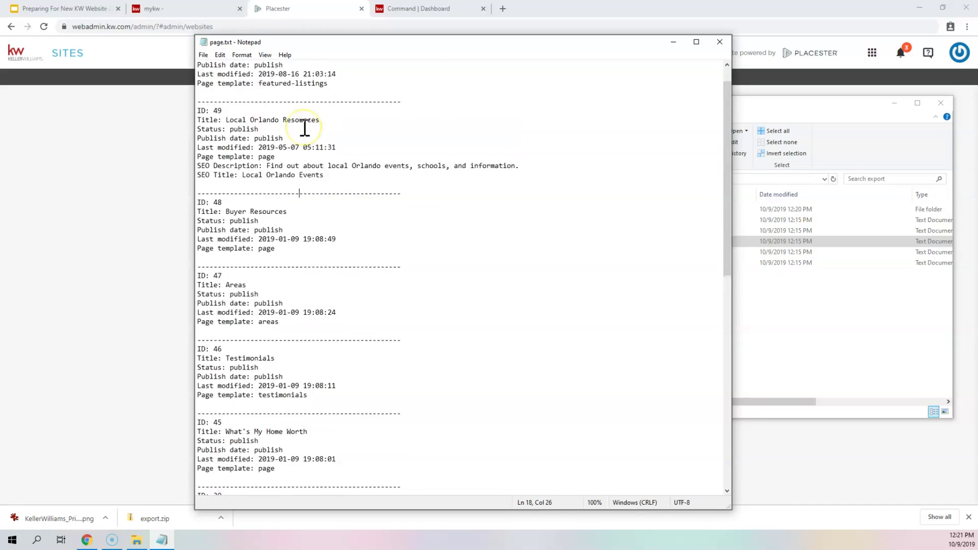
{"action": "scroll", "coordinate": [305, 128], "scroll_direction": "up", "scroll_amount": 1}
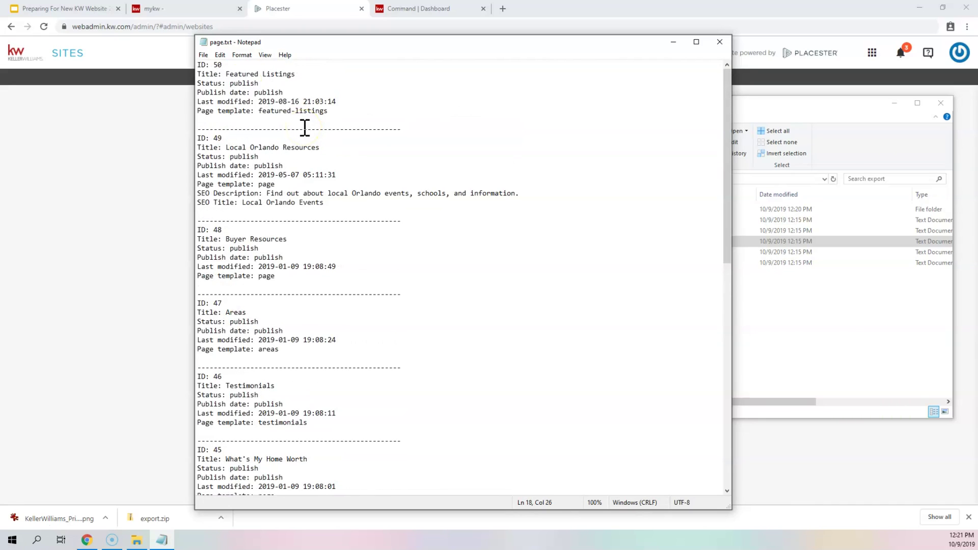
{"action": "left_click_drag", "start_coordinate": [226, 74], "coordinate": [295, 75]}
{"action": "left_click_drag", "start_coordinate": [230, 84], "coordinate": [262, 82]}
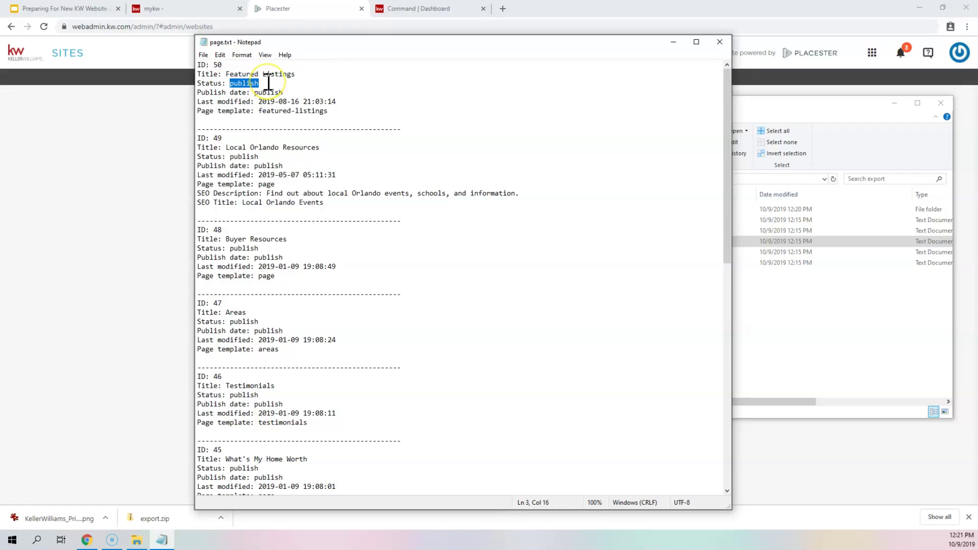
{"action": "left_click_drag", "start_coordinate": [284, 94], "coordinate": [189, 89]}
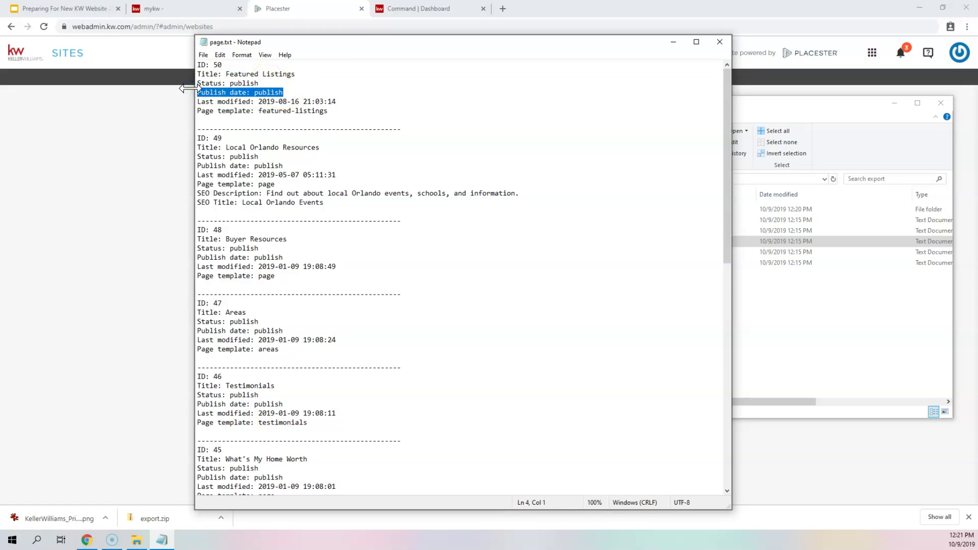
{"action": "left_click_drag", "start_coordinate": [336, 101], "coordinate": [193, 101]}
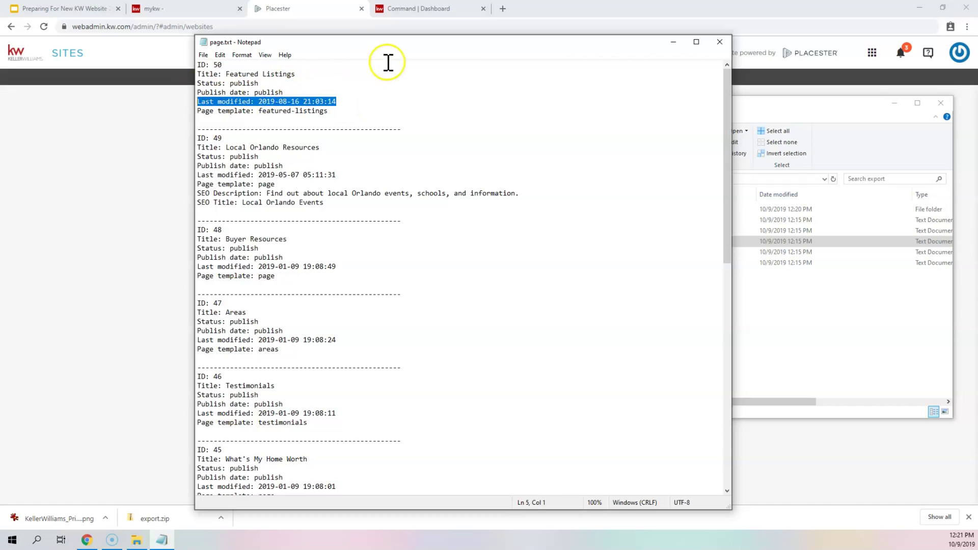
{"action": "left_click_drag", "start_coordinate": [328, 111], "coordinate": [198, 107]}
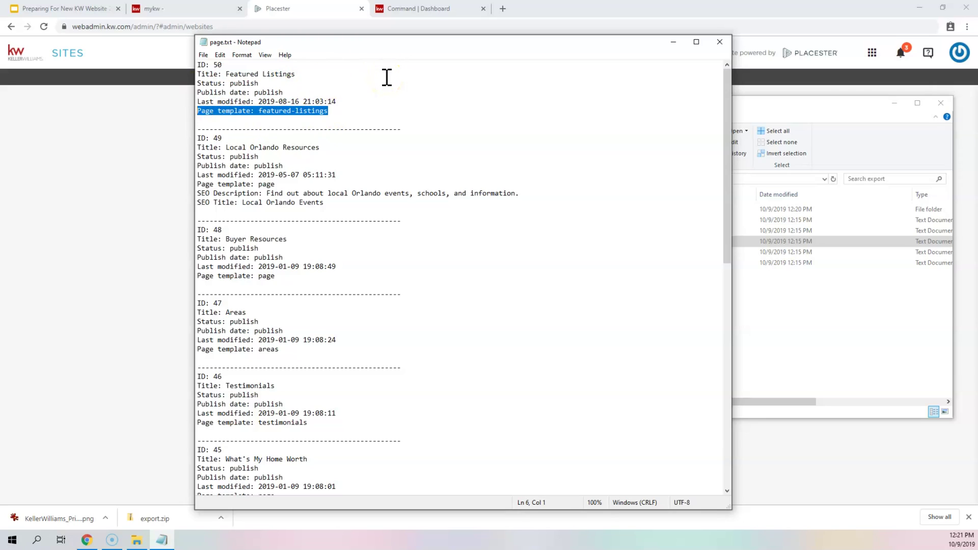
{"action": "double_click", "coordinate": [260, 186]}
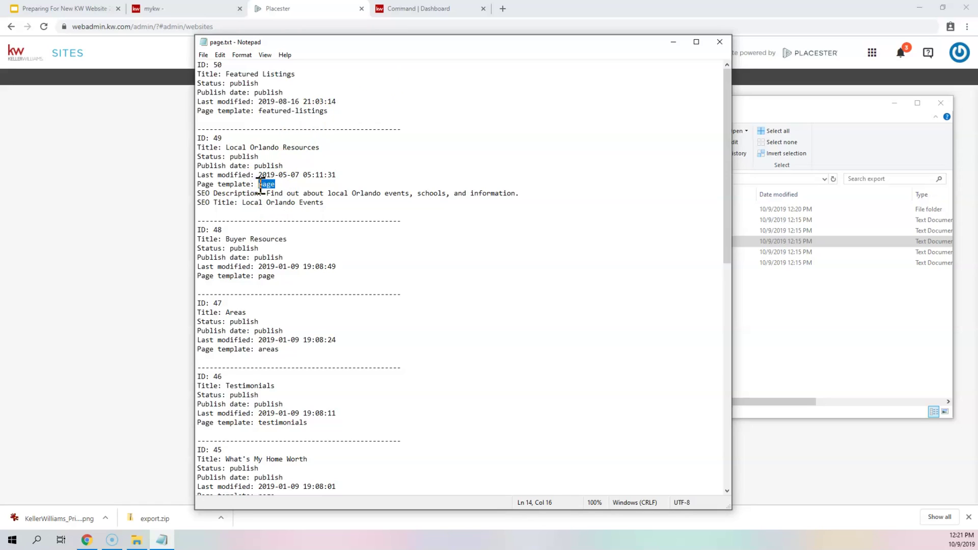
{"action": "left_click_drag", "start_coordinate": [324, 204], "coordinate": [199, 196]}
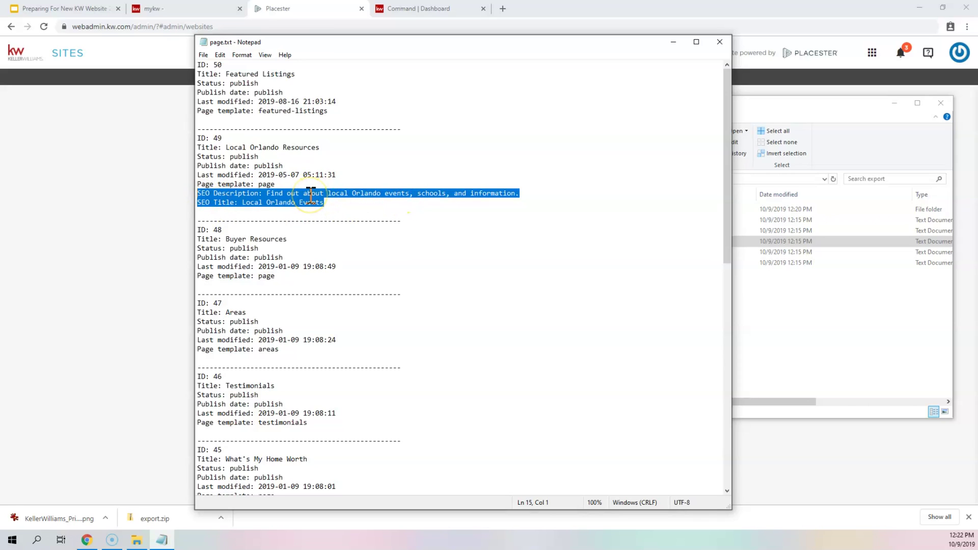
{"action": "scroll", "coordinate": [311, 196], "scroll_direction": "down", "scroll_amount": 13}
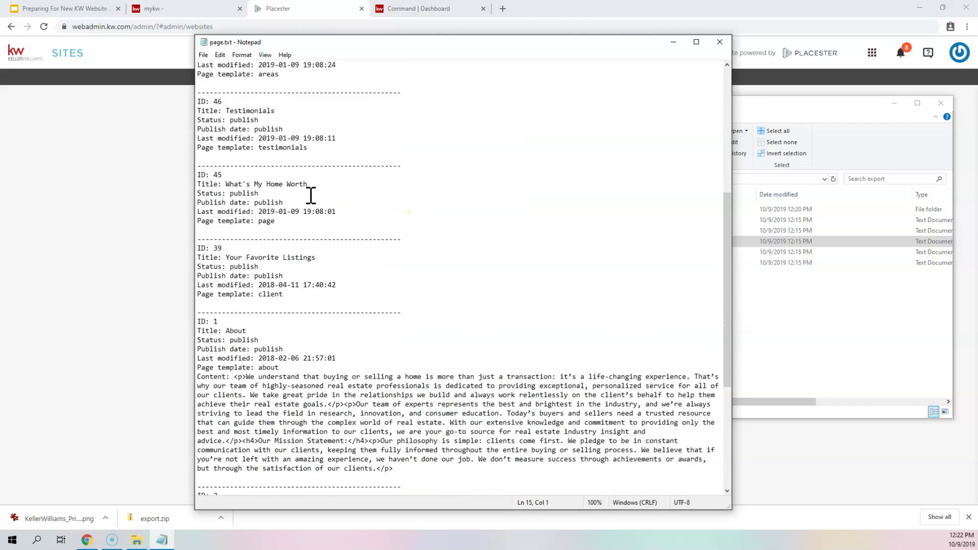
- Highlight the About content, its <p> and </p><p> tags and Content: label, then close page.txt
{"action": "left_click", "coordinate": [289, 333]}
{"action": "left_click_drag", "start_coordinate": [395, 386], "coordinate": [233, 296]}
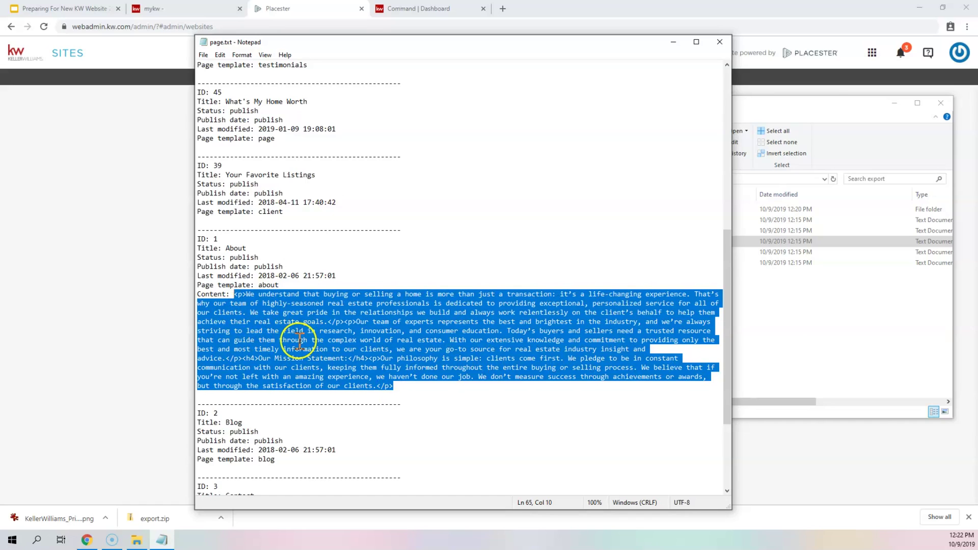
{"action": "left_click", "coordinate": [300, 340]}
{"action": "left_click_drag", "start_coordinate": [248, 295], "coordinate": [236, 296]}
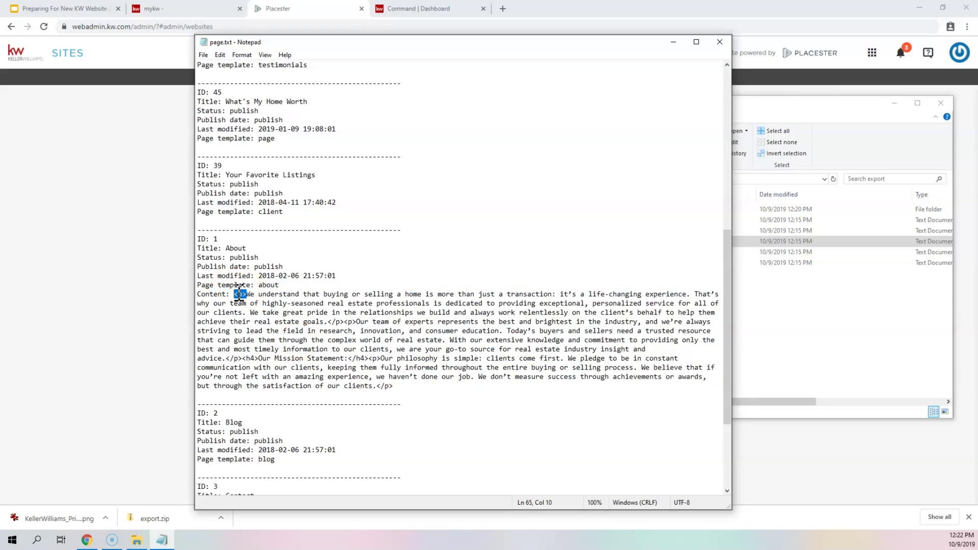
{"action": "left_click", "coordinate": [331, 320]}
{"action": "left_click_drag", "start_coordinate": [330, 319], "coordinate": [356, 321]}
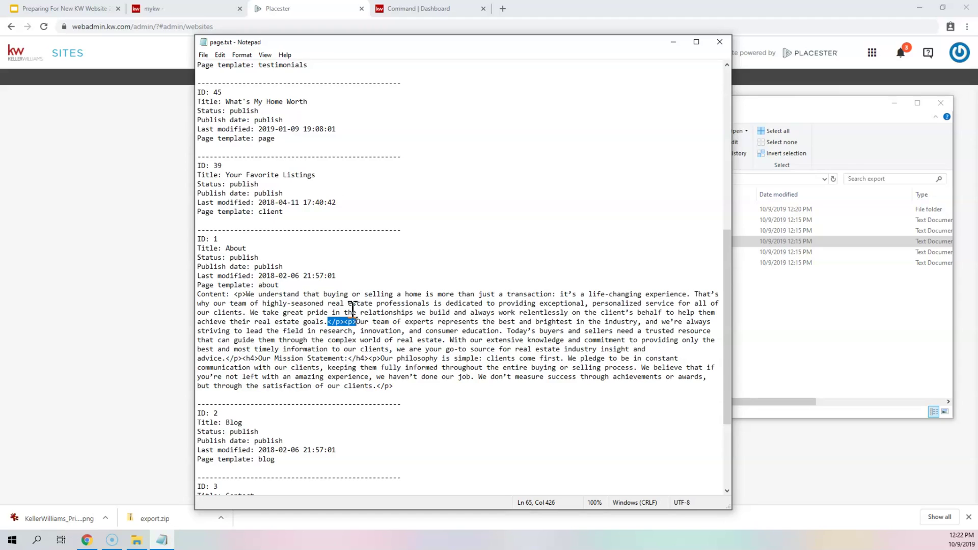
{"action": "left_click_drag", "start_coordinate": [198, 295], "coordinate": [235, 295]}
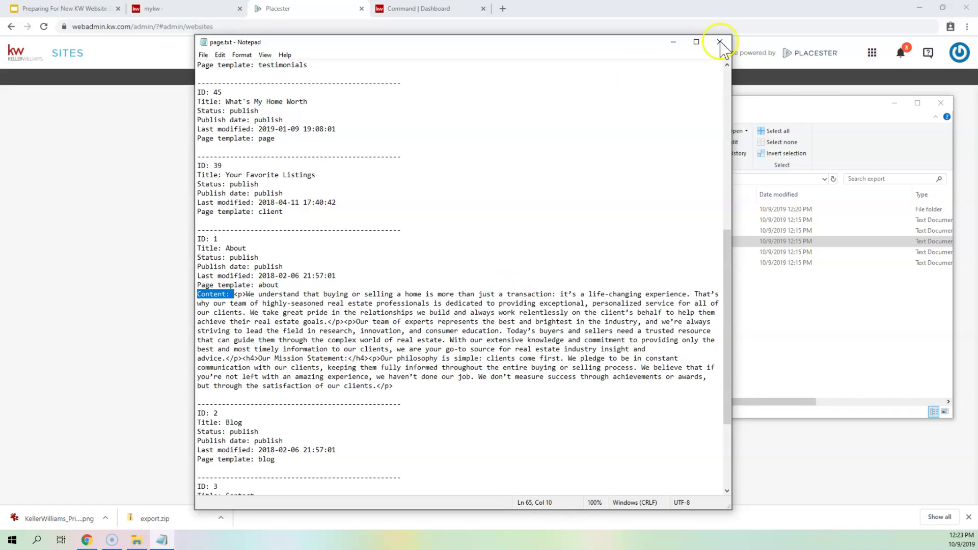
{"action": "left_click", "coordinate": [720, 42]}
- Open post.txt and inspect the first post's publish status, Last modified date and Preparing to Sell content
{"action": "double_click", "coordinate": [500, 252]}
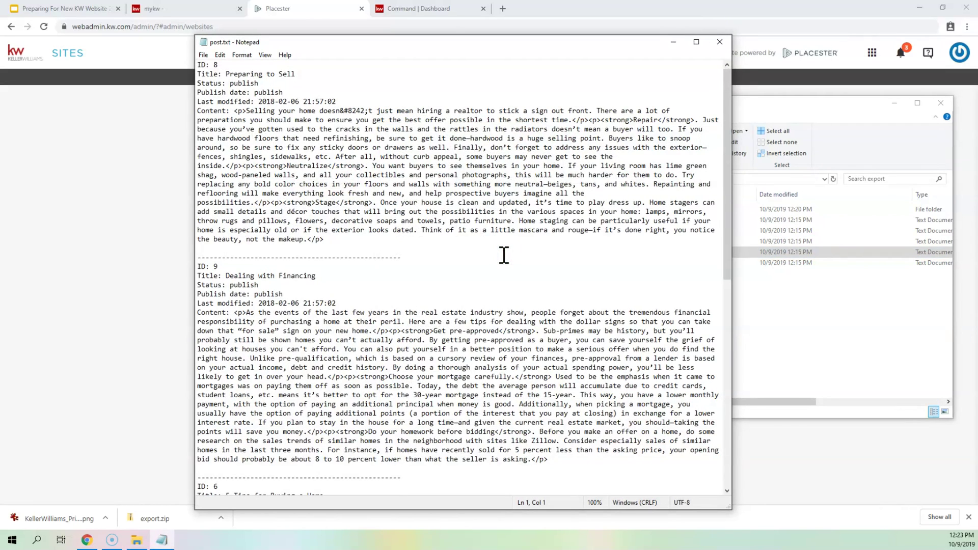
{"action": "left_click_drag", "start_coordinate": [197, 83], "coordinate": [245, 79]}
{"action": "double_click", "coordinate": [246, 82]}
{"action": "left_click_drag", "start_coordinate": [254, 101], "coordinate": [340, 98]}
{"action": "left_click_drag", "start_coordinate": [324, 239], "coordinate": [235, 108]}
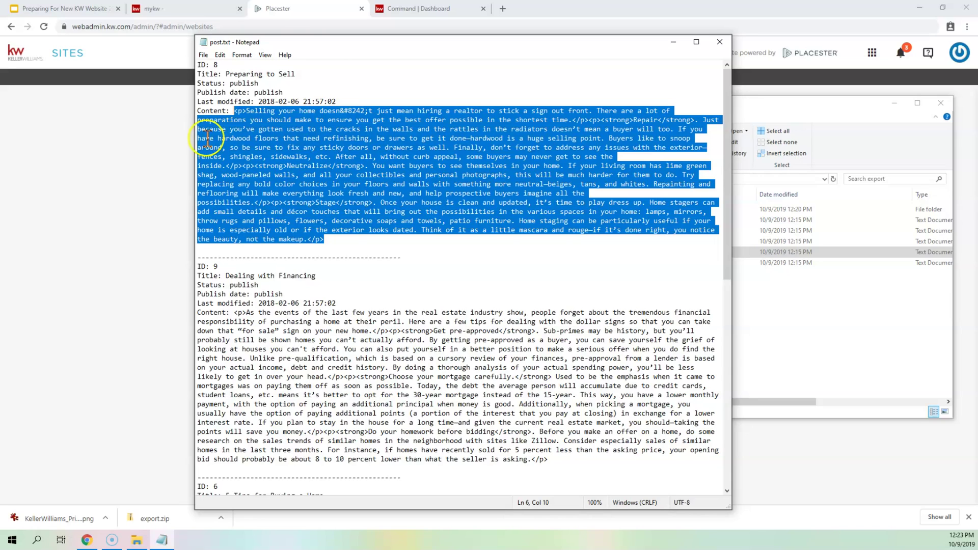
{"action": "scroll", "coordinate": [517, 165], "scroll_direction": "down", "scroll_amount": 3}
{"action": "scroll", "coordinate": [517, 165], "scroll_direction": "down", "scroll_amount": 7}
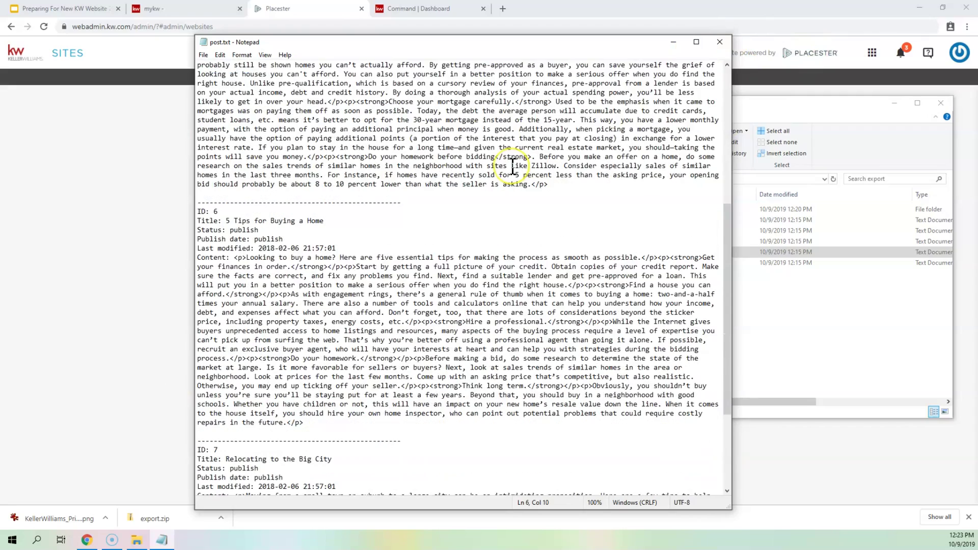
{"action": "scroll", "coordinate": [513, 166], "scroll_direction": "down", "scroll_amount": 5}
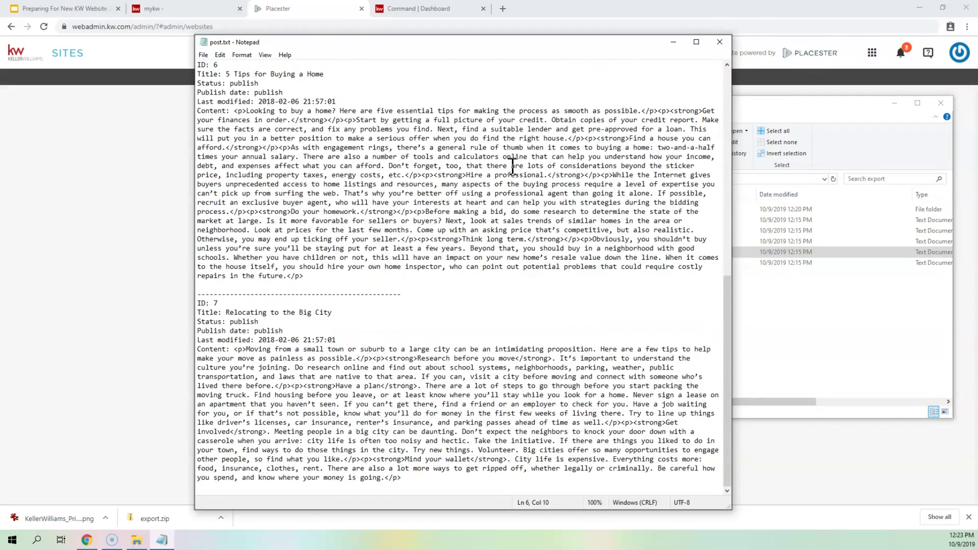
{"action": "scroll", "coordinate": [513, 166], "scroll_direction": "up", "scroll_amount": 8}
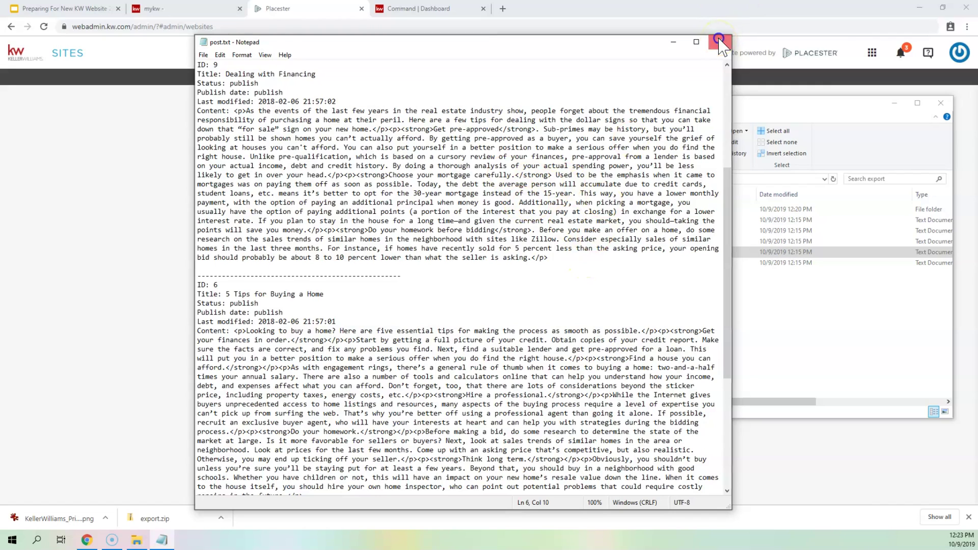
- Close post.txt and switch to the Command | Dashboard tab in Chrome
{"action": "left_click", "coordinate": [720, 44]}
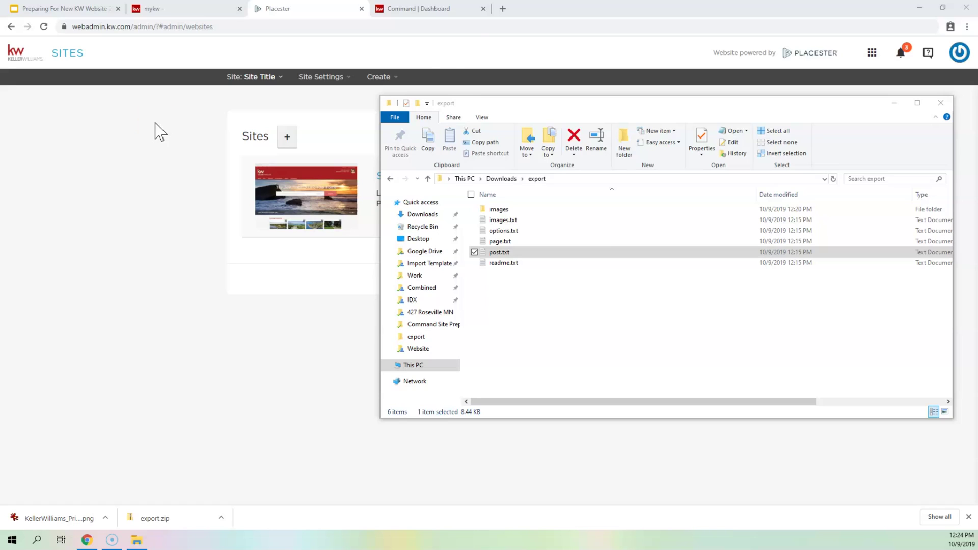
{"action": "left_click", "coordinate": [459, 11]}
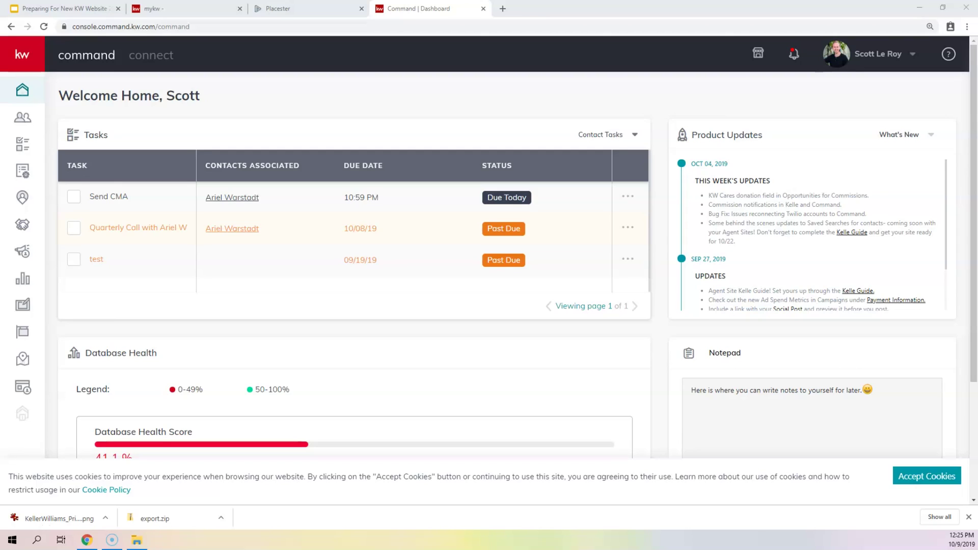
- Go to Settings through the account menu in KW Command's top-right corner
{"action": "left_click", "coordinate": [560, 110]}
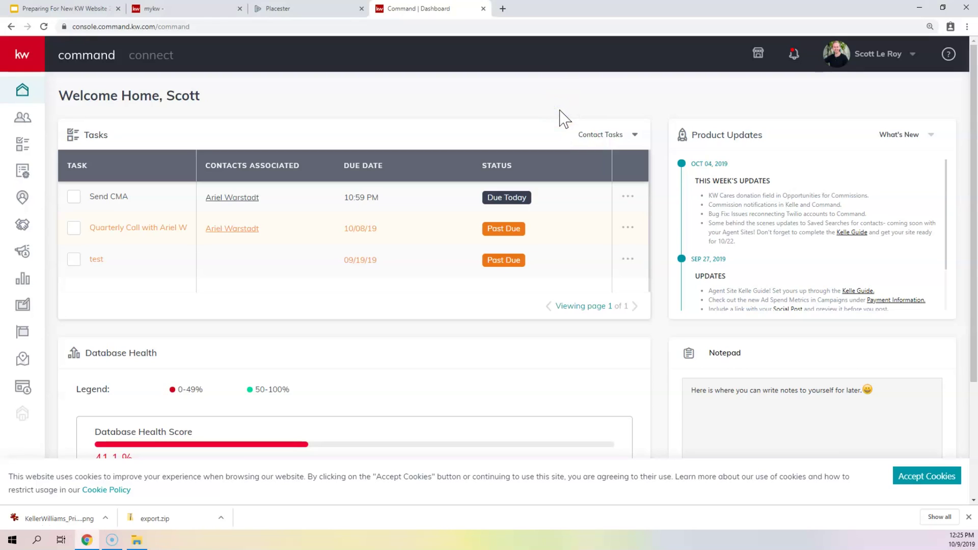
{"action": "left_click", "coordinate": [891, 61]}
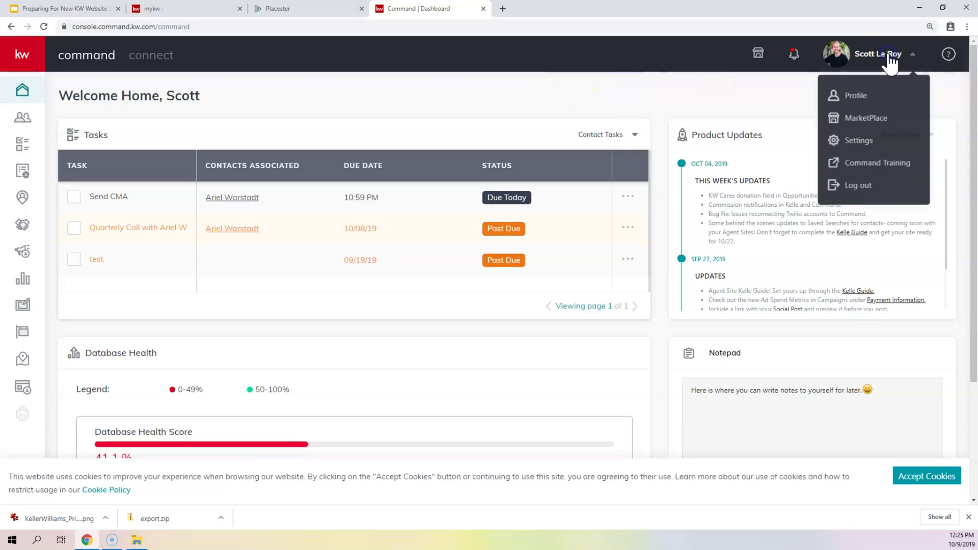
{"action": "left_click", "coordinate": [862, 146]}
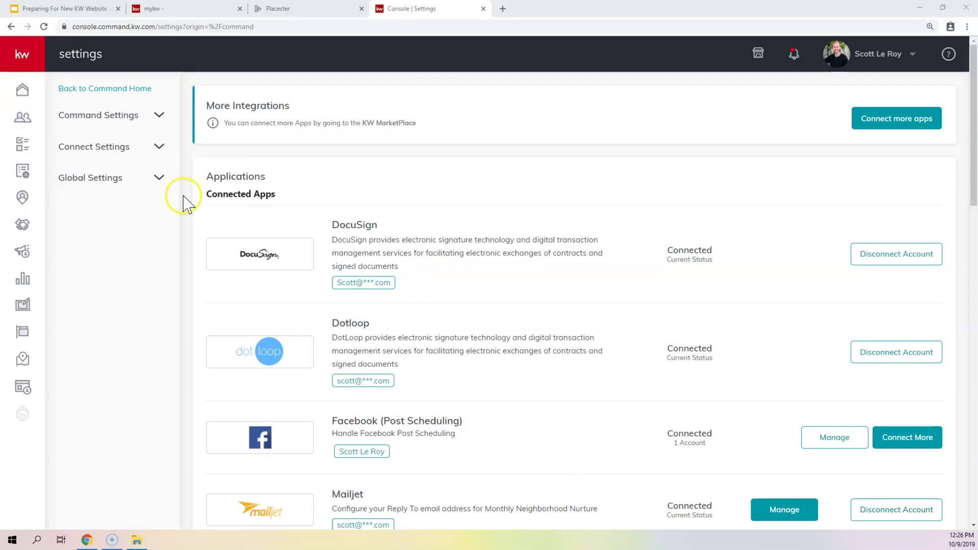
- Expand Connect Settings in the sidebar and choose Marketing Profile
{"action": "left_click", "coordinate": [88, 150]}
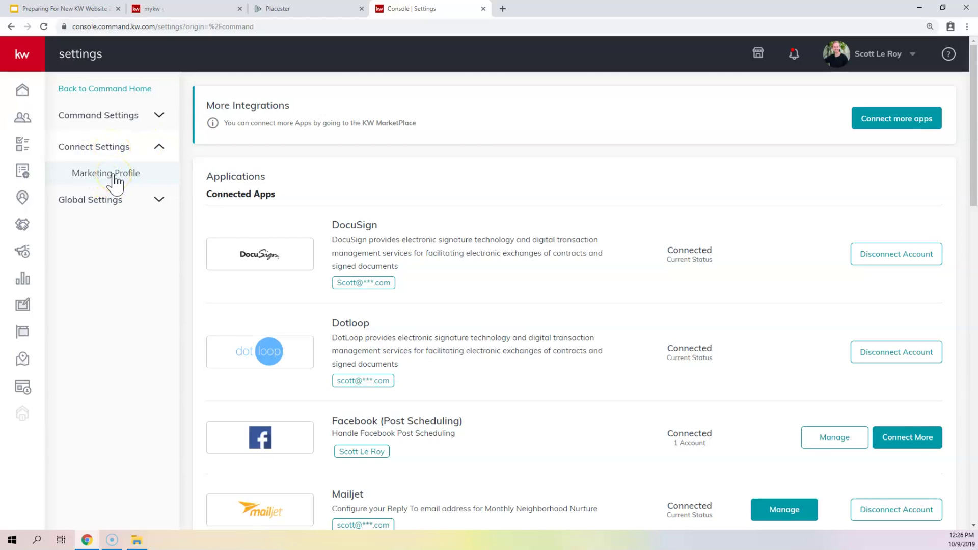
{"action": "left_click", "coordinate": [114, 174]}
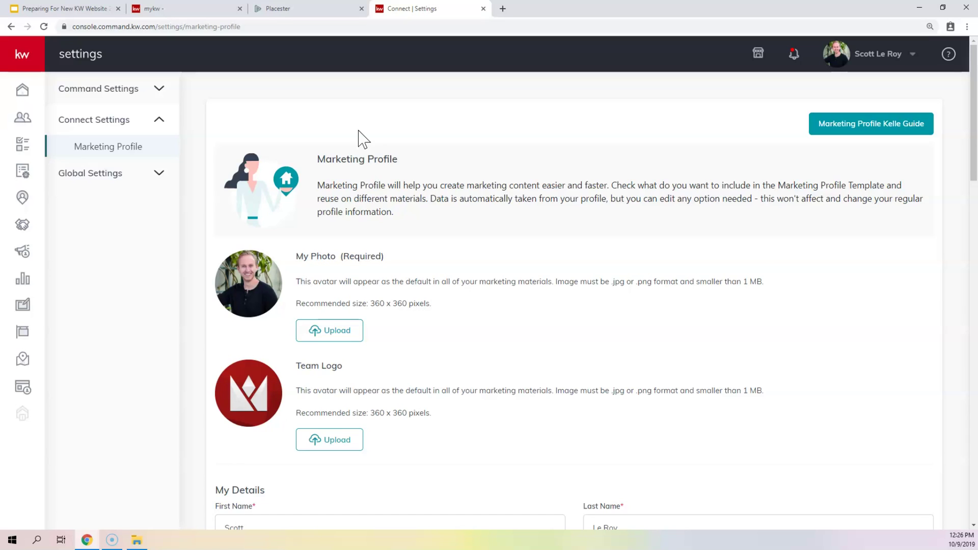
{"action": "scroll", "coordinate": [357, 137], "scroll_direction": "down", "scroll_amount": 2}
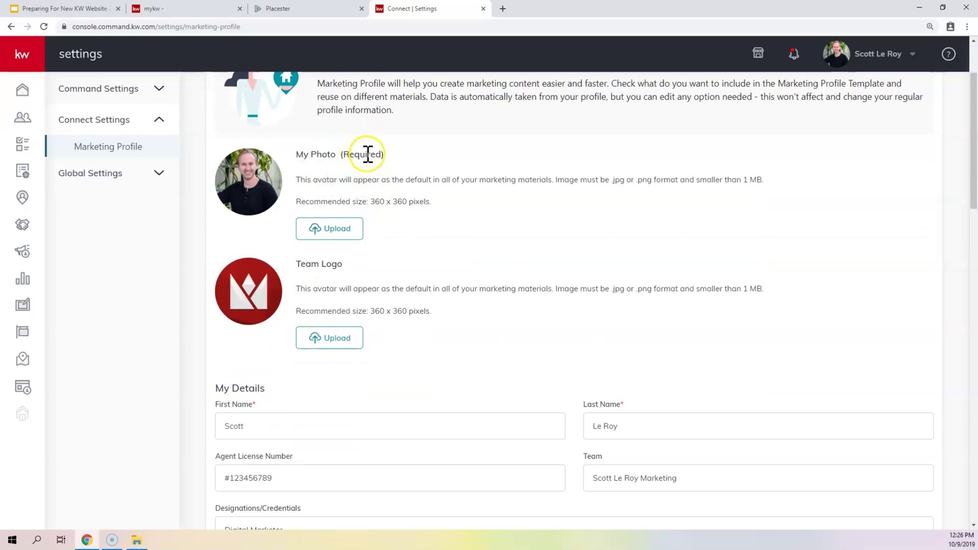
{"action": "left_click_drag", "start_coordinate": [338, 154], "coordinate": [395, 163]}
{"action": "left_click_drag", "start_coordinate": [300, 264], "coordinate": [361, 269]}
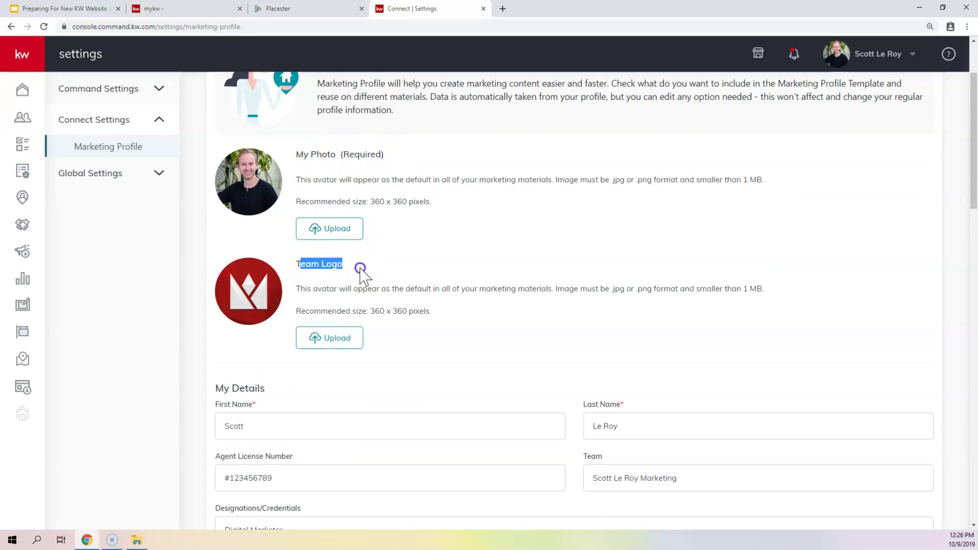
{"action": "left_click_drag", "start_coordinate": [370, 202], "coordinate": [430, 200]}
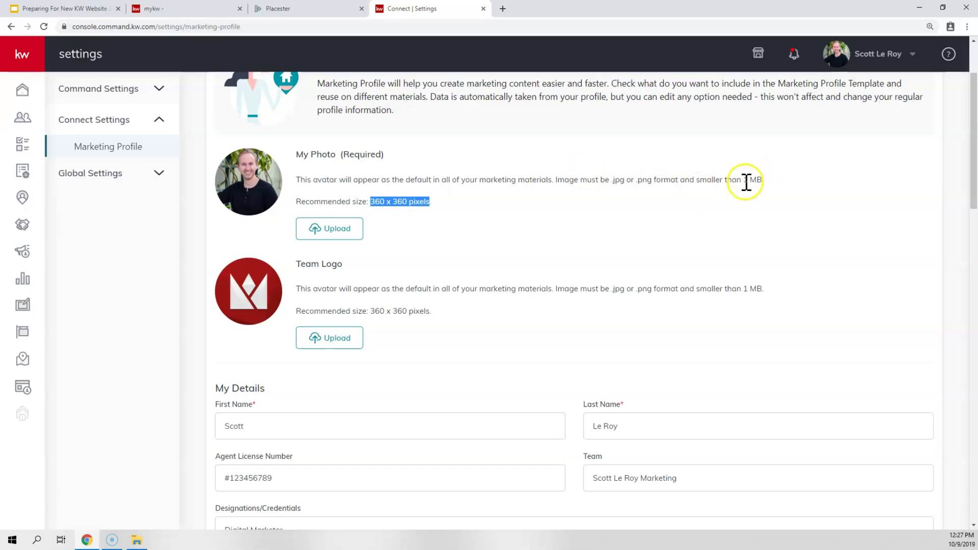
{"action": "left_click_drag", "start_coordinate": [743, 179], "coordinate": [778, 184]}
{"action": "left_click", "coordinate": [778, 183]}
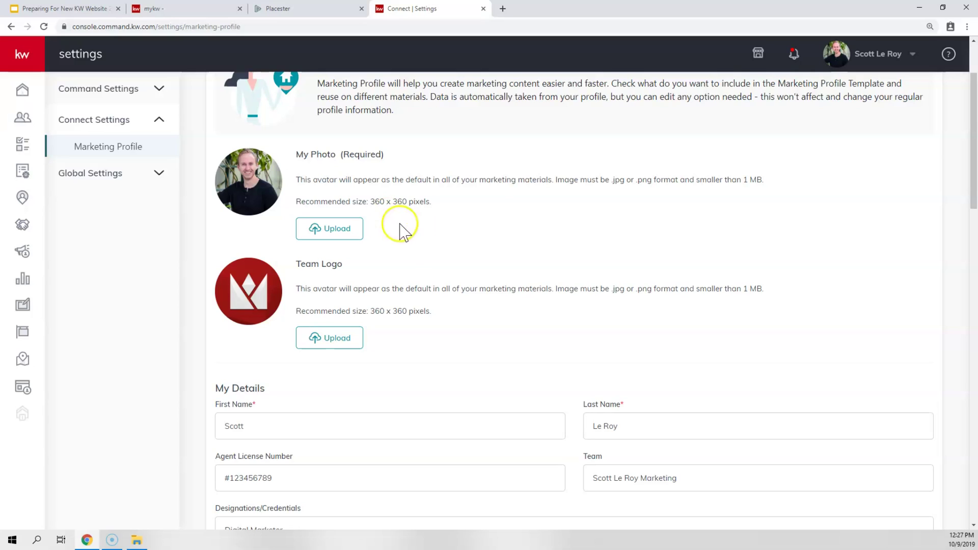
{"action": "left_click_drag", "start_coordinate": [743, 181], "coordinate": [757, 184]}
{"action": "left_click_drag", "start_coordinate": [369, 203], "coordinate": [413, 207]}
{"action": "left_click", "coordinate": [413, 206]}
{"action": "left_click", "coordinate": [393, 309]}
{"action": "left_click", "coordinate": [254, 169]}
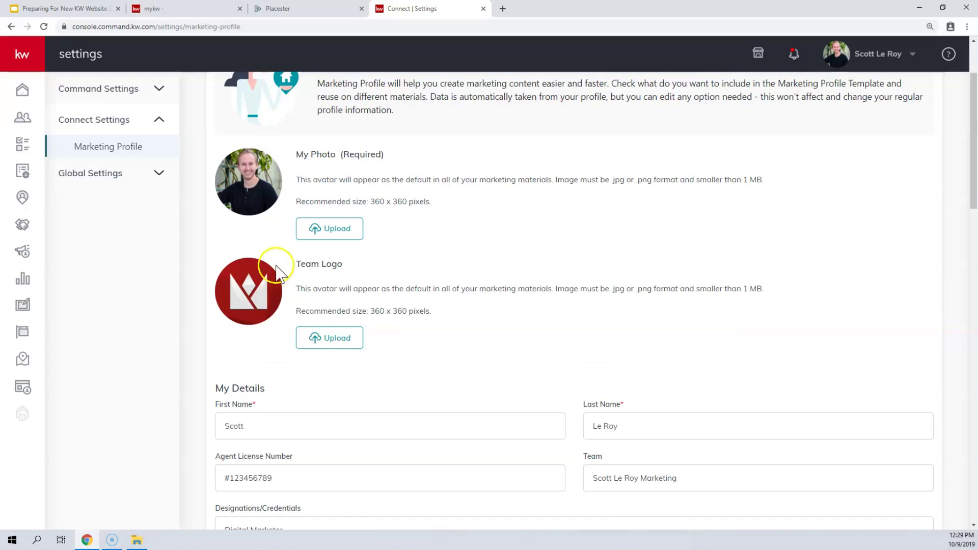
- Prefix the Agent License Number with 'CA DRE' so it reads CA DRE #123456789
{"action": "scroll", "coordinate": [277, 268], "scroll_direction": "down", "scroll_amount": 3}
{"action": "left_click", "coordinate": [257, 251]}
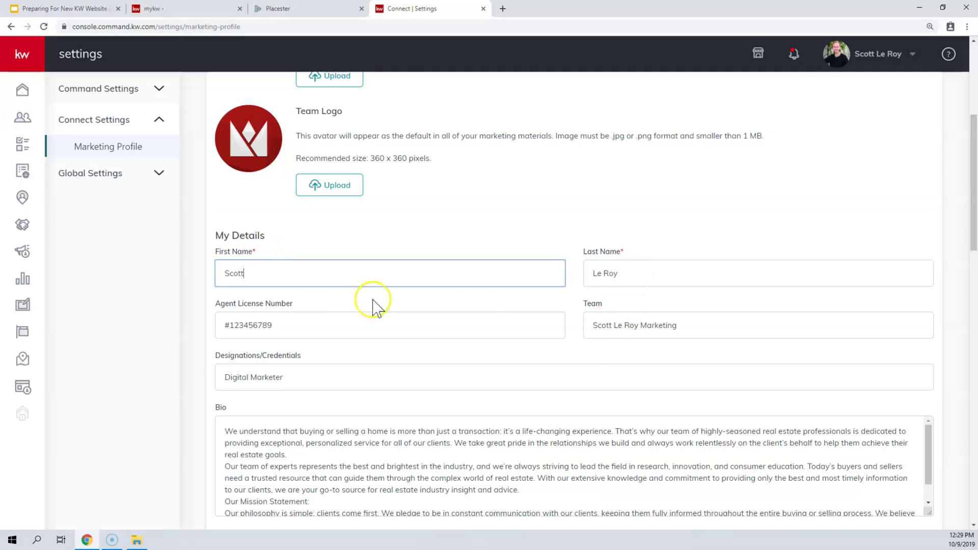
{"action": "scroll", "coordinate": [298, 280], "scroll_direction": "down", "scroll_amount": 1}
{"action": "left_click", "coordinate": [300, 278]}
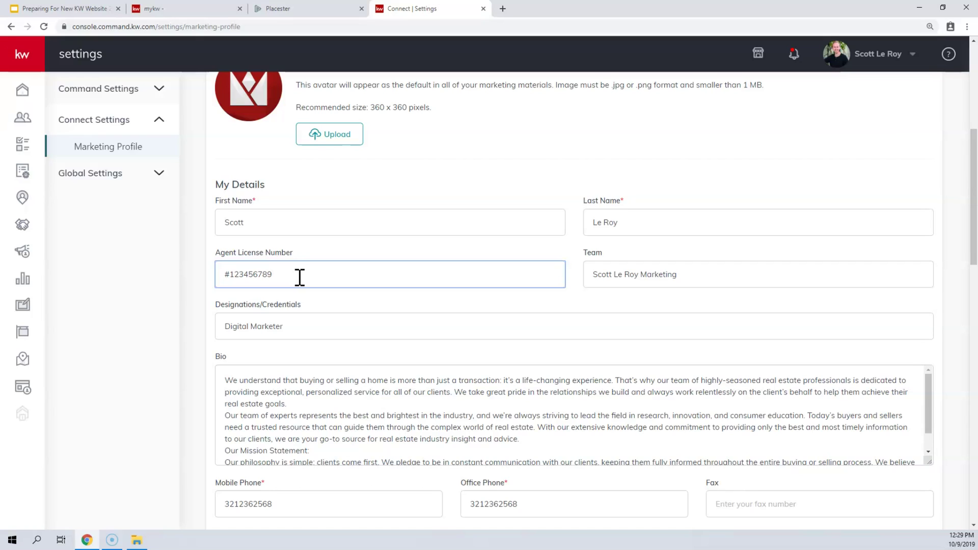
{"action": "key", "text": "Home"}
{"action": "type", "text": "CA DRE"}
- Look over the Team name and Designations text, then put the cursor in the Bio field
{"action": "left_click_drag", "start_coordinate": [686, 275], "coordinate": [580, 278]}
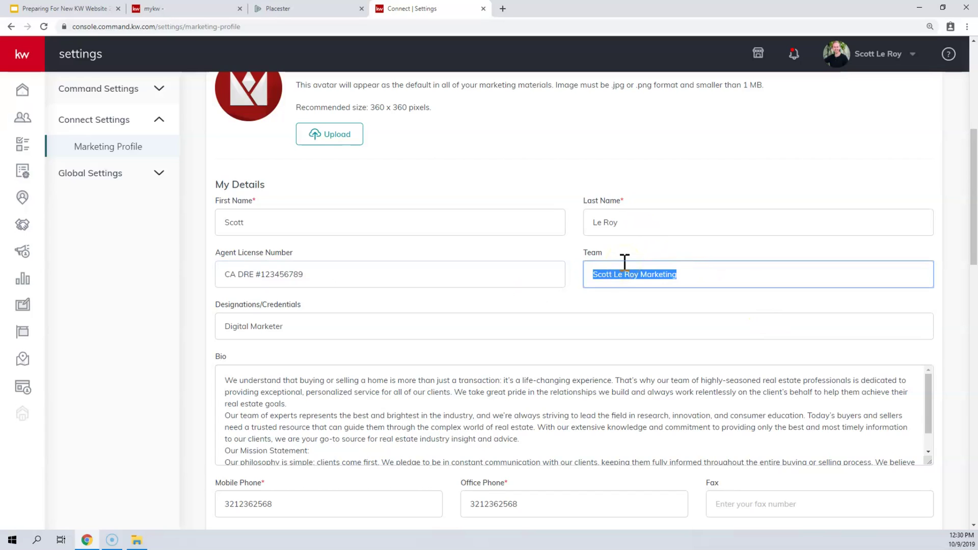
{"action": "scroll", "coordinate": [343, 295], "scroll_direction": "down", "scroll_amount": 1}
{"action": "left_click_drag", "start_coordinate": [301, 274], "coordinate": [189, 273]}
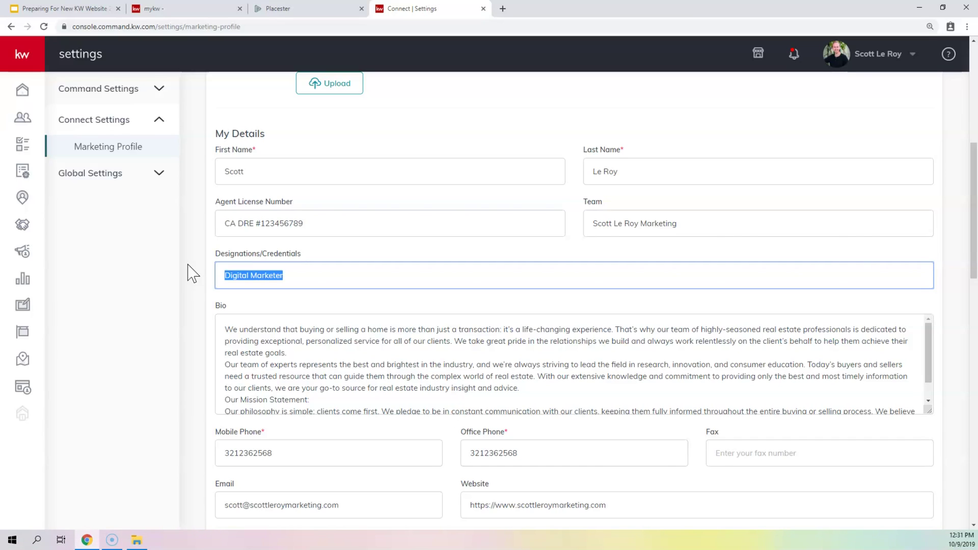
{"action": "scroll", "coordinate": [305, 221], "scroll_direction": "down", "scroll_amount": 3}
{"action": "left_click", "coordinate": [306, 222]}
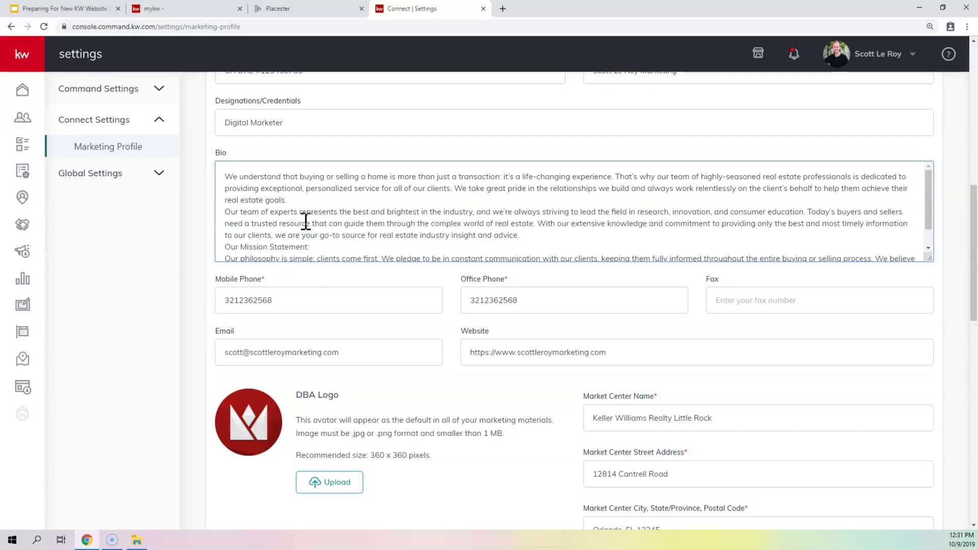
- Copy the About page's Content text from page.txt in the export folder, returning to the Marketing Profile
{"action": "left_click", "coordinate": [137, 540]}
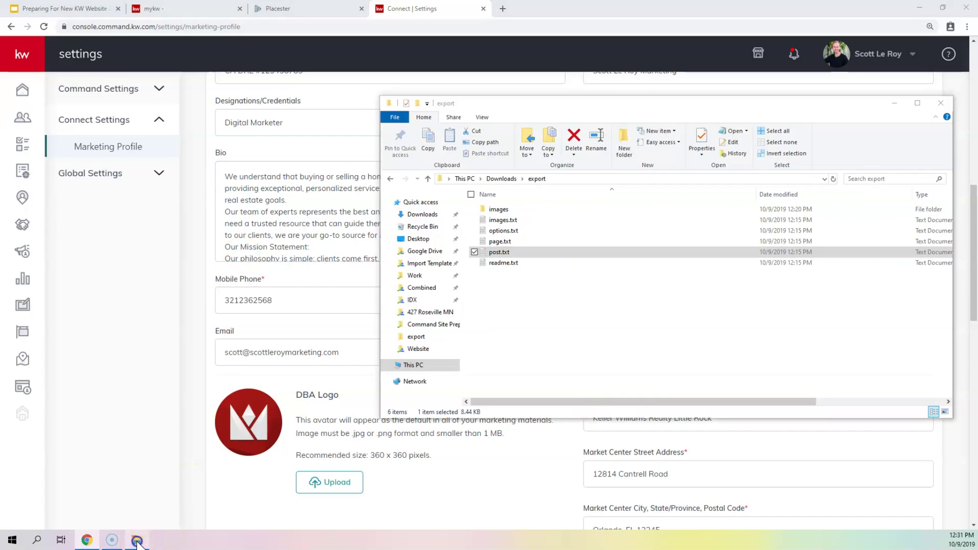
{"action": "left_click", "coordinate": [560, 326]}
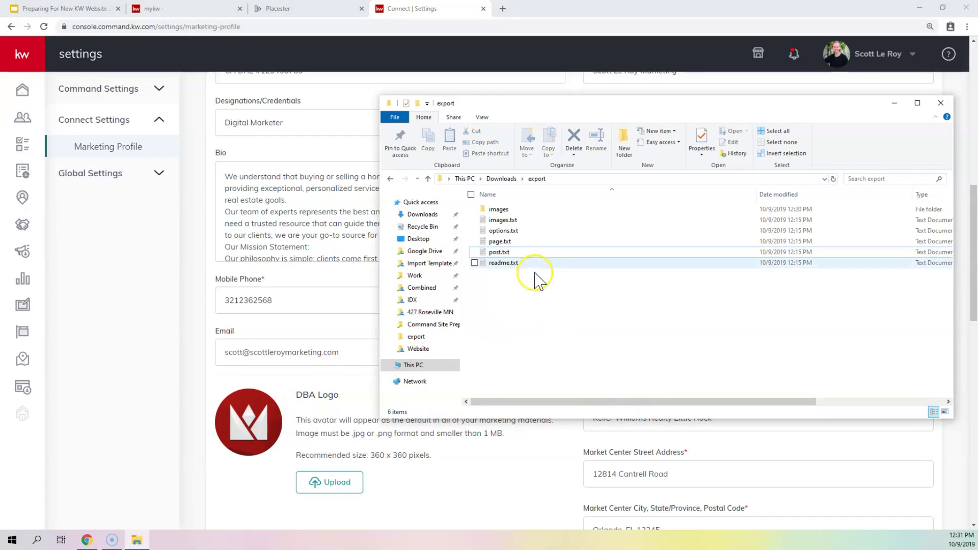
{"action": "double_click", "coordinate": [504, 243]}
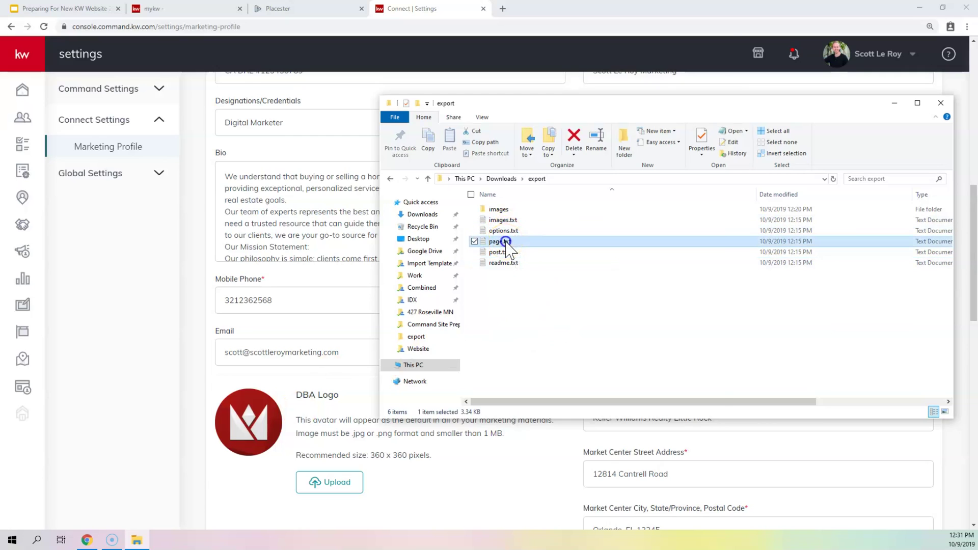
{"action": "scroll", "coordinate": [370, 228], "scroll_direction": "down", "scroll_amount": 2}
{"action": "scroll", "coordinate": [370, 228], "scroll_direction": "down", "scroll_amount": 12}
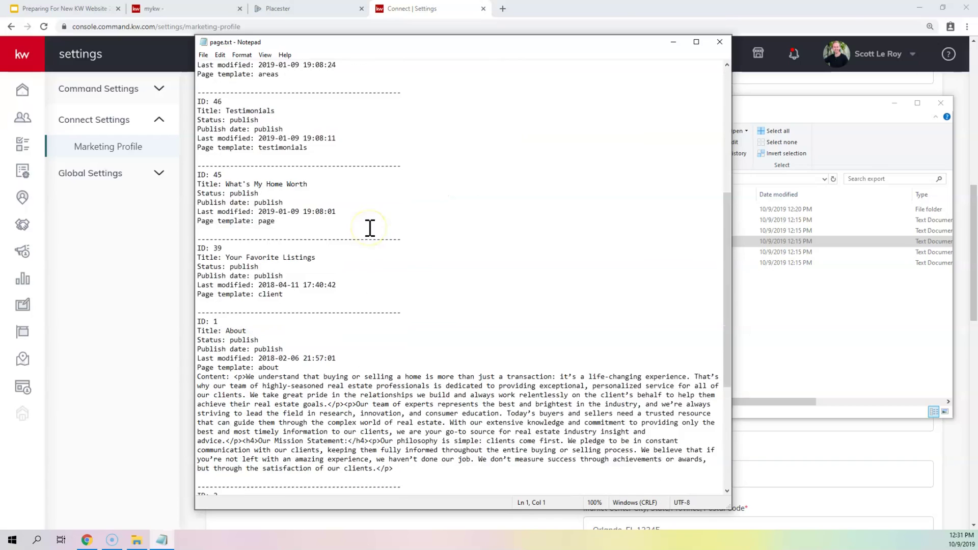
{"action": "double_click", "coordinate": [236, 221]}
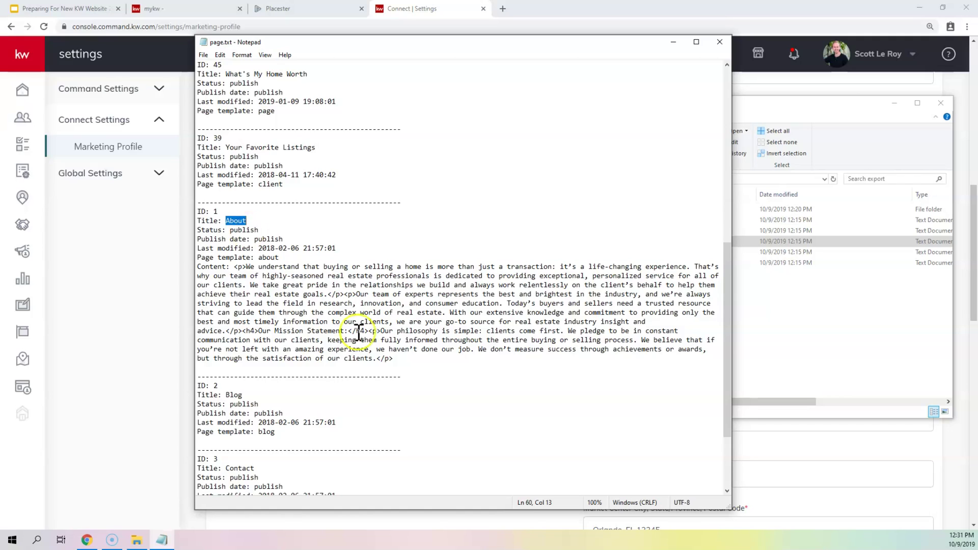
{"action": "left_click_drag", "start_coordinate": [394, 359], "coordinate": [234, 266]}
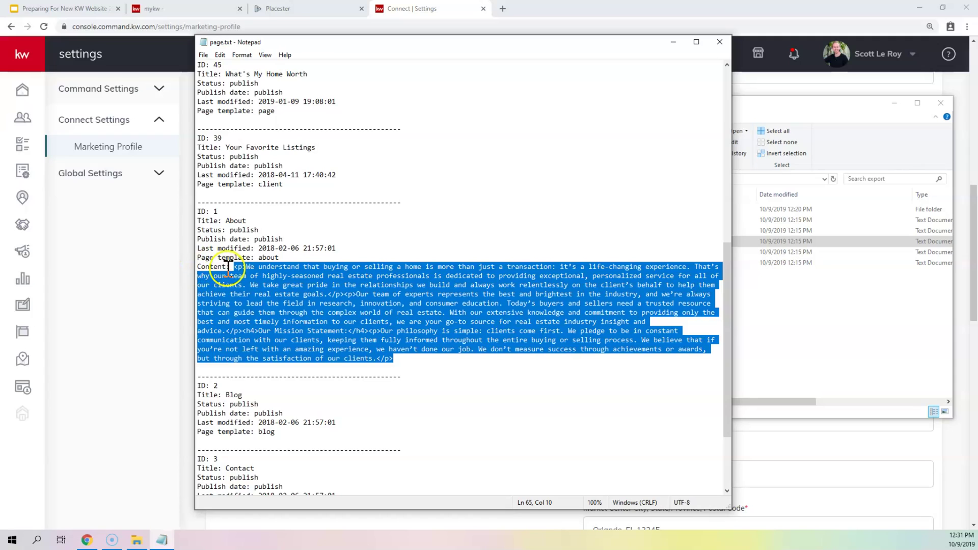
{"action": "right_click", "coordinate": [320, 296]}
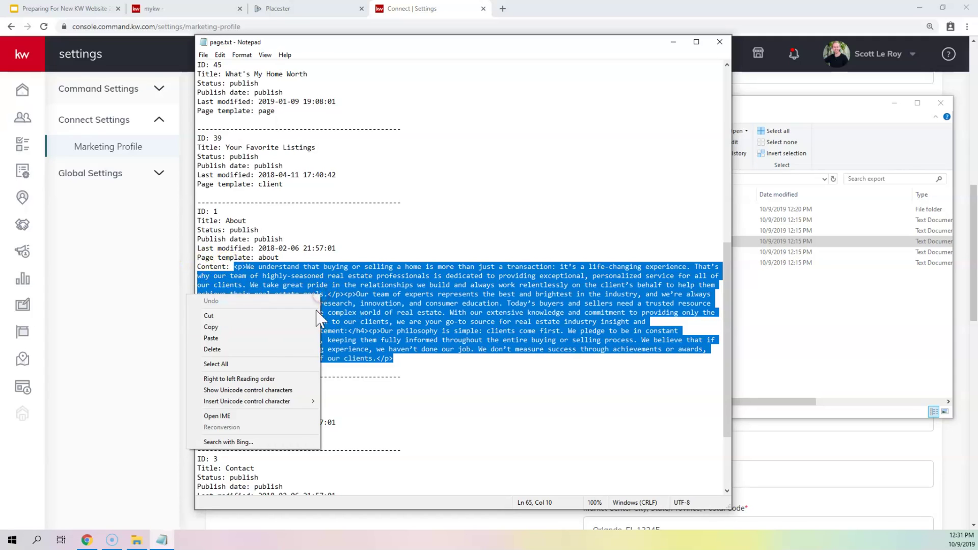
{"action": "left_click", "coordinate": [273, 327]}
{"action": "left_click", "coordinate": [810, 449]}
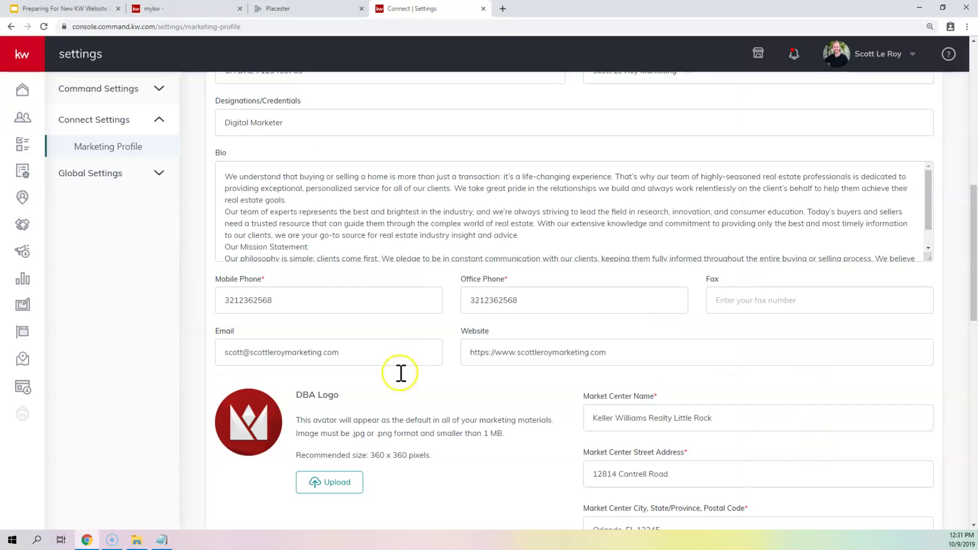
- Replace the existing Bio with the About page text pasted as plain text, then select its leading <p> tag
{"action": "left_click", "coordinate": [365, 240]}
{"action": "key", "text": "ctrl+a"}
{"action": "right_click", "coordinate": [365, 240]}
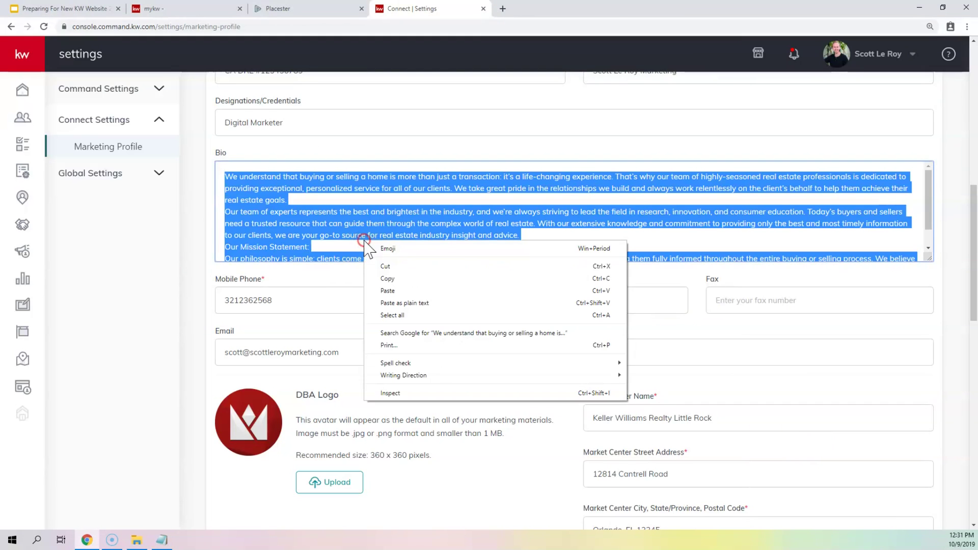
{"action": "left_click", "coordinate": [411, 306]}
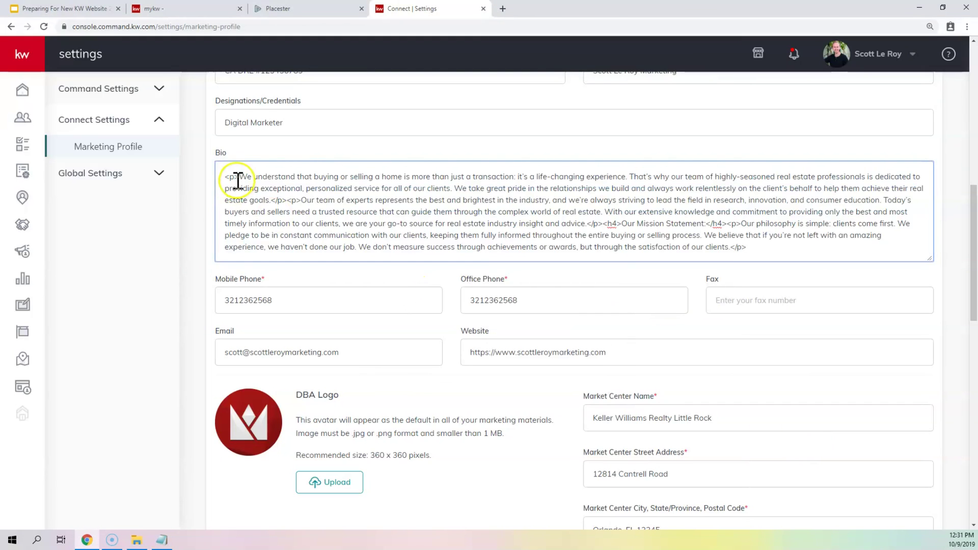
{"action": "left_click_drag", "start_coordinate": [238, 177], "coordinate": [225, 177]}
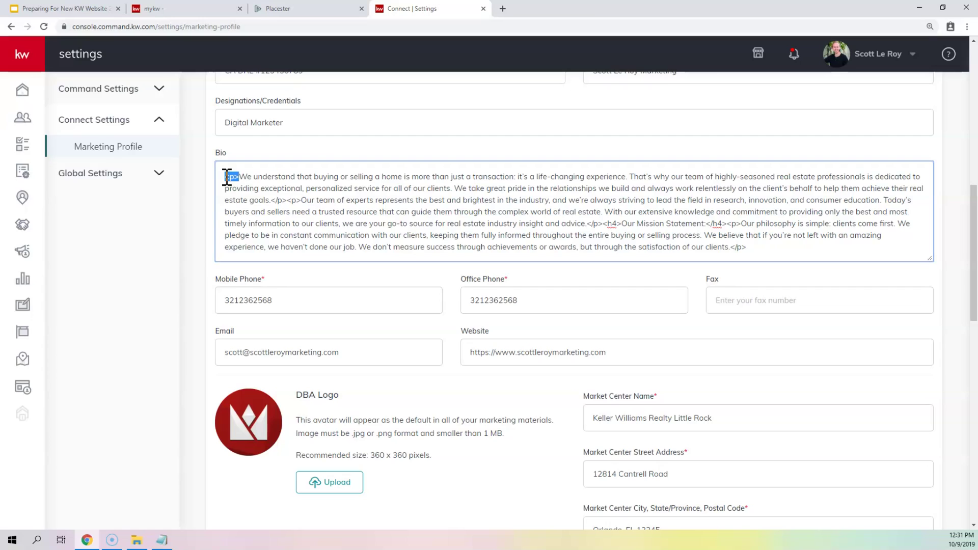
- Delete the opening <p> tag and turn the </p><p> and </p><h4> tags into line breaks
{"action": "key", "text": "BackSpace"}
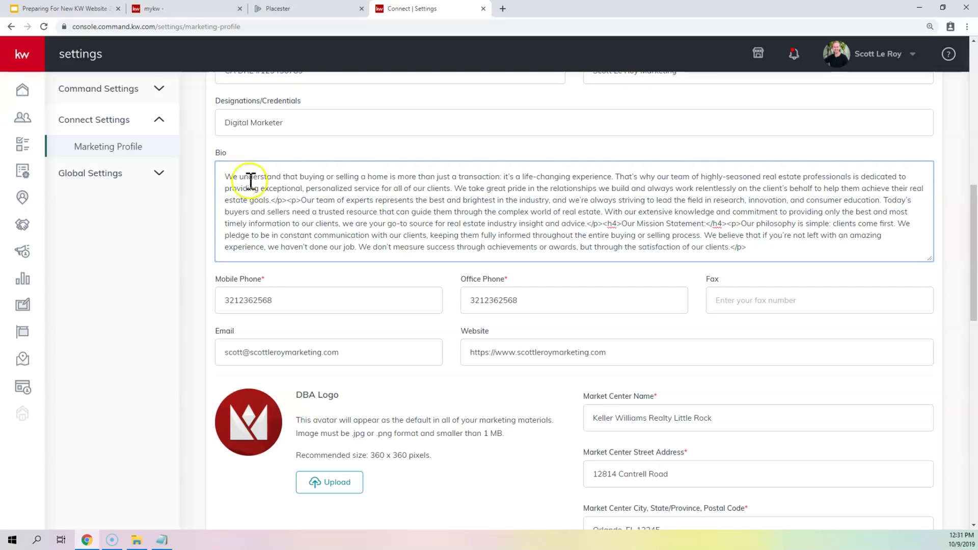
{"action": "left_click_drag", "start_coordinate": [271, 201], "coordinate": [299, 201]}
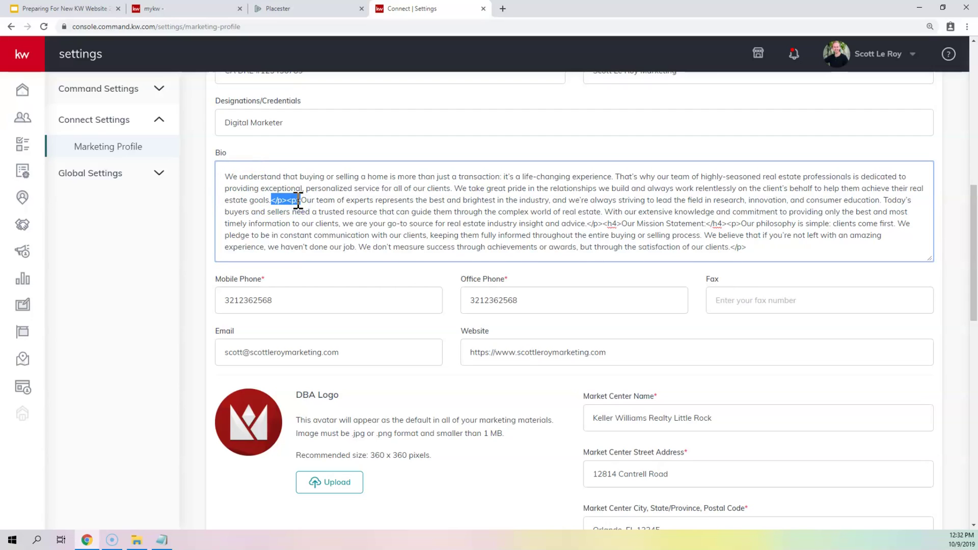
{"action": "key", "text": "Return"}
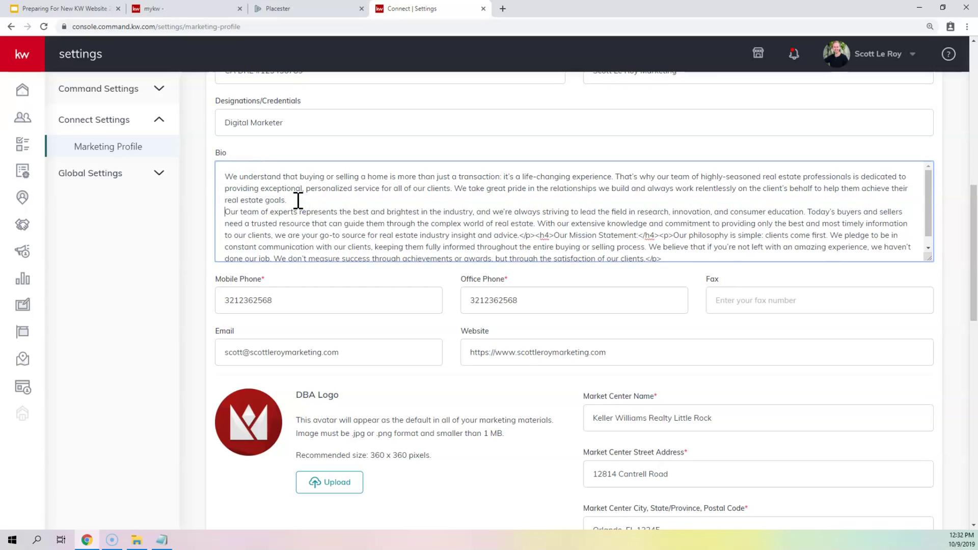
{"action": "left_click", "coordinate": [371, 188]}
{"action": "left_click", "coordinate": [524, 235]}
{"action": "left_click_drag", "start_coordinate": [519, 235], "coordinate": [555, 235]}
{"action": "key", "text": "Return"}
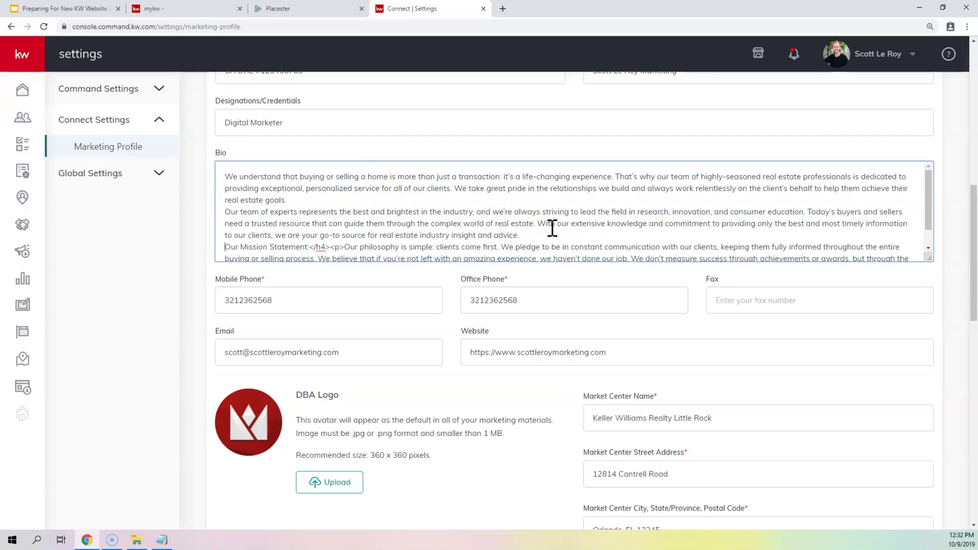
- Turn the </h4><p> after 'Our Mission Statement' into a line break and delete the closing </p>
{"action": "left_click", "coordinate": [330, 239]}
{"action": "left_click_drag", "start_coordinate": [311, 247], "coordinate": [343, 247]}
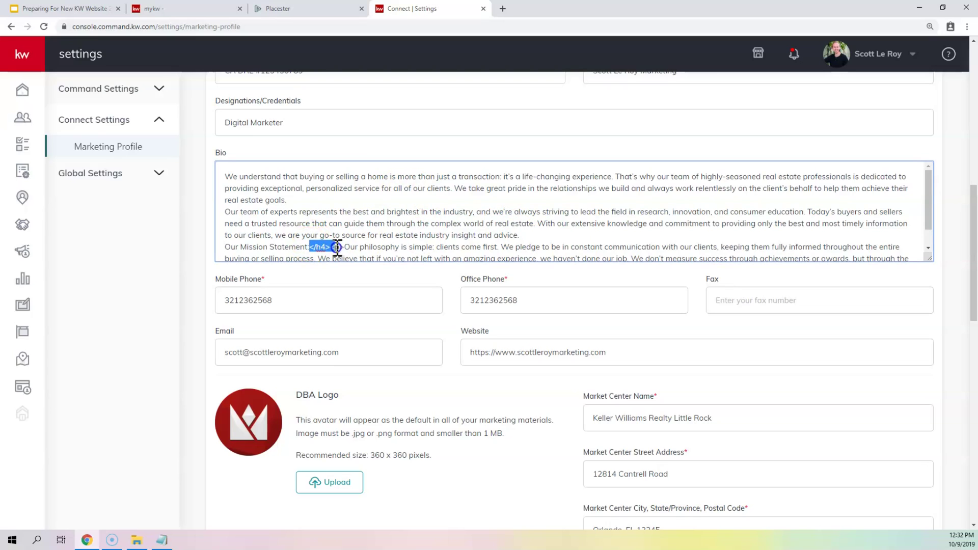
{"action": "key", "text": "Return"}
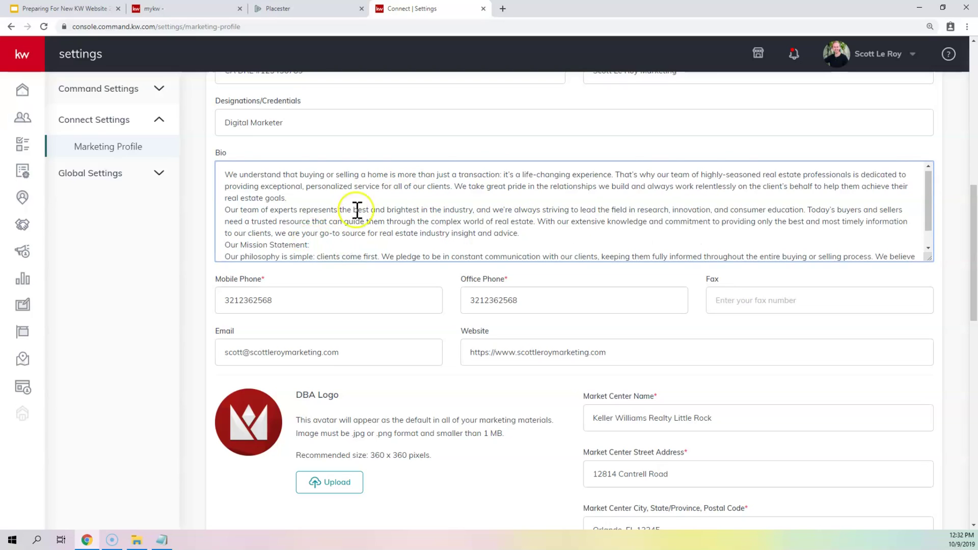
{"action": "scroll", "coordinate": [356, 210], "scroll_direction": "down", "scroll_amount": 1}
{"action": "left_click_drag", "start_coordinate": [886, 247], "coordinate": [870, 248]}
{"action": "key", "text": "BackSpace"}
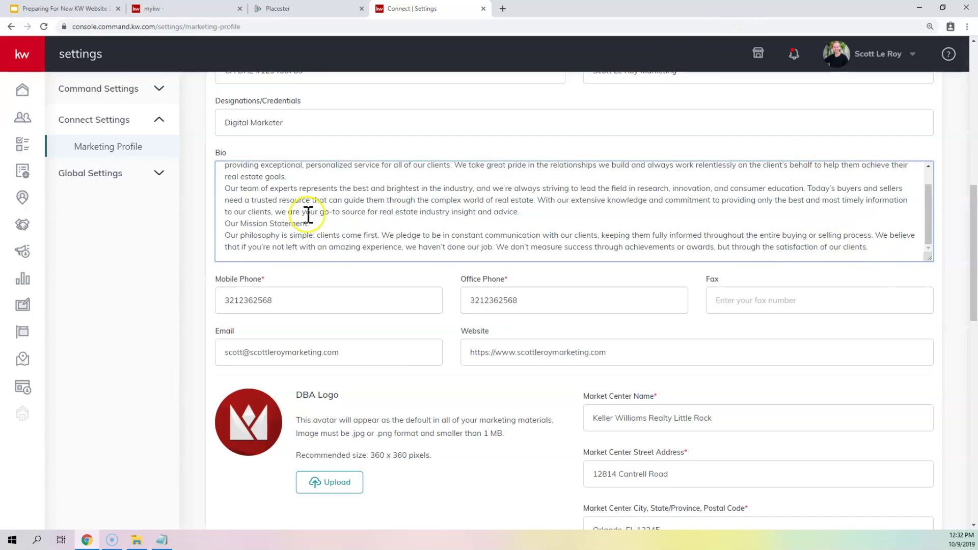
{"action": "scroll", "coordinate": [295, 251], "scroll_direction": "down", "scroll_amount": 2}
{"action": "left_click", "coordinate": [306, 200]}
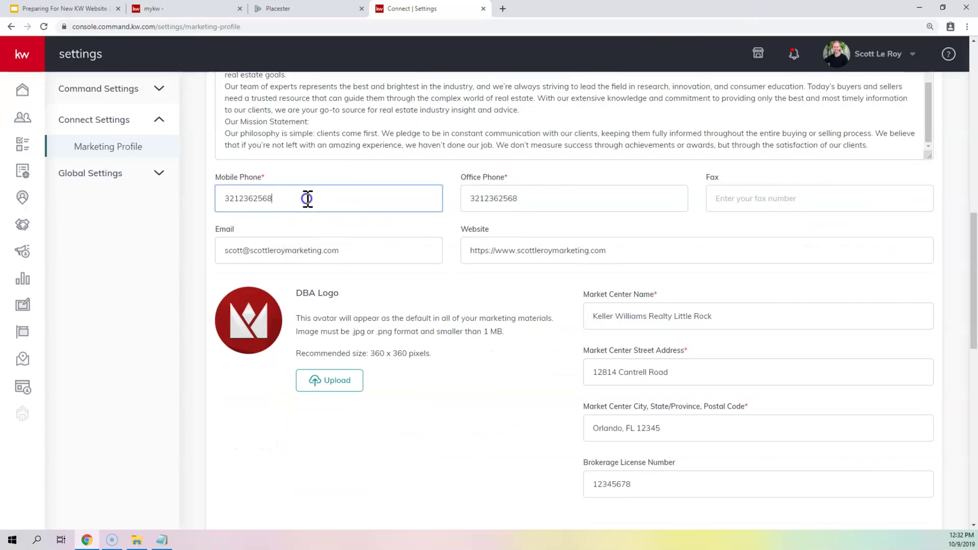
{"action": "left_click", "coordinate": [543, 188]}
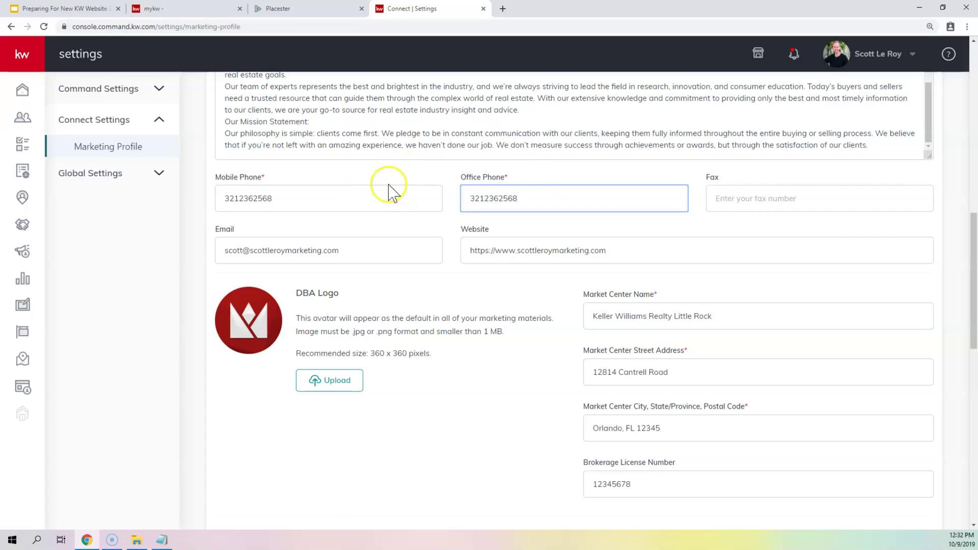
{"action": "left_click_drag", "start_coordinate": [299, 198], "coordinate": [219, 198]}
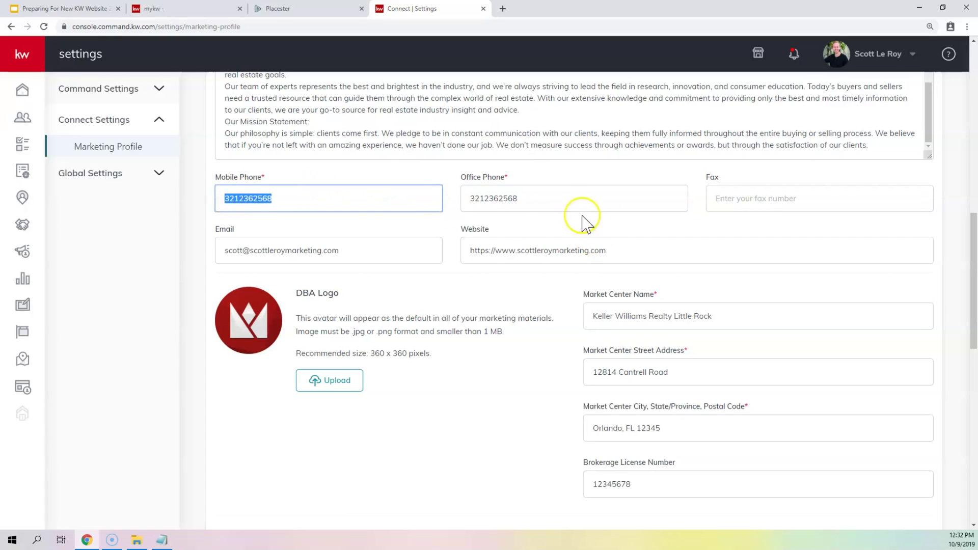
{"action": "left_click_drag", "start_coordinate": [534, 202], "coordinate": [422, 222]}
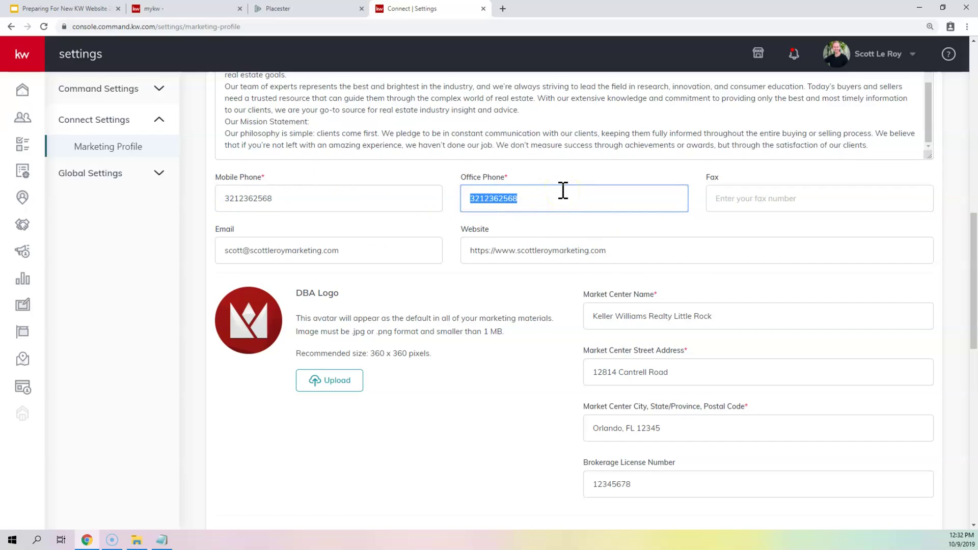
{"action": "left_click", "coordinate": [563, 190]}
{"action": "double_click", "coordinate": [485, 203]}
{"action": "left_click", "coordinate": [836, 198]}
{"action": "left_click_drag", "start_coordinate": [380, 250], "coordinate": [109, 244]}
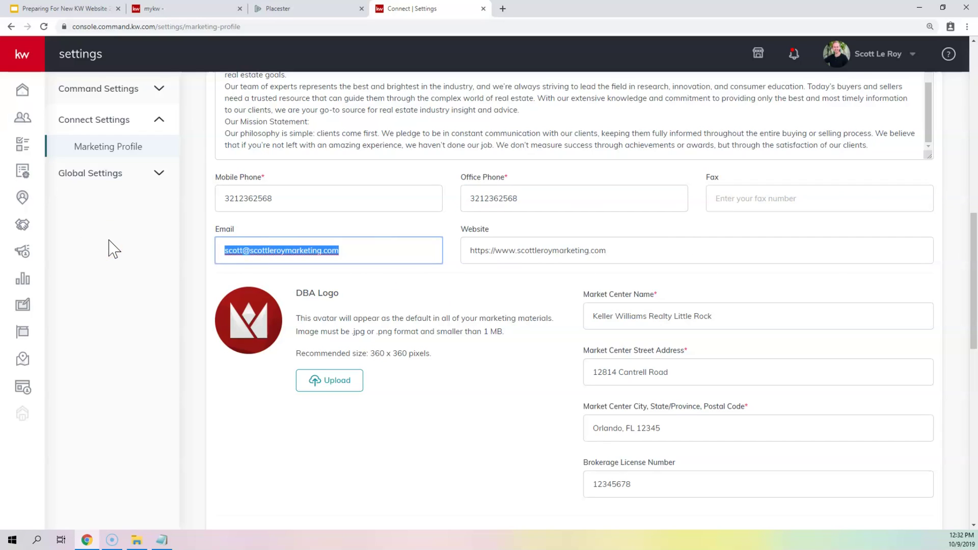
{"action": "mouse_move", "coordinate": [616, 249]}
{"action": "left_mouse_down"}
{"action": "mouse_move", "coordinate": [451, 259]}
{"action": "mouse_move", "coordinate": [472, 245]}
{"action": "mouse_move", "coordinate": [608, 246]}
{"action": "left_mouse_up"}
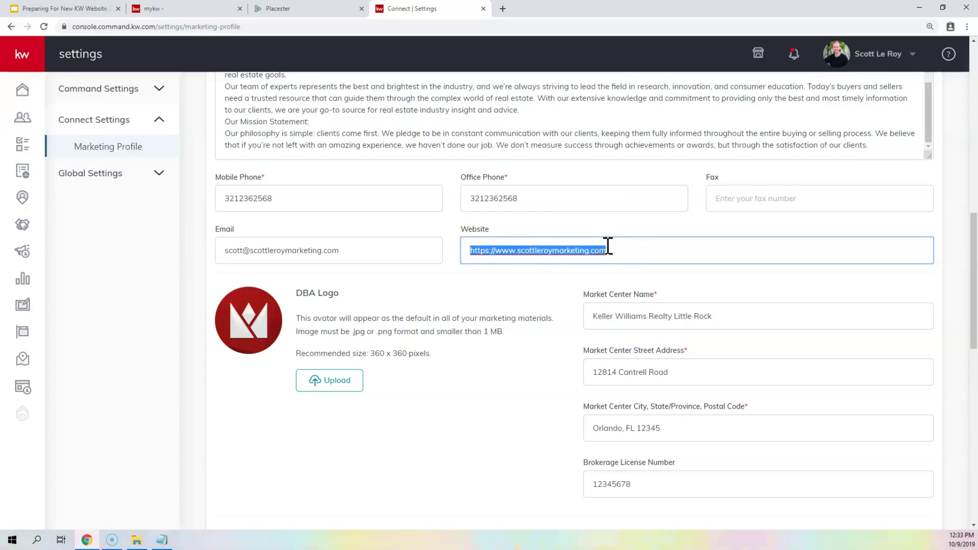
{"action": "left_click", "coordinate": [531, 239]}
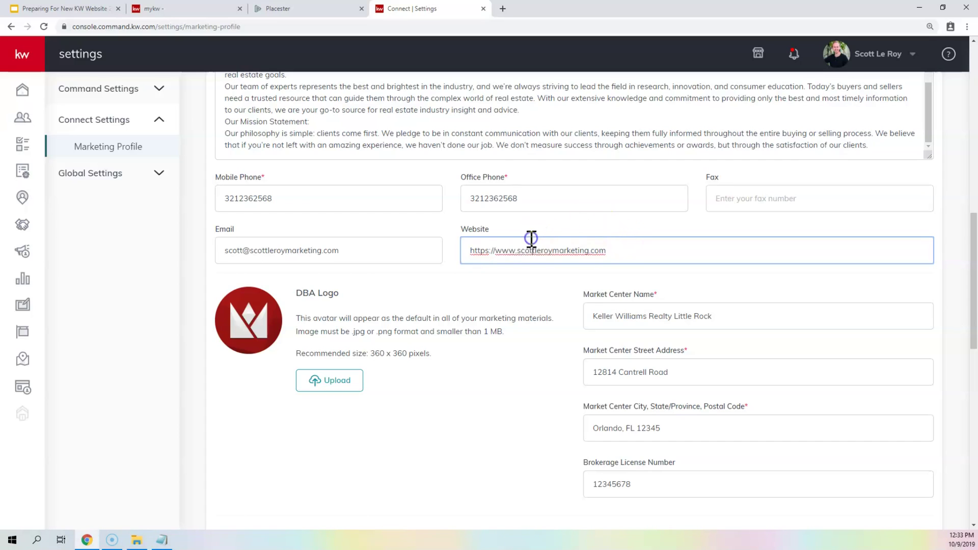
{"action": "left_click", "coordinate": [610, 252]}
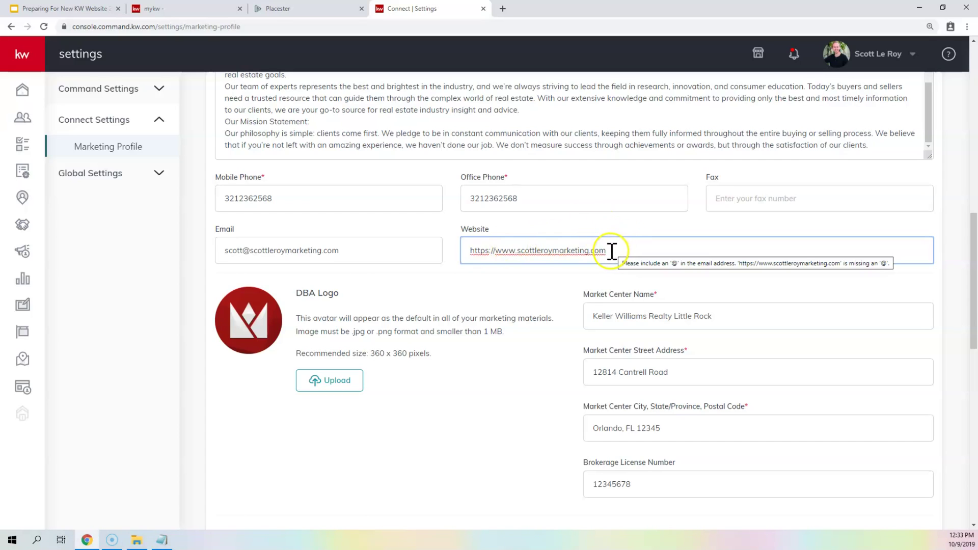
{"action": "left_click_drag", "start_coordinate": [614, 246], "coordinate": [443, 250]}
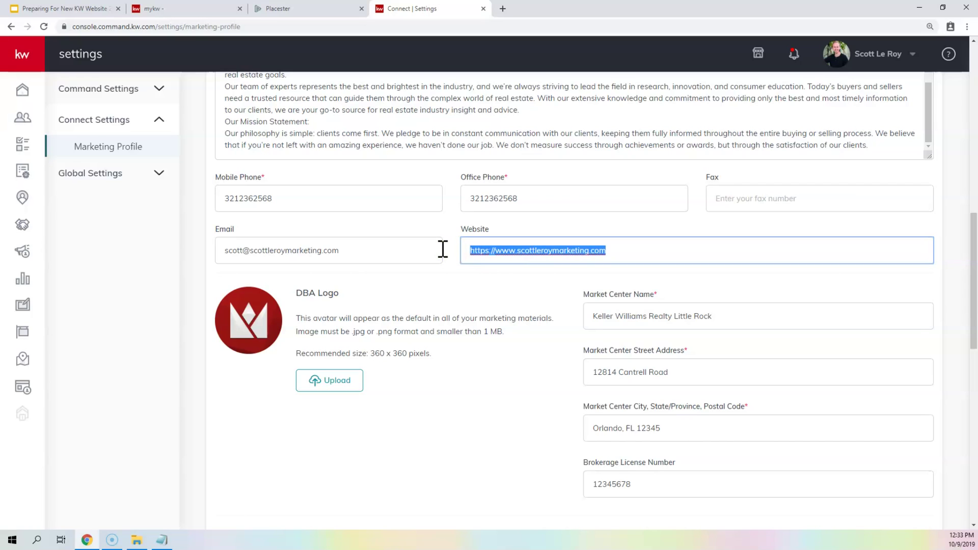
{"action": "left_click", "coordinate": [502, 246]}
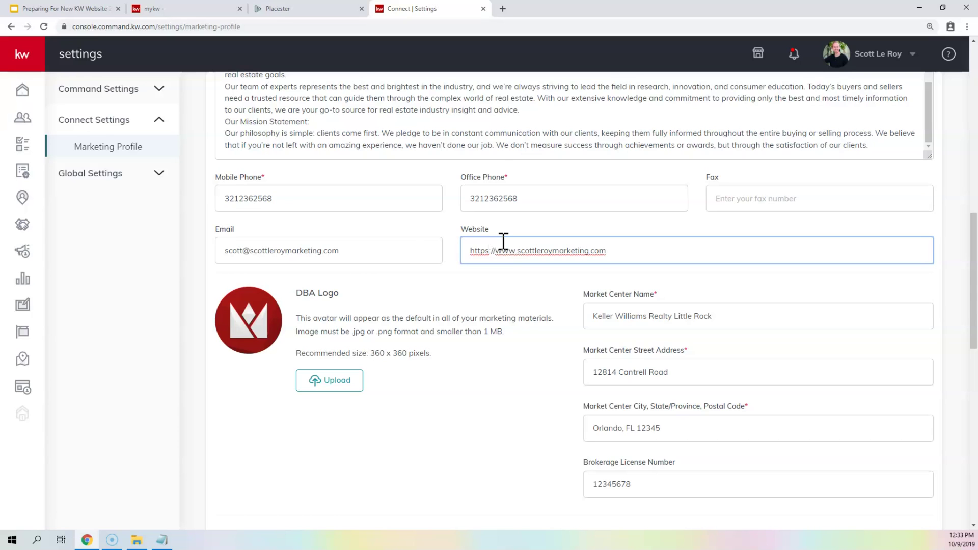
{"action": "scroll", "coordinate": [350, 283], "scroll_direction": "down", "scroll_amount": 3}
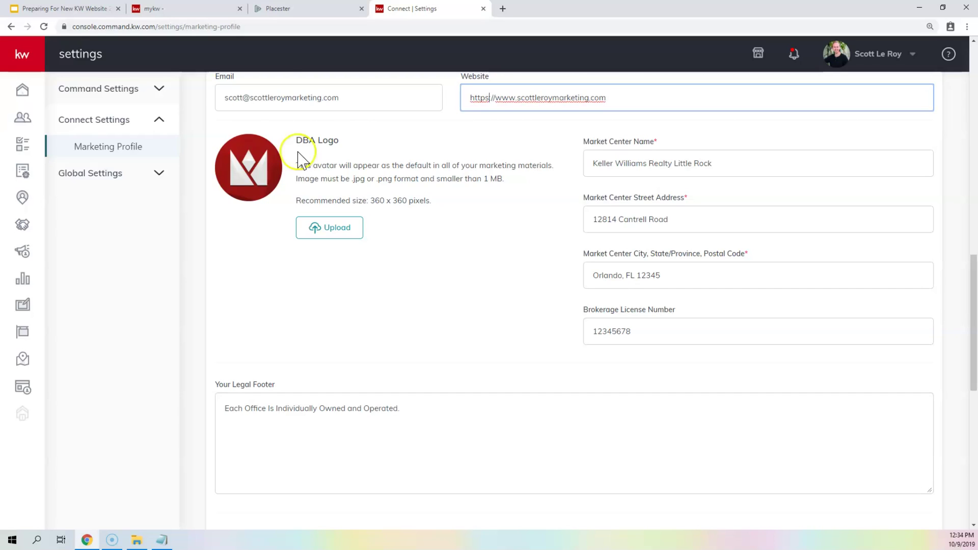
{"action": "left_click_drag", "start_coordinate": [725, 169], "coordinate": [566, 172]}
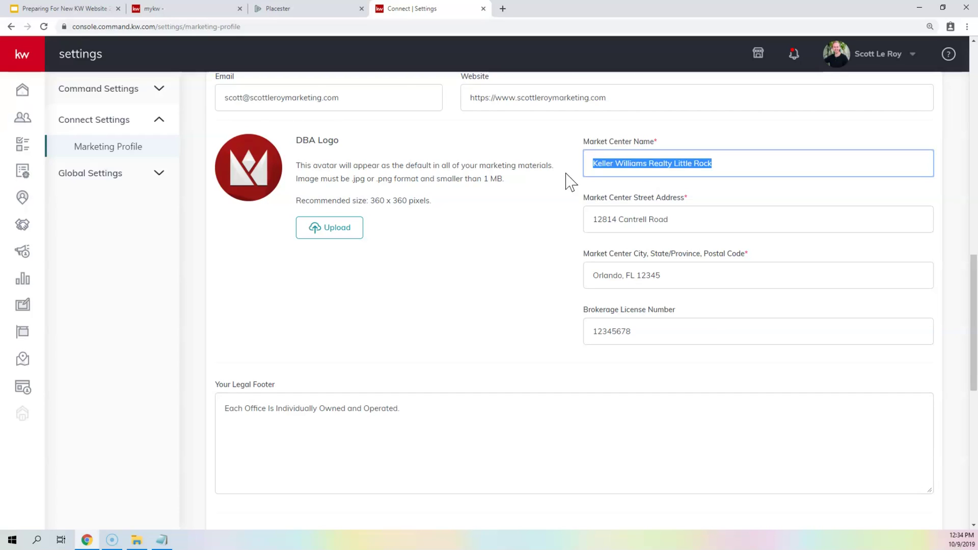
{"action": "left_click", "coordinate": [717, 221]}
{"action": "left_click", "coordinate": [678, 269]}
{"action": "left_click_drag", "start_coordinate": [678, 268], "coordinate": [528, 269]}
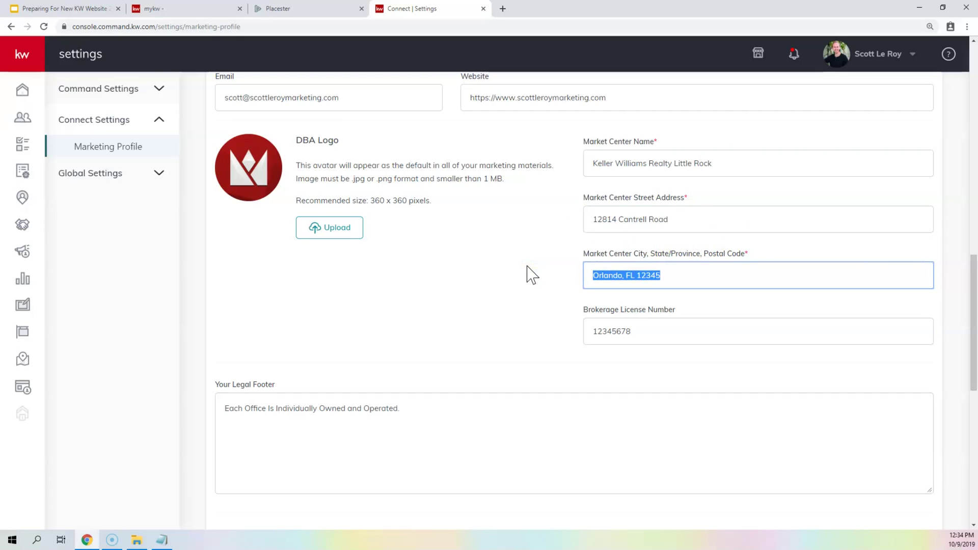
{"action": "left_click_drag", "start_coordinate": [651, 330], "coordinate": [557, 333]}
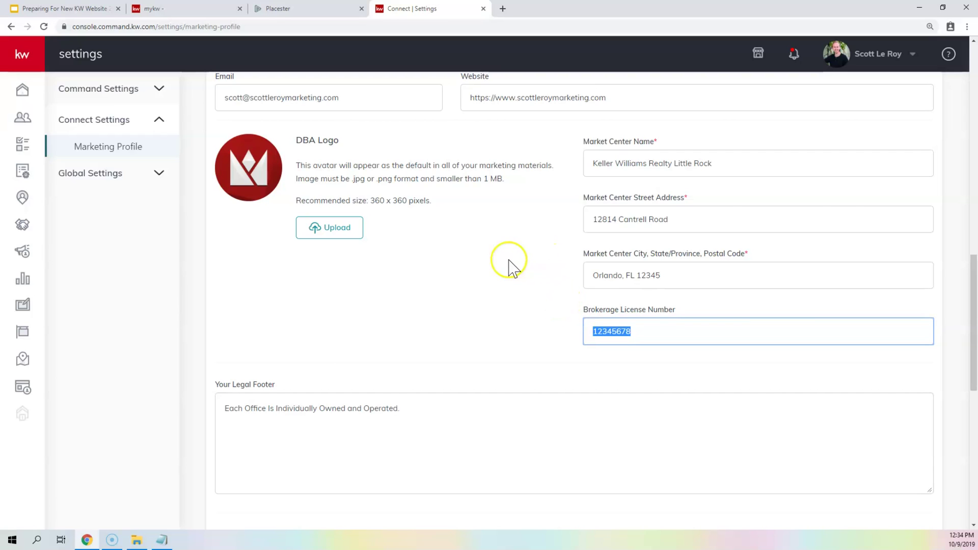
{"action": "scroll", "coordinate": [507, 266], "scroll_direction": "down", "scroll_amount": 1}
{"action": "scroll", "coordinate": [497, 263], "scroll_direction": "down", "scroll_amount": 2}
- End the legal footer sentence with a period, then add a 'Preferred Lender Profile:' line with the lender's URL
{"action": "left_click", "coordinate": [435, 255]}
{"action": "scroll", "coordinate": [435, 252], "scroll_direction": "down", "scroll_amount": 2}
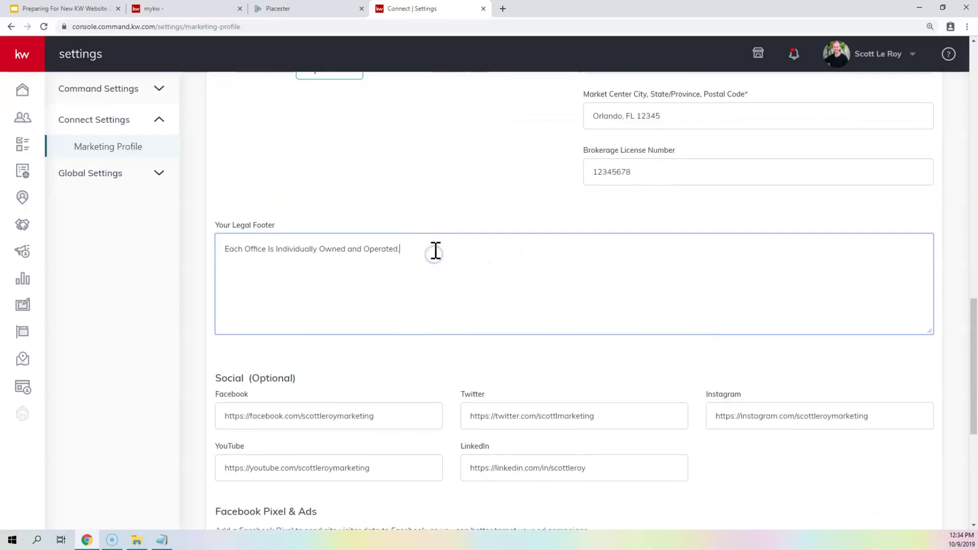
{"action": "type", "text": "."}
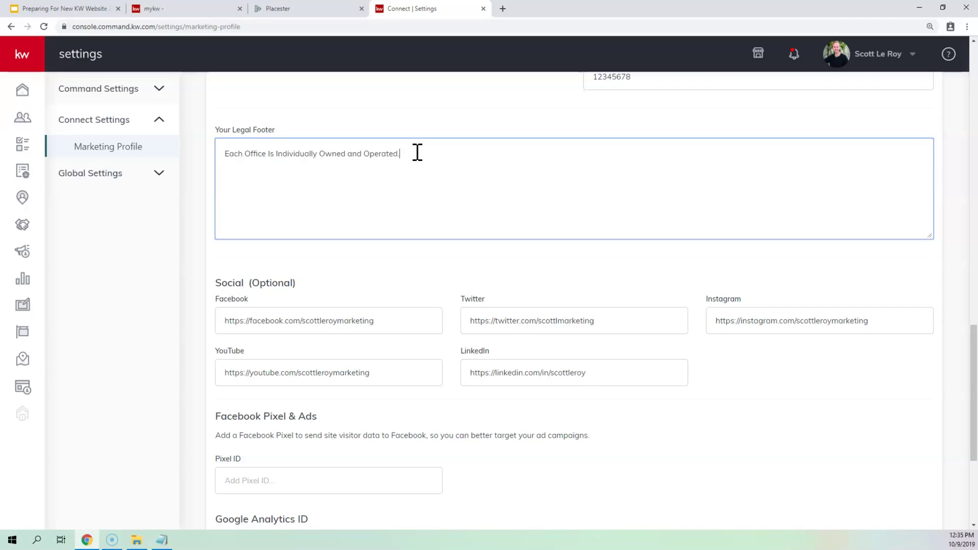
{"action": "key", "text": "Return"}
{"action": "key", "text": "Return"}
{"action": "type", "text": "Preferred Lender Profile: https://"}
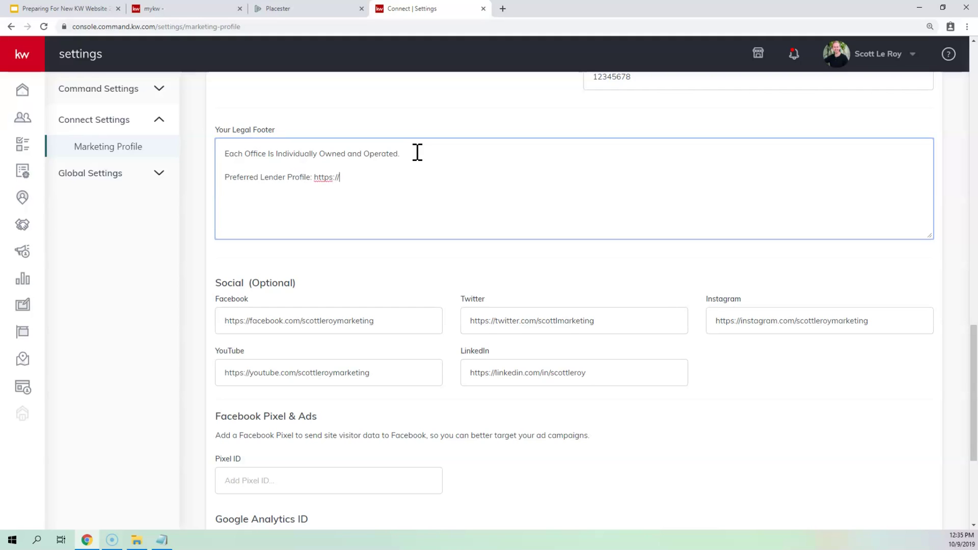
{"action": "type", "text": "xyzlender.com/brad"}
{"action": "scroll", "coordinate": [416, 154], "scroll_direction": "down", "scroll_amount": 3}
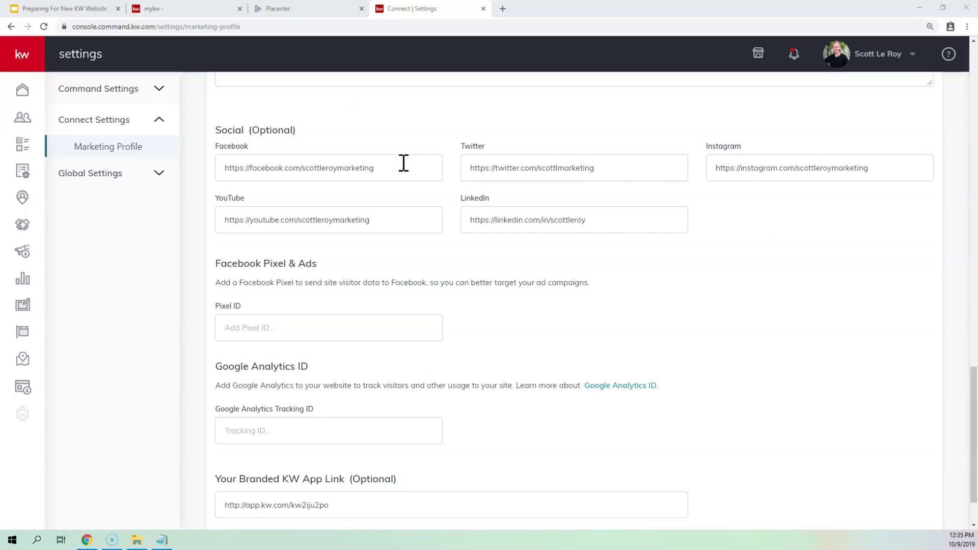
{"action": "left_click_drag", "start_coordinate": [404, 163], "coordinate": [190, 160]}
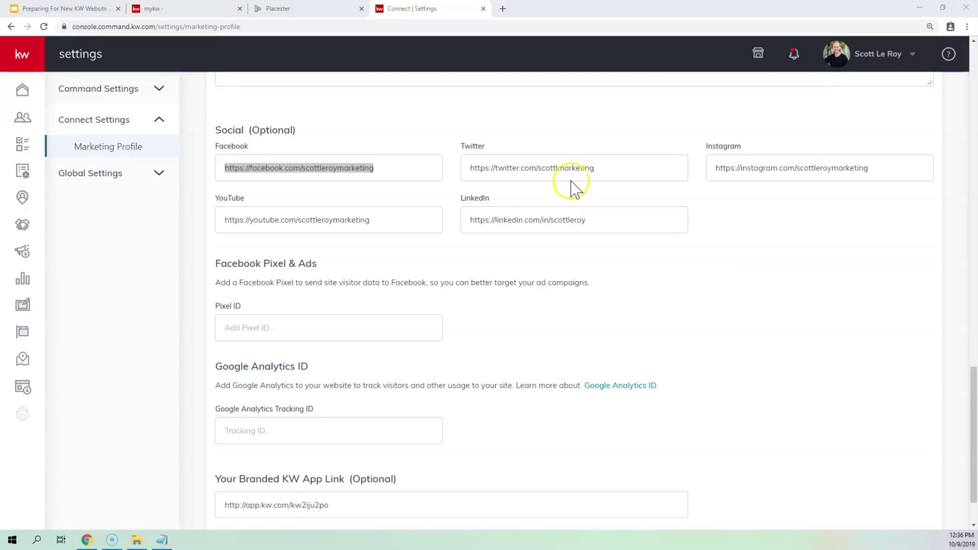
{"action": "left_click", "coordinate": [246, 166]}
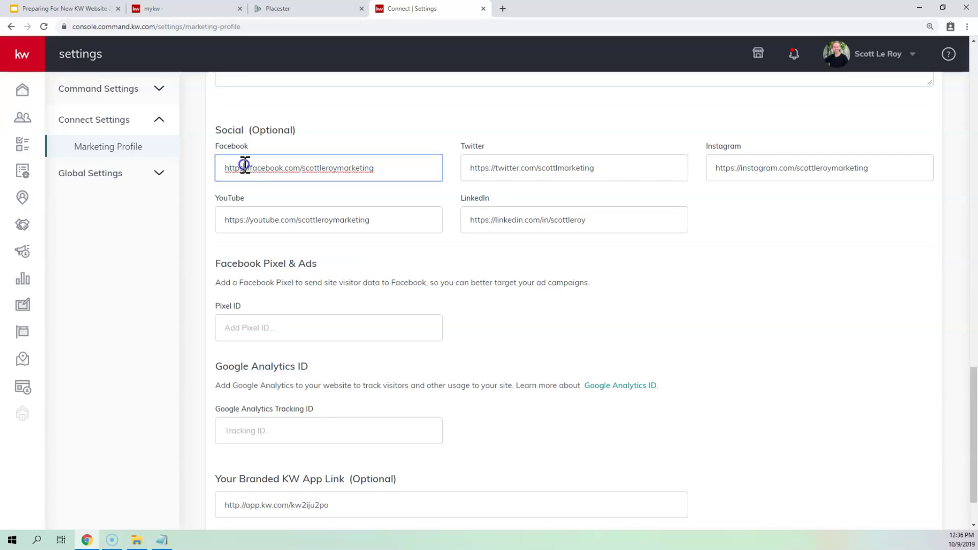
{"action": "left_click_drag", "start_coordinate": [240, 164], "coordinate": [245, 160]}
{"action": "scroll", "coordinate": [254, 173], "scroll_direction": "down", "scroll_amount": 2}
{"action": "left_click", "coordinate": [341, 267]}
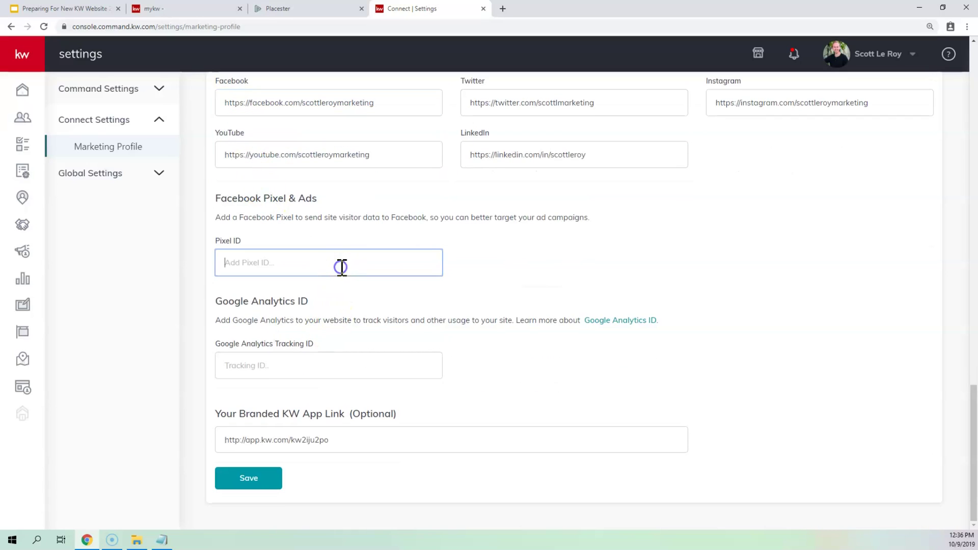
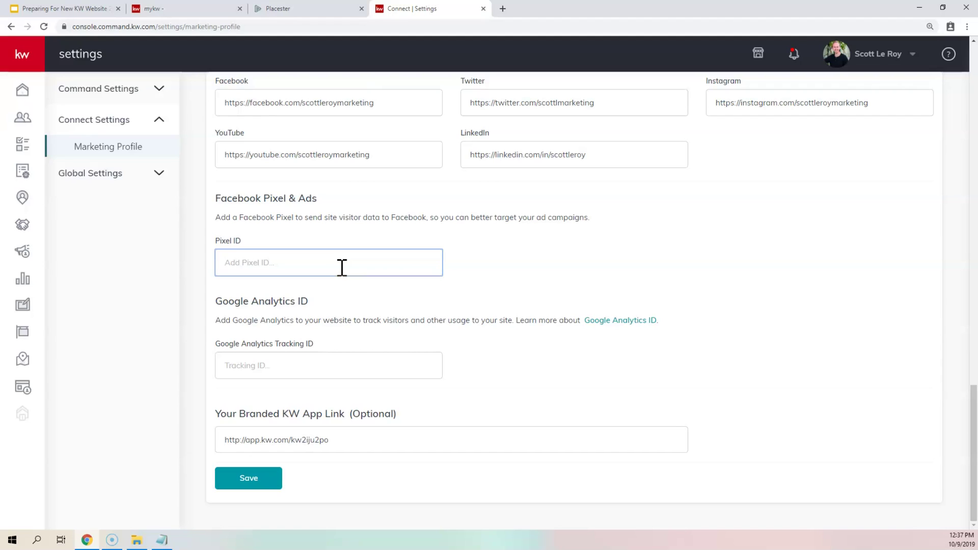
- Review the Google Analytics Tracking ID and Branded KW App Link URL, then switch to the MyKW page
{"action": "left_click", "coordinate": [282, 358]}
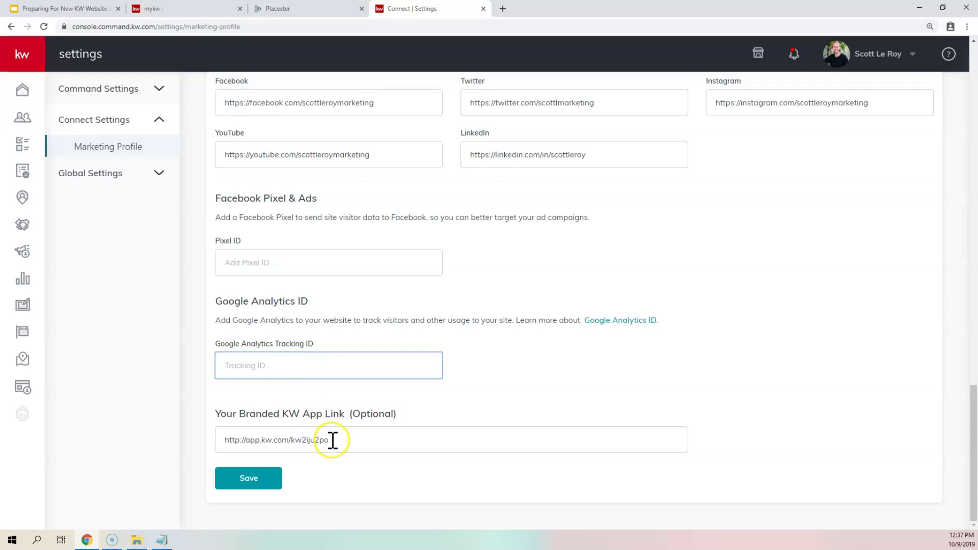
{"action": "left_click_drag", "start_coordinate": [329, 439], "coordinate": [185, 448]}
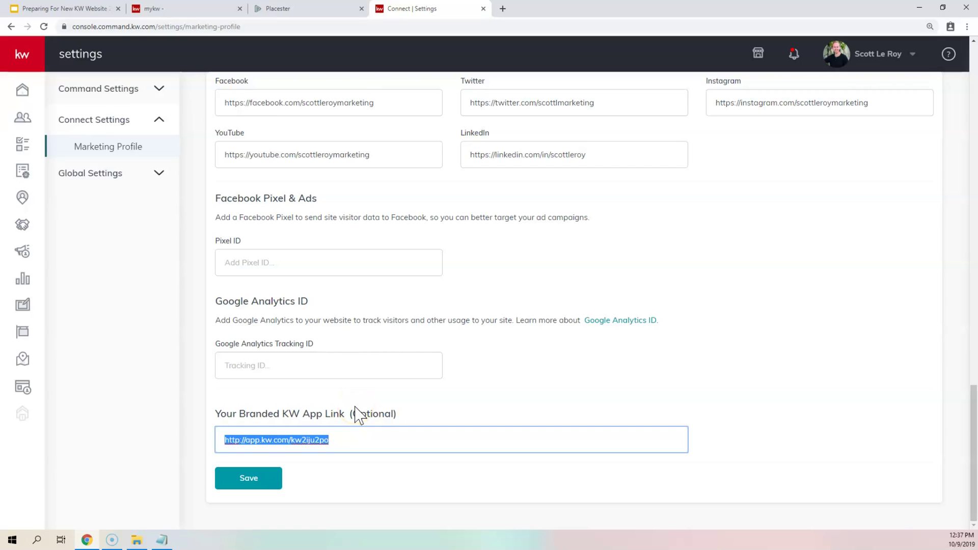
{"action": "left_click", "coordinate": [170, 9]}
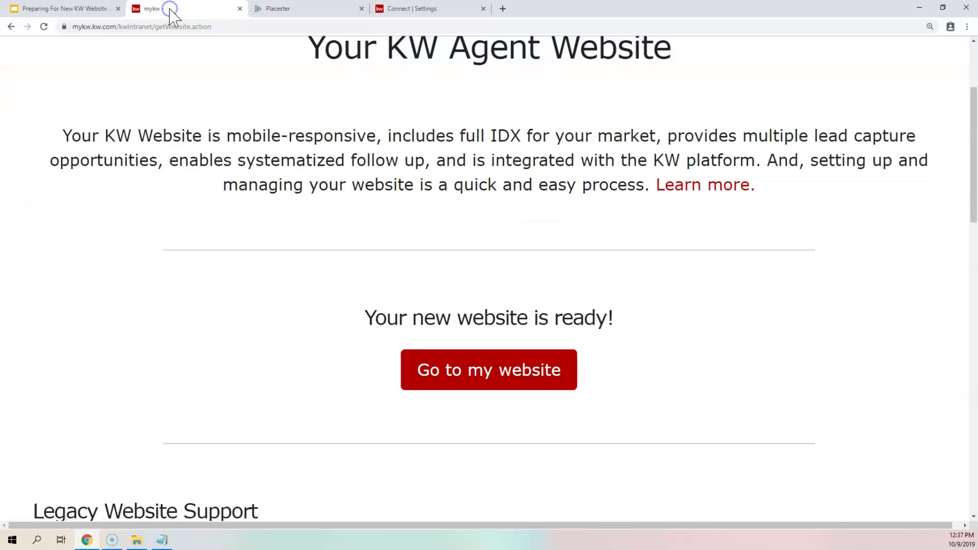
- Go to the MyKW home page and expand the myMarketing links
{"action": "scroll", "coordinate": [163, 62], "scroll_direction": "up", "scroll_amount": 3}
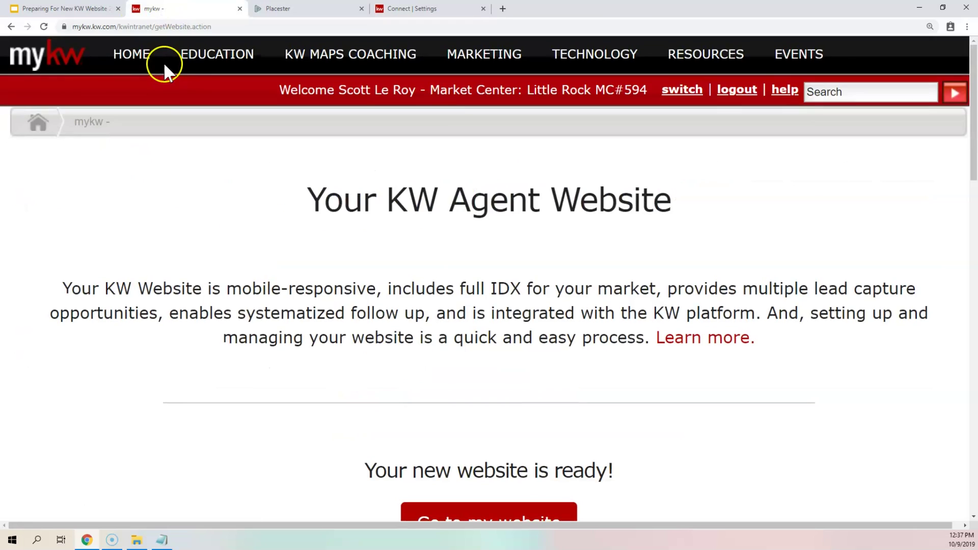
{"action": "left_click", "coordinate": [66, 65]}
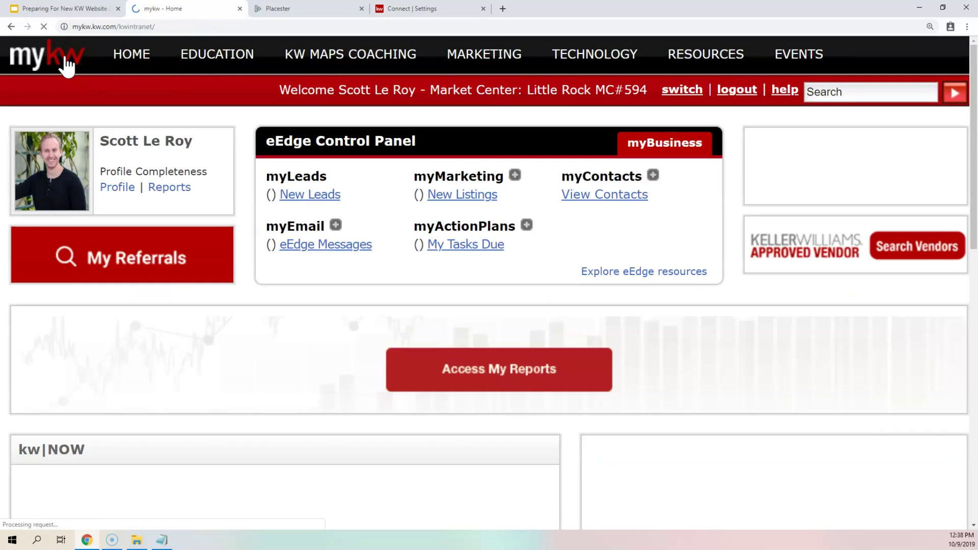
{"action": "left_click_drag", "start_coordinate": [277, 141], "coordinate": [503, 173]}
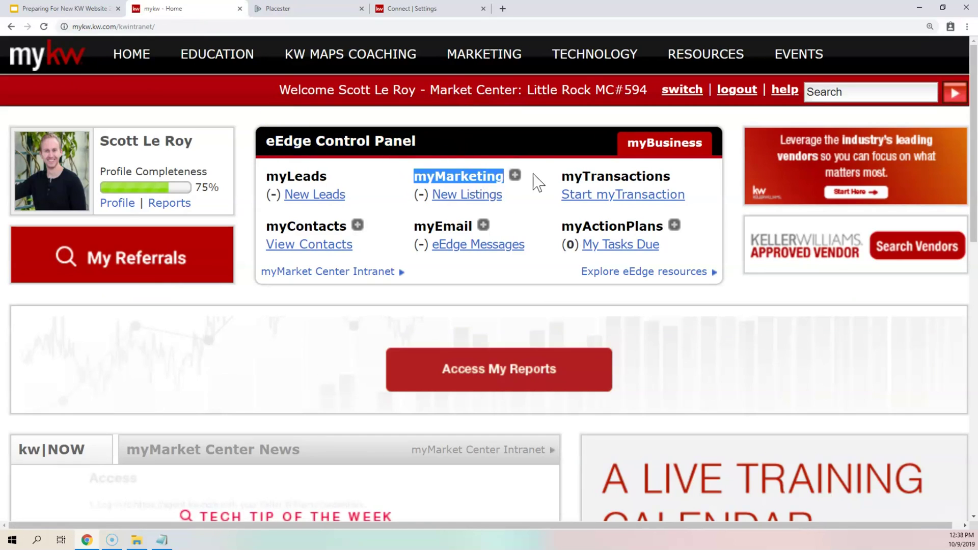
{"action": "left_click", "coordinate": [516, 176]}
- Launch the eAgentC website manager, then return to the KW Command marketing profile's app link
{"action": "left_click", "coordinate": [508, 324]}
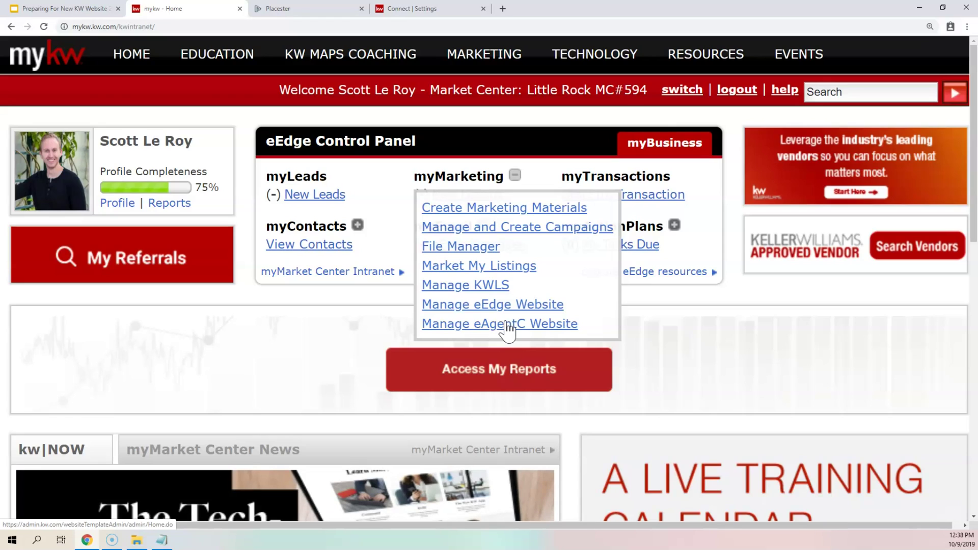
{"action": "left_click", "coordinate": [508, 327]}
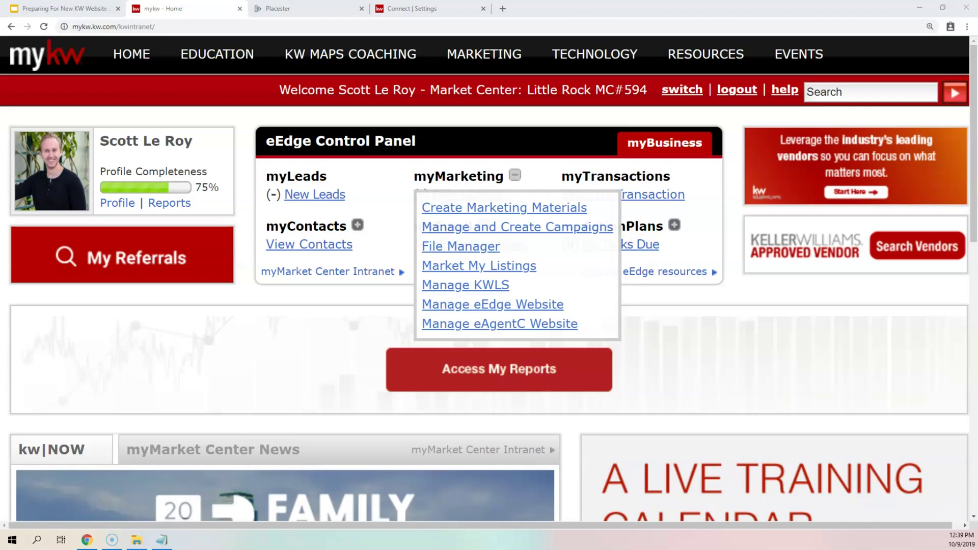
{"action": "left_click", "coordinate": [413, 9]}
{"action": "left_click", "coordinate": [245, 441]}
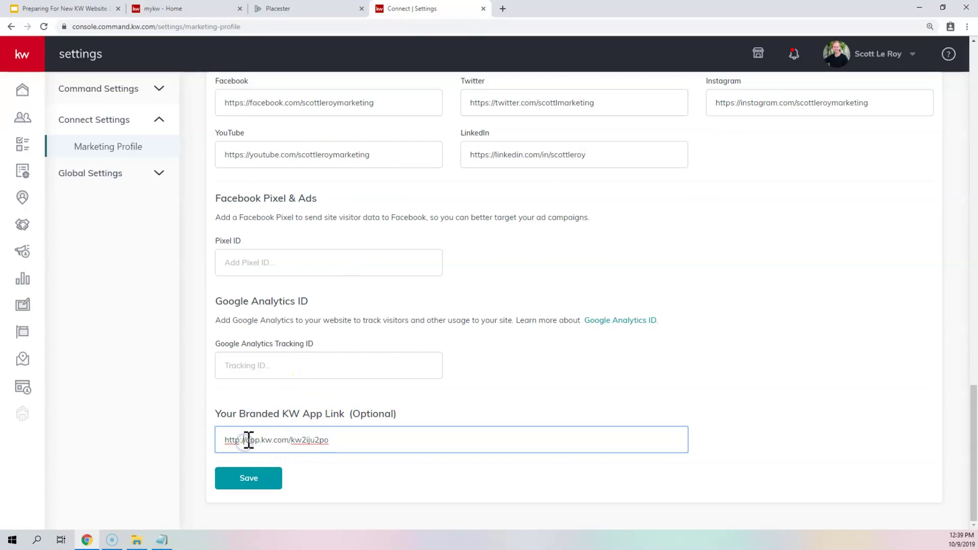
- Check the kw app code in the Branded KW App Link, then delete the colon after 'http'
{"action": "left_click_drag", "start_coordinate": [290, 440], "coordinate": [301, 440]}
{"action": "double_click", "coordinate": [312, 439]}
{"action": "left_click", "coordinate": [293, 444]}
{"action": "left_click_drag", "start_coordinate": [303, 439], "coordinate": [328, 439]}
{"action": "left_click", "coordinate": [240, 441]}
{"action": "key", "text": "BackSpace"}
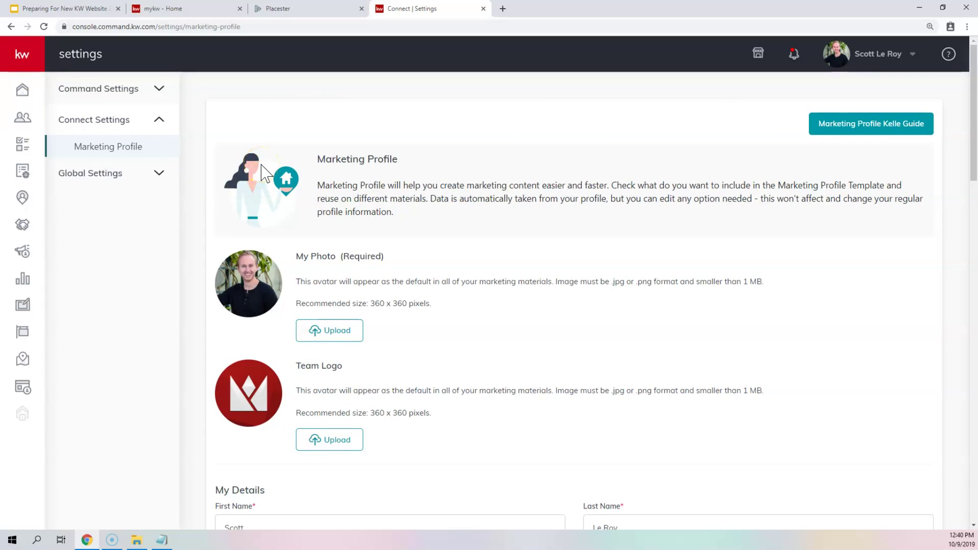
{"action": "left_click", "coordinate": [353, 188]}
{"action": "scroll", "coordinate": [357, 193], "scroll_direction": "down", "scroll_amount": 15}
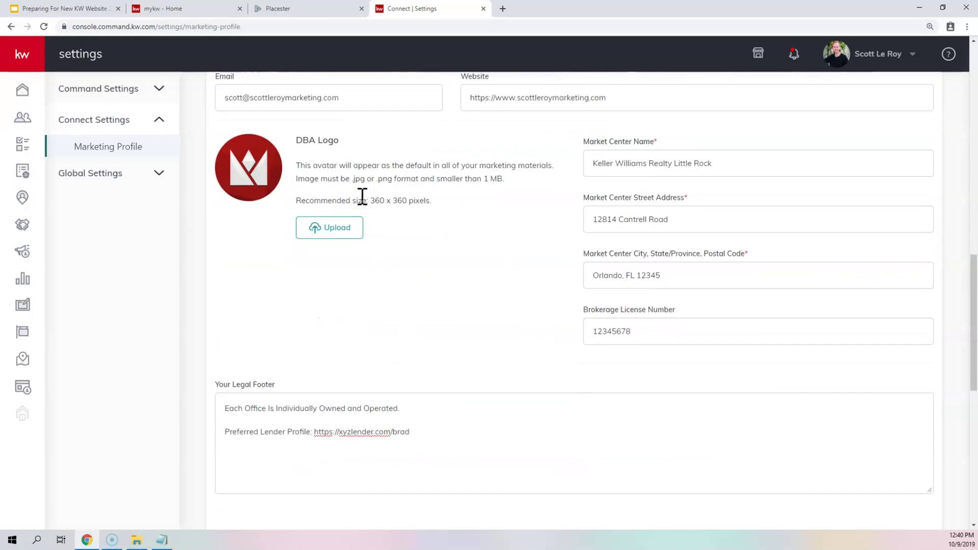
{"action": "scroll", "coordinate": [362, 197], "scroll_direction": "down", "scroll_amount": 6}
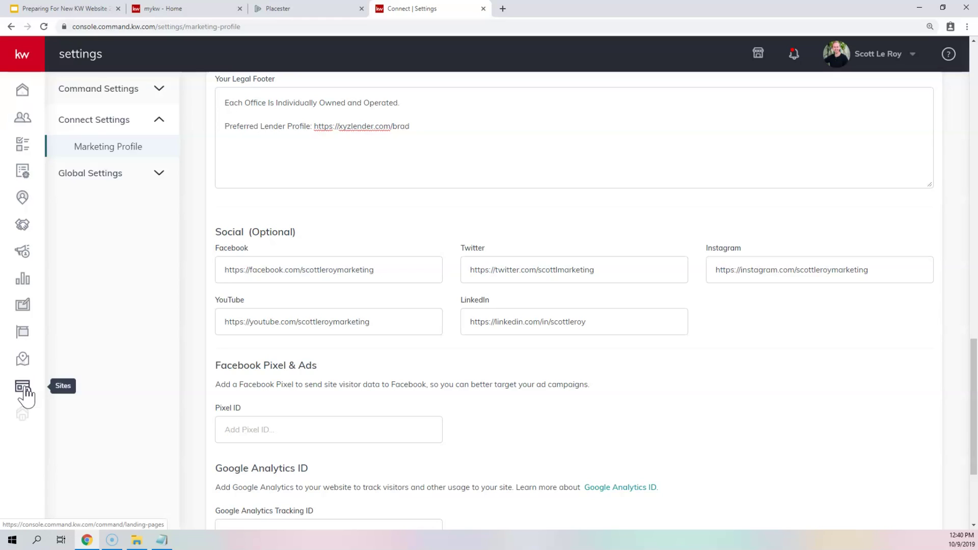
- Go to Sites > Agent Site Pages and open the Kelle Guide for agent sites
{"action": "left_click", "coordinate": [18, 59]}
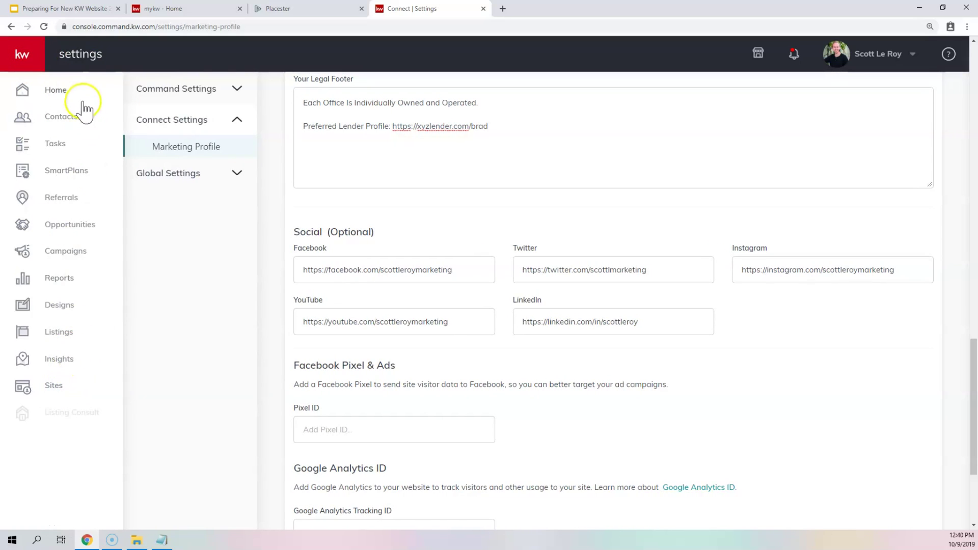
{"action": "left_click", "coordinate": [53, 387]}
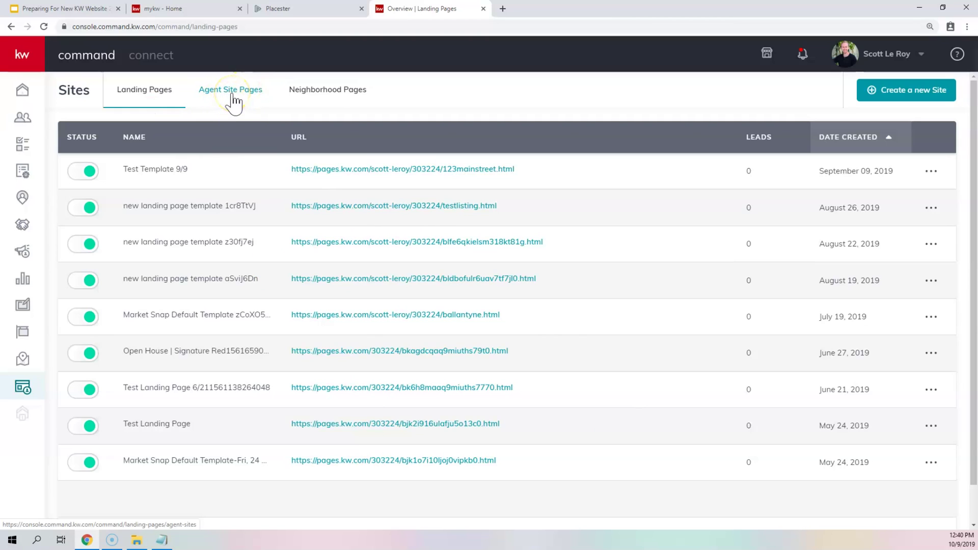
{"action": "left_click", "coordinate": [234, 99]}
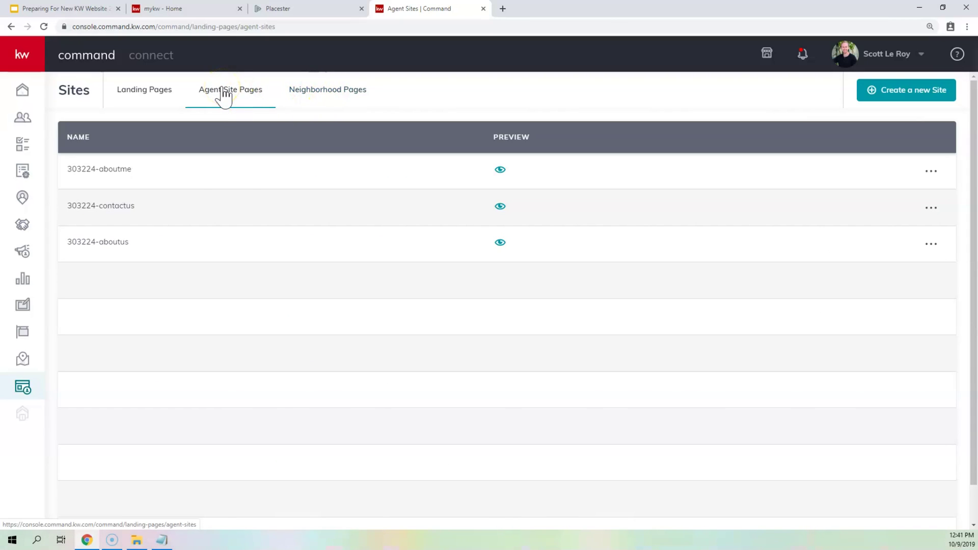
{"action": "scroll", "coordinate": [233, 166], "scroll_direction": "down", "scroll_amount": 1}
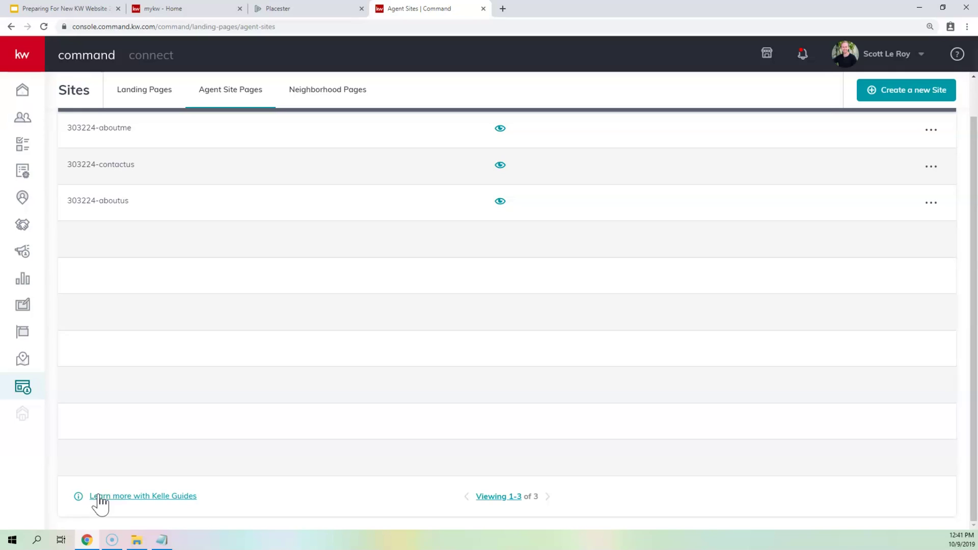
{"action": "left_click", "coordinate": [98, 496]}
{"action": "left_click", "coordinate": [121, 498]}
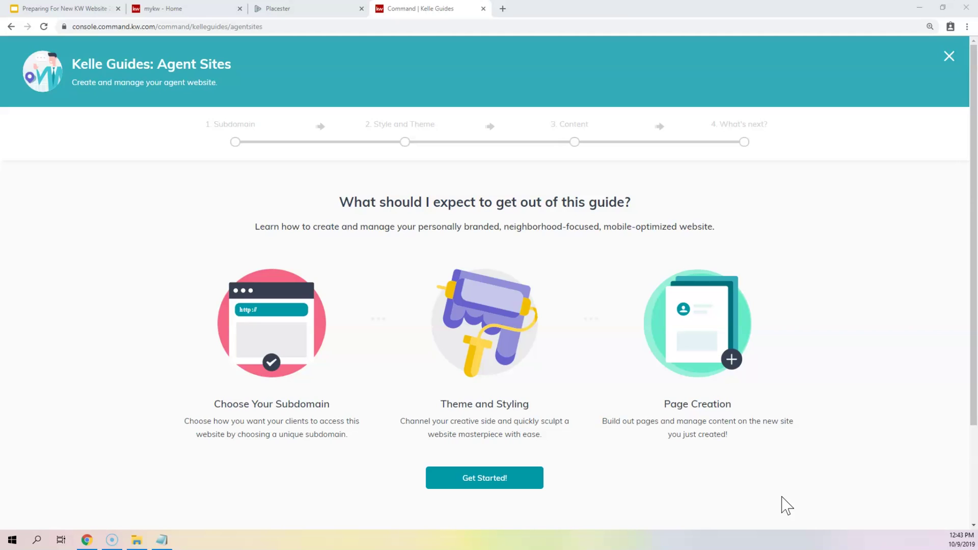
{"action": "left_click", "coordinate": [463, 482]}
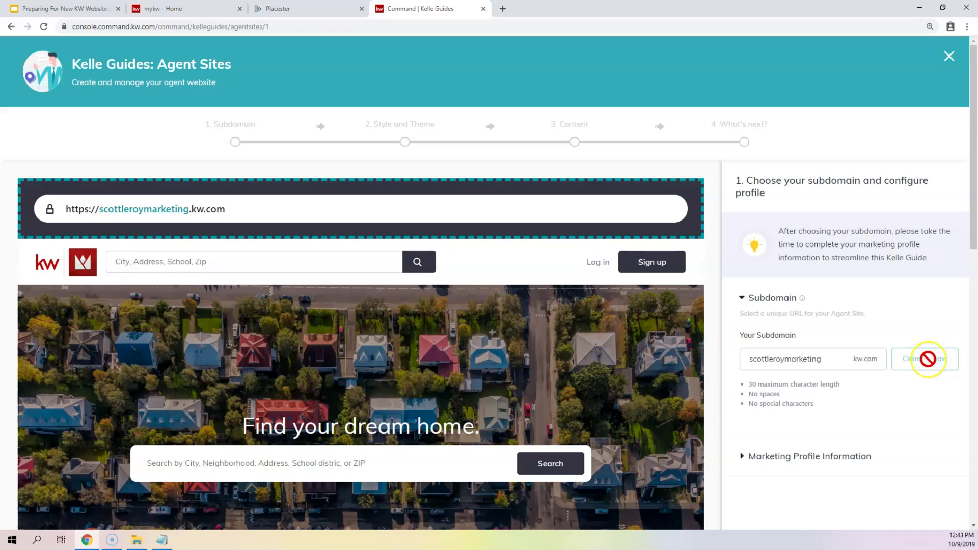
{"action": "left_click", "coordinate": [768, 360]}
{"action": "double_click", "coordinate": [791, 360]}
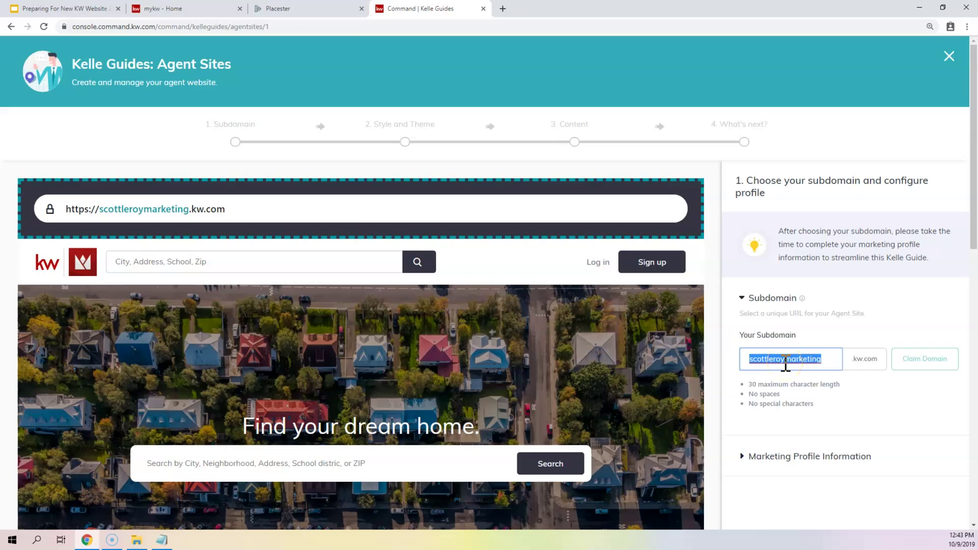
{"action": "left_click", "coordinate": [934, 311]}
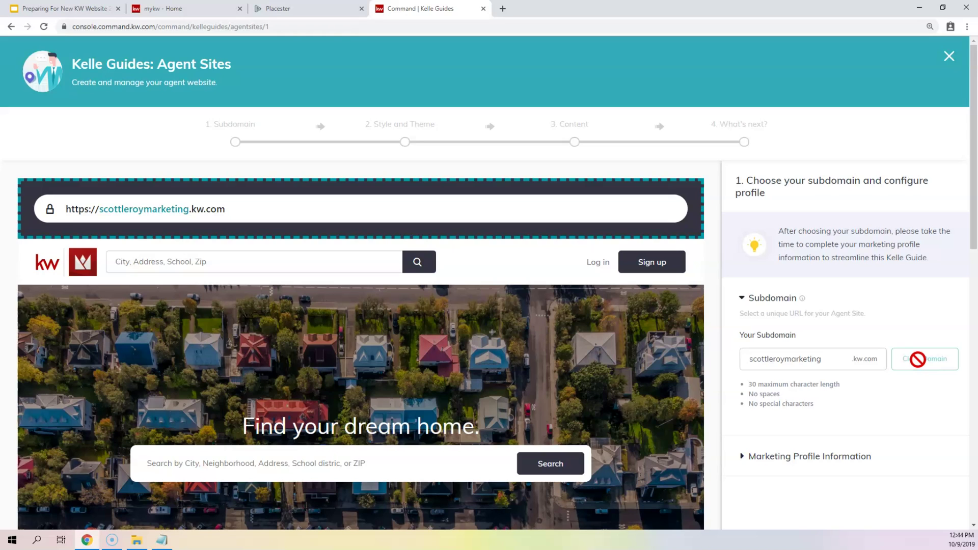
{"action": "scroll", "coordinate": [891, 278], "scroll_direction": "down", "scroll_amount": 5}
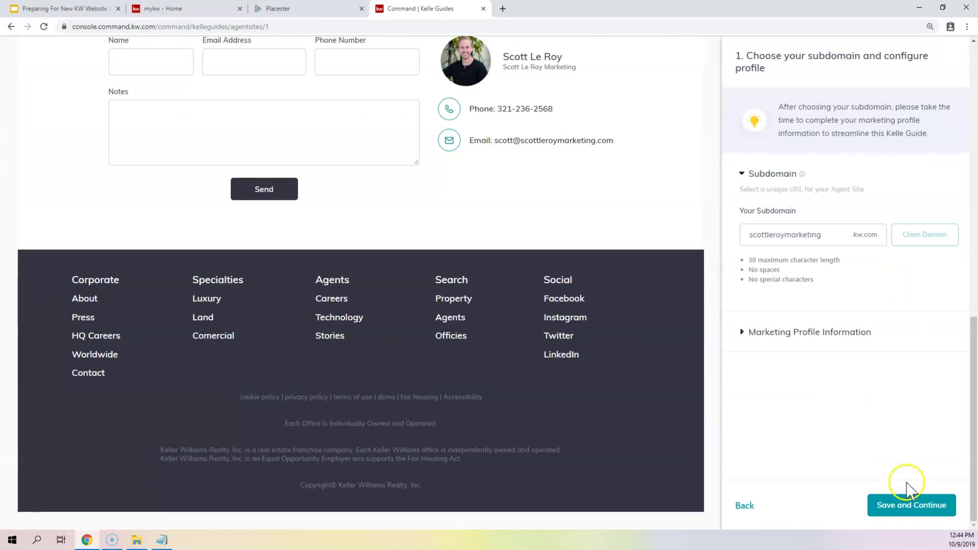
{"action": "left_click", "coordinate": [901, 516]}
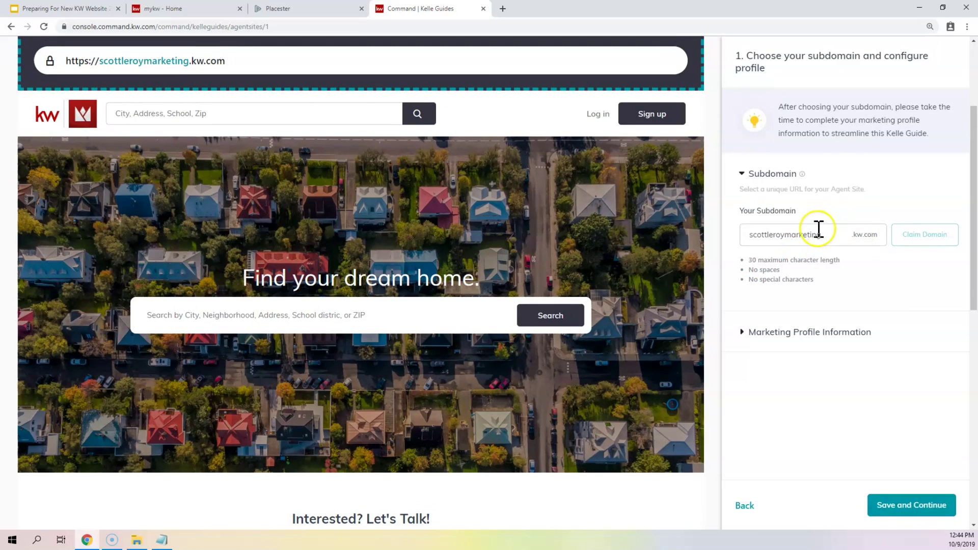
{"action": "scroll", "coordinate": [807, 235], "scroll_direction": "up", "scroll_amount": 3}
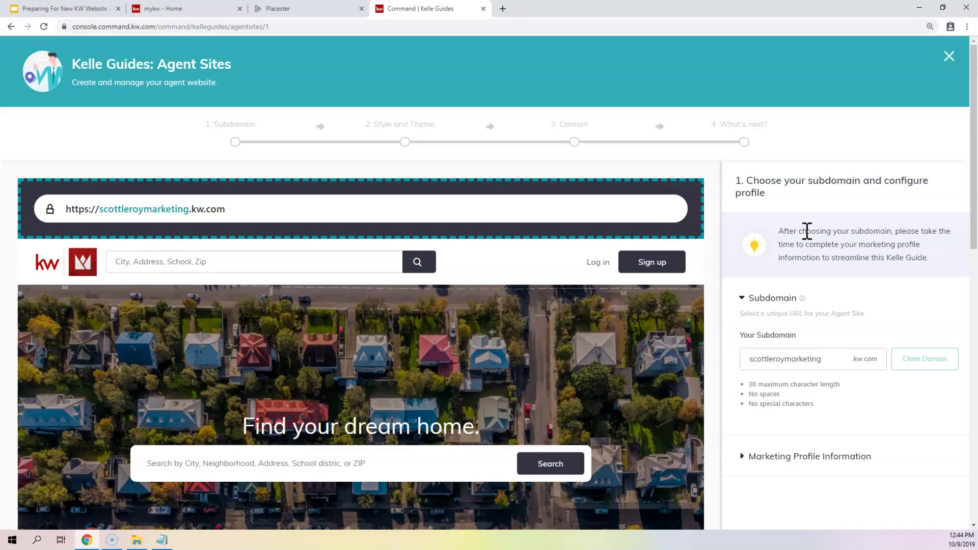
{"action": "double_click", "coordinate": [804, 359]}
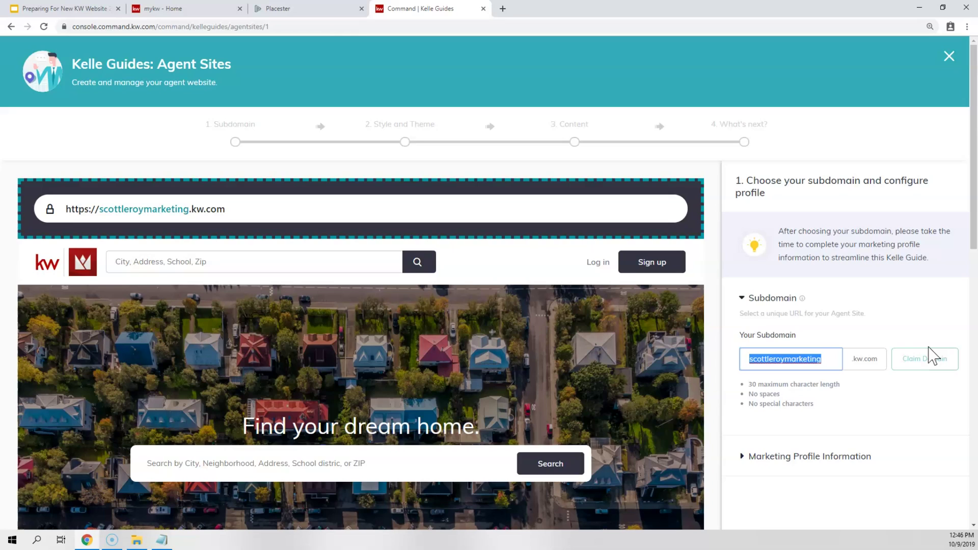
- Enter 'smithsimplysells' as the subdomain and review the naming rules, including no special characters
{"action": "type", "text": "smiths"}
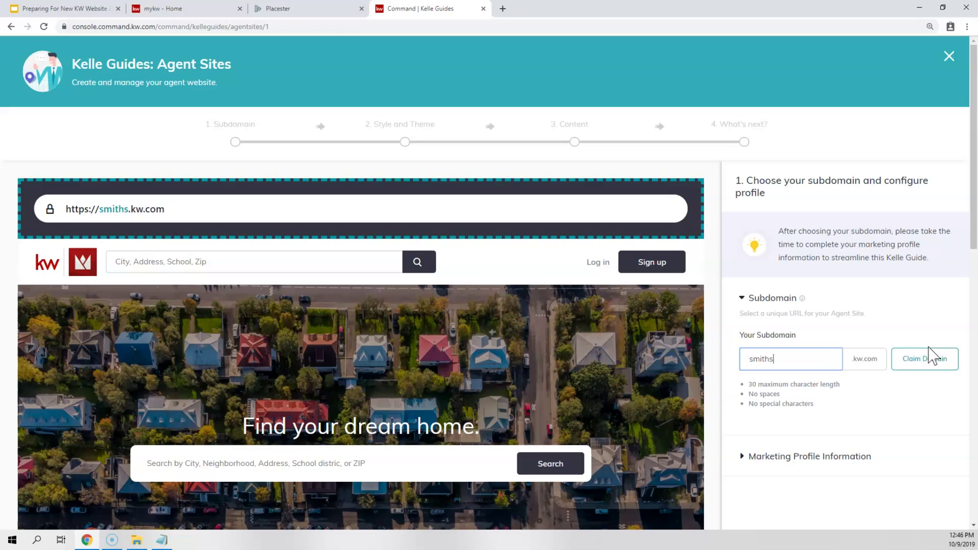
{"action": "type", "text": "implysells"}
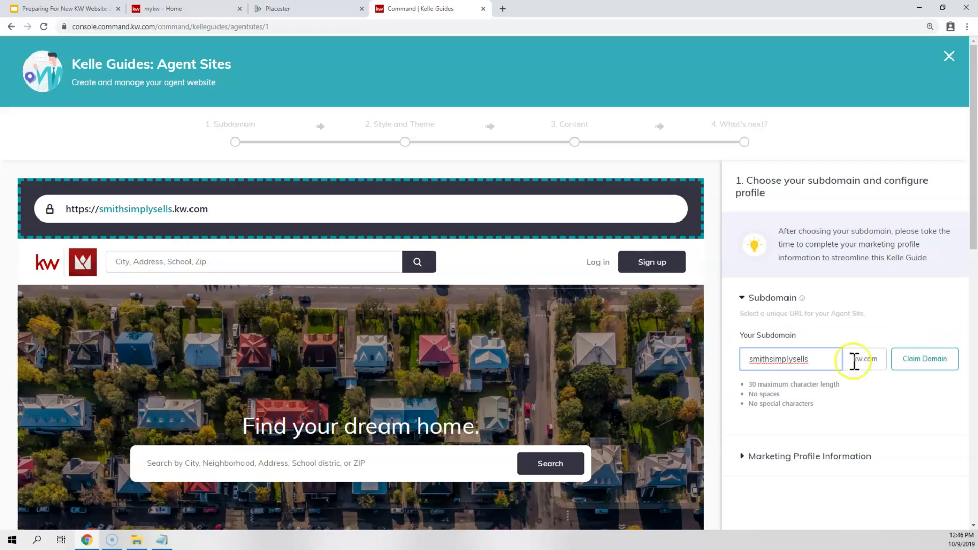
{"action": "left_click_drag", "start_coordinate": [749, 384], "coordinate": [819, 403]}
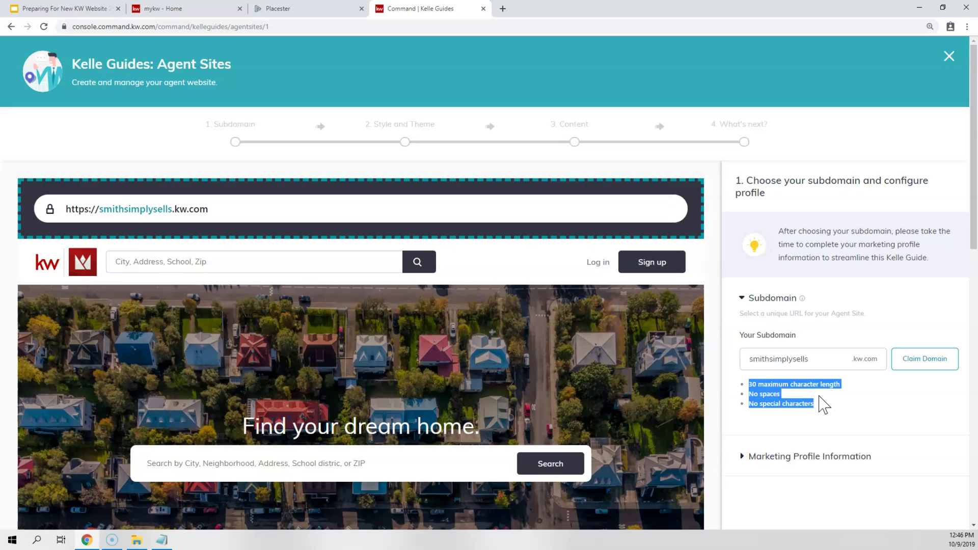
{"action": "left_click_drag", "start_coordinate": [749, 395], "coordinate": [817, 410]}
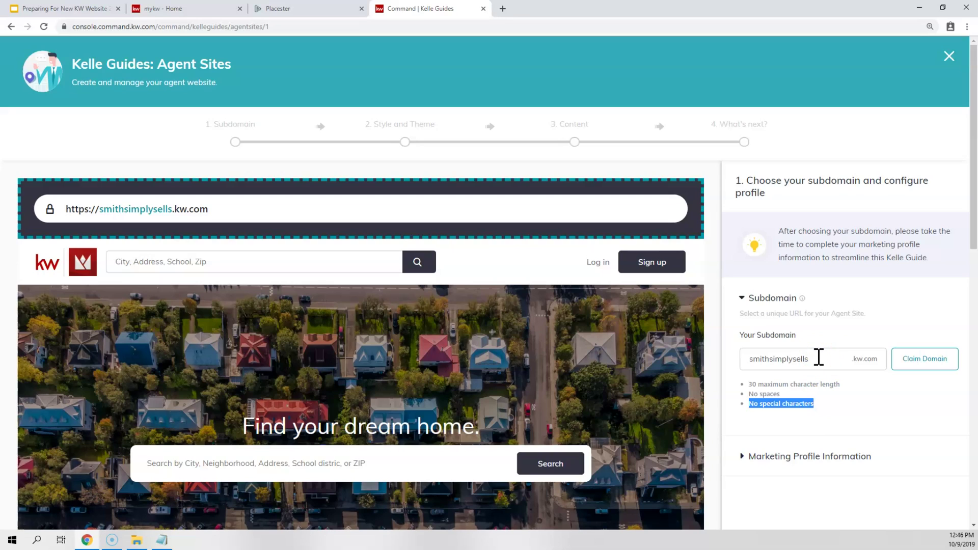
- Replace the subdomain with 'scottleroymarketing'
{"action": "left_click_drag", "start_coordinate": [816, 358], "coordinate": [729, 362]}
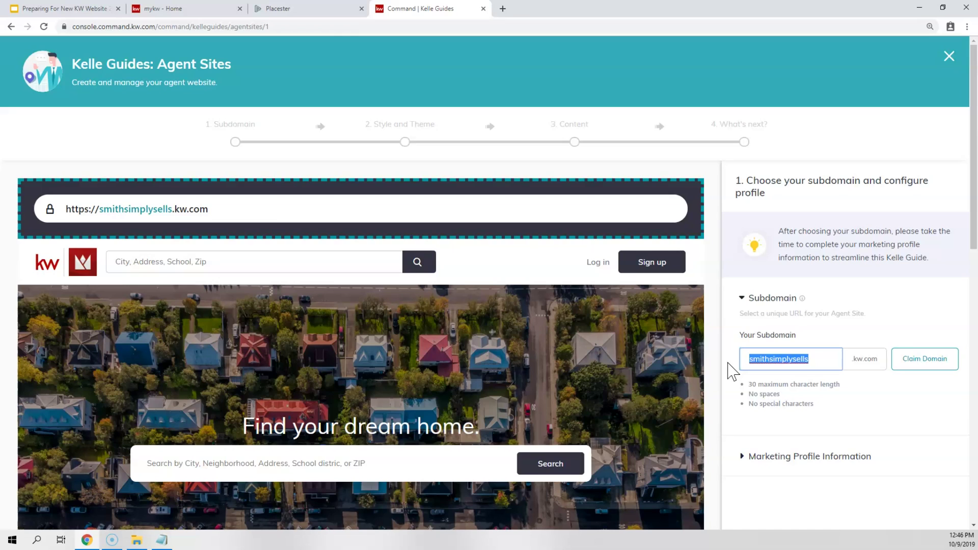
{"action": "left_click", "coordinate": [807, 354]}
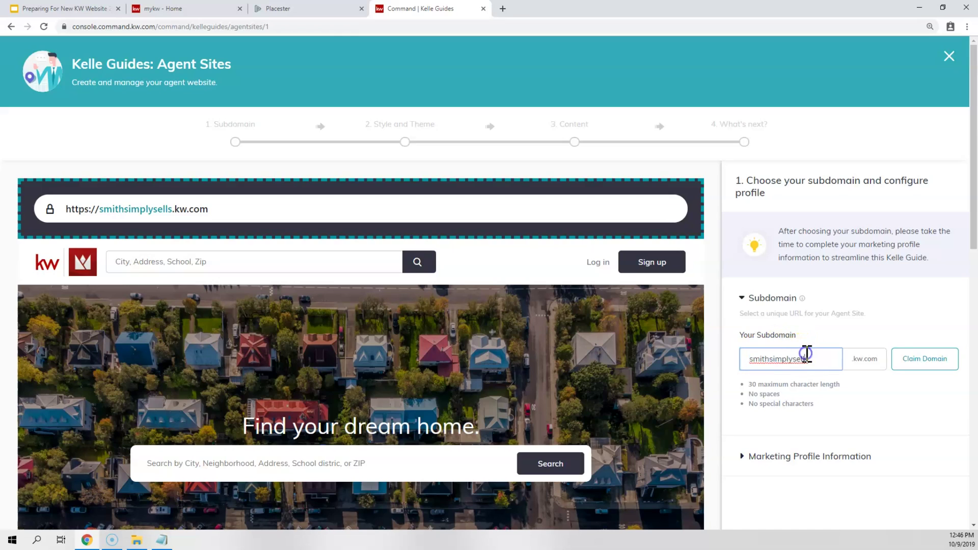
{"action": "left_click", "coordinate": [807, 355]}
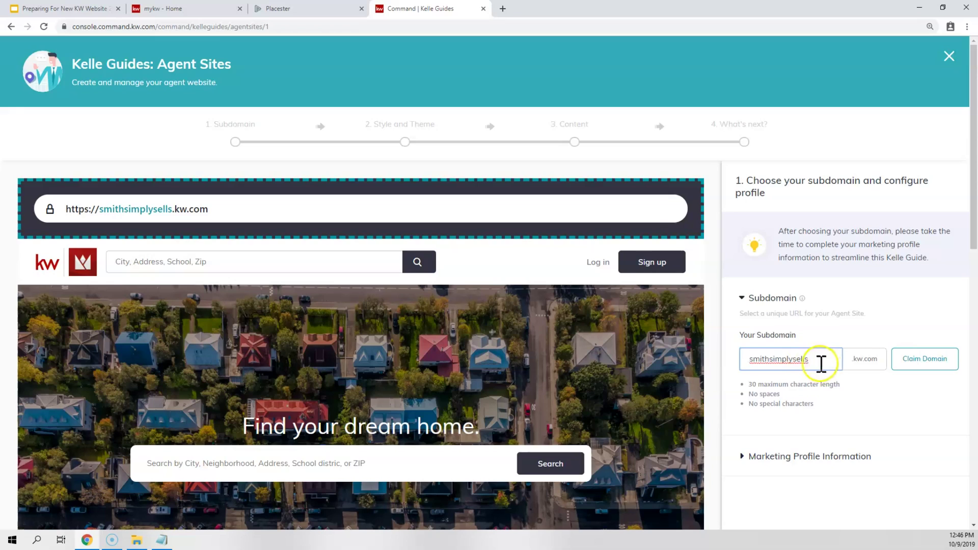
{"action": "left_click_drag", "start_coordinate": [811, 360], "coordinate": [732, 367]}
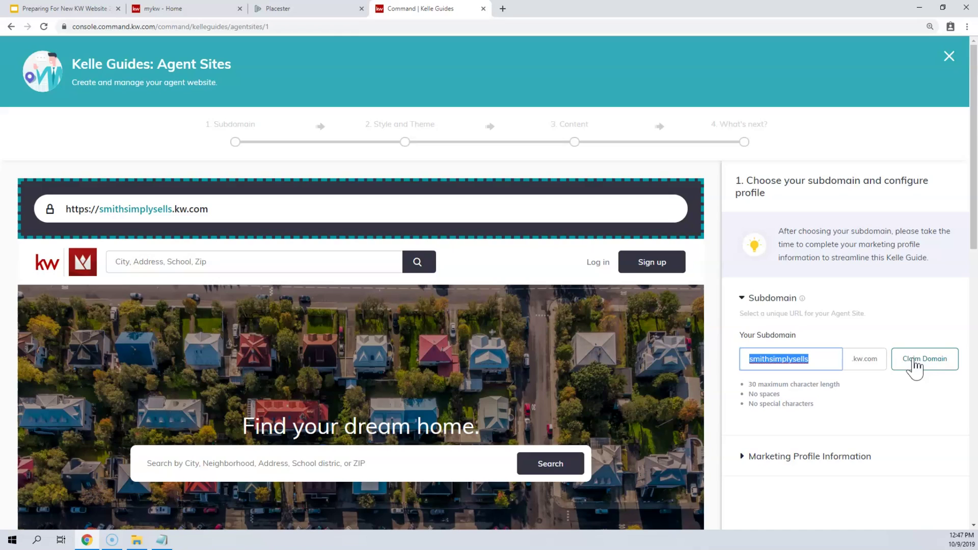
{"action": "type", "text": "scottleroymarketing"}
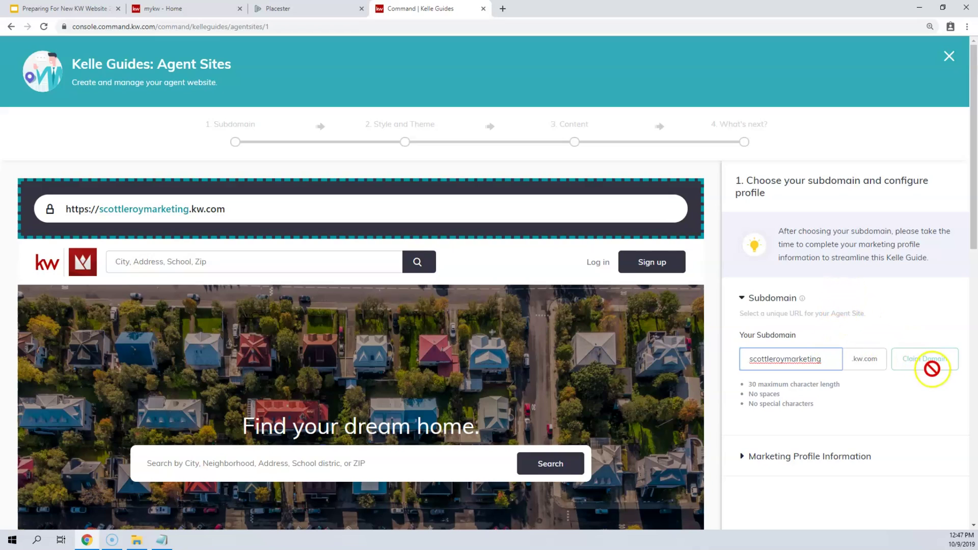
{"action": "scroll", "coordinate": [889, 352], "scroll_direction": "down", "scroll_amount": 3}
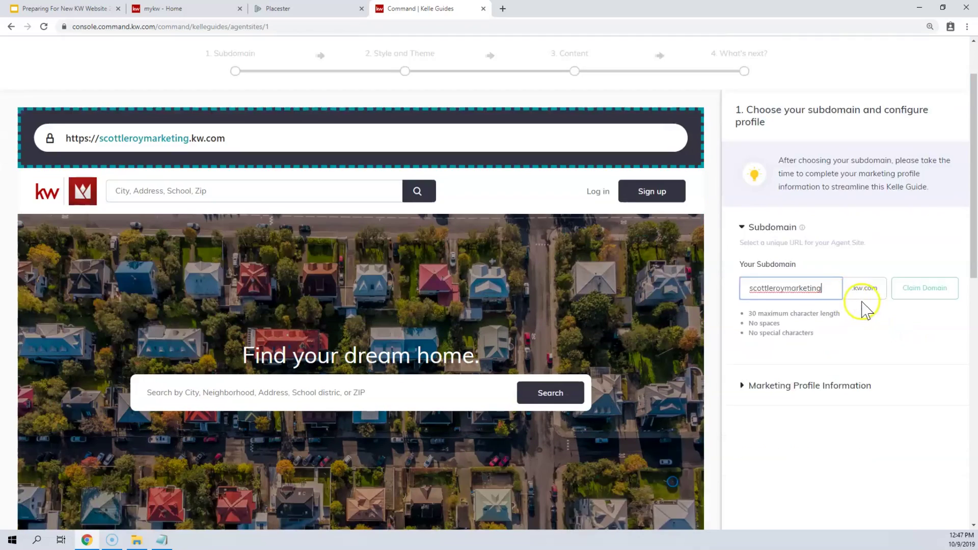
- Expand Marketing Profile Information and set the Professional Job Title to 'REALTOR®'
{"action": "left_click", "coordinate": [765, 335]}
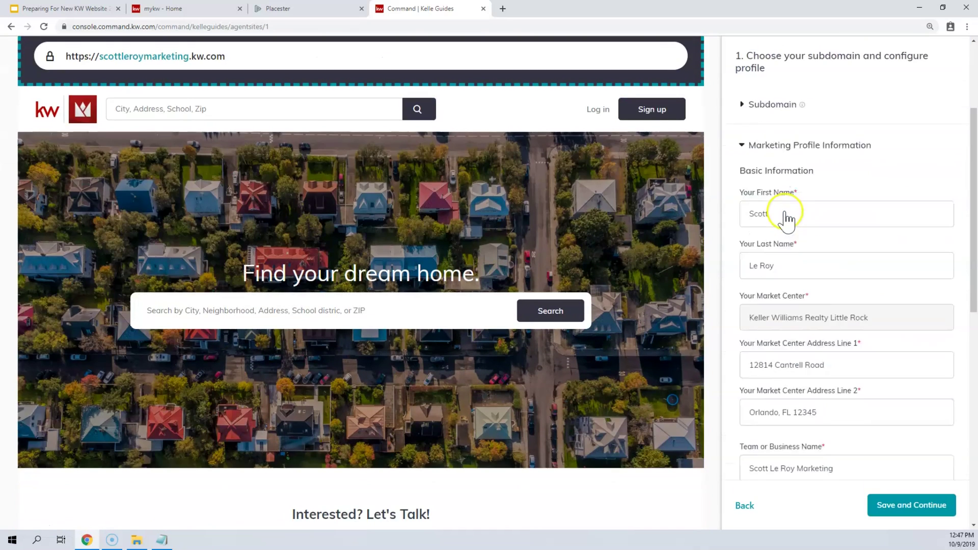
{"action": "scroll", "coordinate": [800, 194], "scroll_direction": "down", "scroll_amount": 3}
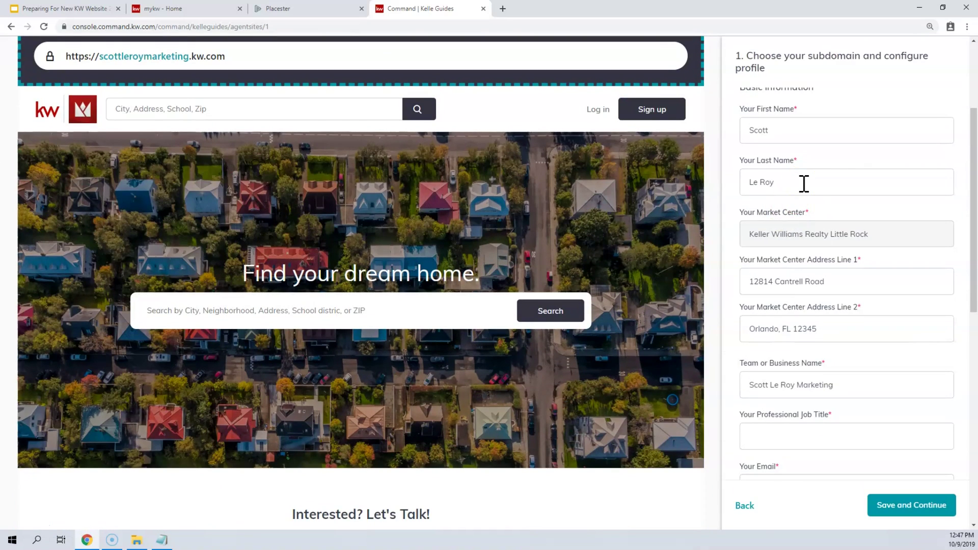
{"action": "left_click", "coordinate": [795, 190]}
{"action": "left_click", "coordinate": [902, 513]}
{"action": "scroll", "coordinate": [781, 334], "scroll_direction": "down", "scroll_amount": 4}
{"action": "left_click", "coordinate": [787, 238]}
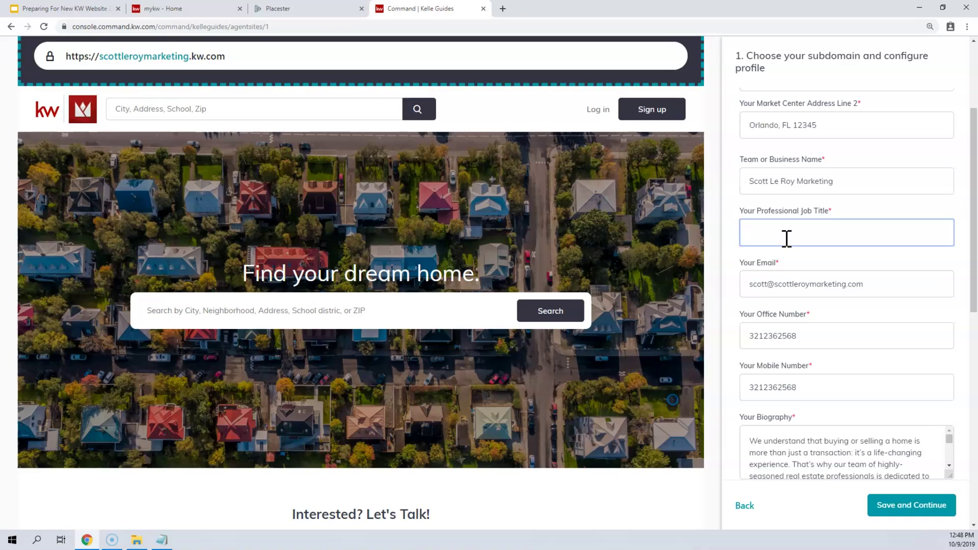
{"action": "type", "text": "REALTOR®"}
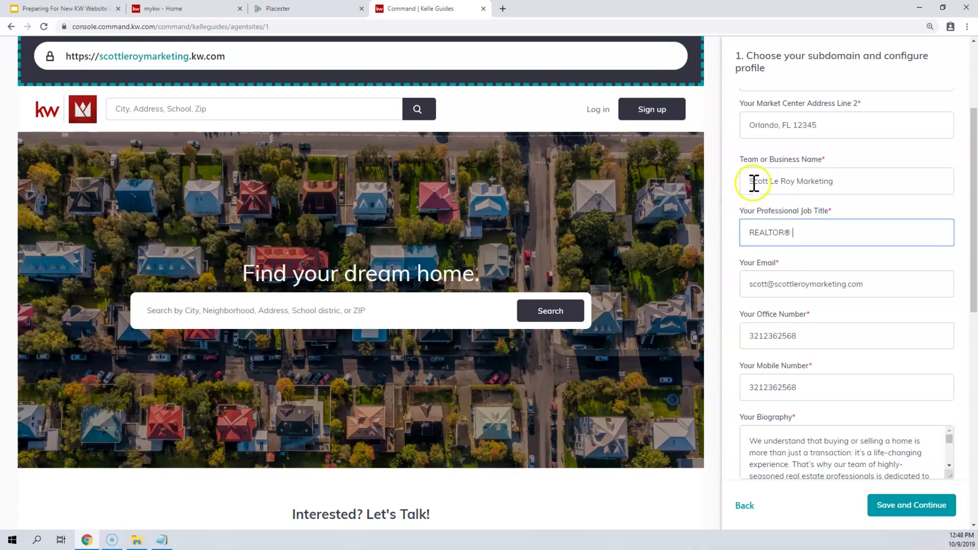
- Move down to the Compliance/Legal Footer text and place the caret in it
{"action": "scroll", "coordinate": [757, 192], "scroll_direction": "down", "scroll_amount": 2}
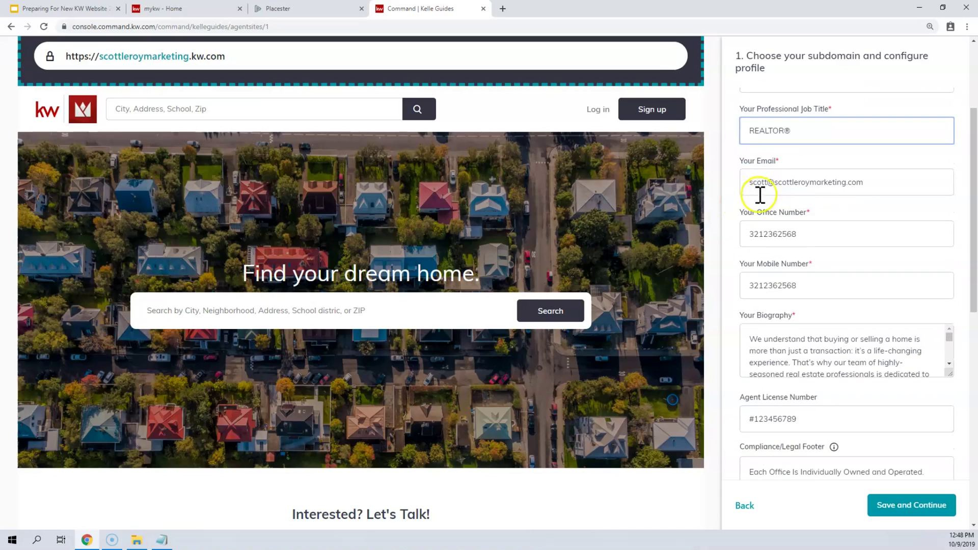
{"action": "scroll", "coordinate": [775, 186], "scroll_direction": "down", "scroll_amount": 2}
{"action": "scroll", "coordinate": [775, 185], "scroll_direction": "down", "scroll_amount": 1}
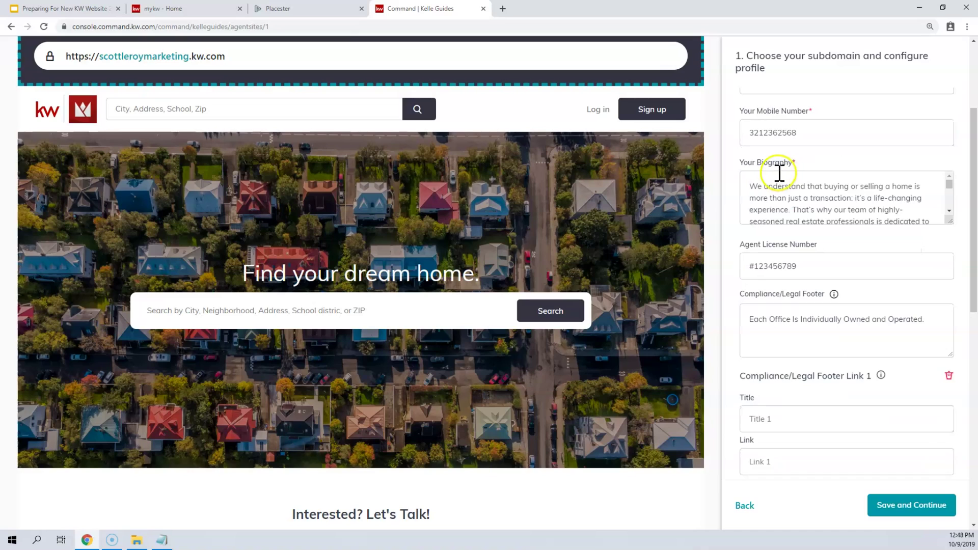
{"action": "scroll", "coordinate": [788, 205], "scroll_direction": "down", "scroll_amount": 6}
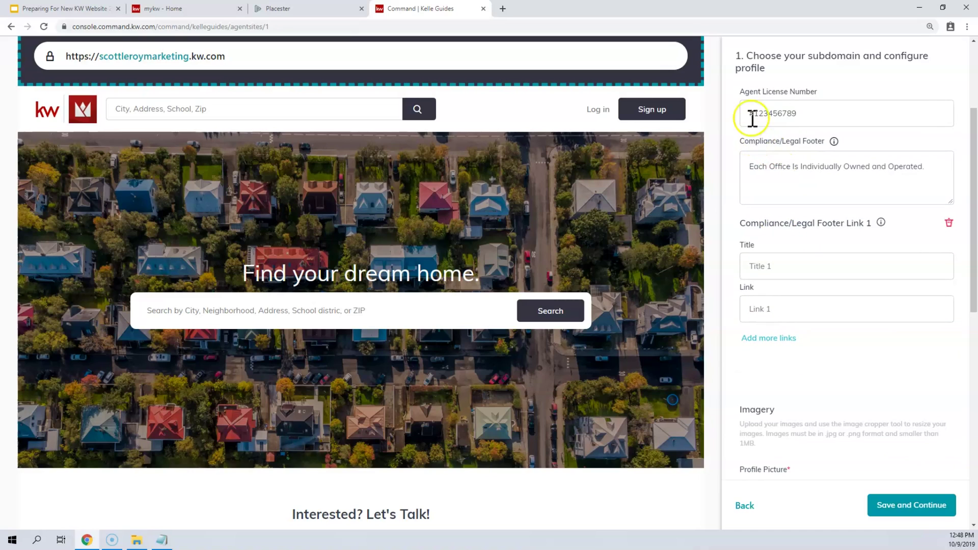
{"action": "left_click", "coordinate": [797, 173]}
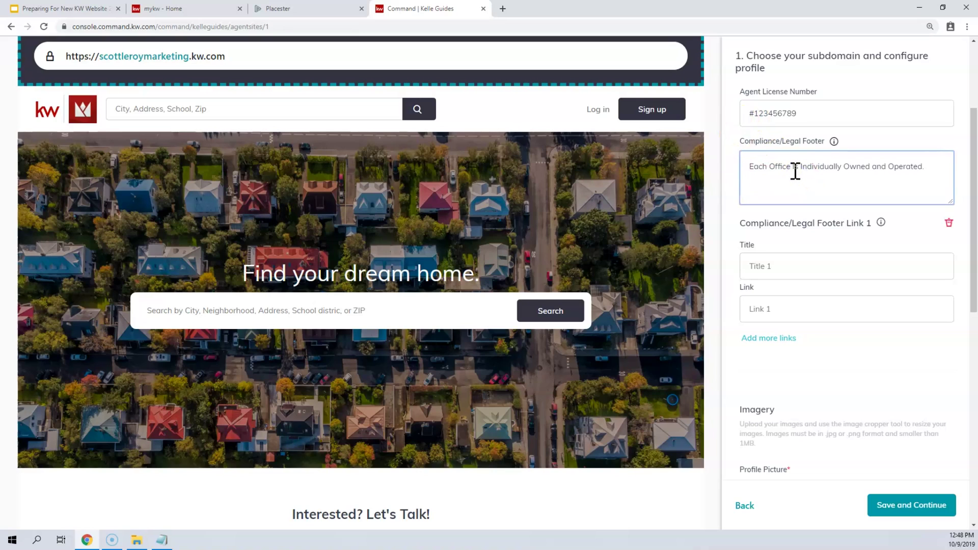
{"action": "scroll", "coordinate": [795, 171], "scroll_direction": "down", "scroll_amount": 1}
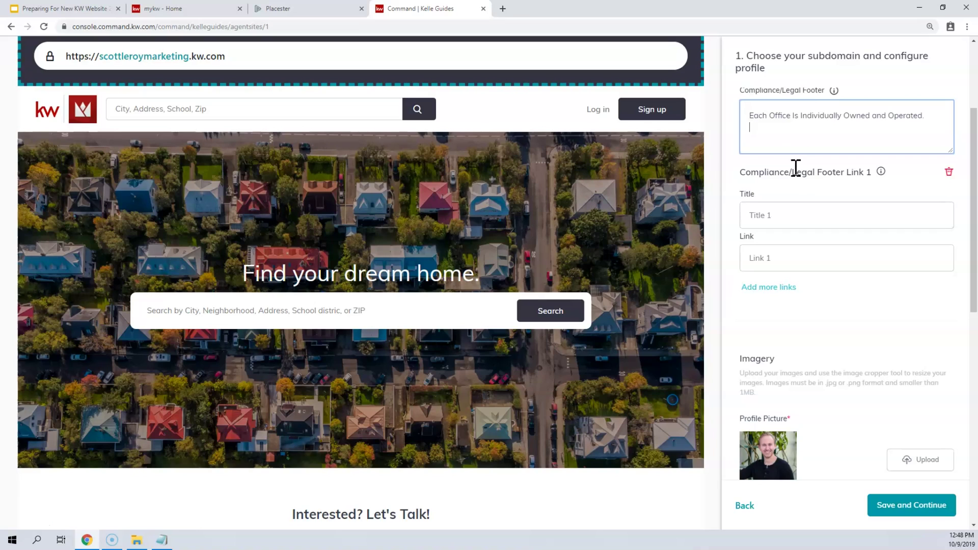
- Give footer Link 1 the title 'Texas Real estate commission consumer protection notice' and an images.marketleader.com URL
{"action": "left_click", "coordinate": [775, 212]}
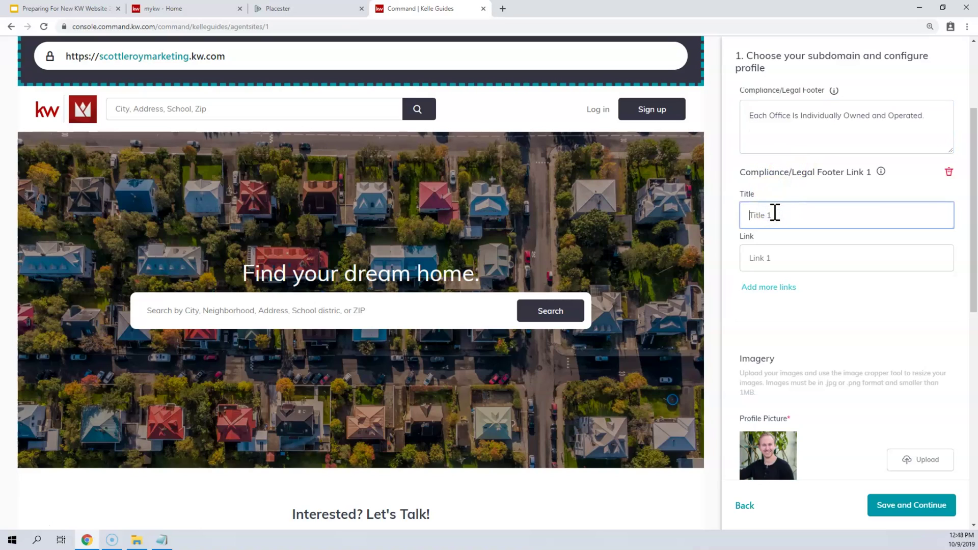
{"action": "type", "text": "Texas Real estate commi"}
{"action": "type", "text": "sion"}
{"action": "key", "text": "BackSpace"}
{"action": "key", "text": "BackSpace"}
{"action": "key", "text": "BackSpace"}
{"action": "type", "text": "sion consumer protection n"}
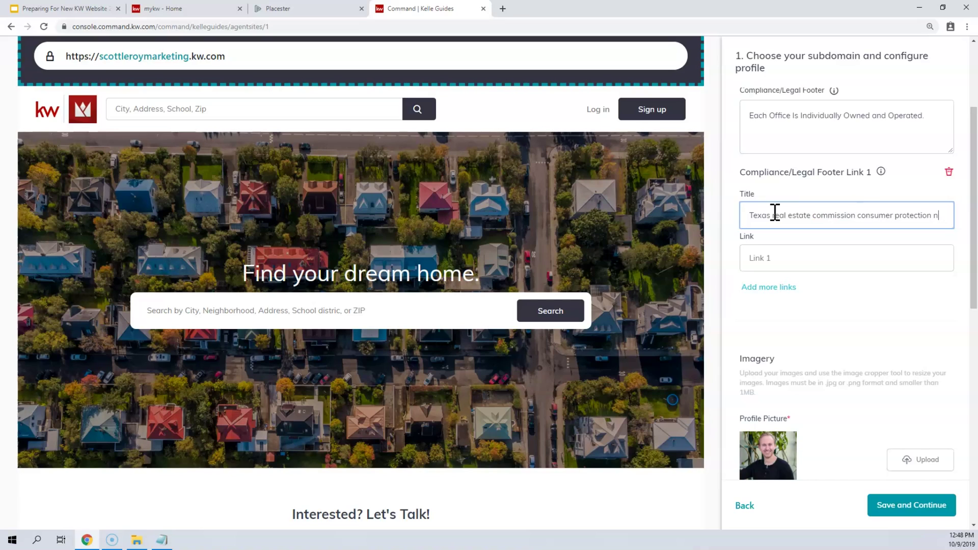
{"action": "type", "text": "otice"}
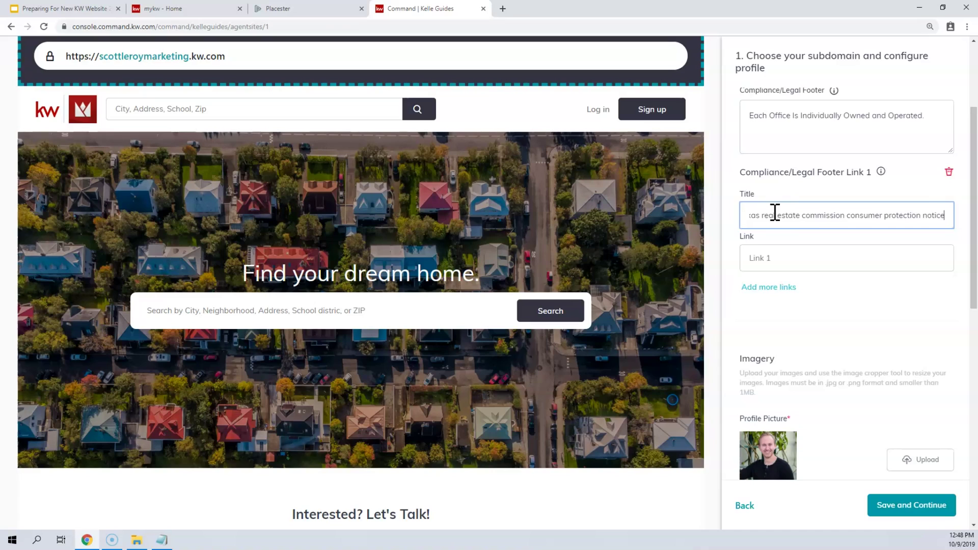
{"action": "left_click", "coordinate": [795, 258]}
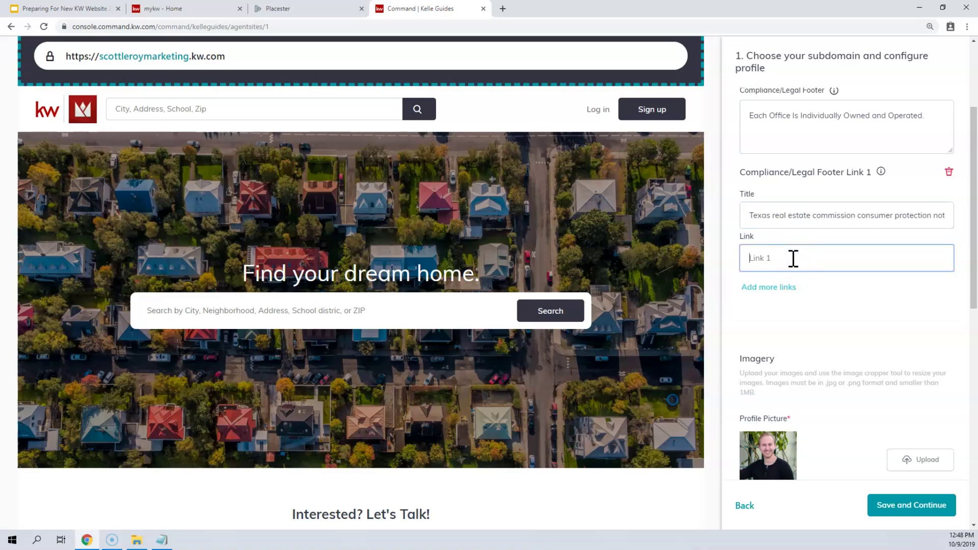
{"action": "type", "text": "https://images.marketleader.com/askldjf;aosidfj"}
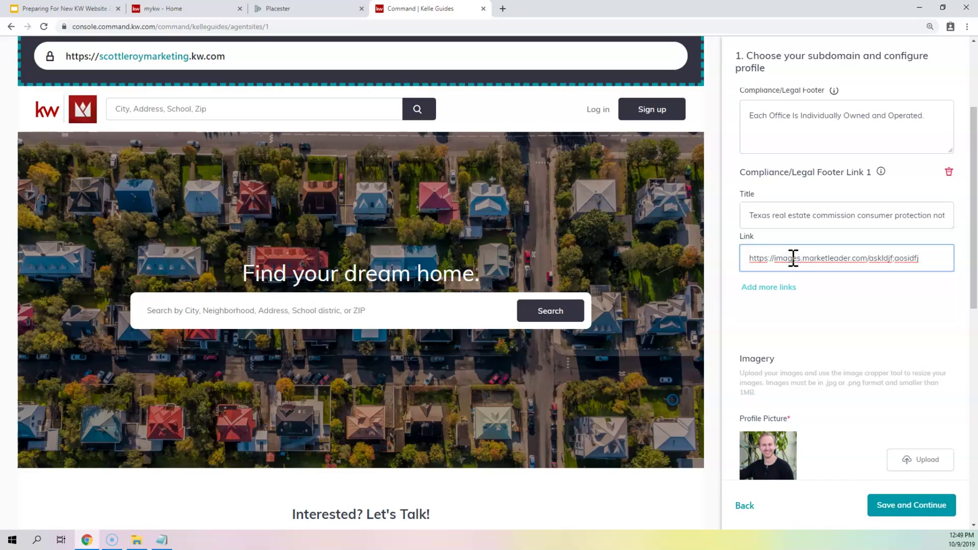
- Add a second footer link, then delete the empty Link 2
{"action": "left_click", "coordinate": [764, 290]}
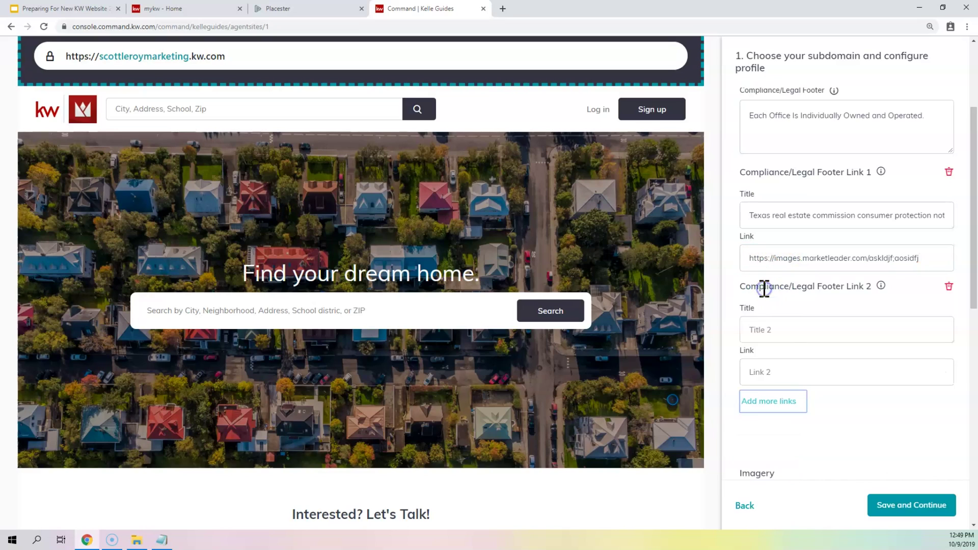
{"action": "left_click", "coordinate": [784, 325]}
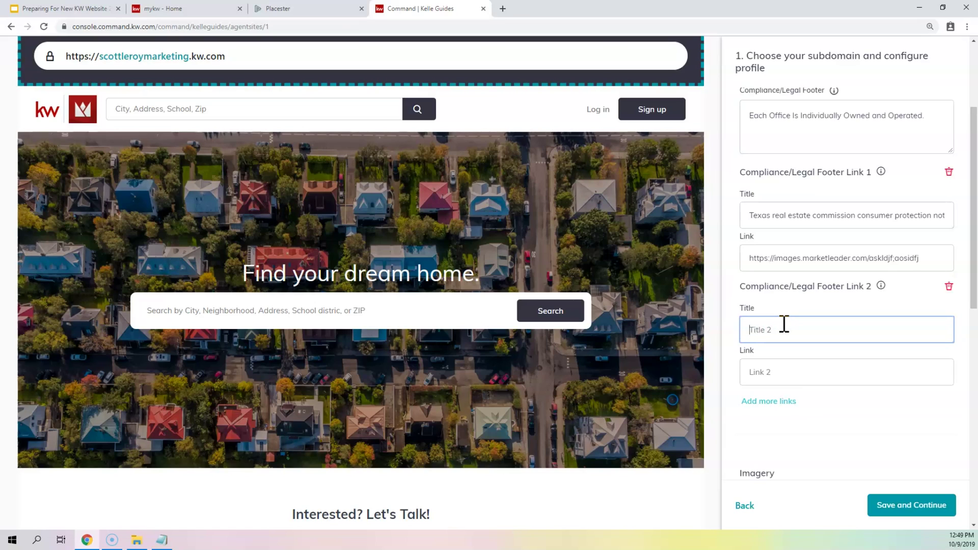
{"action": "left_click", "coordinate": [949, 287]}
{"action": "mouse_move", "coordinate": [881, 171]}
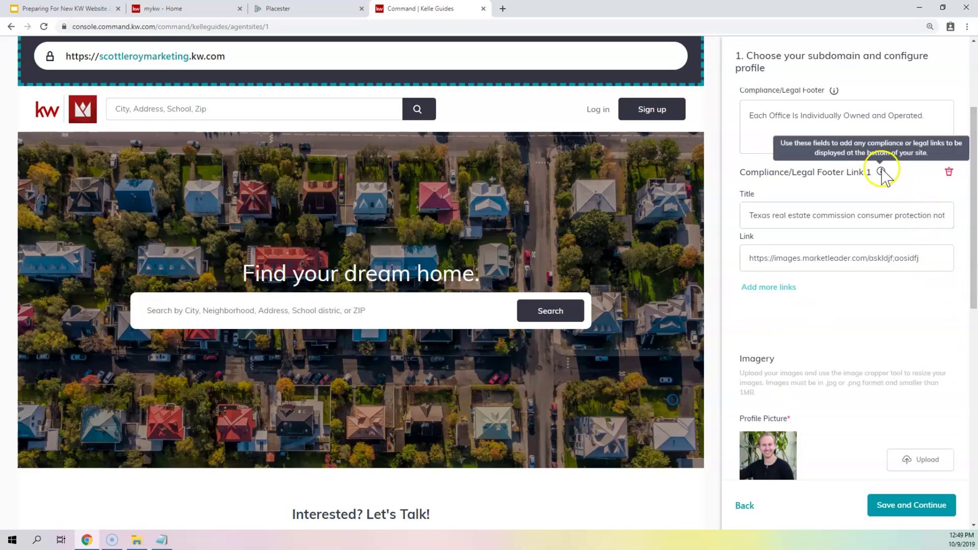
{"action": "scroll", "coordinate": [886, 176], "scroll_direction": "down", "scroll_amount": 5}
{"action": "scroll", "coordinate": [885, 176], "scroll_direction": "down", "scroll_amount": 1}
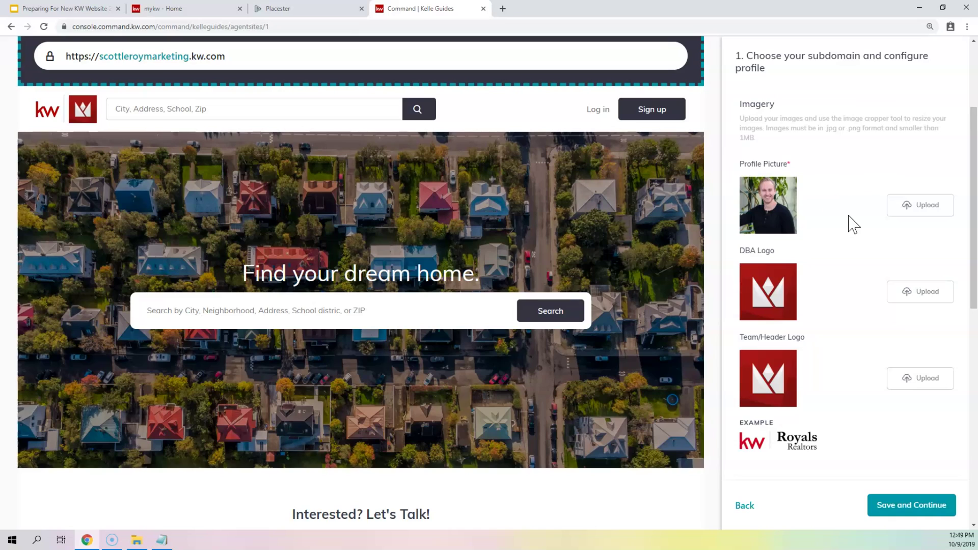
- Save the subdomain and profile step, review the profile picture, and advance to Style and Theme
{"action": "left_click", "coordinate": [906, 510]}
{"action": "left_click", "coordinate": [909, 205]}
{"action": "left_click", "coordinate": [903, 506]}
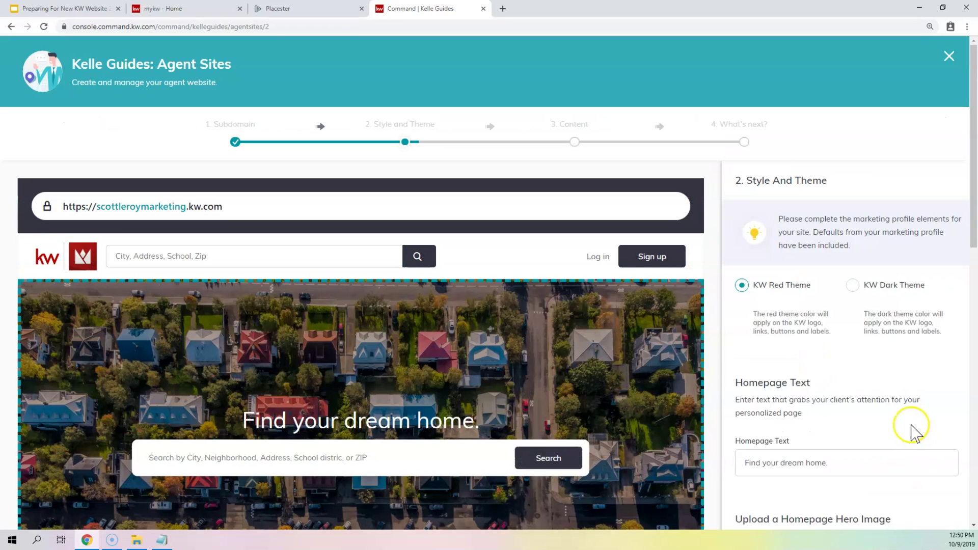
{"action": "scroll", "coordinate": [838, 168], "scroll_direction": "down", "scroll_amount": 2}
{"action": "scroll", "coordinate": [832, 161], "scroll_direction": "down", "scroll_amount": 2}
{"action": "scroll", "coordinate": [851, 158], "scroll_direction": "up", "scroll_amount": 1}
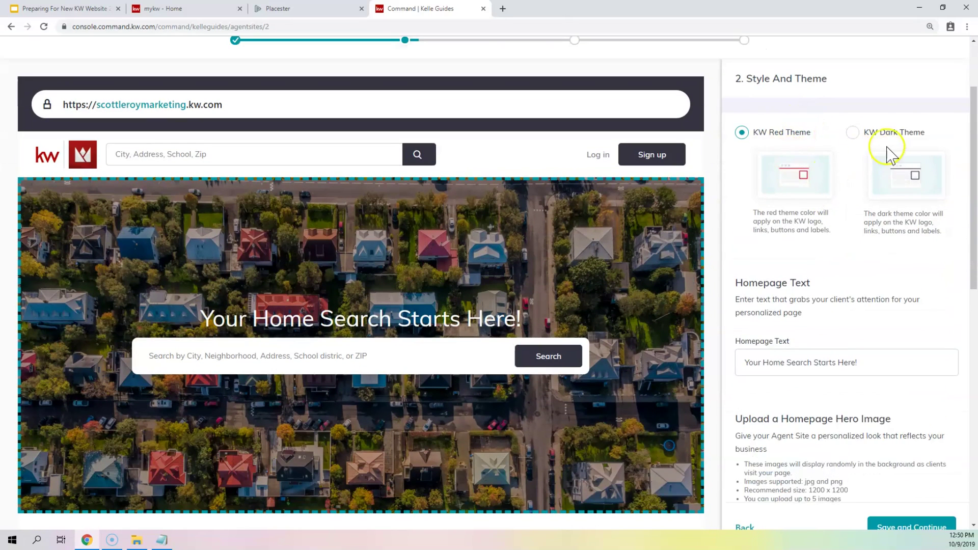
{"action": "scroll", "coordinate": [866, 158], "scroll_direction": "up", "scroll_amount": 1}
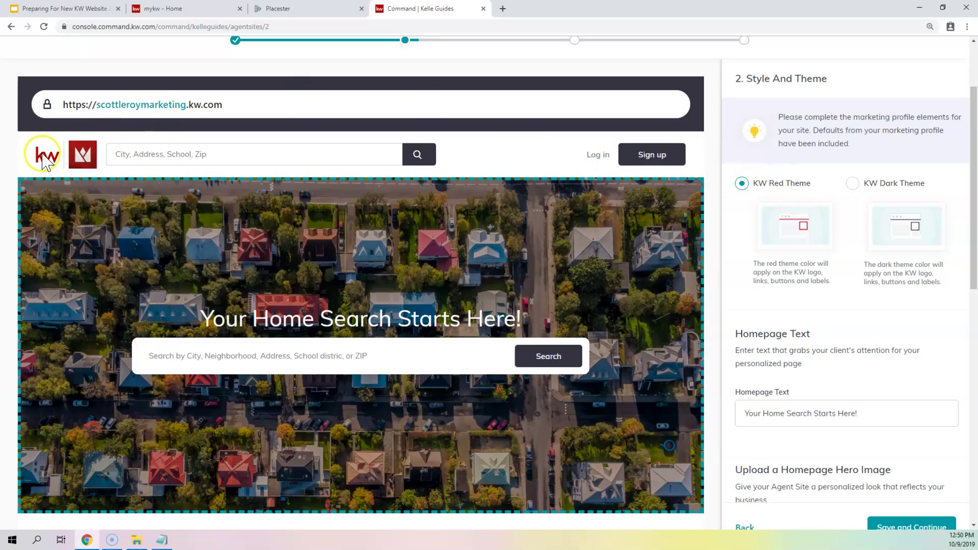
{"action": "left_click", "coordinate": [854, 185]}
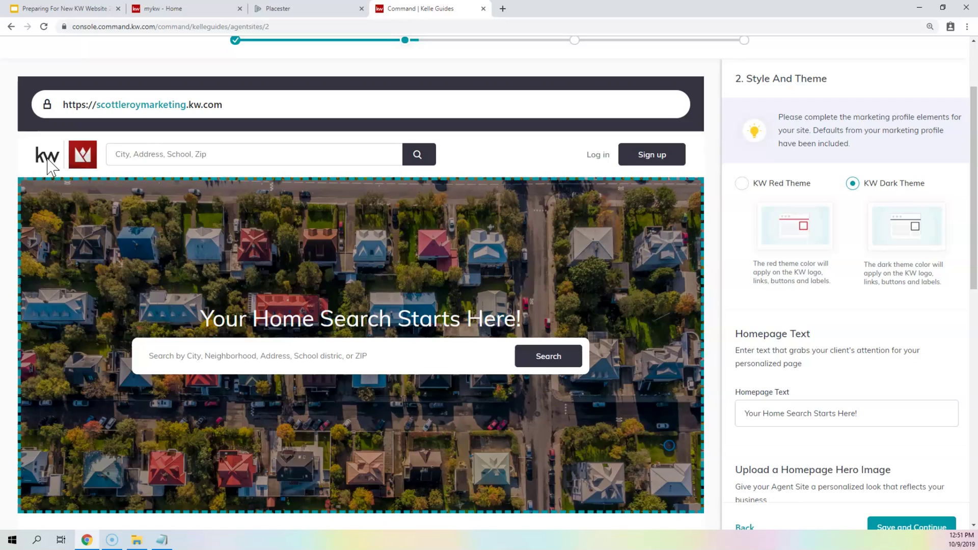
{"action": "left_click", "coordinate": [743, 183]}
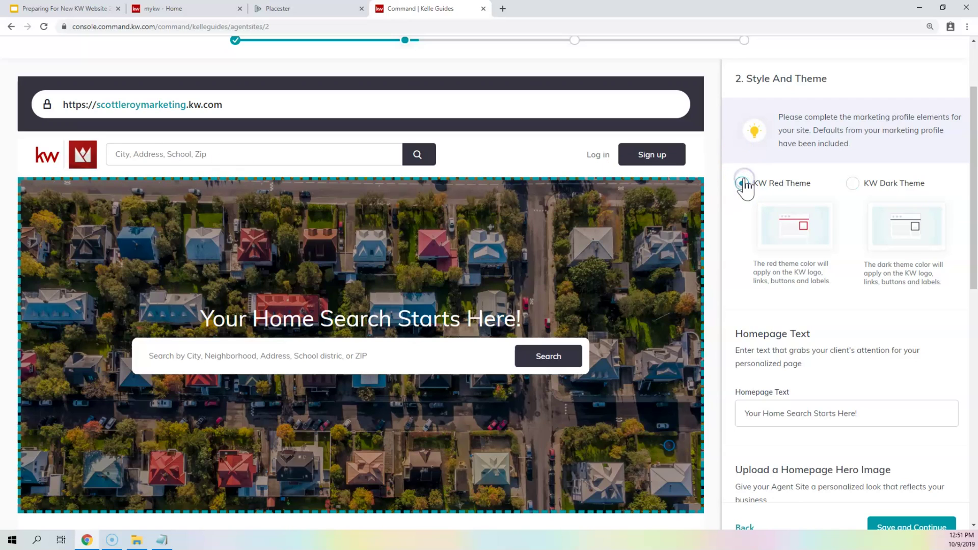
{"action": "scroll", "coordinate": [743, 186], "scroll_direction": "down", "scroll_amount": 3}
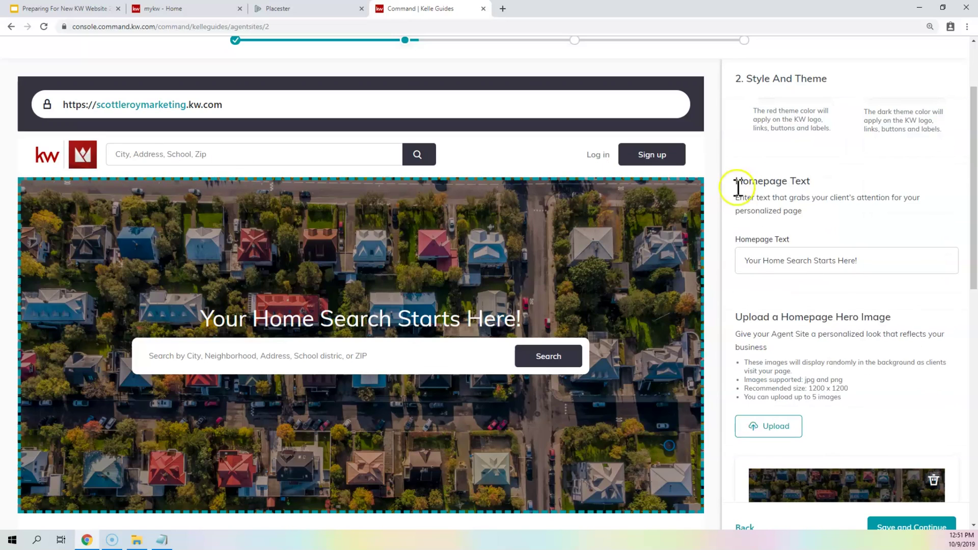
{"action": "scroll", "coordinate": [738, 188], "scroll_direction": "down", "scroll_amount": 1}
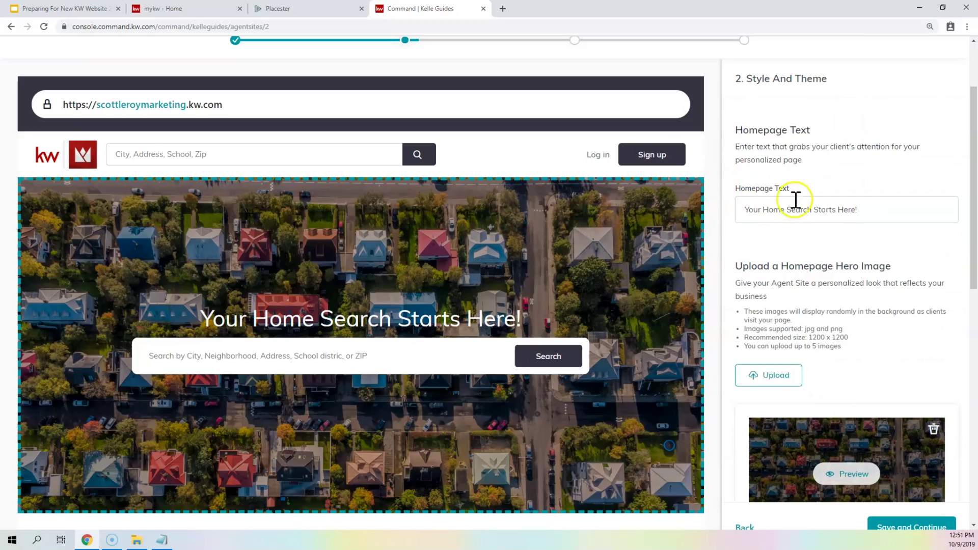
{"action": "left_click", "coordinate": [780, 206]}
- Replace the homepage headline with 'Search For Your Dream Home!'
{"action": "left_click_drag", "start_coordinate": [861, 210], "coordinate": [729, 217]}
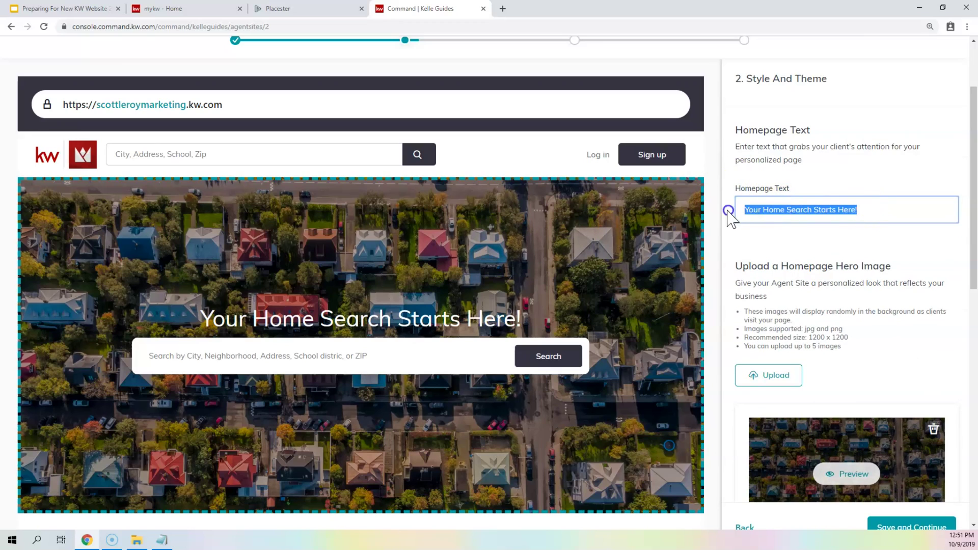
{"action": "left_click_drag", "start_coordinate": [519, 316], "coordinate": [207, 320]}
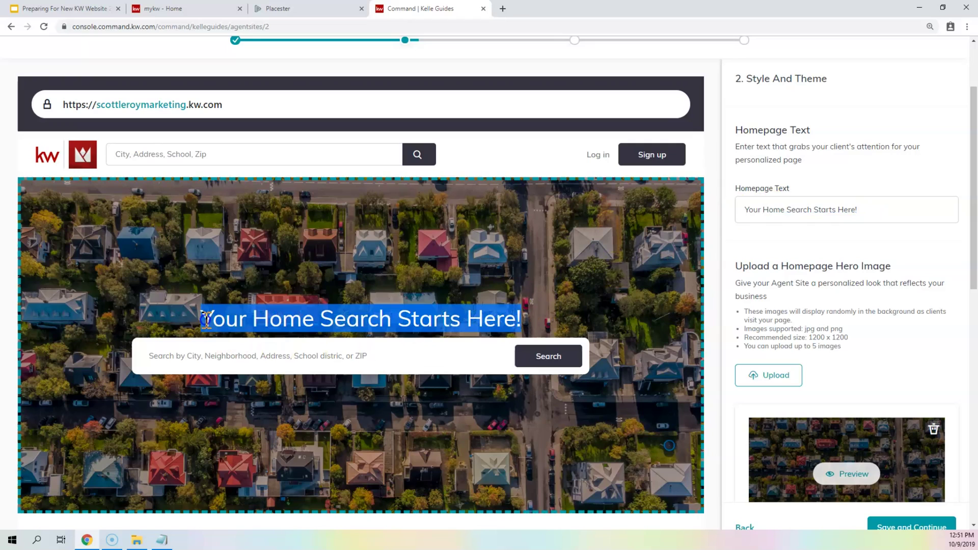
{"action": "left_click_drag", "start_coordinate": [862, 218], "coordinate": [525, 240]}
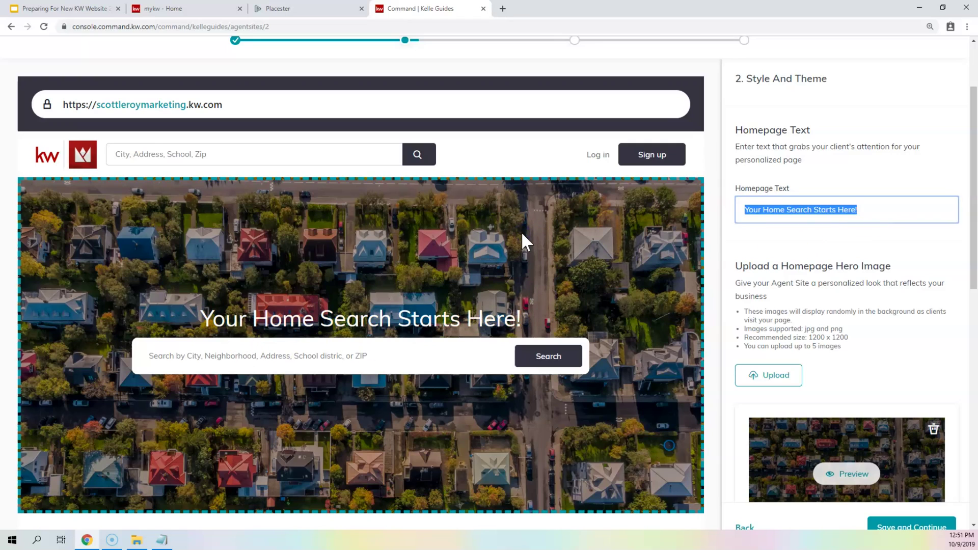
{"action": "type", "text": "Search For Your Dream Home!"}
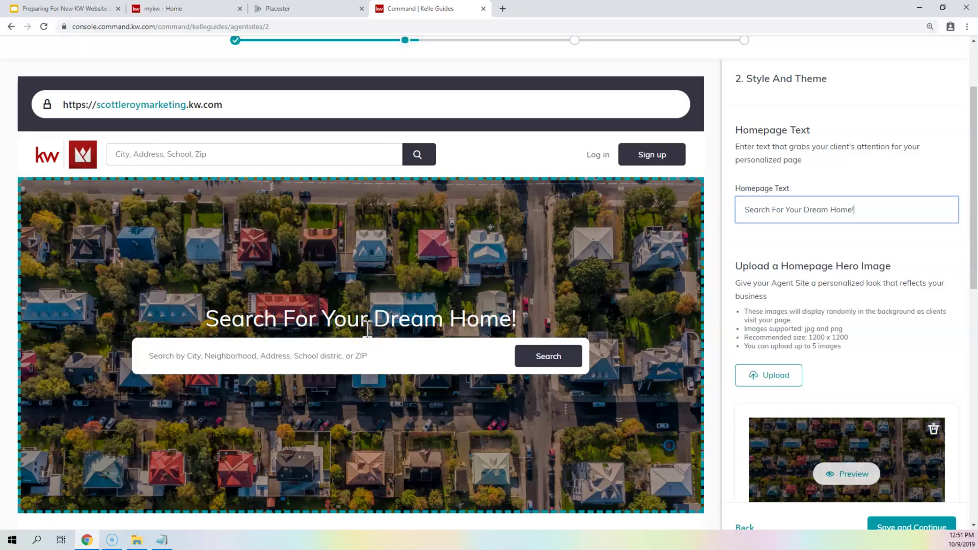
- Clear the headline and enter 'Start Your Home Search Here!' instead
{"action": "key", "text": "ctrl+a"}
{"action": "key", "text": "BackSpace"}
{"action": "left_click", "coordinate": [815, 265]}
{"action": "left_click", "coordinate": [793, 207]}
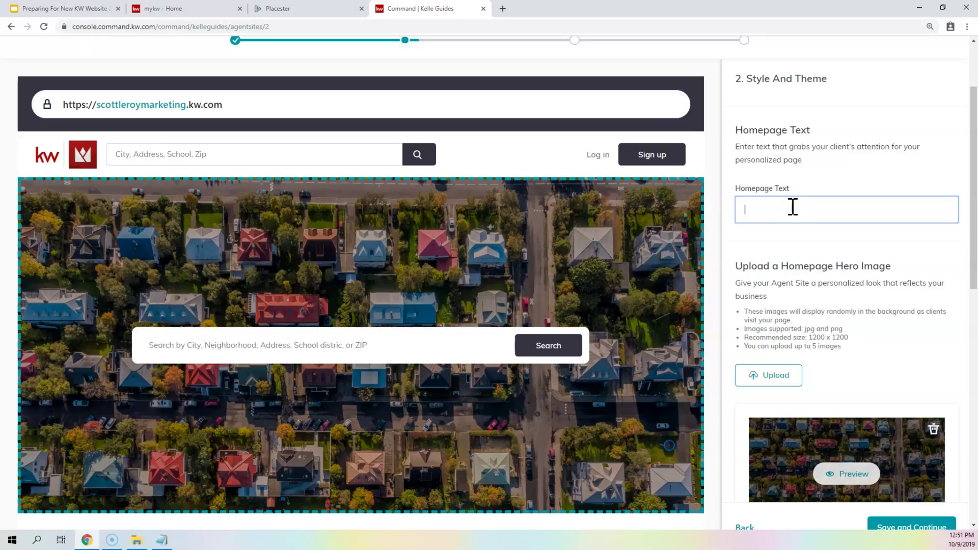
{"action": "type", "text": "Sta"}
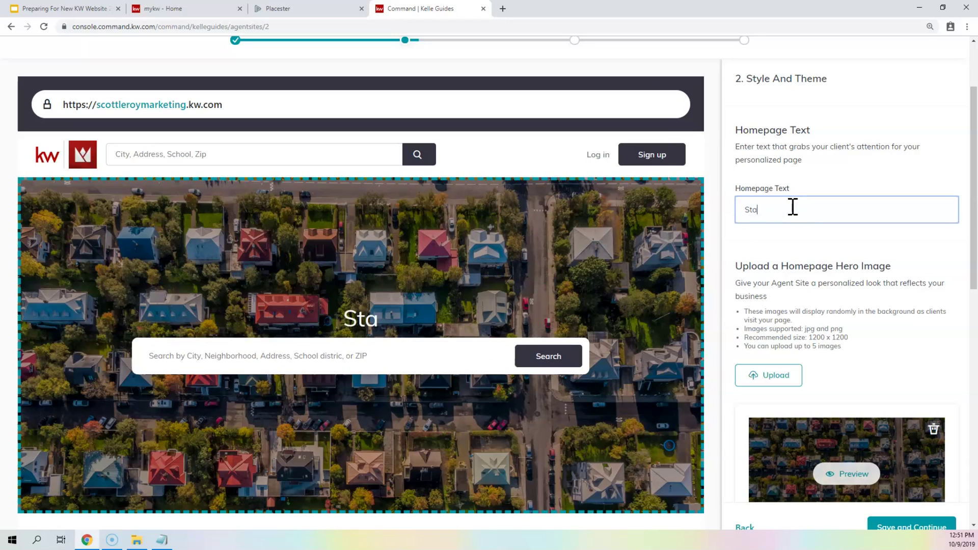
{"action": "type", "text": "rt Your Home Sear"}
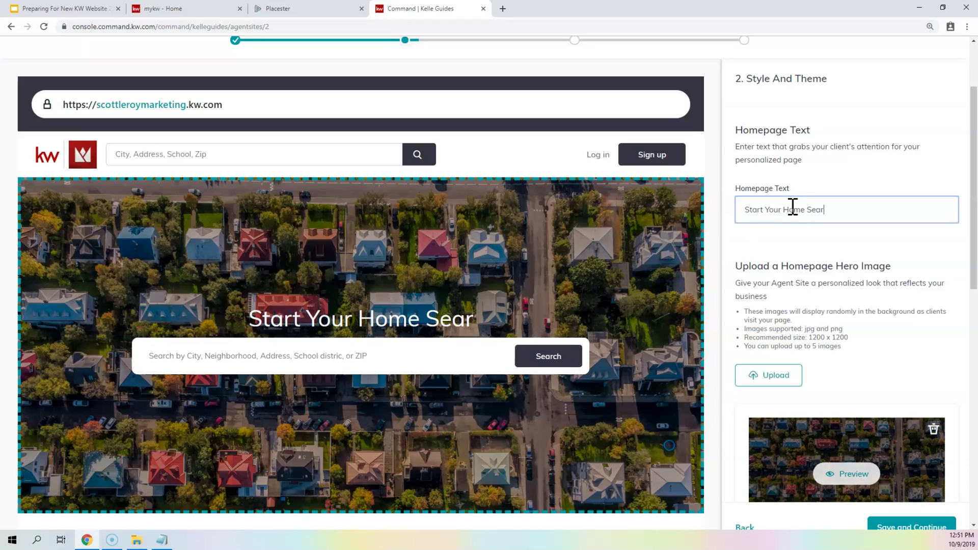
{"action": "type", "text": "ch Here!"}
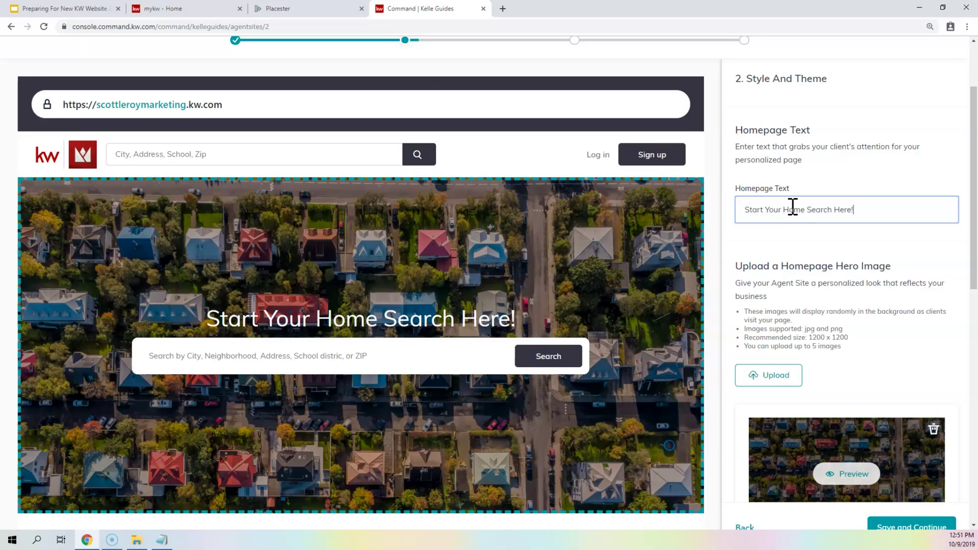
{"action": "scroll", "coordinate": [793, 206], "scroll_direction": "down", "scroll_amount": 4}
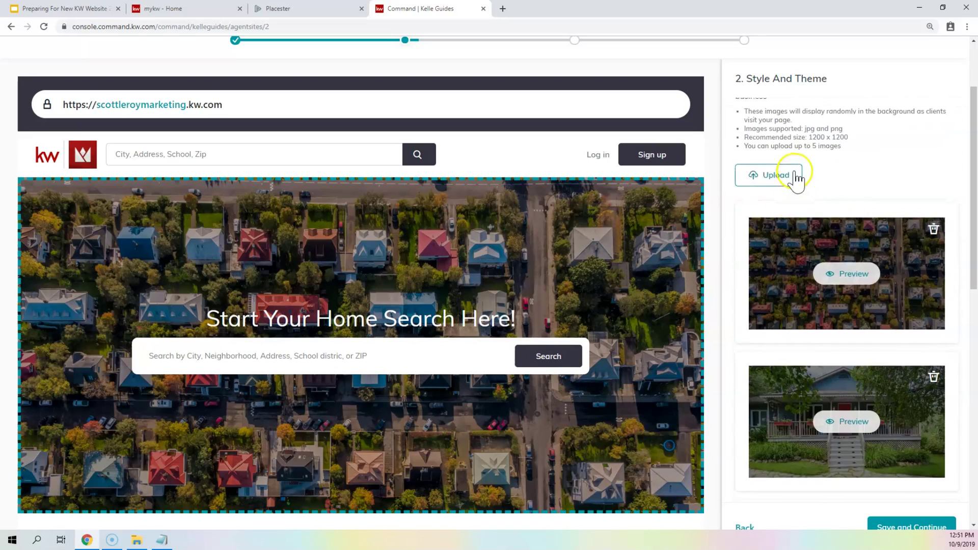
{"action": "scroll", "coordinate": [796, 181], "scroll_direction": "up", "scroll_amount": 2}
{"action": "scroll", "coordinate": [796, 178], "scroll_direction": "down", "scroll_amount": 1}
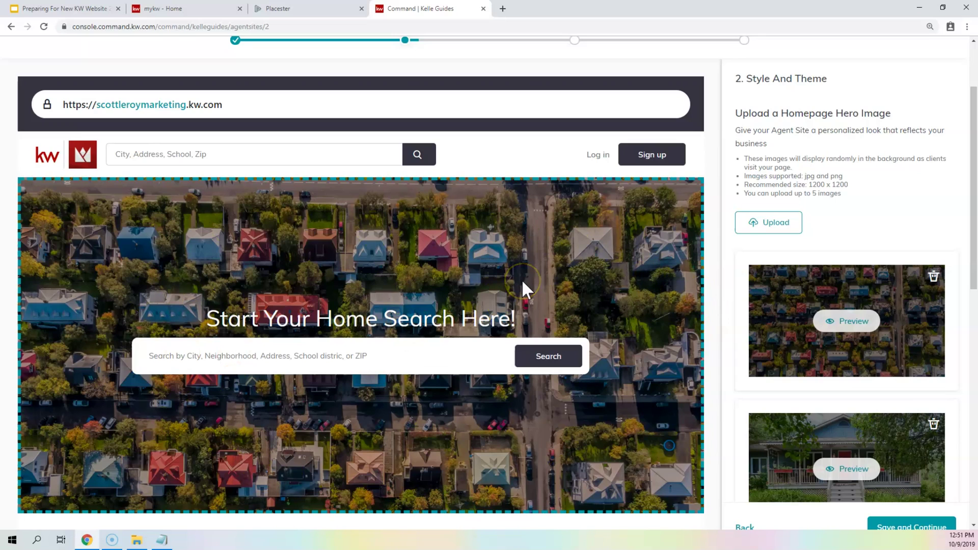
{"action": "scroll", "coordinate": [879, 246], "scroll_direction": "down", "scroll_amount": 4}
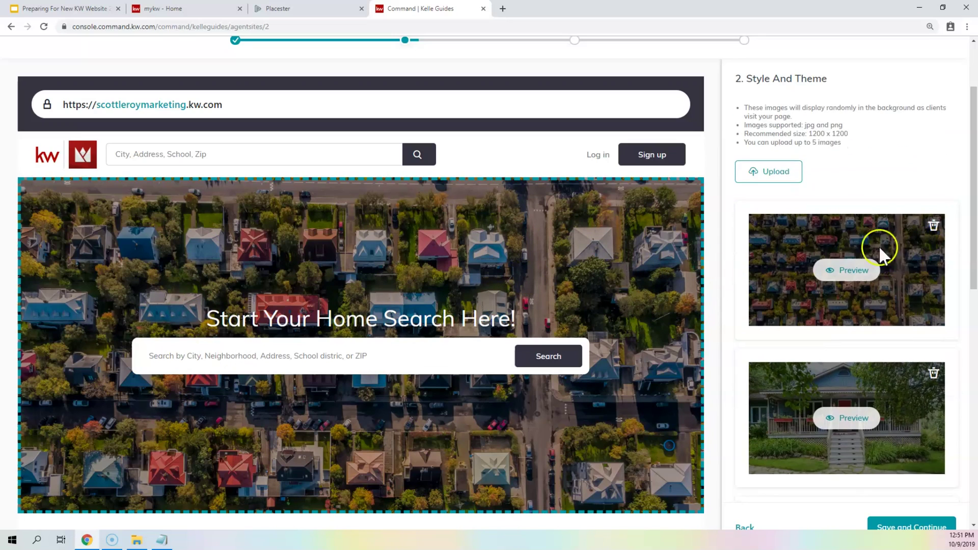
{"action": "scroll", "coordinate": [850, 218], "scroll_direction": "down", "scroll_amount": 5}
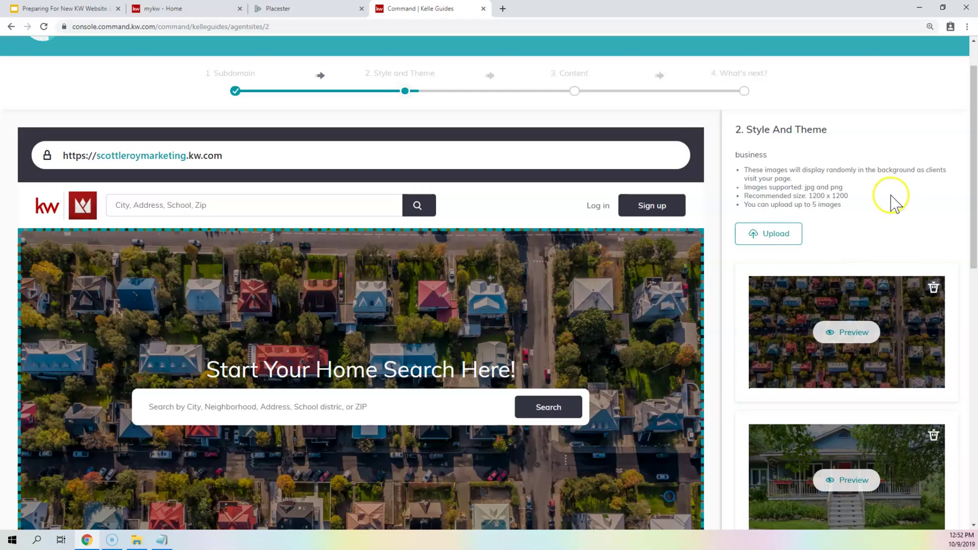
{"action": "scroll", "coordinate": [890, 201], "scroll_direction": "down", "scroll_amount": 3}
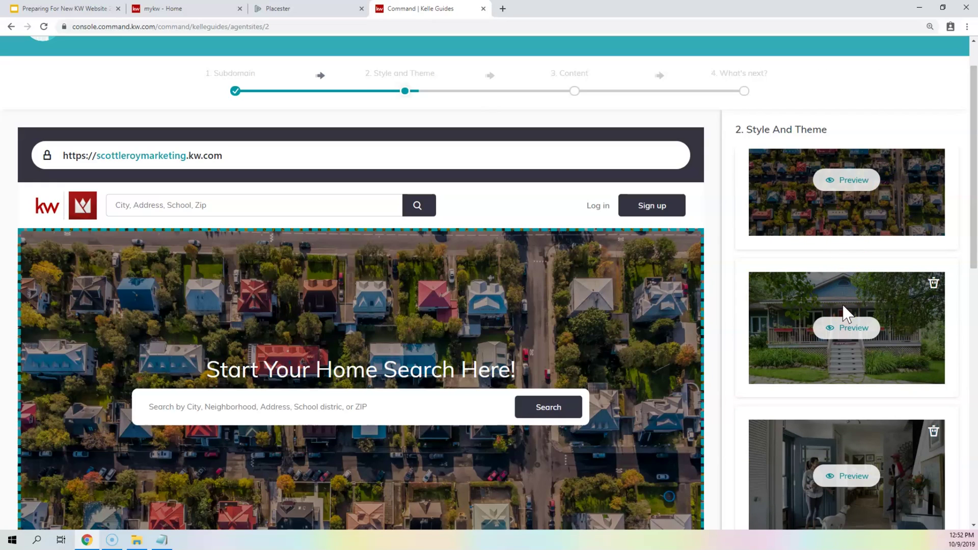
{"action": "scroll", "coordinate": [843, 310], "scroll_direction": "down", "scroll_amount": 4}
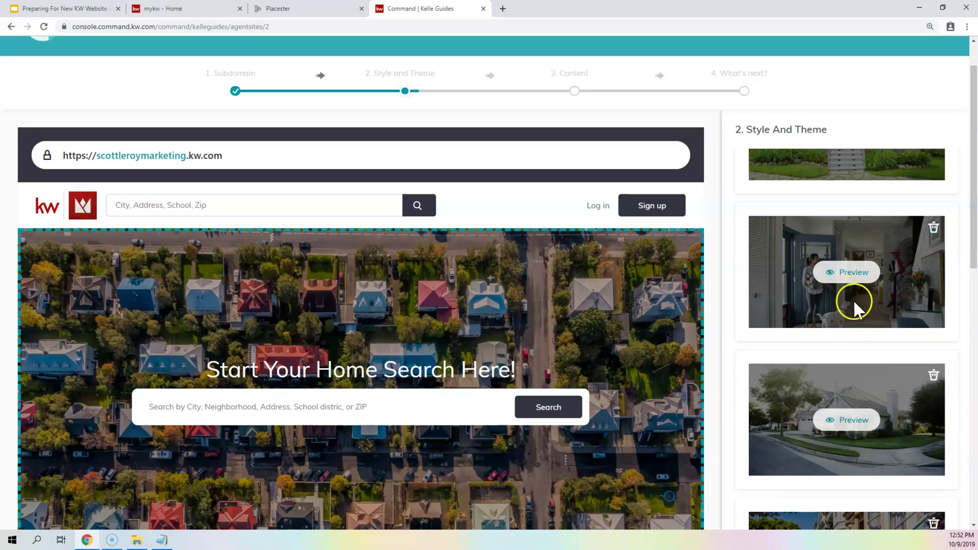
{"action": "scroll", "coordinate": [857, 300], "scroll_direction": "up", "scroll_amount": 6}
{"action": "scroll", "coordinate": [884, 294], "scroll_direction": "up", "scroll_amount": 1}
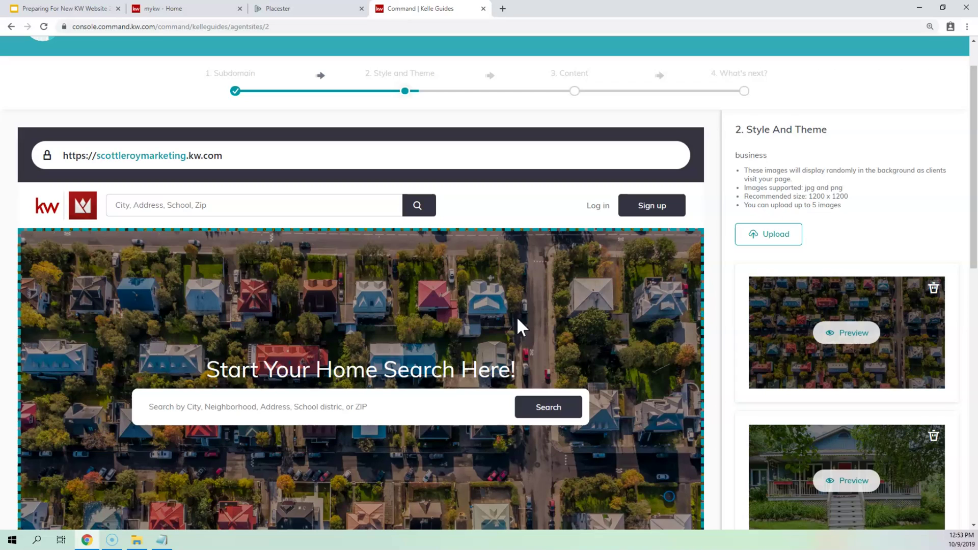
{"action": "left_click_drag", "start_coordinate": [849, 197], "coordinate": [811, 196]}
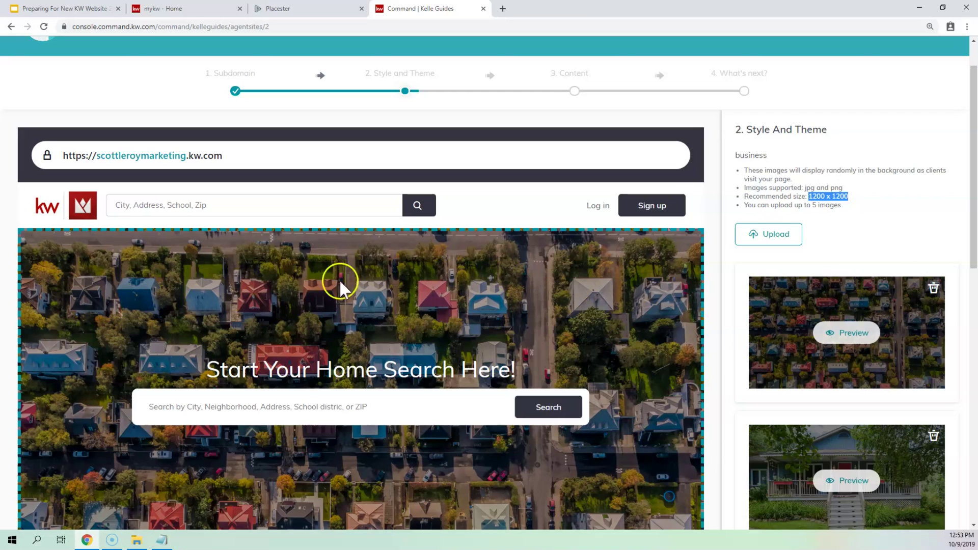
{"action": "scroll", "coordinate": [102, 418], "scroll_direction": "down", "scroll_amount": 1}
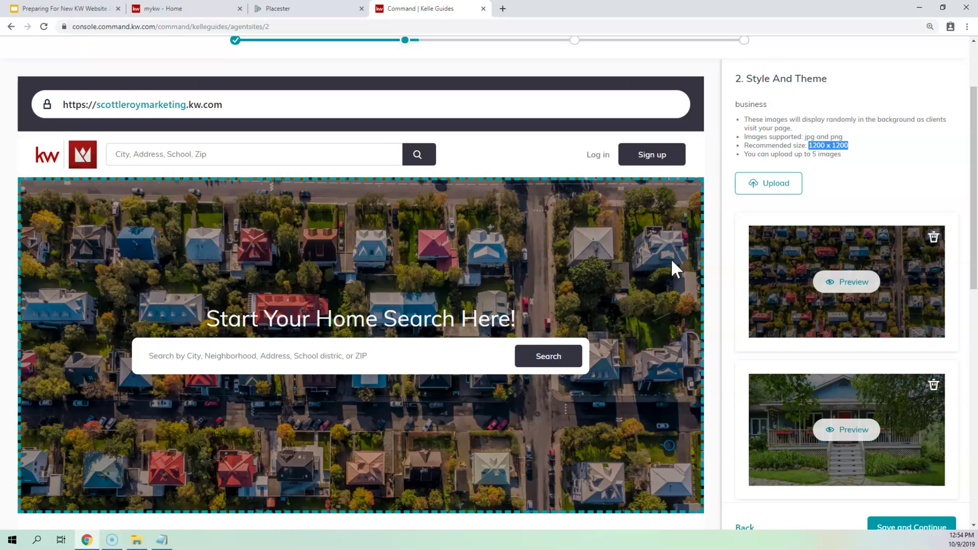
- Look over the hero images and save the Style and Theme step to continue to content
{"action": "scroll", "coordinate": [830, 191], "scroll_direction": "down", "scroll_amount": 2}
{"action": "scroll", "coordinate": [834, 184], "scroll_direction": "up", "scroll_amount": 4}
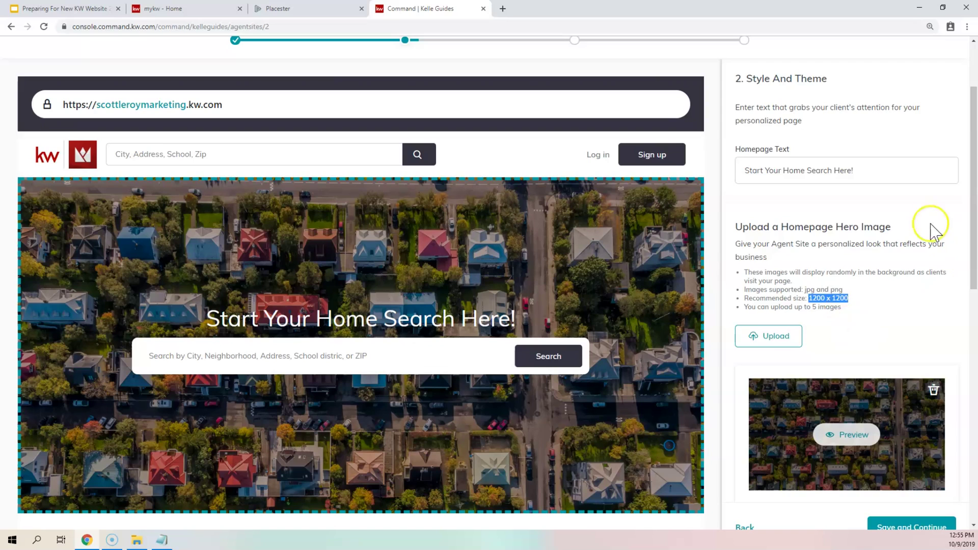
{"action": "scroll", "coordinate": [848, 214], "scroll_direction": "down", "scroll_amount": 8}
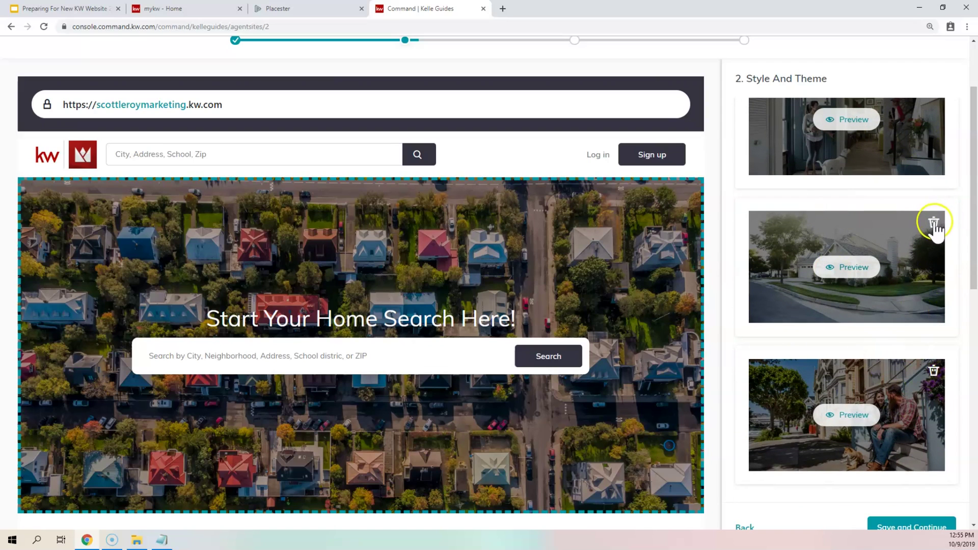
{"action": "scroll", "coordinate": [907, 357], "scroll_direction": "down", "scroll_amount": 3}
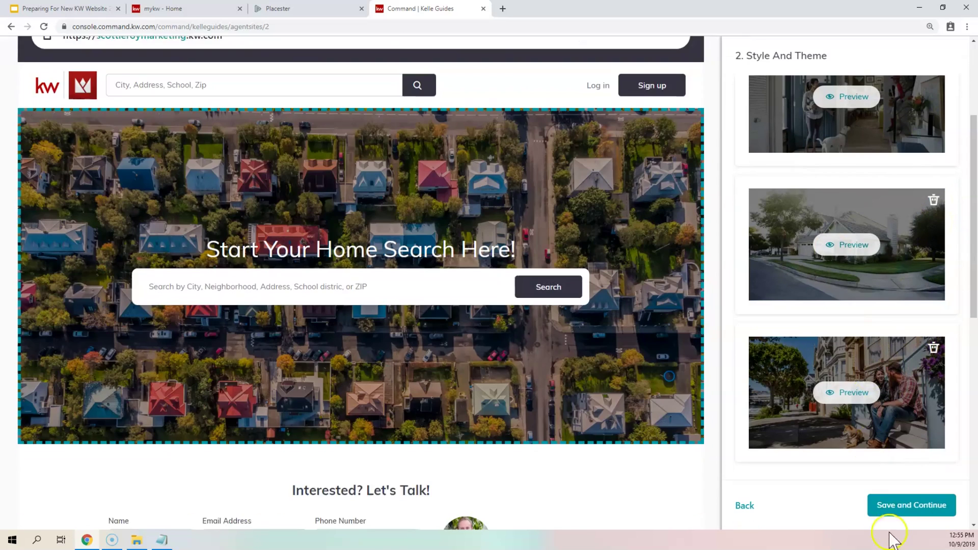
{"action": "left_click", "coordinate": [906, 506]}
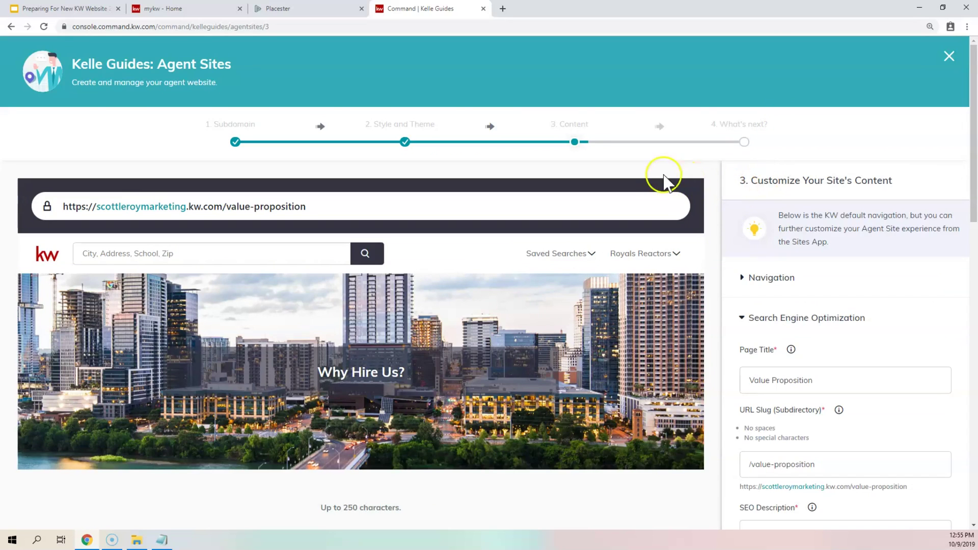
{"action": "scroll", "coordinate": [816, 233], "scroll_direction": "down", "scroll_amount": 1}
{"action": "scroll", "coordinate": [816, 233], "scroll_direction": "down", "scroll_amount": 2}
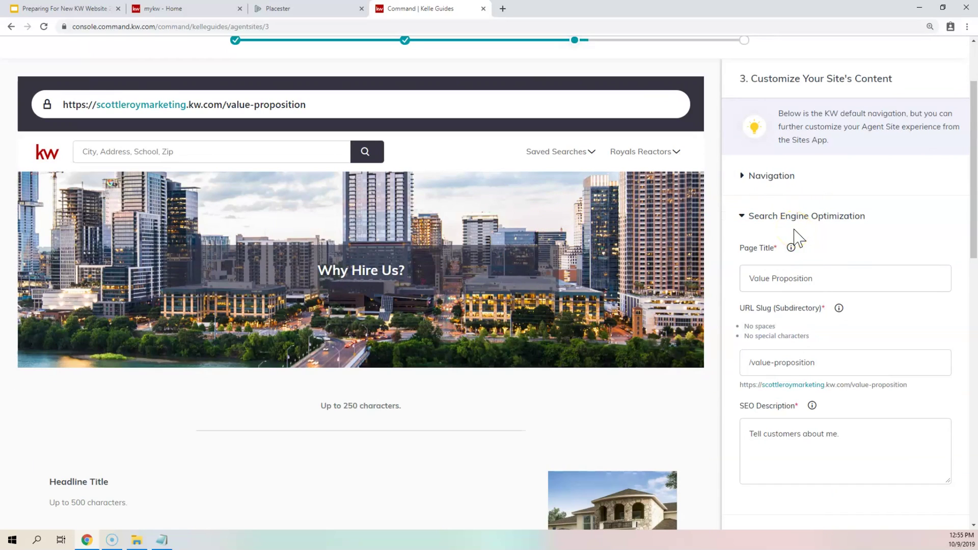
{"action": "scroll", "coordinate": [812, 244], "scroll_direction": "down", "scroll_amount": 1}
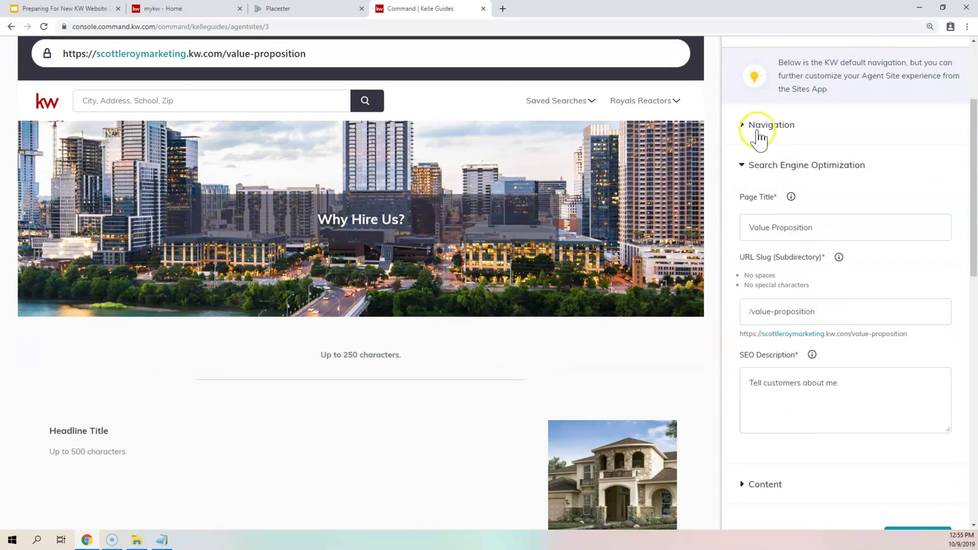
{"action": "scroll", "coordinate": [785, 406], "scroll_direction": "down", "scroll_amount": 2}
{"action": "left_click", "coordinate": [758, 383]}
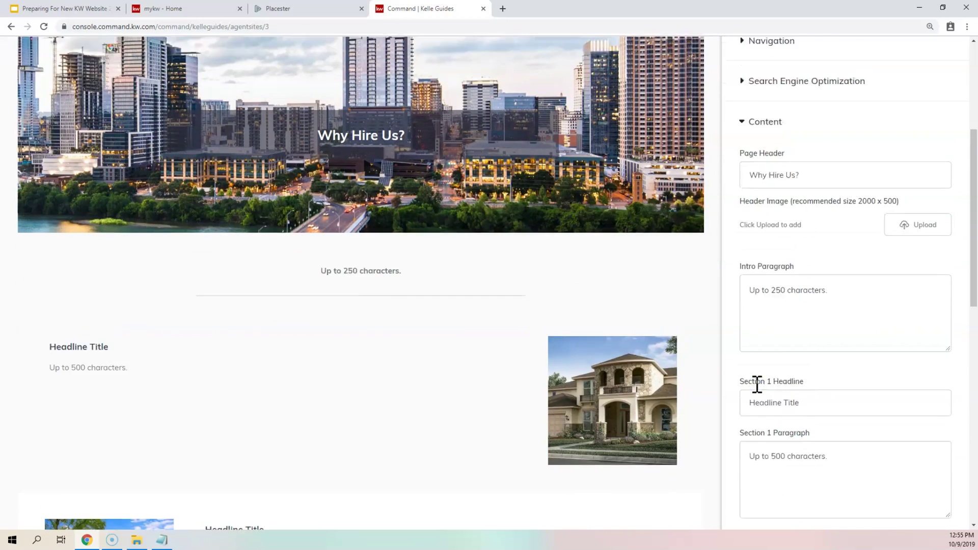
{"action": "scroll", "coordinate": [797, 247], "scroll_direction": "up", "scroll_amount": 3}
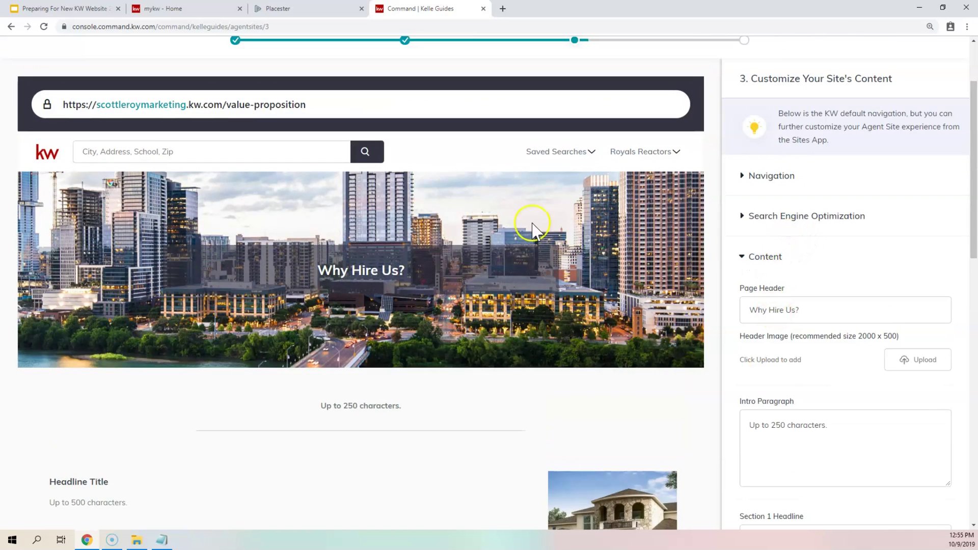
{"action": "left_click", "coordinate": [742, 219]}
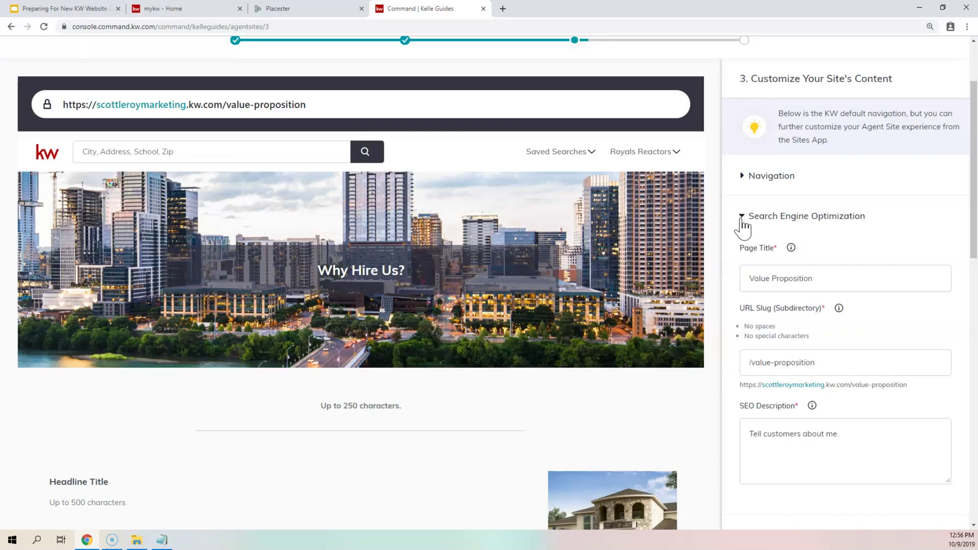
{"action": "left_click", "coordinate": [831, 279]}
{"action": "left_click_drag", "start_coordinate": [830, 279], "coordinate": [723, 265]}
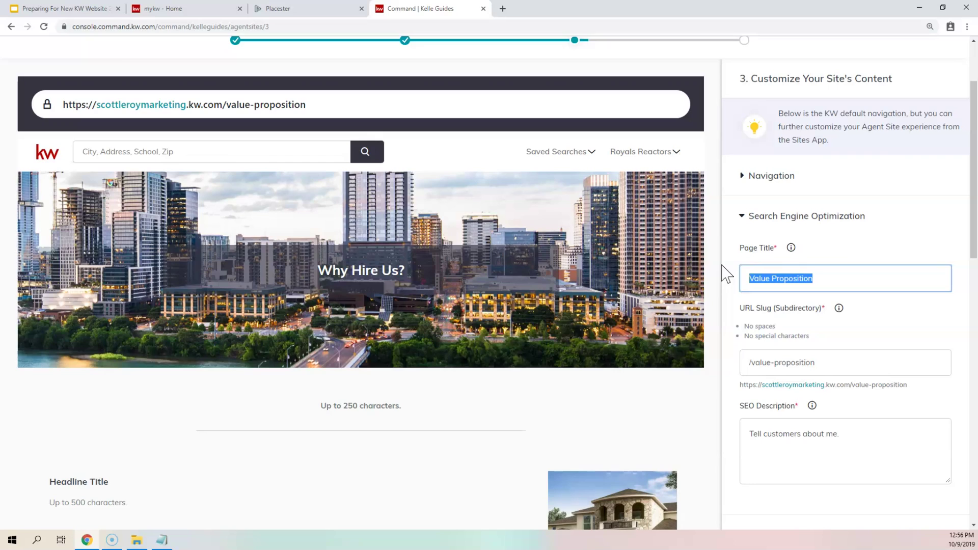
{"action": "left_click_drag", "start_coordinate": [322, 270], "coordinate": [410, 277]}
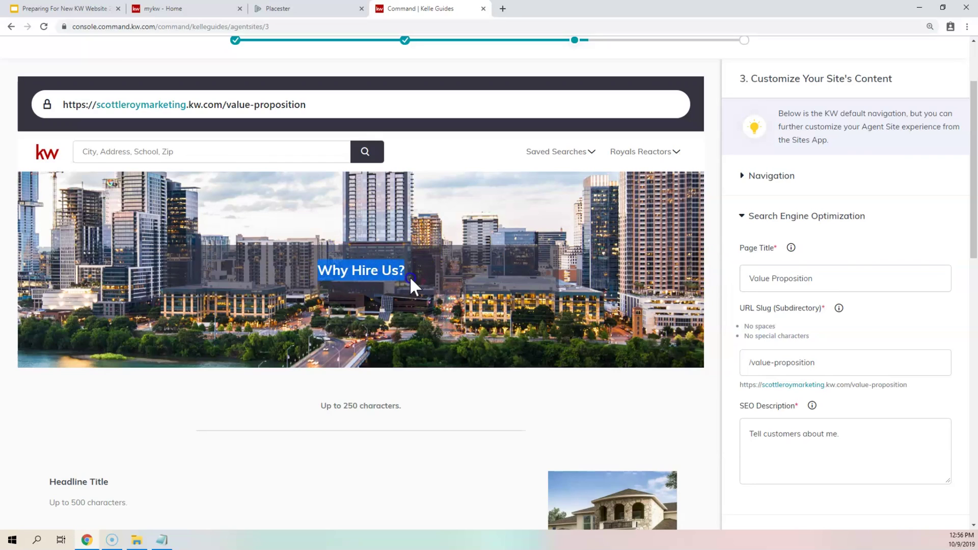
{"action": "left_click", "coordinate": [836, 282]}
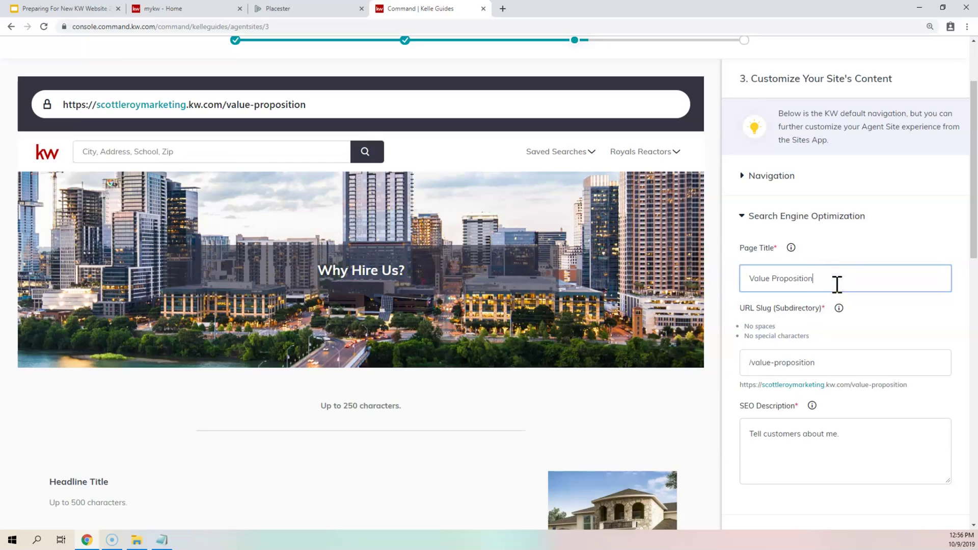
{"action": "left_click_drag", "start_coordinate": [836, 282], "coordinate": [743, 278]}
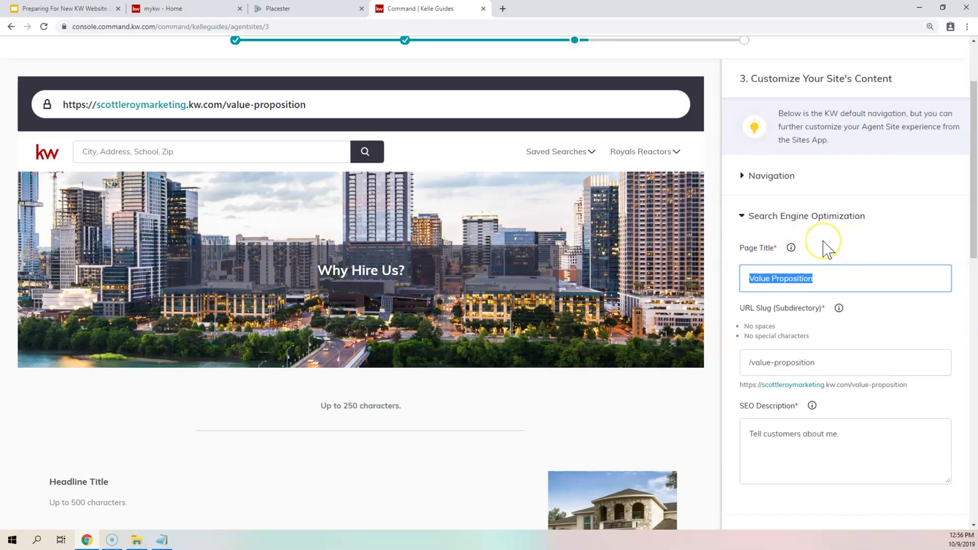
{"action": "mouse_move", "coordinate": [792, 248]}
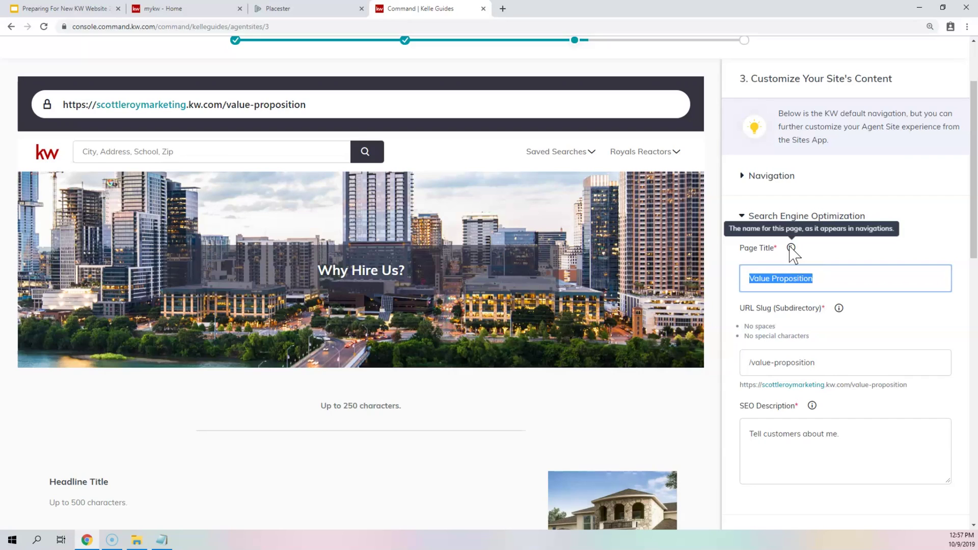
{"action": "left_click", "coordinate": [841, 375]}
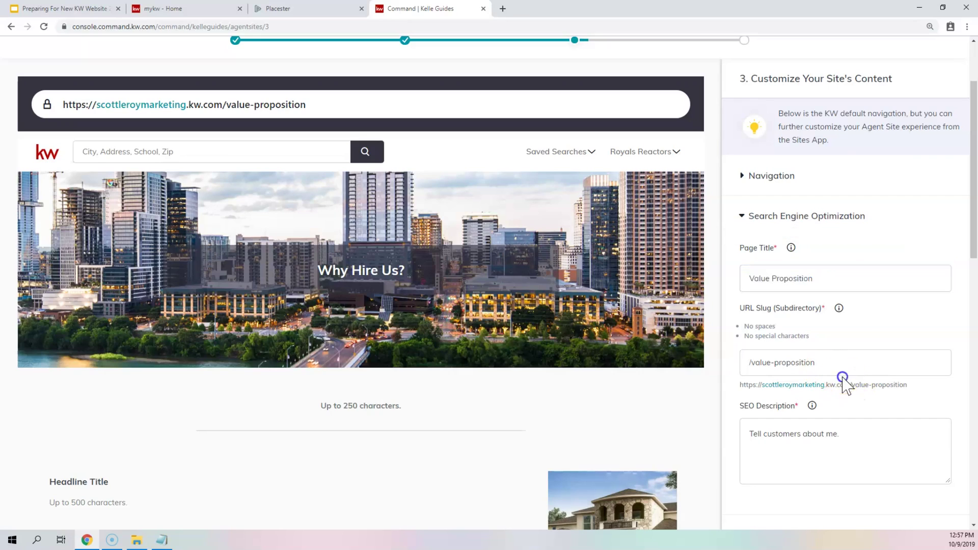
{"action": "left_click_drag", "start_coordinate": [821, 362], "coordinate": [740, 363]}
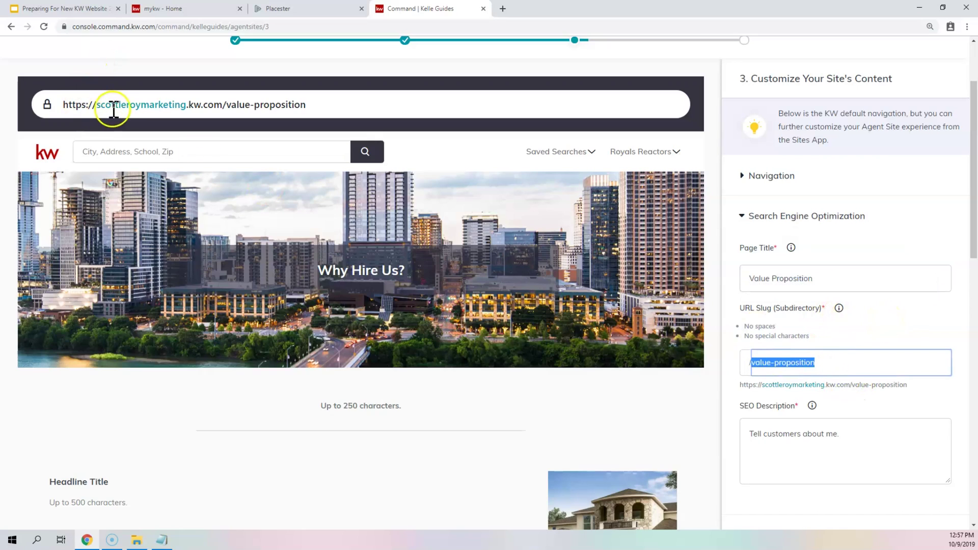
{"action": "left_click_drag", "start_coordinate": [97, 104], "coordinate": [307, 106]}
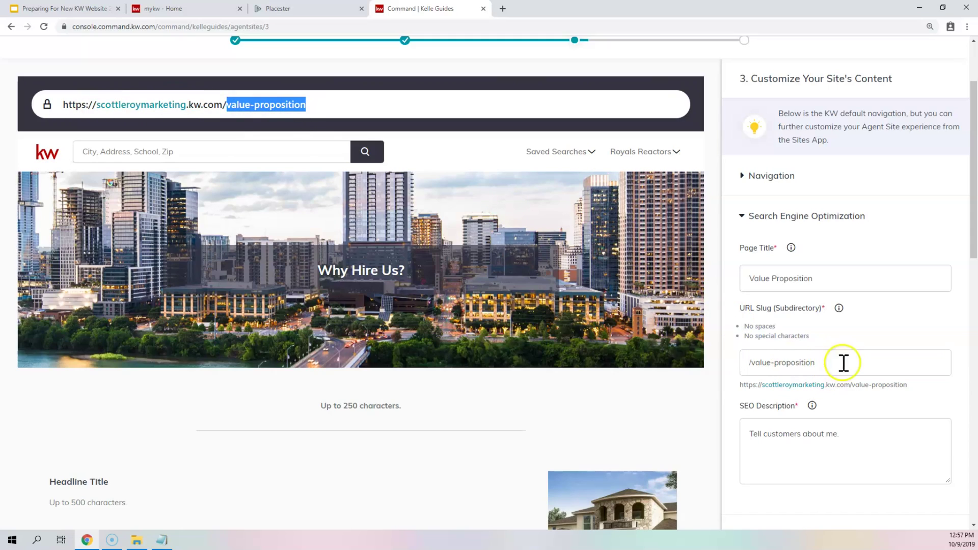
{"action": "left_click_drag", "start_coordinate": [826, 365], "coordinate": [778, 391]}
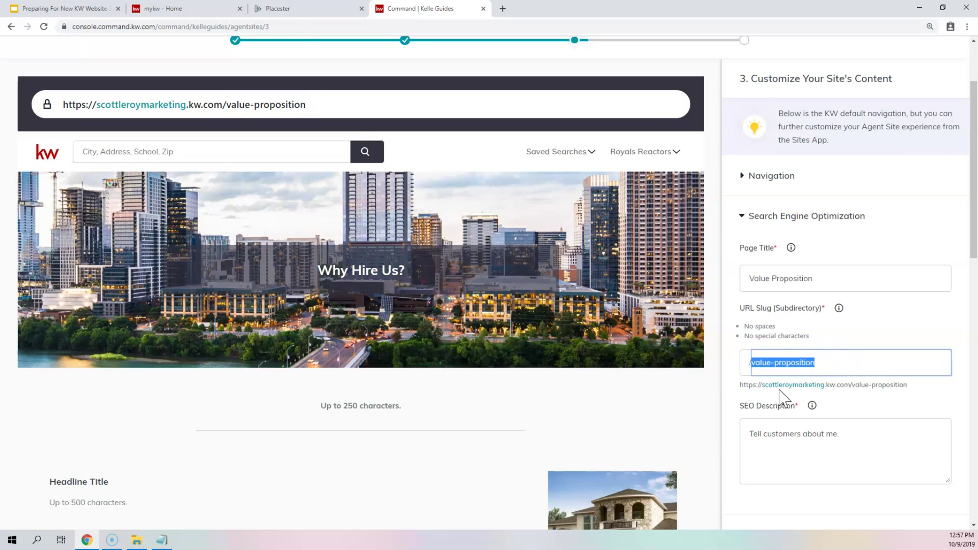
{"action": "type", "text": "why-hire-us"}
{"action": "key", "text": "BackSpace"}
{"action": "key", "text": "BackSpace"}
{"action": "key", "text": "BackSpace"}
{"action": "key", "text": "BackSpace"}
{"action": "key", "text": "BackSpace"}
{"action": "key", "text": "BackSpace"}
{"action": "key", "text": "BackSpace"}
{"action": "key", "text": "BackSpace"}
{"action": "key", "text": "BackSpace"}
{"action": "key", "text": "BackSpace"}
{"action": "type", "text": "come"}
{"action": "key", "text": "BackSpace"}
{"action": "type", "text": "pany-p"}
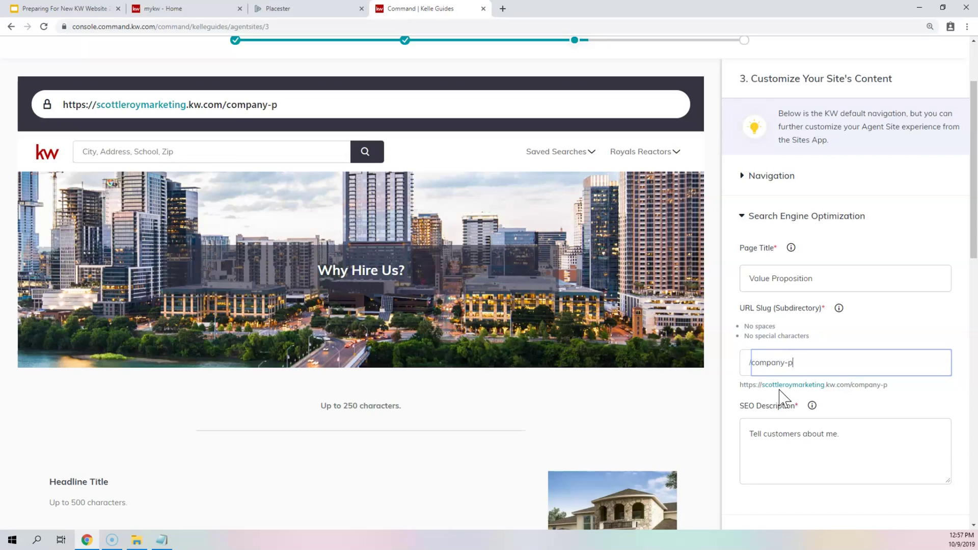
{"action": "type", "text": "rofilew"}
{"action": "key", "text": "BackSpace"}
{"action": "key", "text": "ctrl+a"}
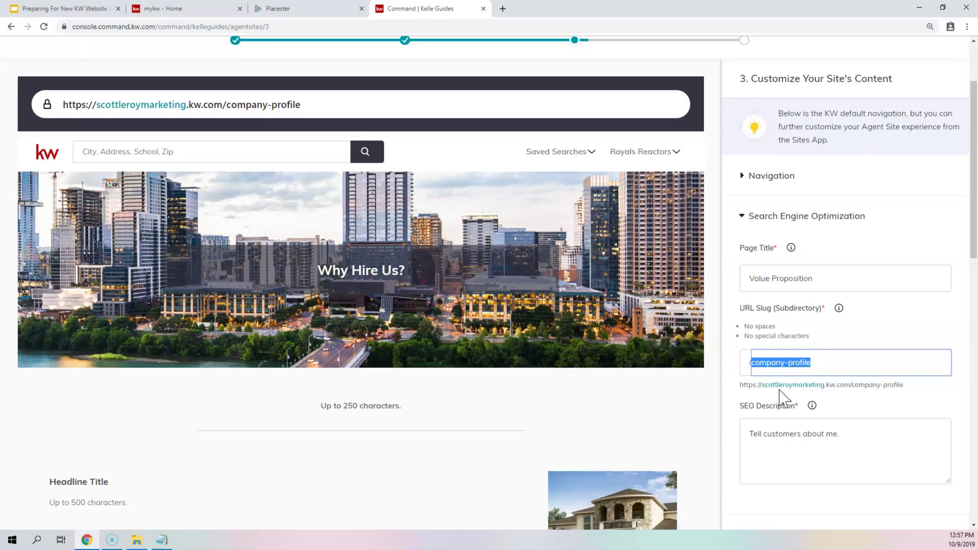
{"action": "type", "text": "value-pr"}
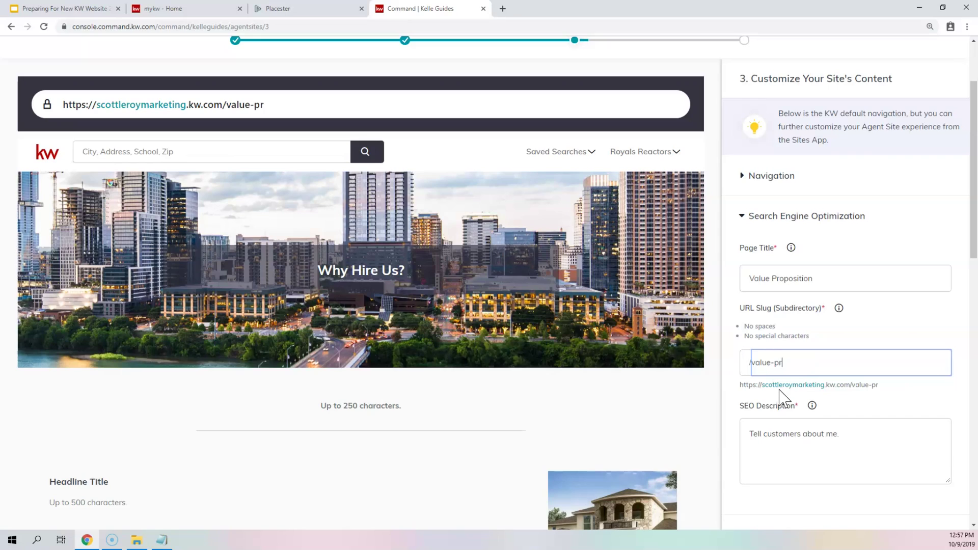
{"action": "type", "text": "oposition"}
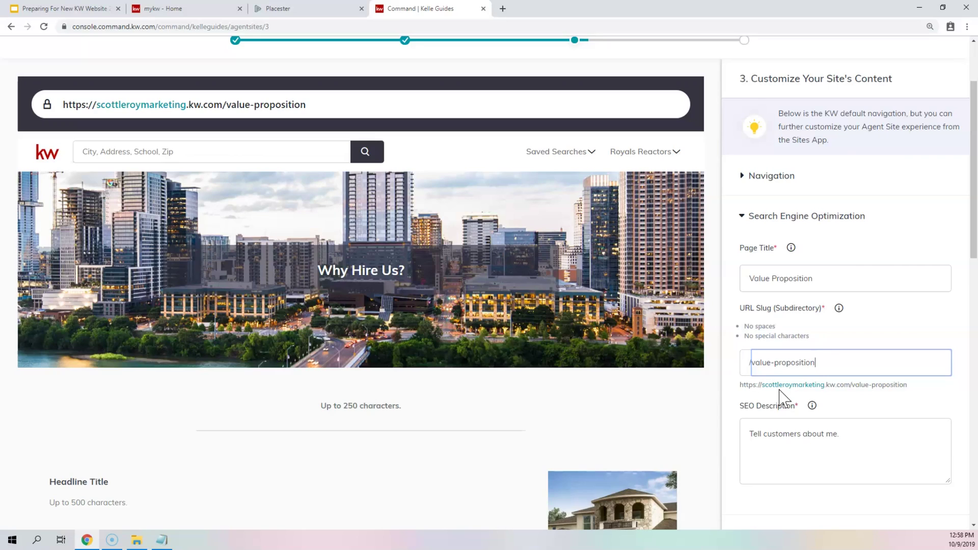
{"action": "left_click_drag", "start_coordinate": [827, 457], "coordinate": [703, 443]}
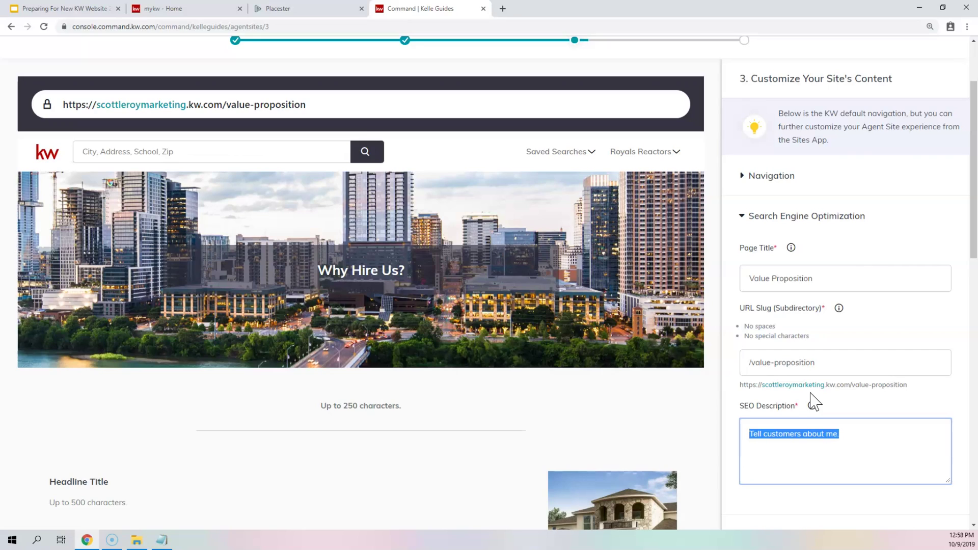
- Enter an SEO description on why the agent's business is the best choice for buying or selling
{"action": "type", "text": "Learn "}
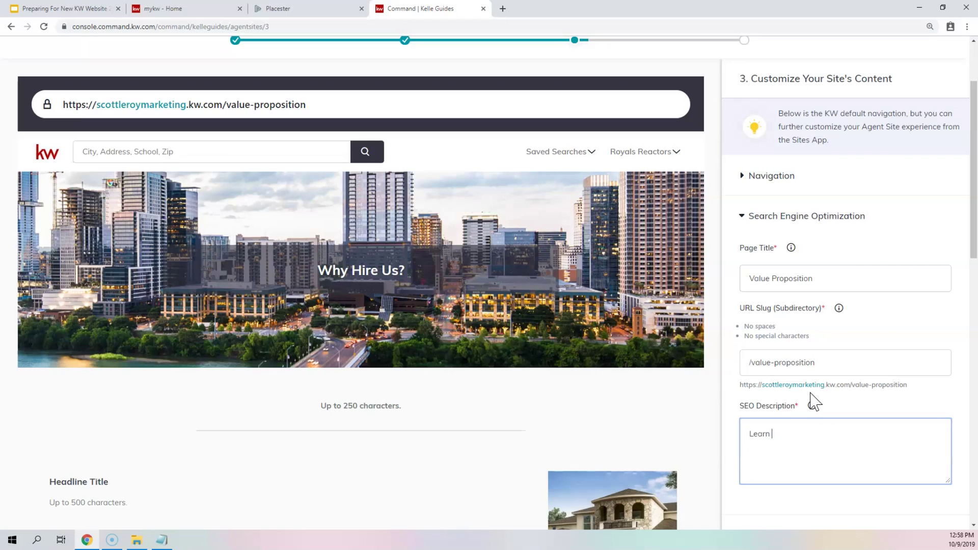
{"action": "type", "text": "why S"}
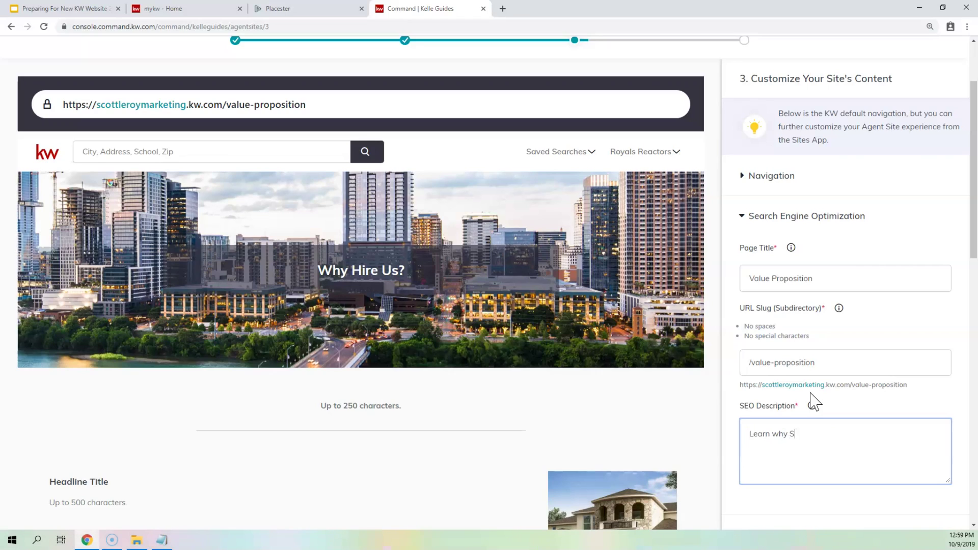
{"action": "type", "text": "cott Le Roy Marketing is your best"}
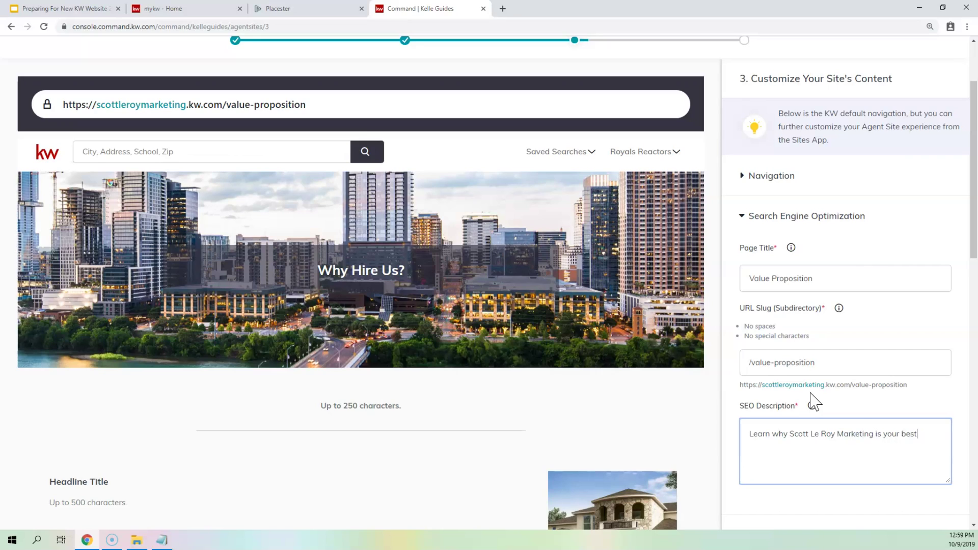
{"action": "type", "text": " choice for your real estate transc"}
{"action": "type", "text": "tion, whether buying or selling."}
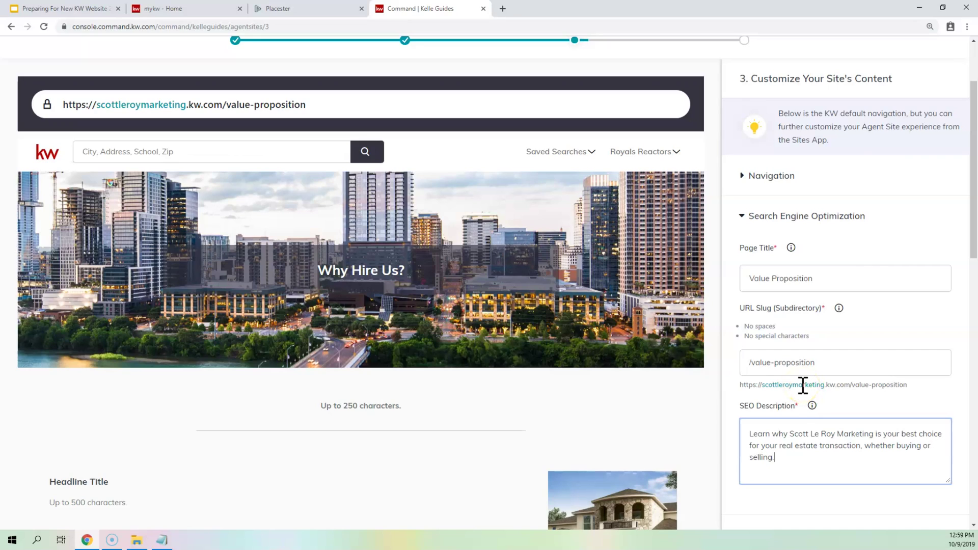
{"action": "left_click_drag", "start_coordinate": [819, 275], "coordinate": [712, 274]}
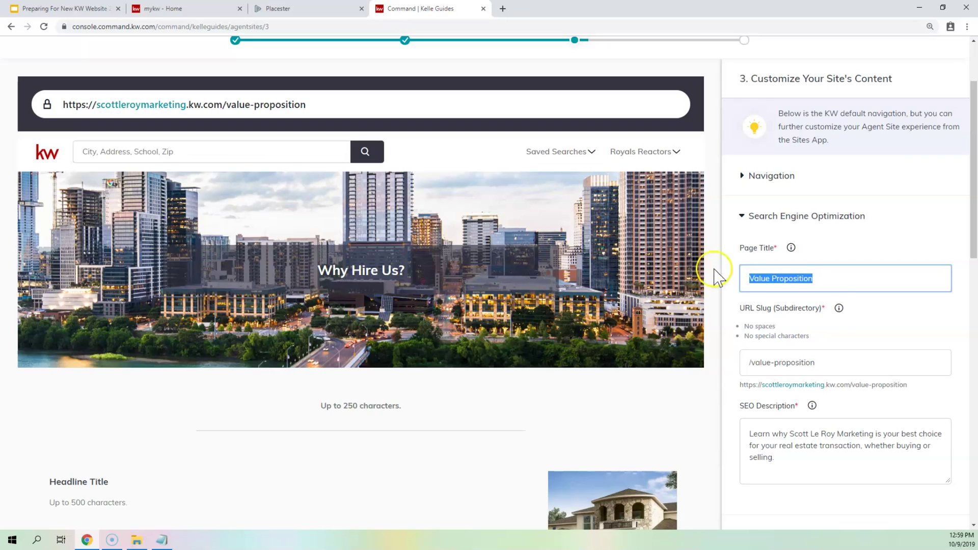
{"action": "left_click", "coordinate": [843, 285]}
{"action": "type", "text": "- Why you should"}
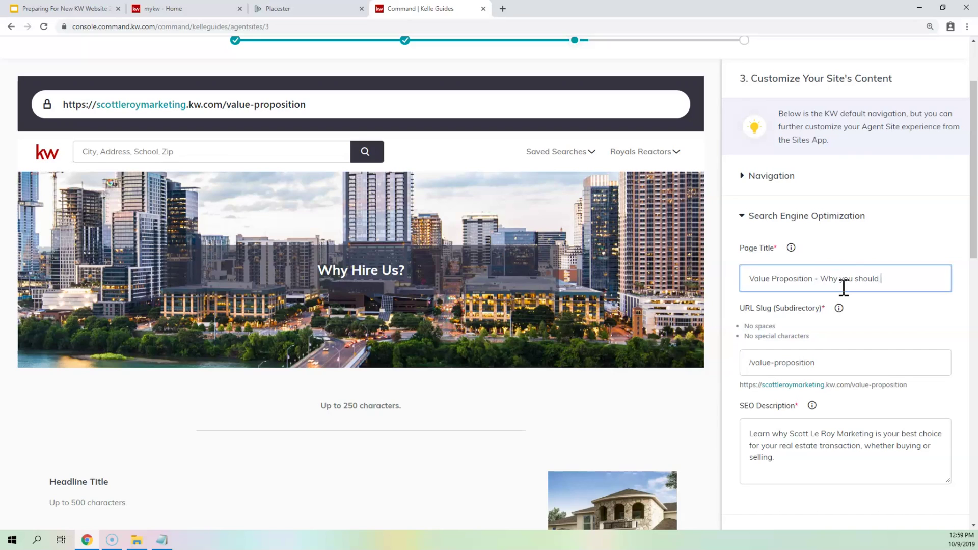
{"action": "type", "text": " hire scott le roy ma"}
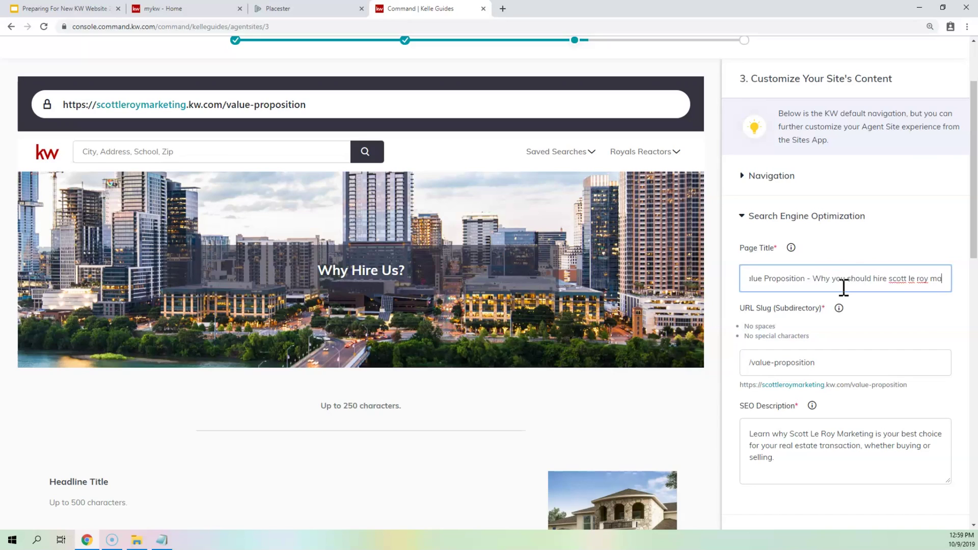
{"action": "type", "text": "keting because"}
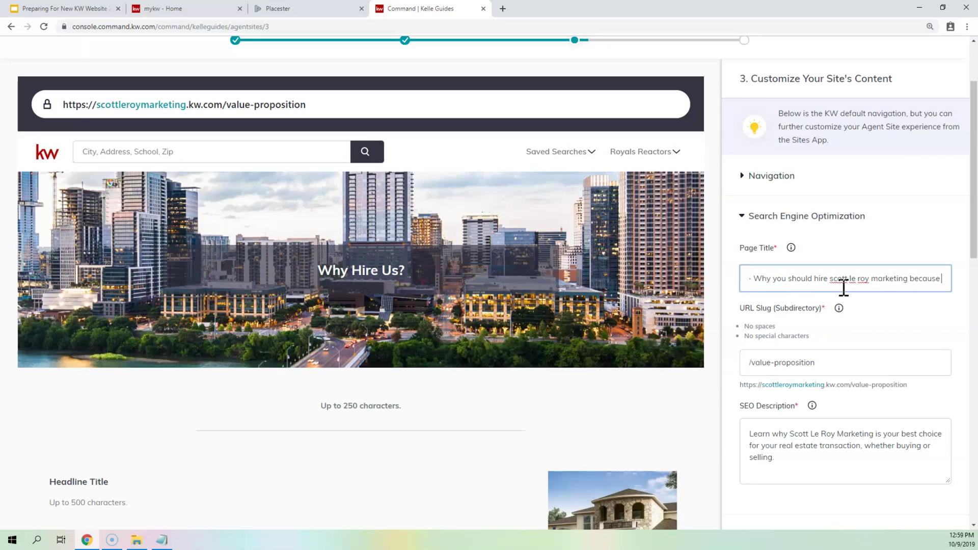
{"action": "key", "text": "Home"}
{"action": "left_click", "coordinate": [944, 272]}
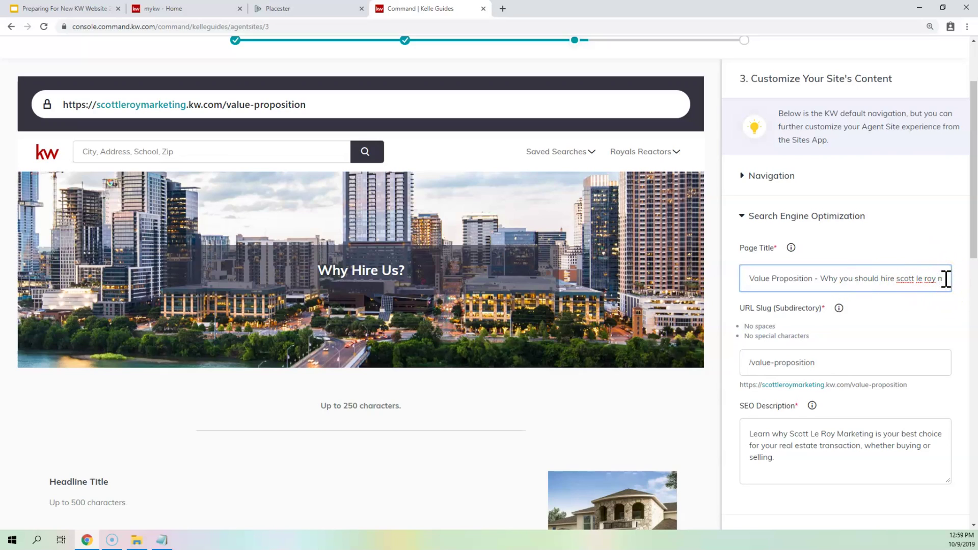
{"action": "left_click_drag", "start_coordinate": [940, 279], "coordinate": [968, 290]}
{"action": "left_click_drag", "start_coordinate": [893, 274], "coordinate": [888, 273]}
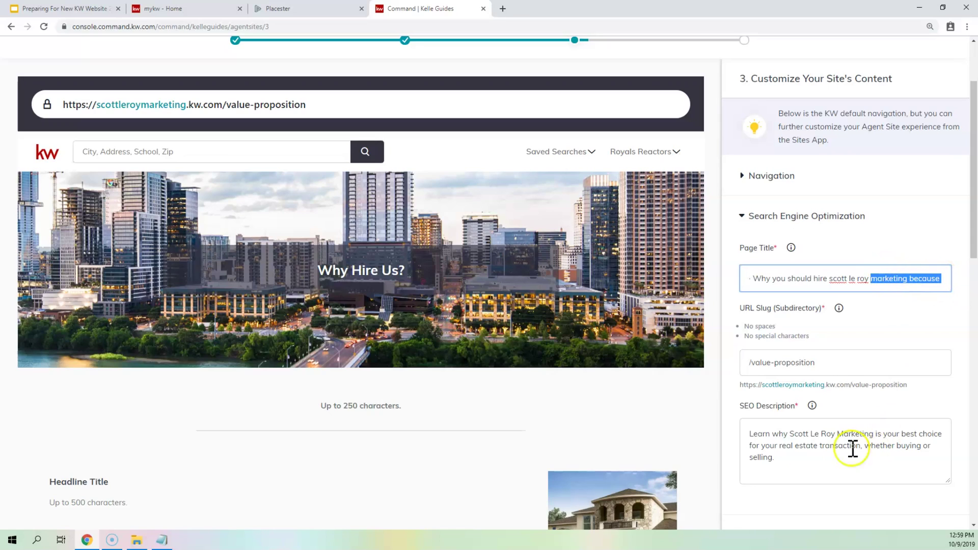
{"action": "left_click", "coordinate": [789, 457]}
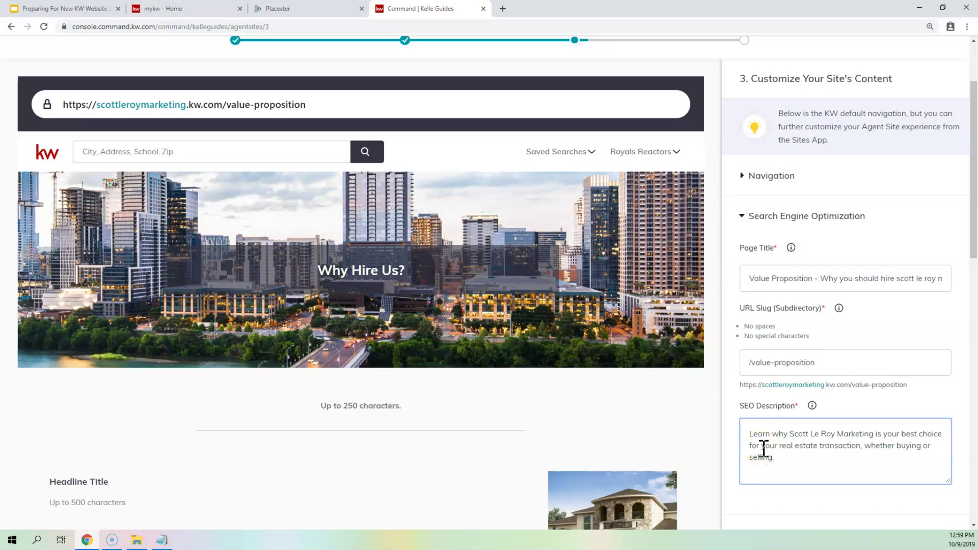
{"action": "left_click_drag", "start_coordinate": [818, 279], "coordinate": [975, 319]}
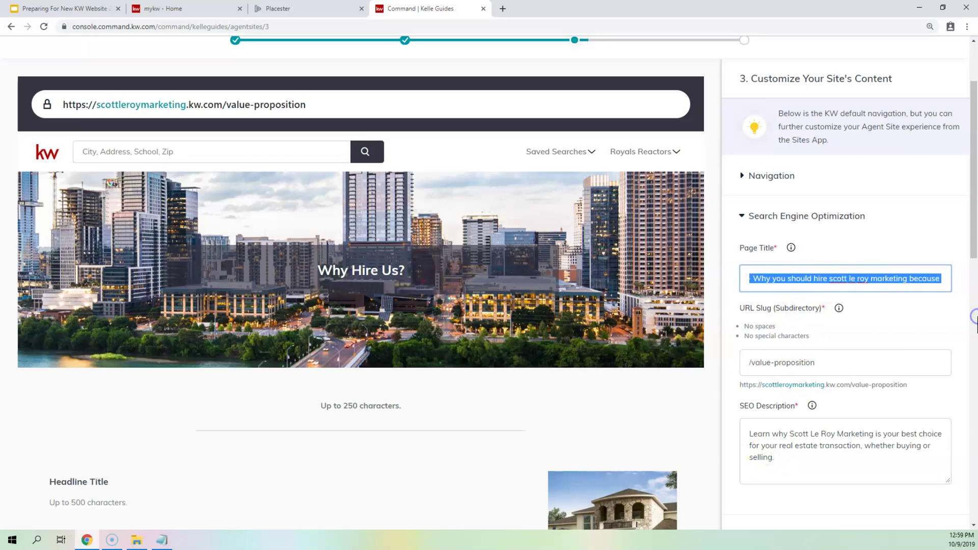
{"action": "key", "text": "BackSpace"}
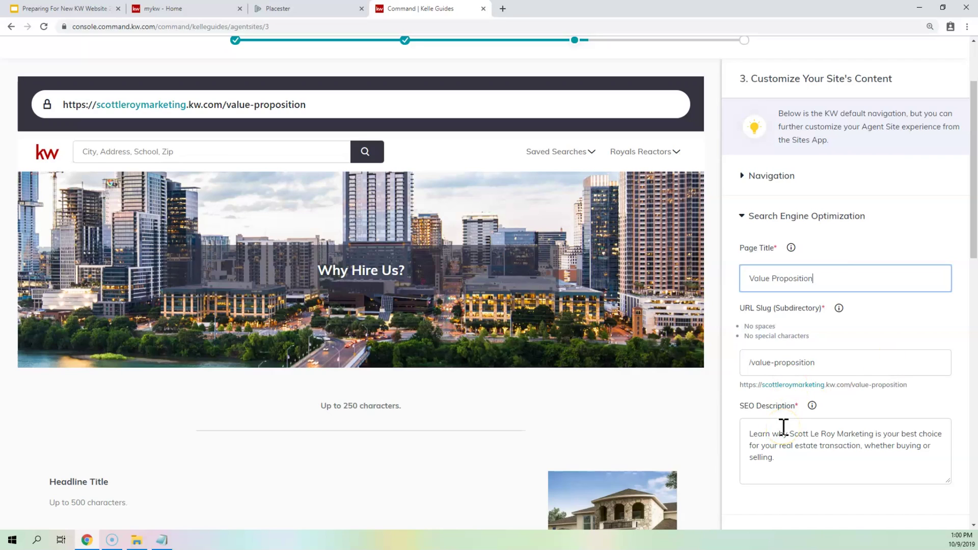
- Expand the Content section, check the 'Why Hire Us?' page header, and start editing the Intro Paragraph
{"action": "scroll", "coordinate": [717, 313], "scroll_direction": "down", "scroll_amount": 5}
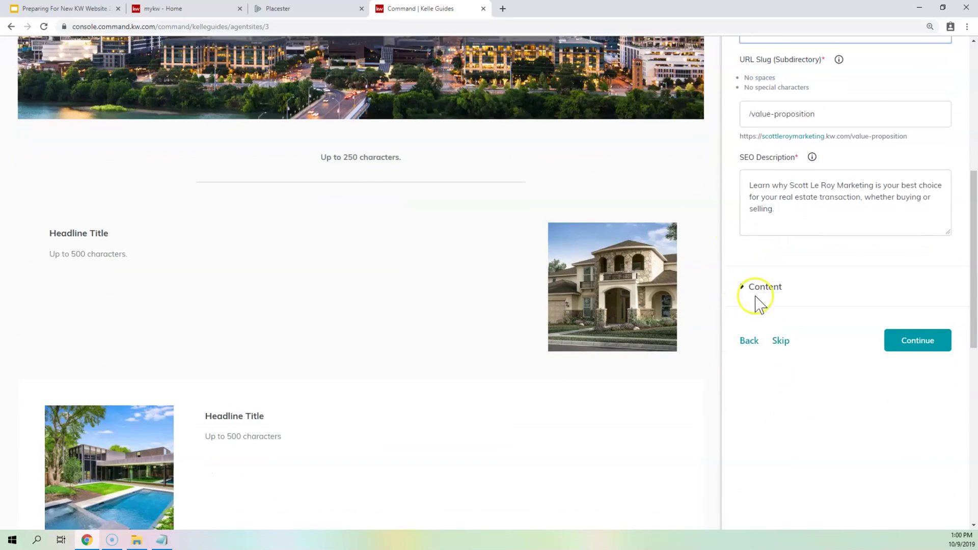
{"action": "left_click", "coordinate": [758, 286]}
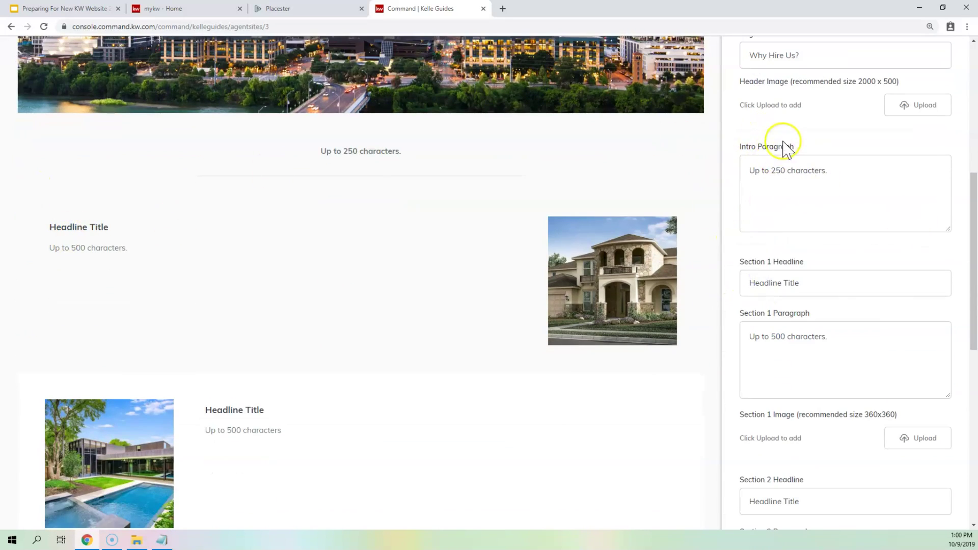
{"action": "scroll", "coordinate": [767, 94], "scroll_direction": "up", "scroll_amount": 2}
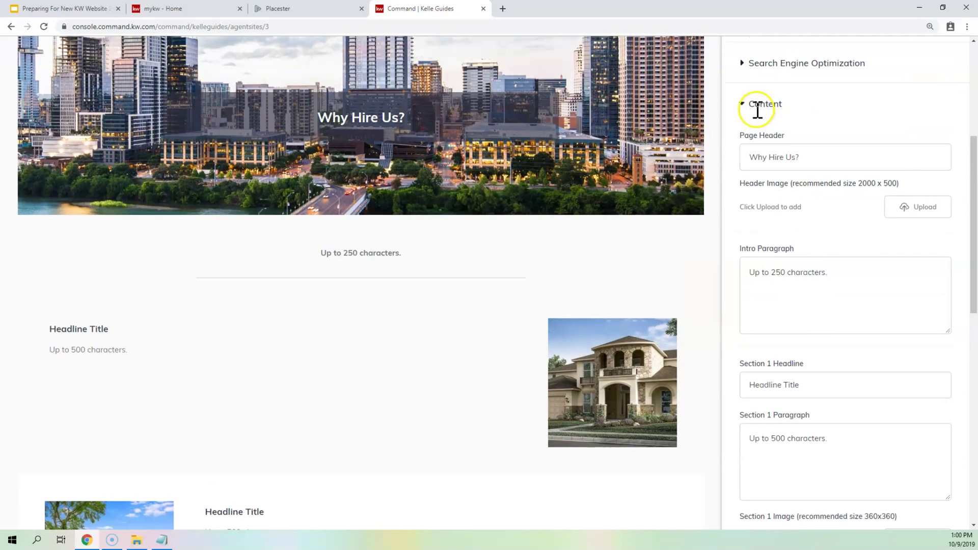
{"action": "left_click", "coordinate": [756, 105]}
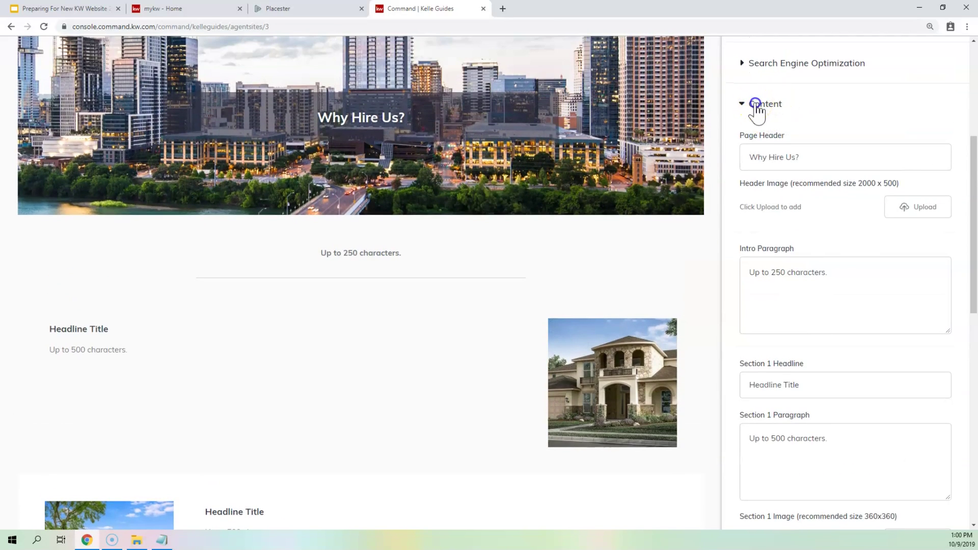
{"action": "left_click", "coordinate": [759, 107]}
{"action": "left_click_drag", "start_coordinate": [815, 157], "coordinate": [742, 159]}
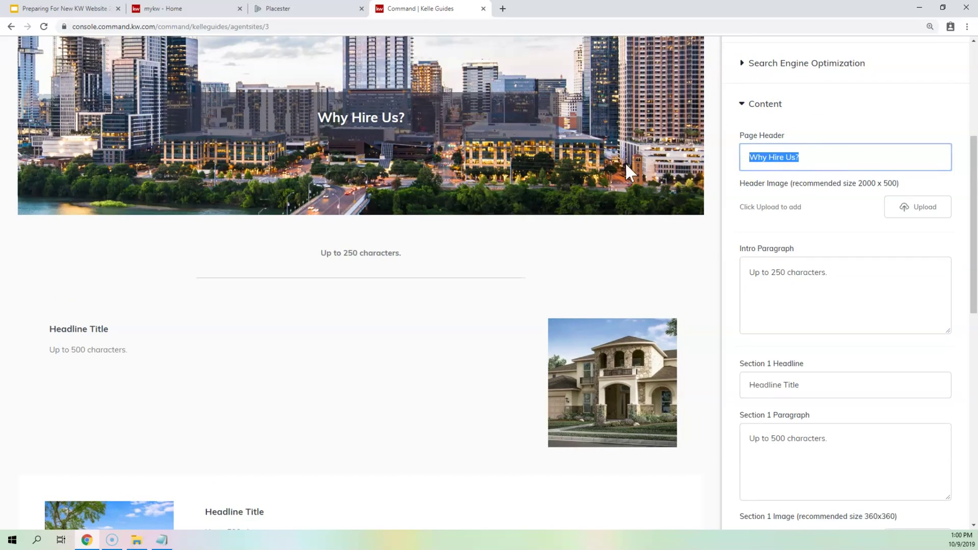
{"action": "left_click_drag", "start_coordinate": [320, 115], "coordinate": [442, 127]}
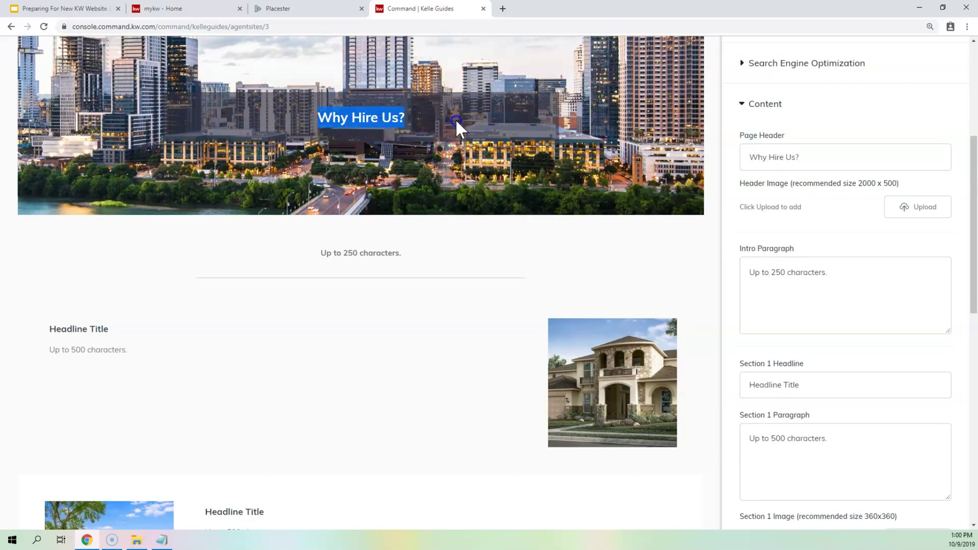
{"action": "left_click_drag", "start_coordinate": [315, 256], "coordinate": [413, 257]}
{"action": "left_click", "coordinate": [882, 313]}
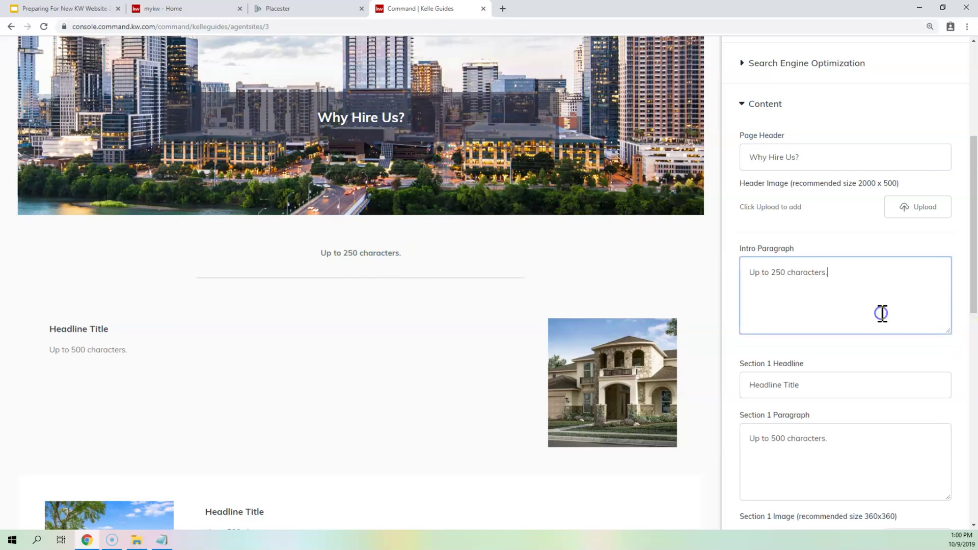
- Replace the intro paragraph with 'This is why you should hire use in 250 characters or less.'
{"action": "key", "text": "ctrl+a"}
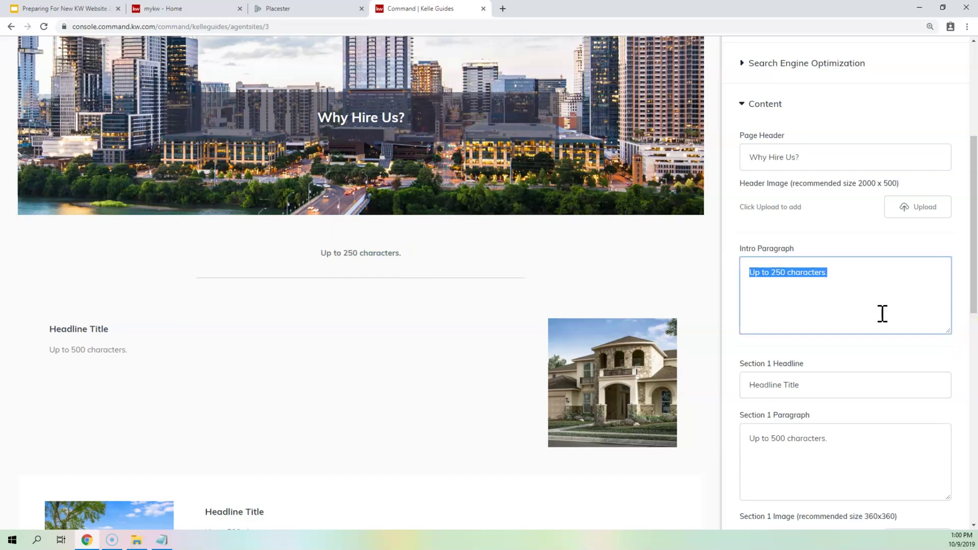
{"action": "type", "text": "This i"}
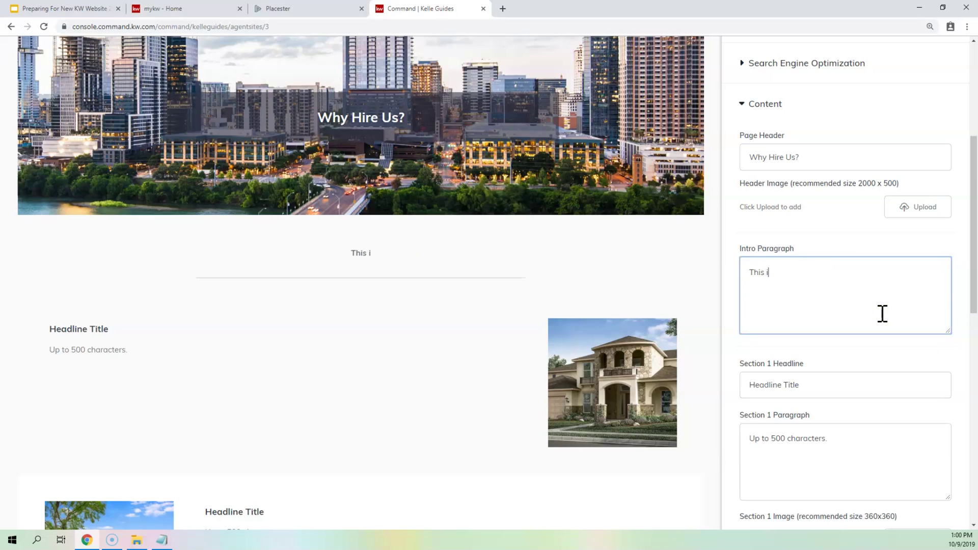
{"action": "type", "text": "s why you should "}
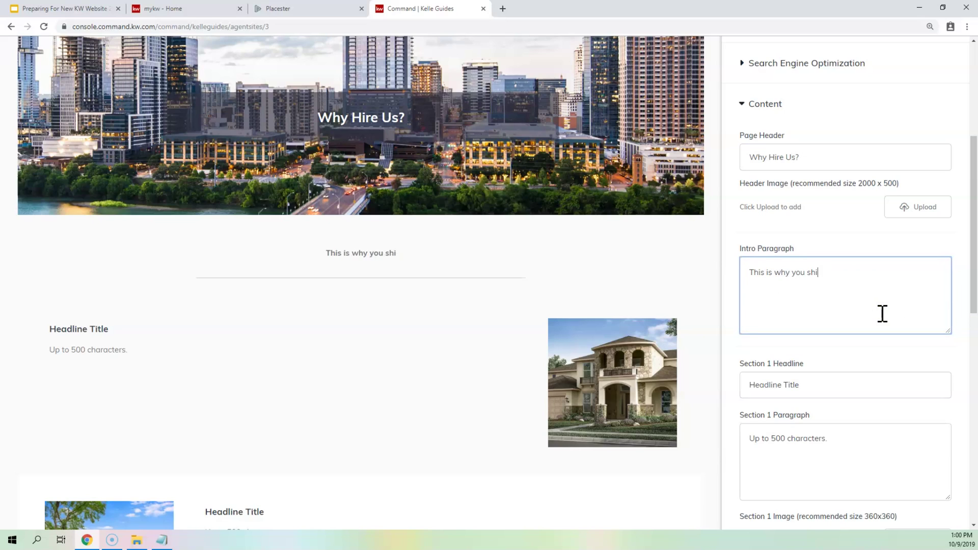
{"action": "type", "text": "hire "}
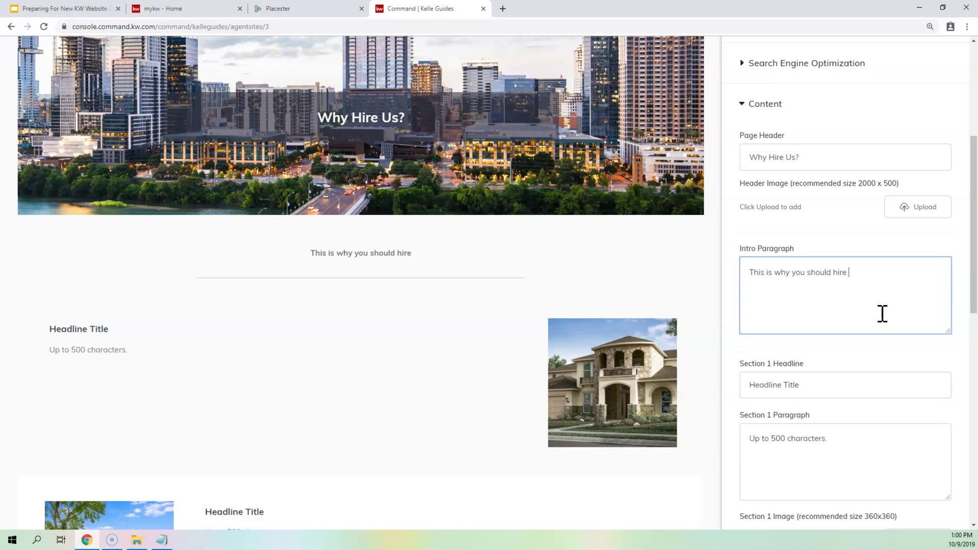
{"action": "type", "text": "use in 250 characters or less."}
{"action": "left_click_drag", "start_coordinate": [253, 254], "coordinate": [638, 245]}
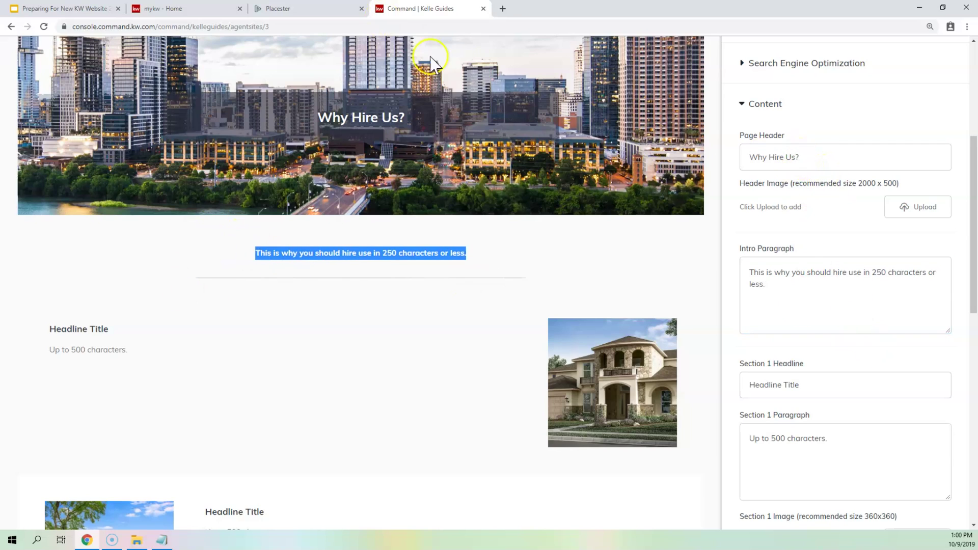
{"action": "scroll", "coordinate": [672, 114], "scroll_direction": "up", "scroll_amount": 1}
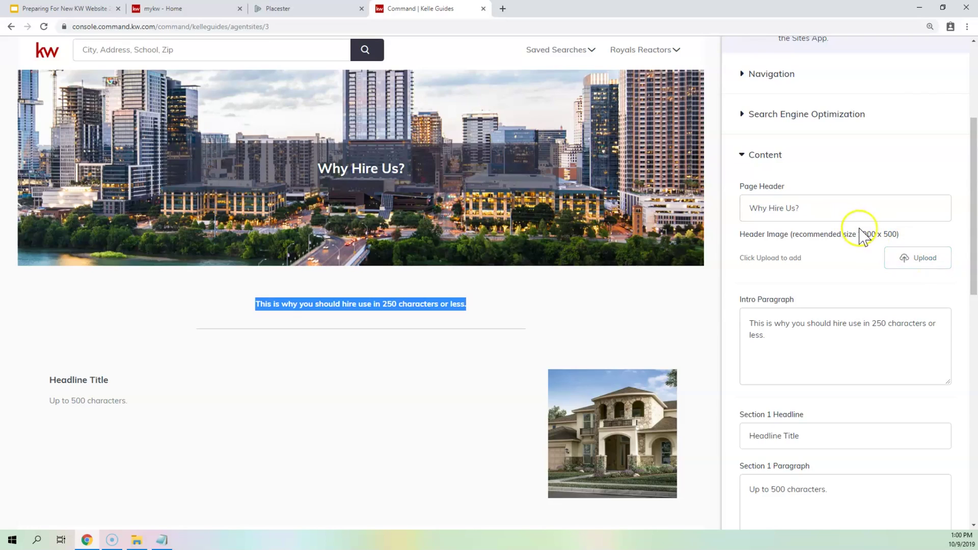
{"action": "left_click_drag", "start_coordinate": [859, 235], "coordinate": [901, 236]}
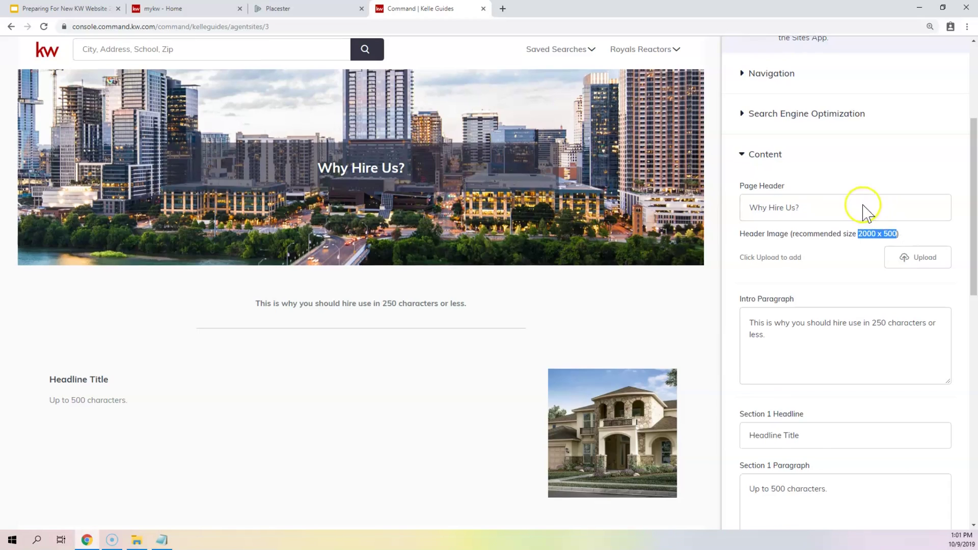
- Retitle the Section 1 headline from 'Headline Title' to 'Our Experience'
{"action": "scroll", "coordinate": [864, 210], "scroll_direction": "down", "scroll_amount": 3}
{"action": "left_click_drag", "start_coordinate": [820, 281], "coordinate": [733, 280]}
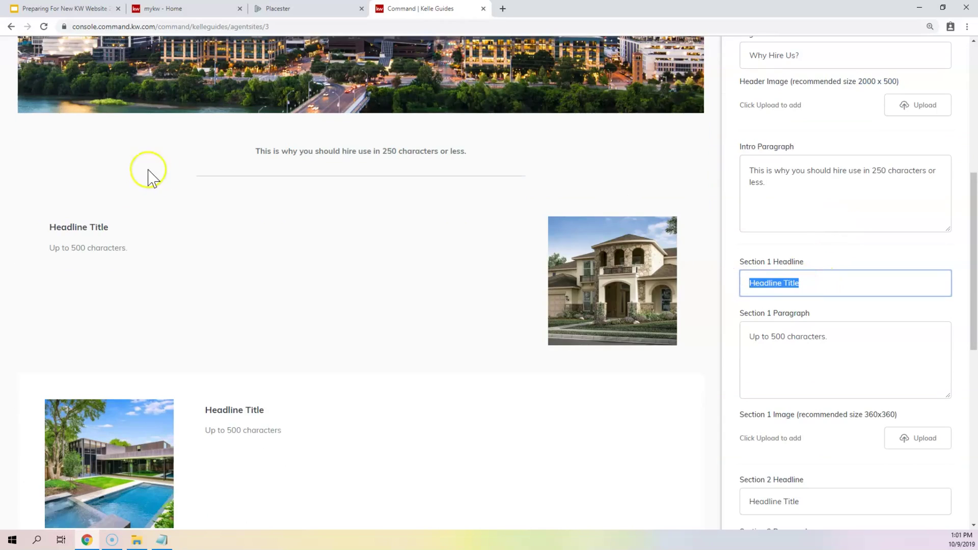
{"action": "left_click_drag", "start_coordinate": [120, 230], "coordinate": [47, 234]}
{"action": "triple_click", "coordinate": [812, 283]}
{"action": "type", "text": "Section 1"}
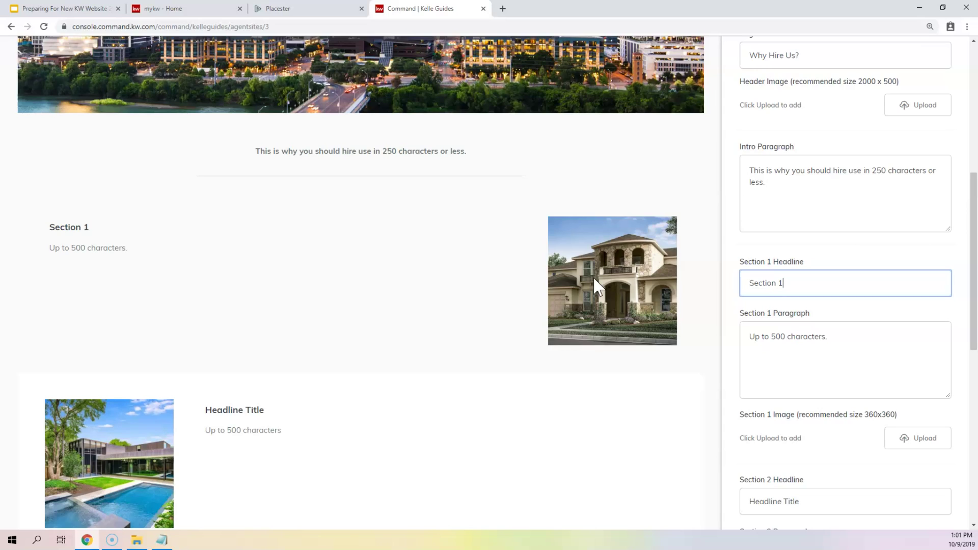
{"action": "key", "text": "ctrl+a"}
{"action": "type", "text": "Our Experience"}
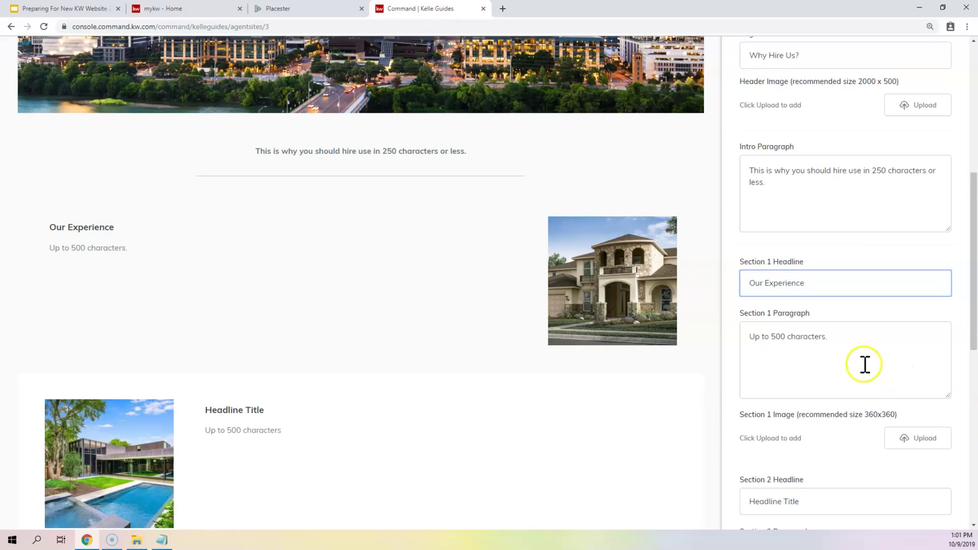
{"action": "key", "text": "Tab"}
- Replace the Section 1 paragraph with text about 40+ years of real estate experience
{"action": "left_click_drag", "start_coordinate": [135, 250], "coordinate": [48, 253]}
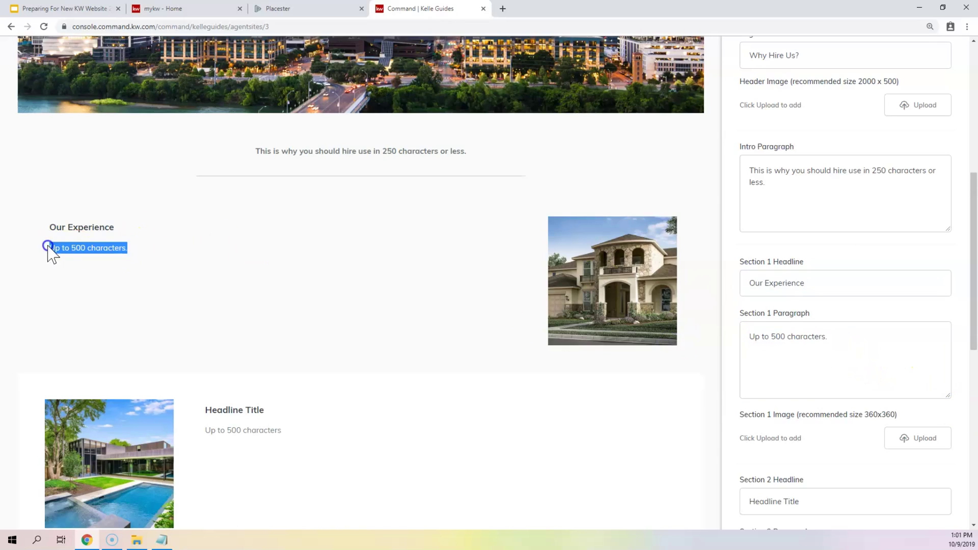
{"action": "left_click", "coordinate": [893, 361]}
{"action": "key", "text": "ctrl+a"}
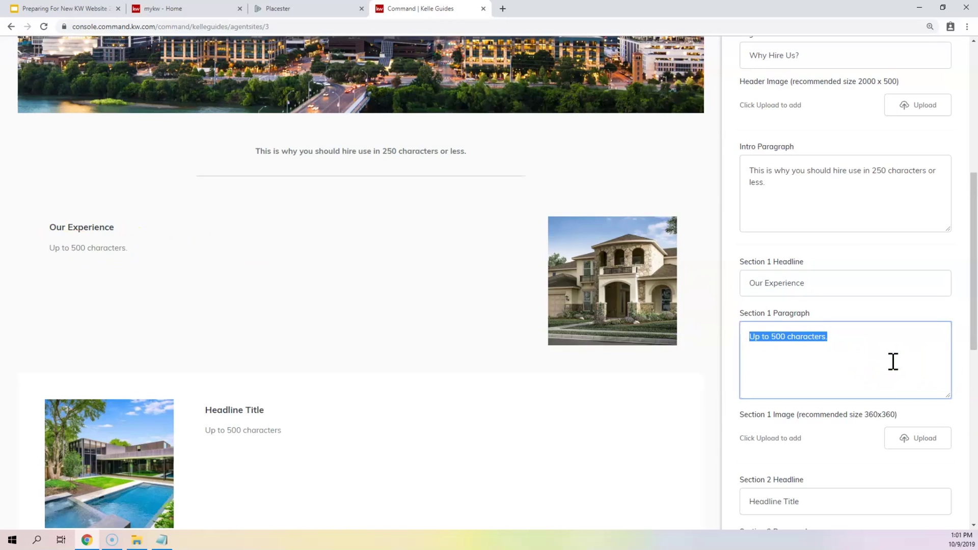
{"action": "type", "text": "We have 40+ years of real "}
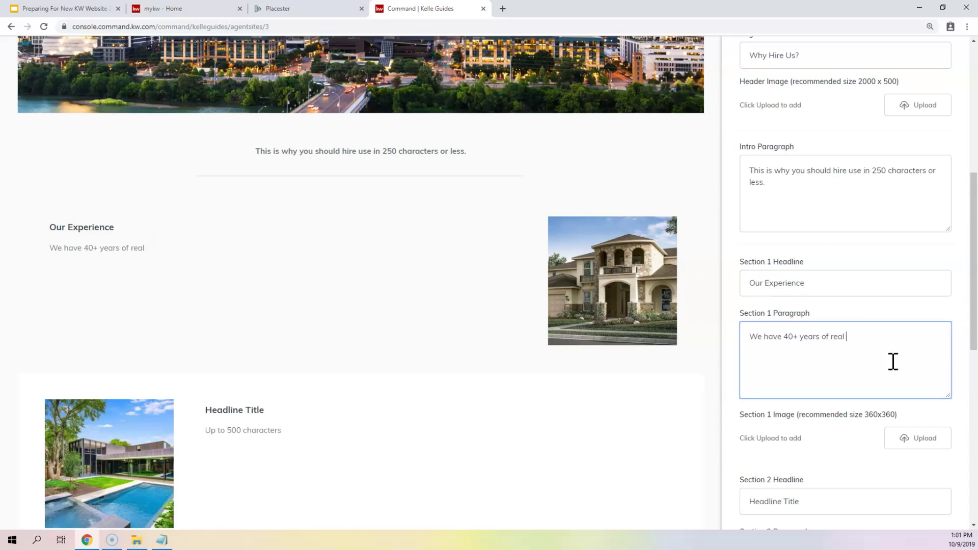
{"action": "type", "text": "estate experience, and i have 500 characters to tell you so."}
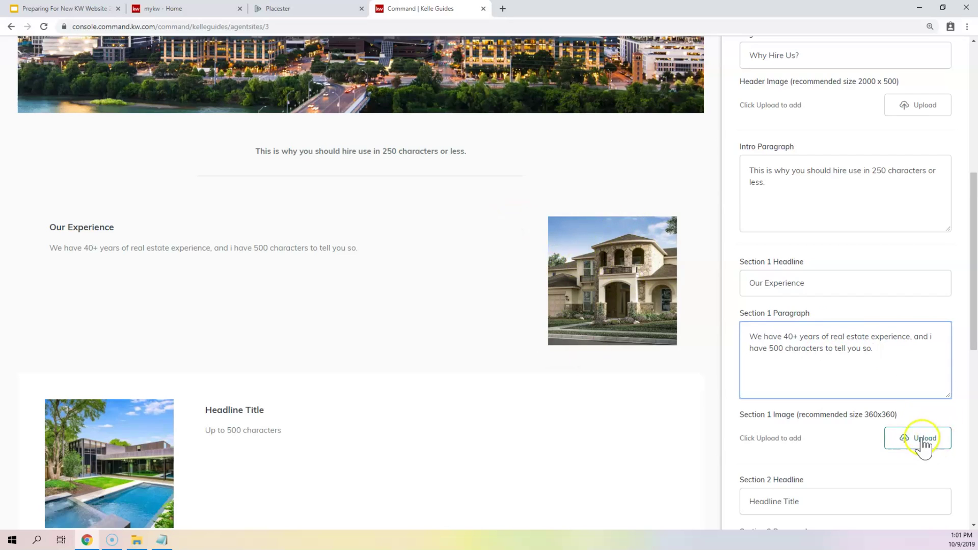
{"action": "left_click_drag", "start_coordinate": [864, 415], "coordinate": [897, 416]}
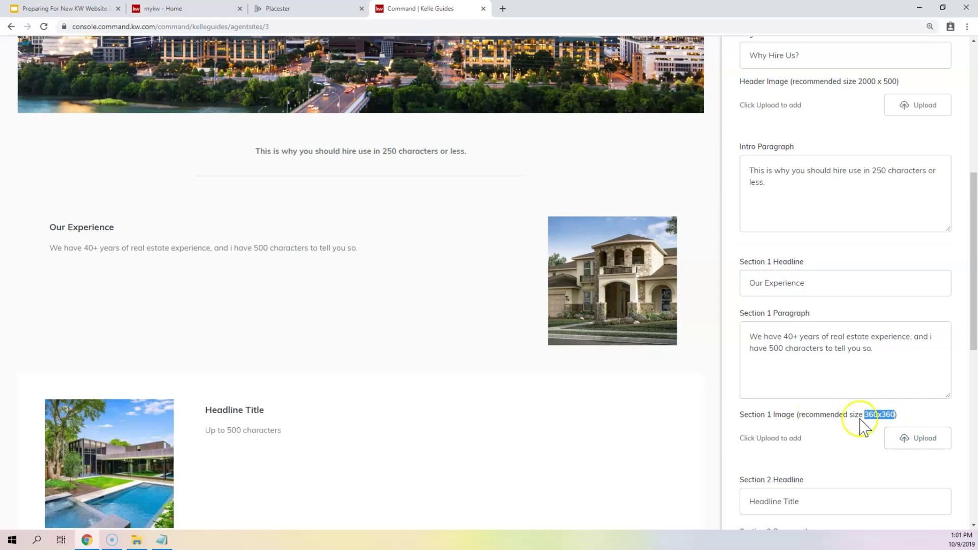
- Rename the Section 2 headline to 'Our Tools'
{"action": "scroll", "coordinate": [821, 270], "scroll_direction": "down", "scroll_amount": 5}
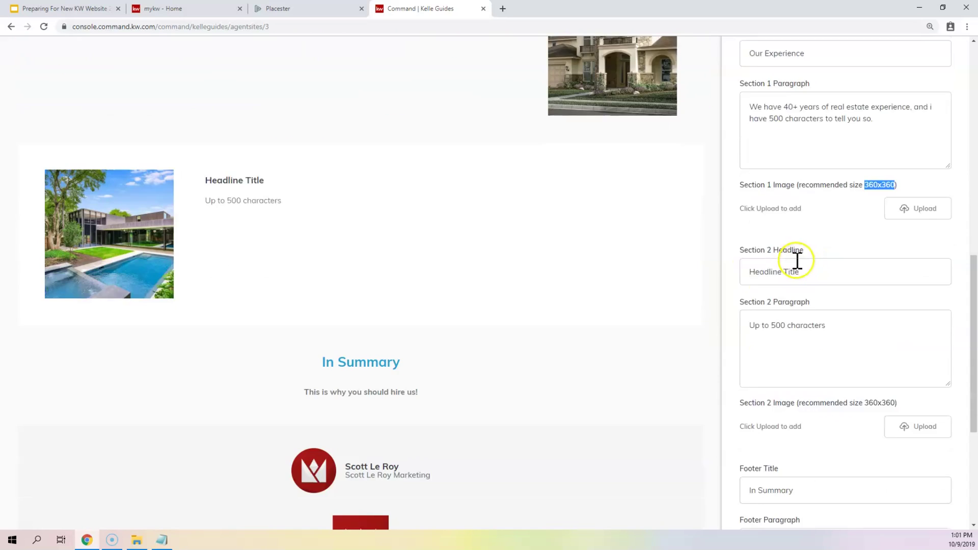
{"action": "left_click_drag", "start_coordinate": [817, 246], "coordinate": [676, 247]}
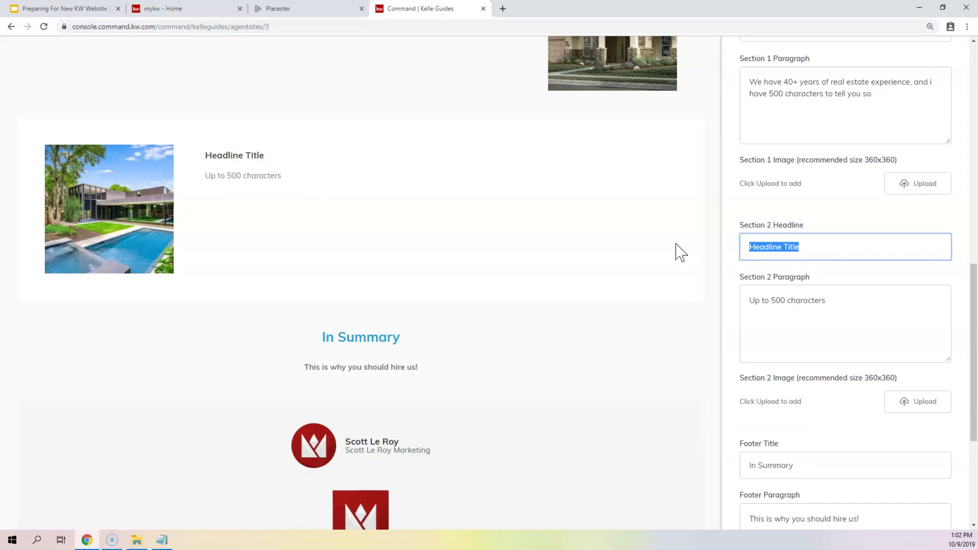
{"action": "type", "text": "Our Tools"}
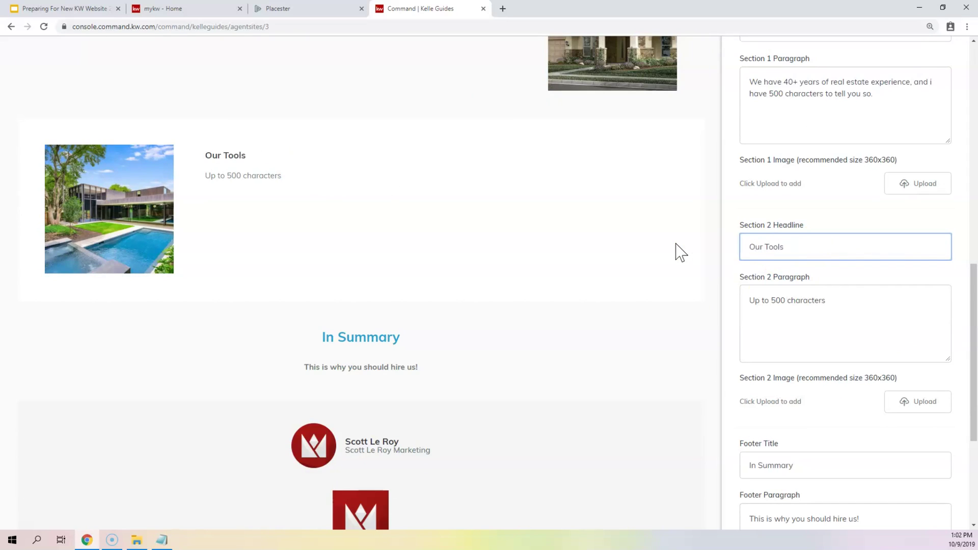
- Replace the Section 2 paragraph with text on the largest agent pool giving listings maximum exposure
{"action": "left_click_drag", "start_coordinate": [831, 301], "coordinate": [657, 299]}
{"action": "type", "text": "We work with t"}
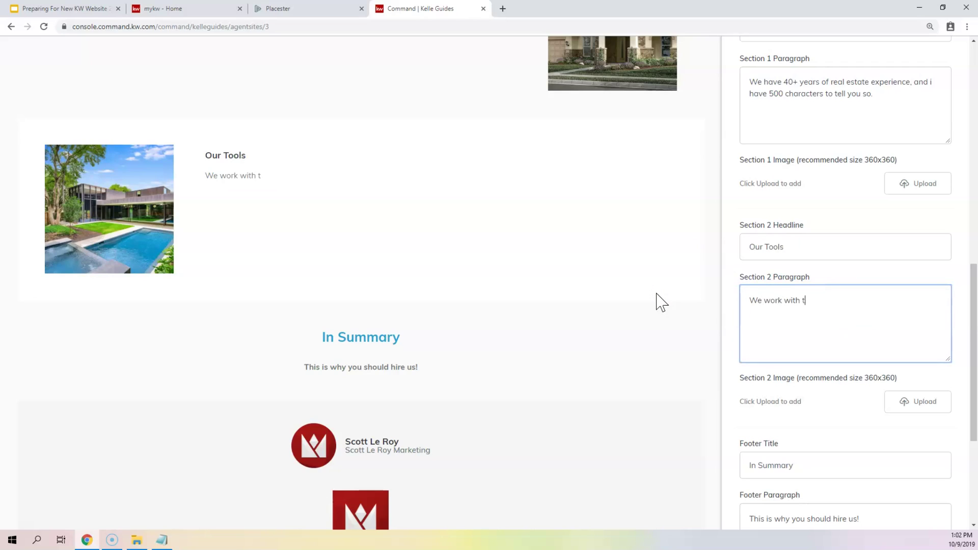
{"action": "type", "text": "he largest pool "}
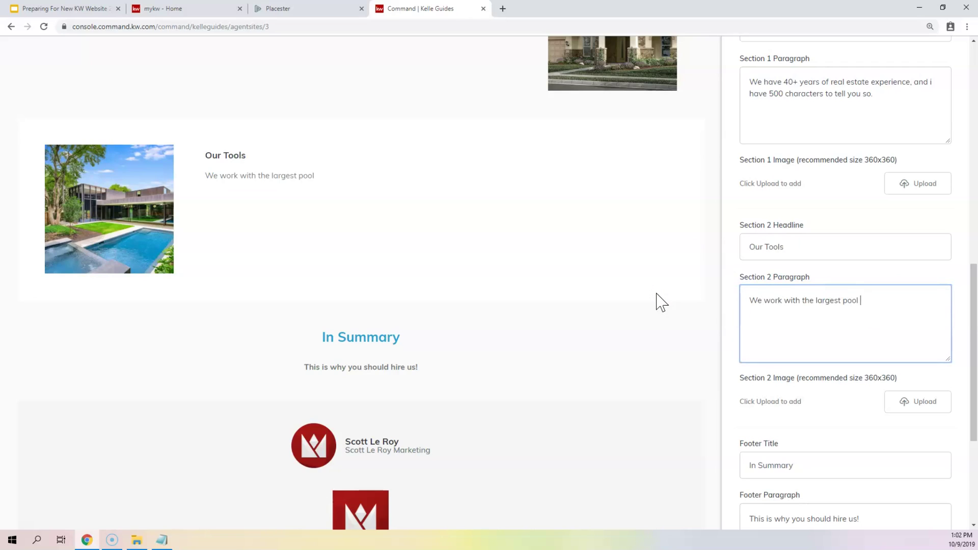
{"action": "type", "text": "of relal estae a"}
{"action": "key", "text": "BackSpace"}
{"action": "key", "text": "BackSpace"}
{"action": "type", "text": "agents in "}
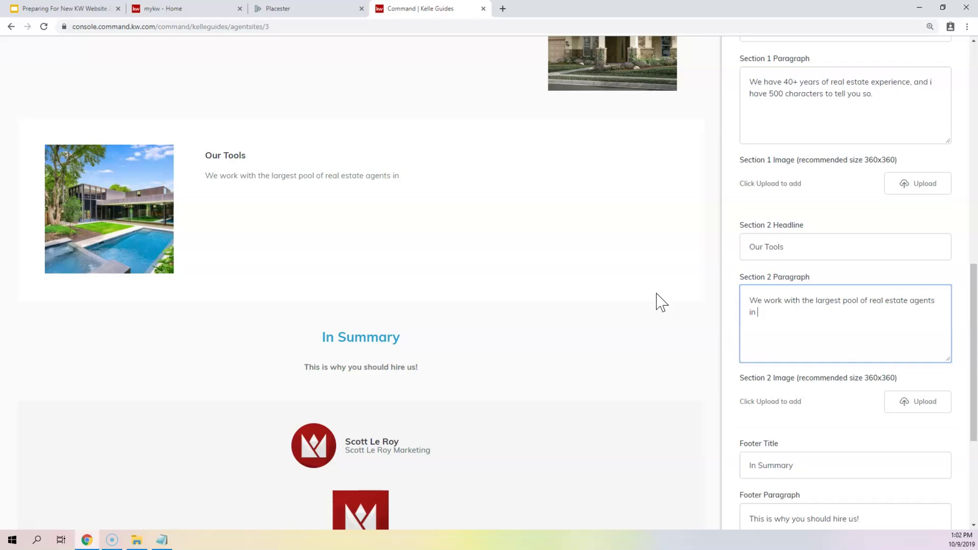
{"action": "type", "text": "the company to m"}
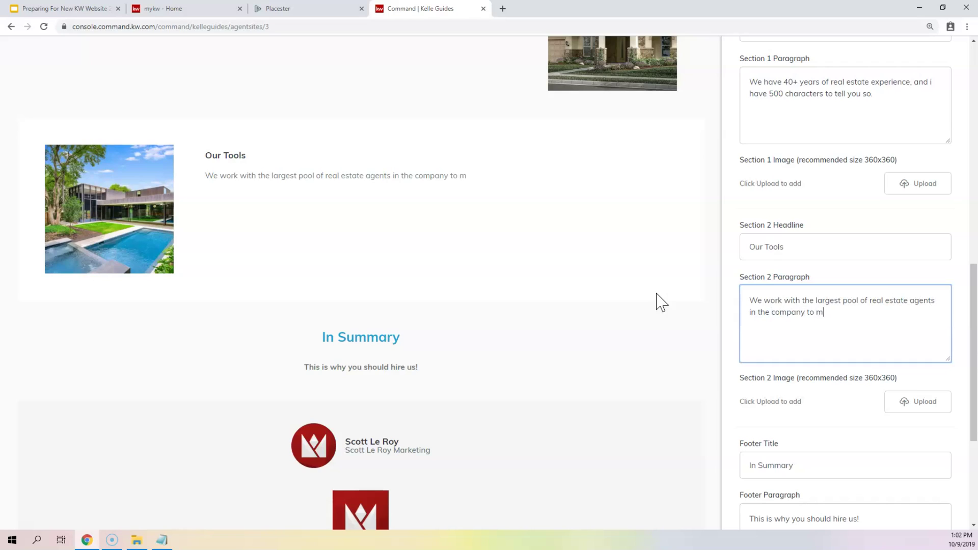
{"action": "type", "text": "ake sure your listing "}
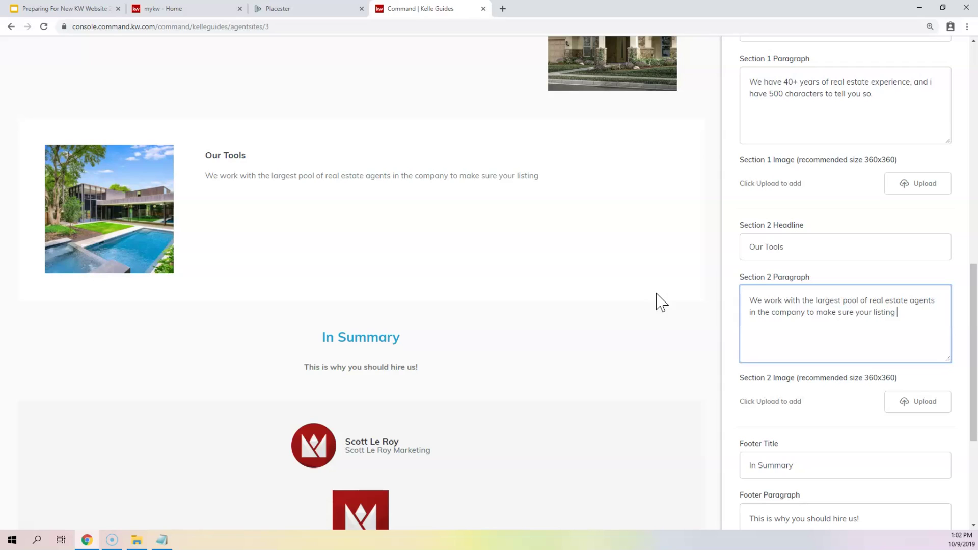
{"action": "type", "text": "geats maximum expoc"}
{"action": "key", "text": "BackSpace"}
{"action": "type", "text": "sure, going on for 500 characters."}
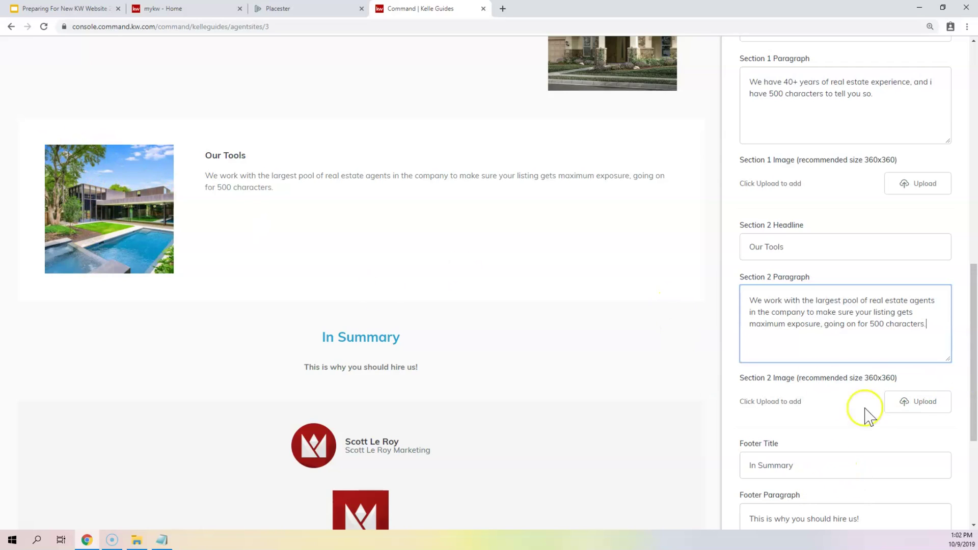
{"action": "left_click_drag", "start_coordinate": [864, 377], "coordinate": [922, 408]}
- Change the footer title from 'In Summary' to 'The Bottom Line'
{"action": "scroll", "coordinate": [483, 256], "scroll_direction": "down", "scroll_amount": 3}
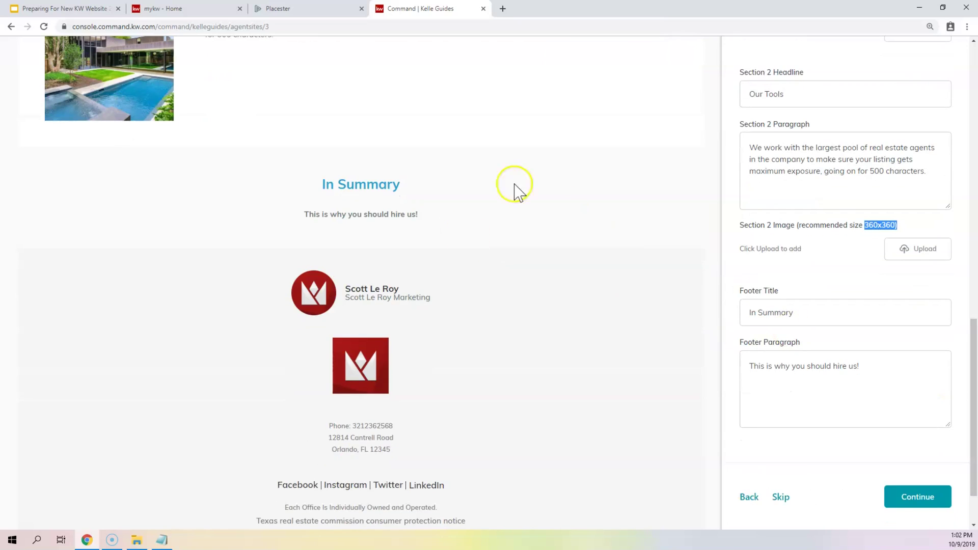
{"action": "left_click_drag", "start_coordinate": [826, 308], "coordinate": [703, 312]}
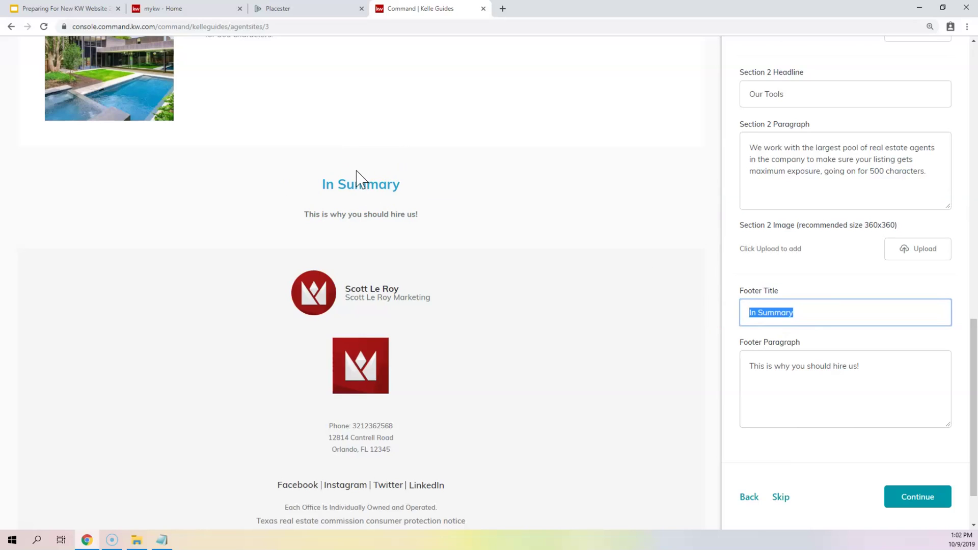
{"action": "type", "text": "The oBo"}
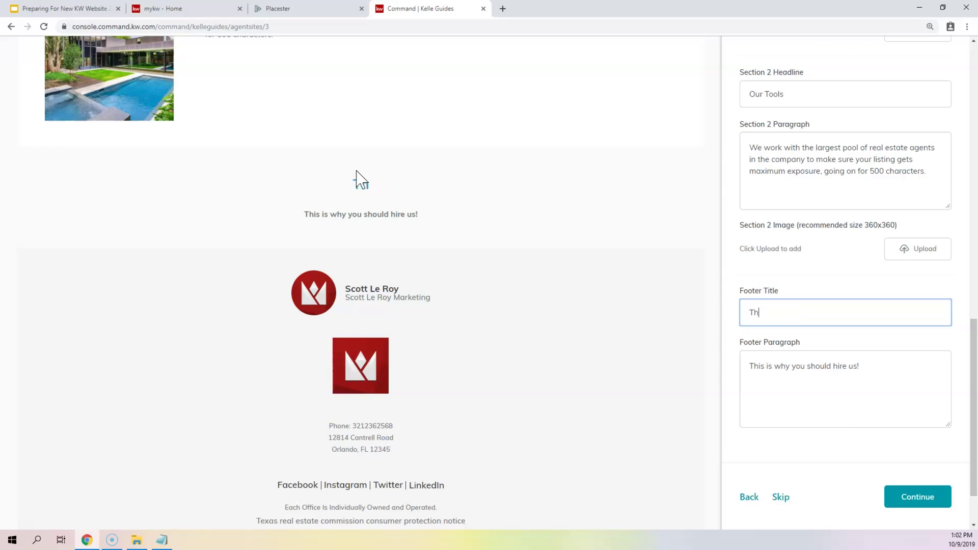
{"action": "key", "text": "BackSpace"}
{"action": "key", "text": "BackSpace"}
{"action": "key", "text": "BackSpace"}
{"action": "type", "text": "Bottom LIne"}
{"action": "key", "text": "BackSpace"}
{"action": "key", "text": "BackSpace"}
{"action": "key", "text": "BackSpace"}
{"action": "type", "text": "ine!"}
{"action": "key", "text": "BackSpace"}
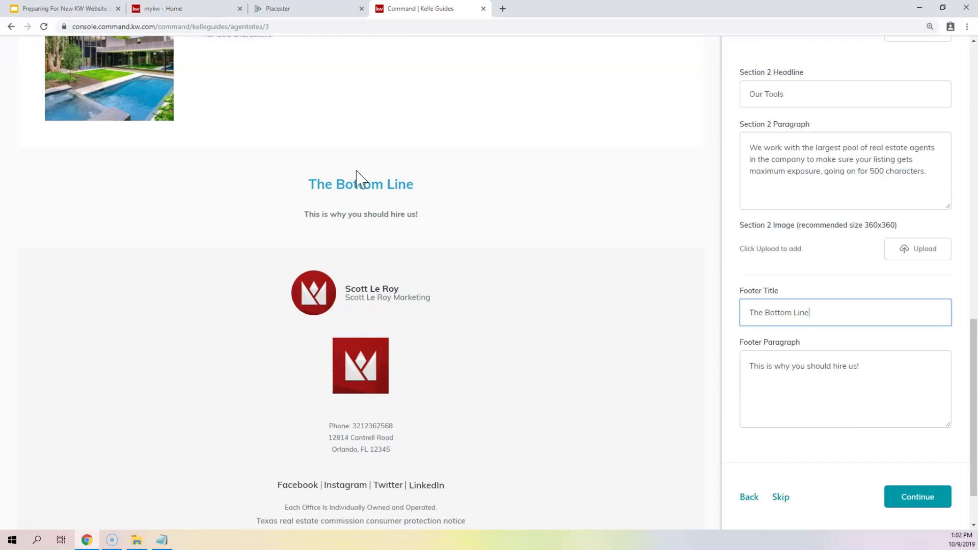
- Review the footer paragraph and save the page to advance to the About page step
{"action": "left_click", "coordinate": [869, 402]}
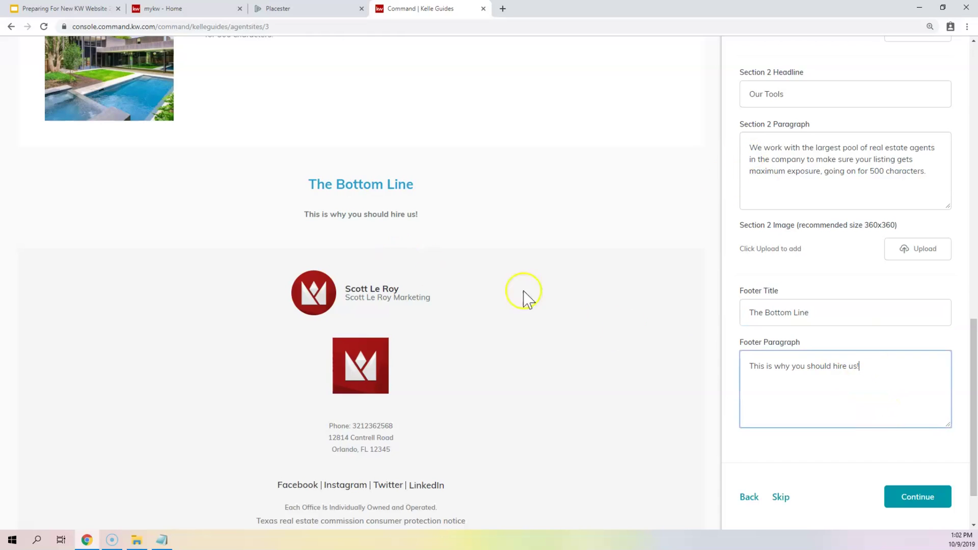
{"action": "left_click_drag", "start_coordinate": [891, 380], "coordinate": [710, 364]}
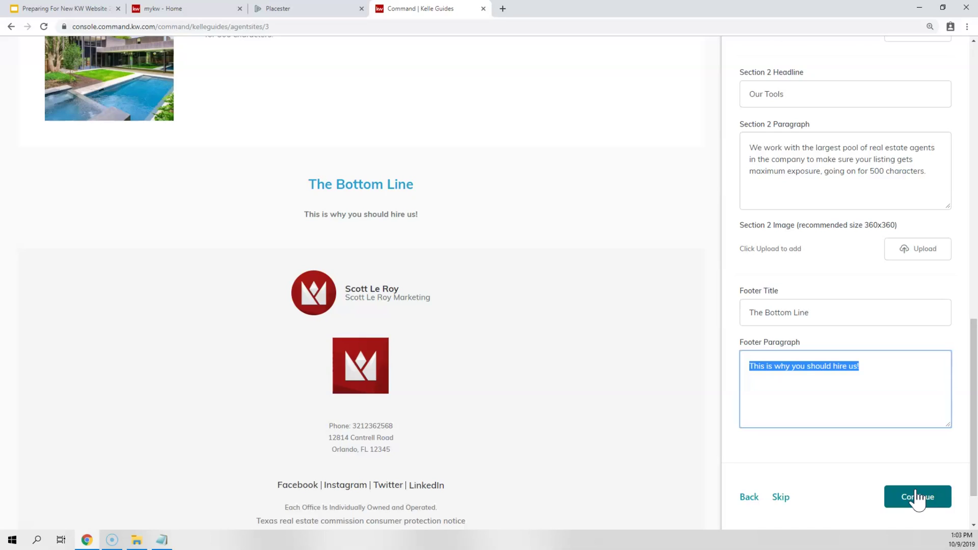
{"action": "left_click", "coordinate": [918, 497]}
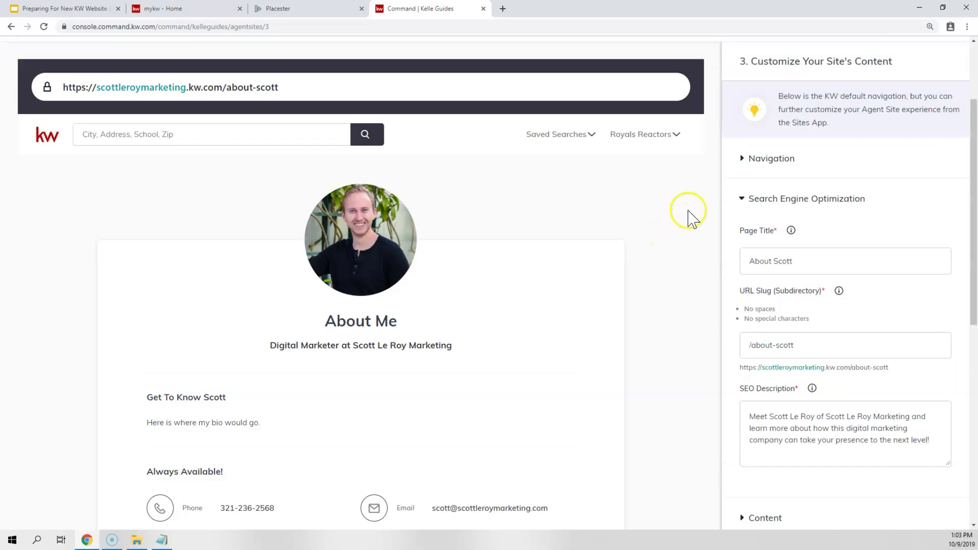
- Try reordering the navigation pages, leaving Company Profile, About Me and Contact Us in order
{"action": "left_click", "coordinate": [772, 159]}
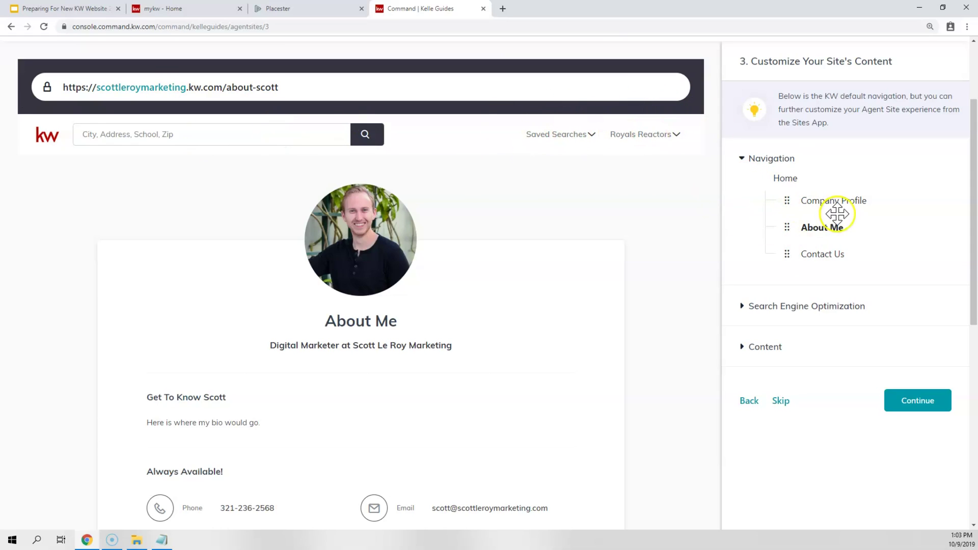
{"action": "left_click_drag", "start_coordinate": [790, 229], "coordinate": [791, 203]}
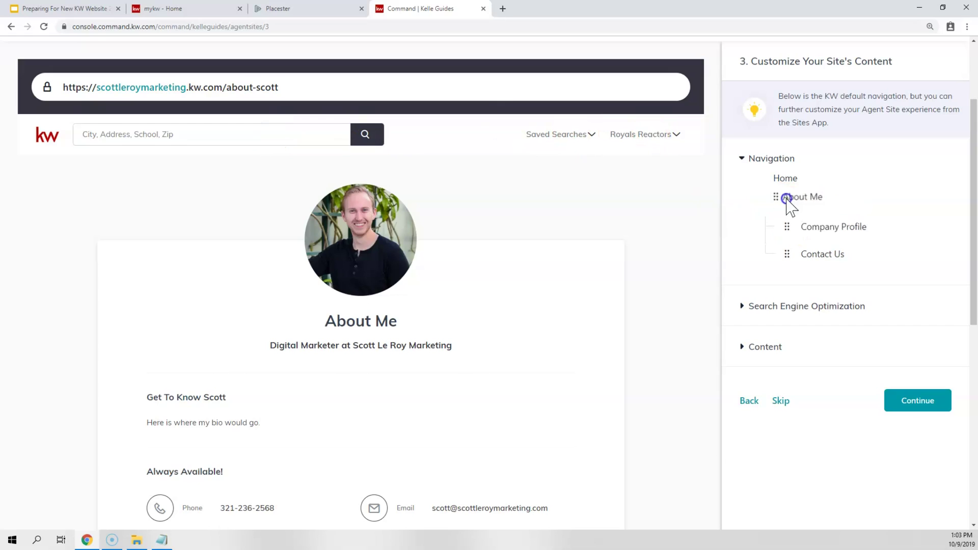
{"action": "left_click_drag", "start_coordinate": [788, 254], "coordinate": [793, 227]}
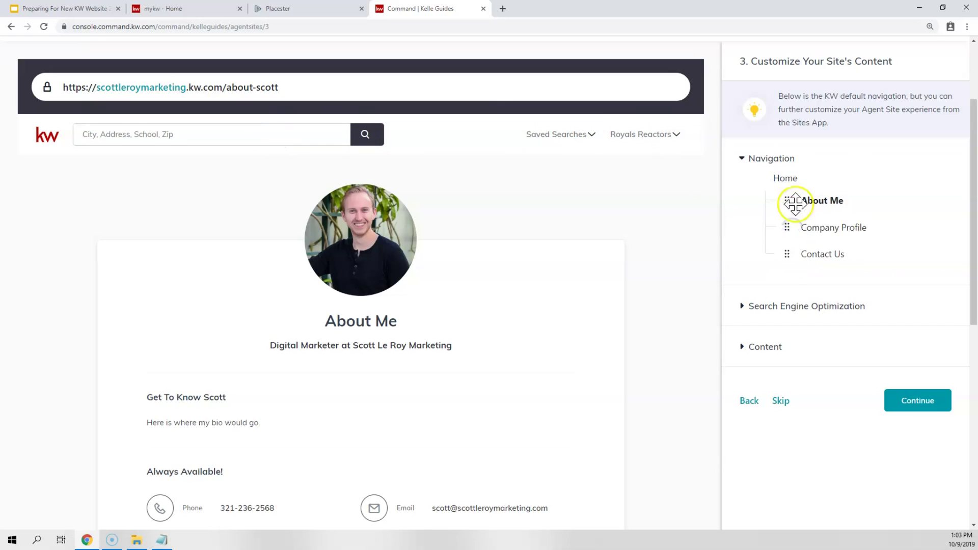
{"action": "left_click", "coordinate": [787, 161]}
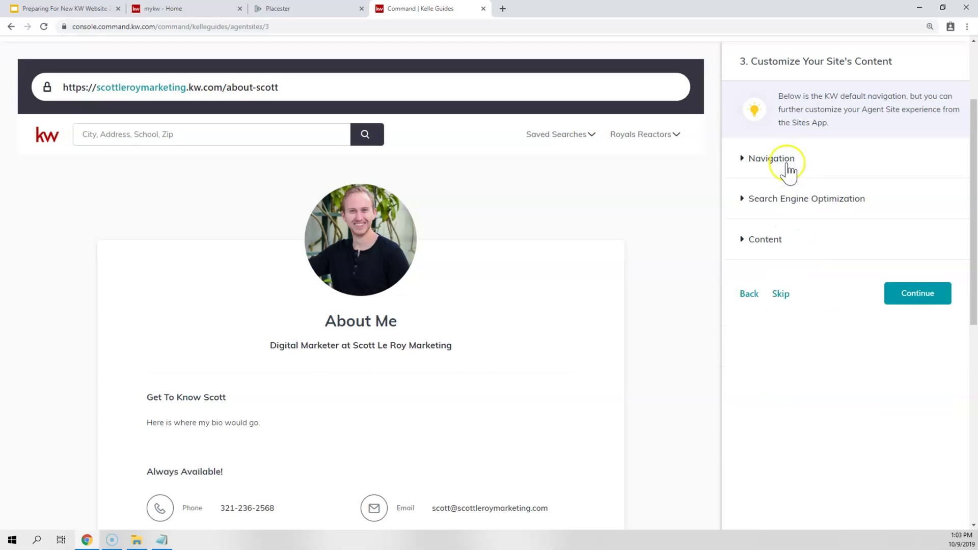
{"action": "left_click", "coordinate": [787, 162]}
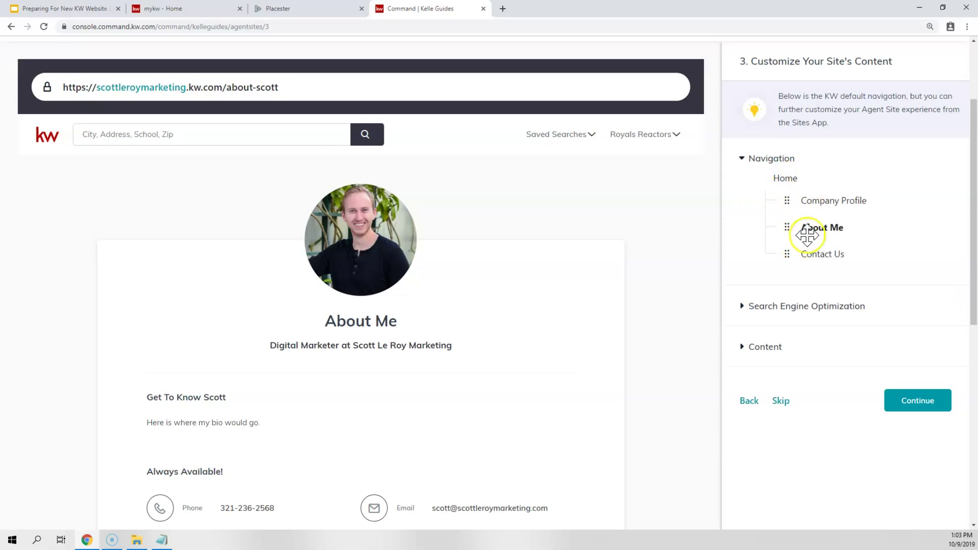
{"action": "left_click", "coordinate": [787, 163]}
{"action": "left_click", "coordinate": [780, 198]}
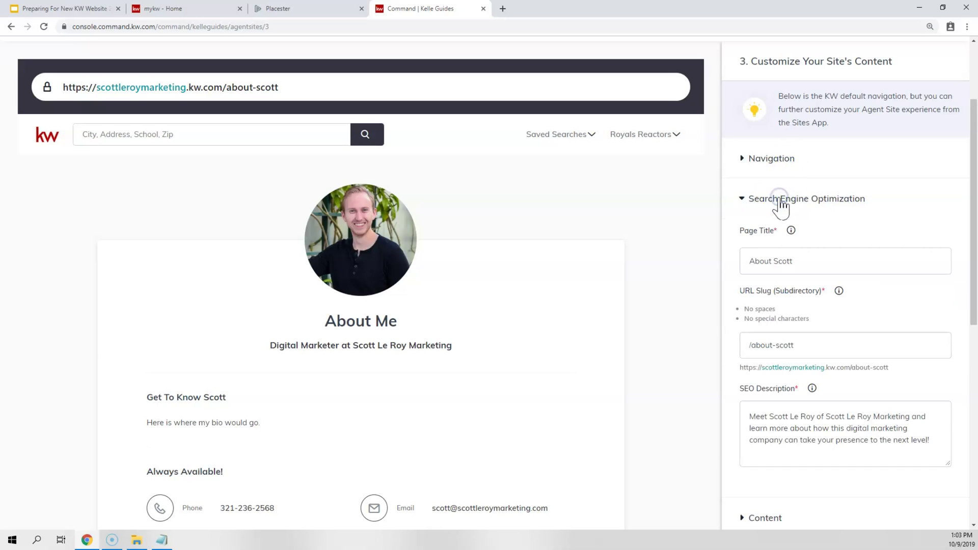
- Replace the About page's name-based URL slug with 'about' and expand its Content fields
{"action": "scroll", "coordinate": [780, 199], "scroll_direction": "down", "scroll_amount": 3}
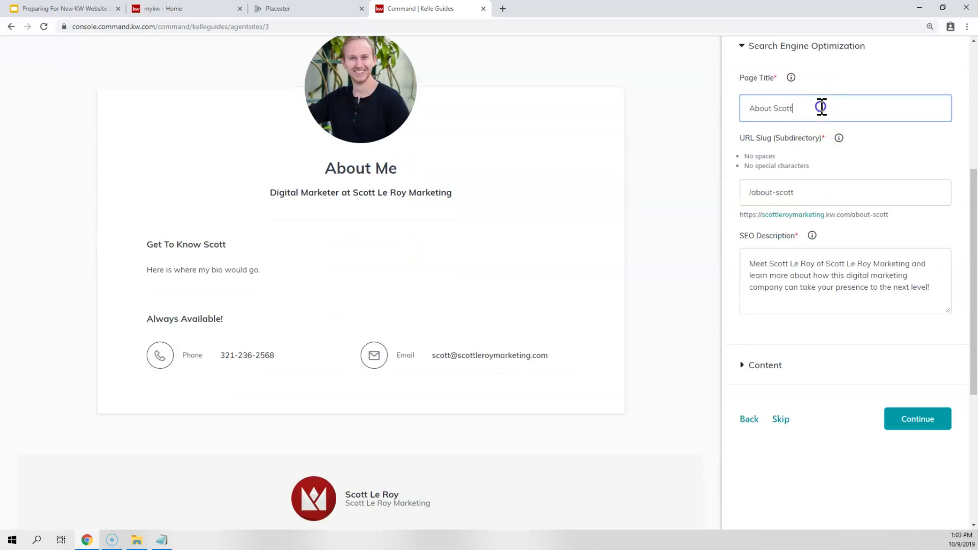
{"action": "left_click_drag", "start_coordinate": [821, 107], "coordinate": [740, 123]}
{"action": "left_click_drag", "start_coordinate": [812, 192], "coordinate": [752, 194]}
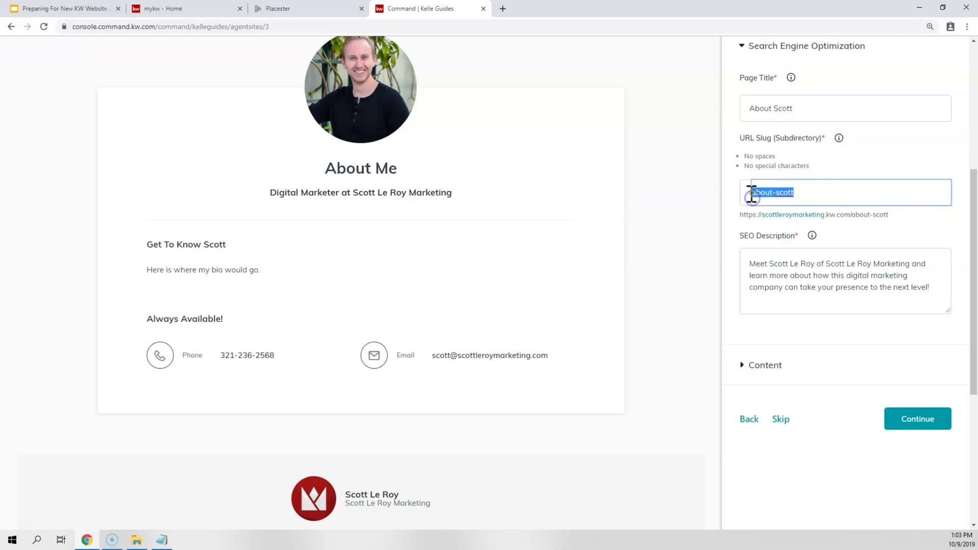
{"action": "scroll", "coordinate": [503, 173], "scroll_direction": "up", "scroll_amount": 5}
{"action": "scroll", "coordinate": [589, 233], "scroll_direction": "down", "scroll_amount": 2}
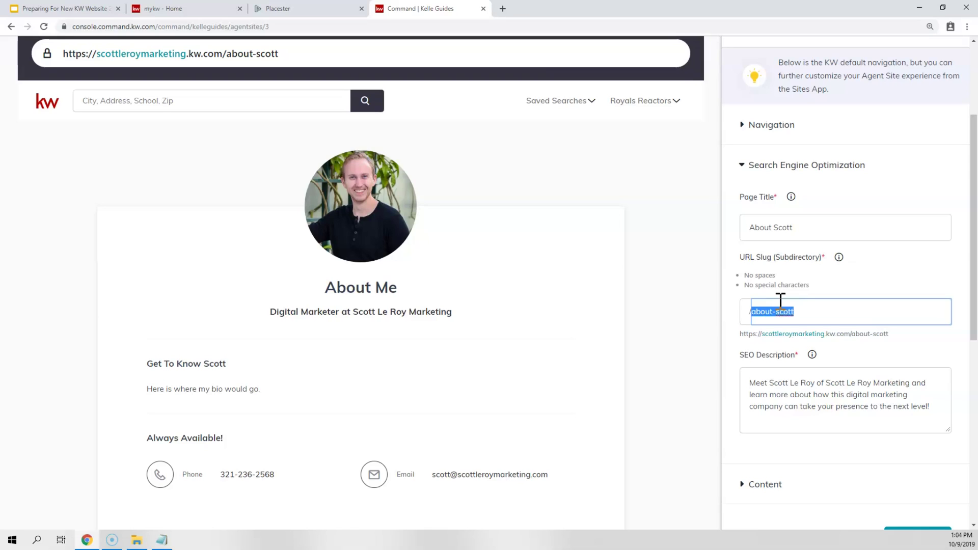
{"action": "type", "text": "about"}
{"action": "left_click", "coordinate": [815, 391]}
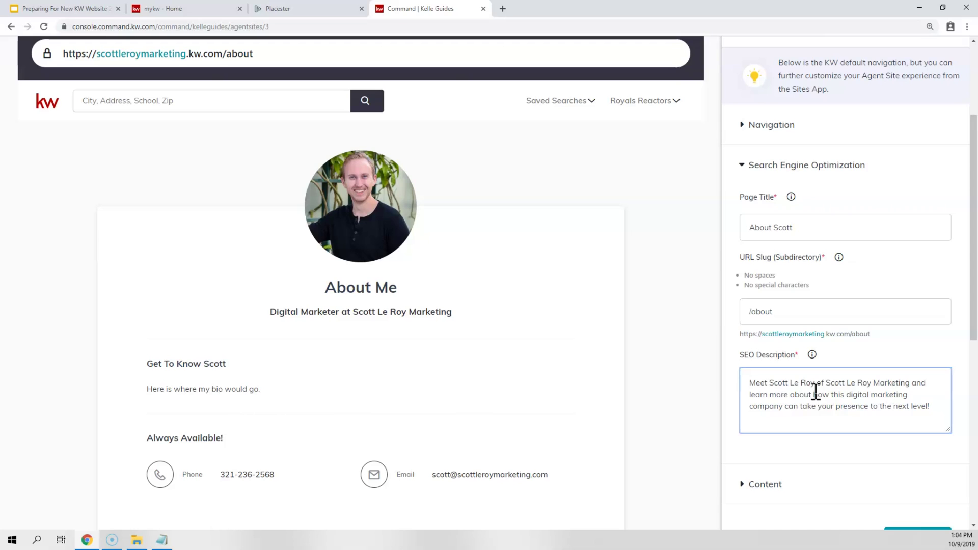
{"action": "scroll", "coordinate": [795, 239], "scroll_direction": "down", "scroll_amount": 5}
{"action": "left_click", "coordinate": [772, 236]}
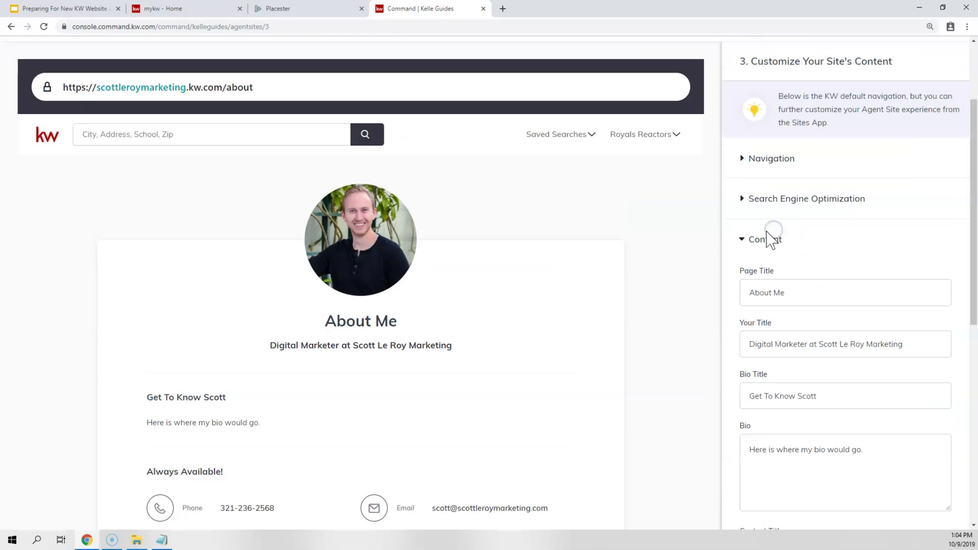
- Change the About page title from 'About Me' to 'About' plus the agent's first name
{"action": "left_click_drag", "start_coordinate": [797, 290], "coordinate": [730, 292]}
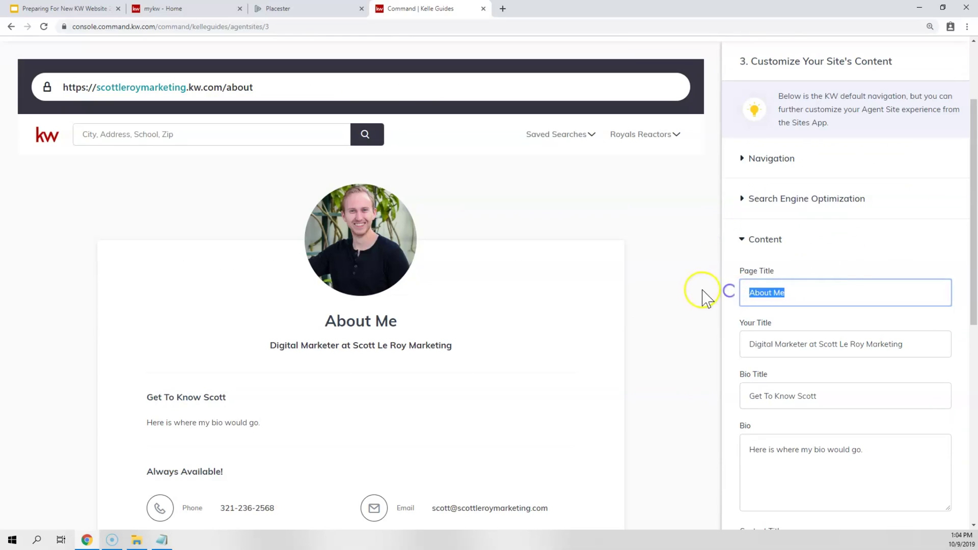
{"action": "left_click_drag", "start_coordinate": [398, 322], "coordinate": [323, 327]}
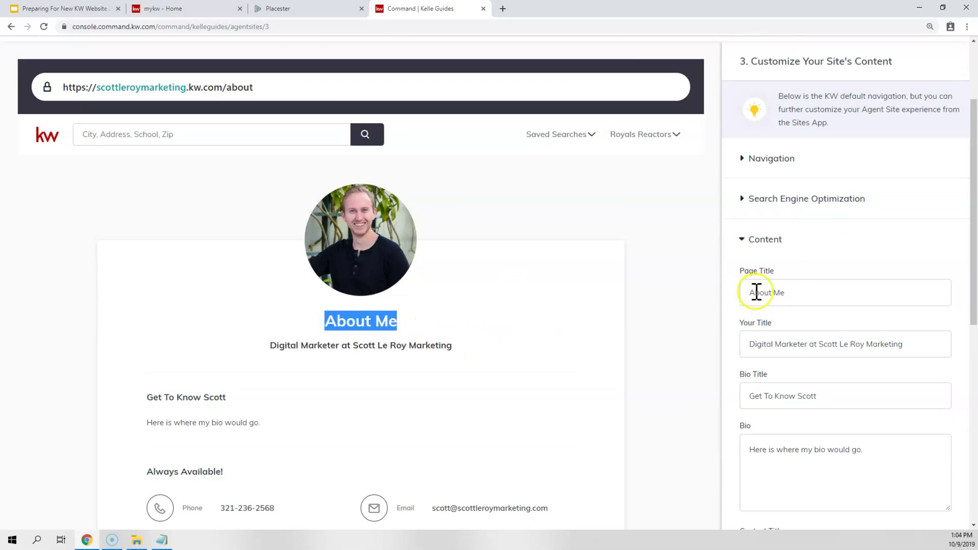
{"action": "left_click", "coordinate": [775, 292]}
{"action": "key", "text": "BackSpace"}
{"action": "key", "text": "BackSpace"}
{"action": "type", "text": "Scott"}
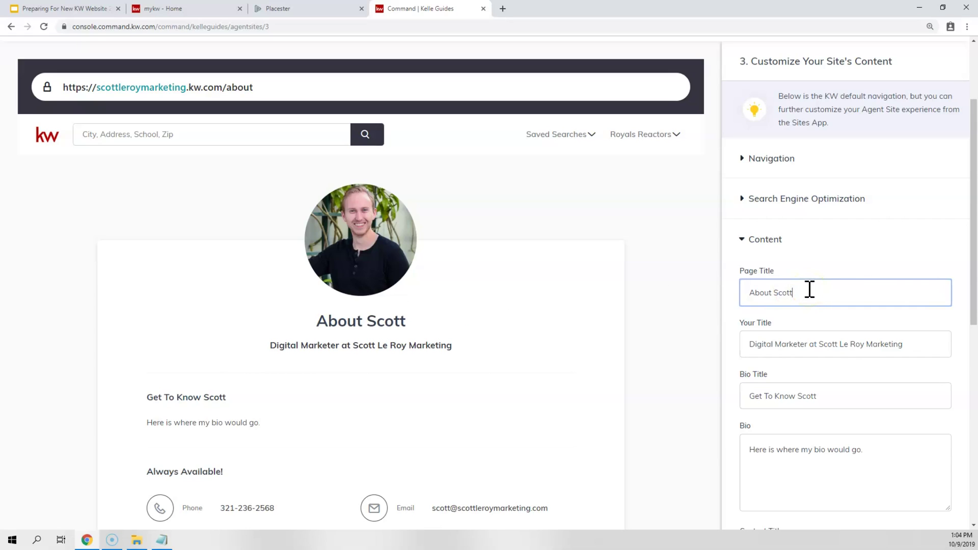
- Review the Your Title, Bio Title and placeholder Bio fields against the preview
{"action": "left_click_drag", "start_coordinate": [928, 345], "coordinate": [732, 342]}
{"action": "left_click_drag", "start_coordinate": [277, 346], "coordinate": [454, 352]}
{"action": "left_click", "coordinate": [794, 348]}
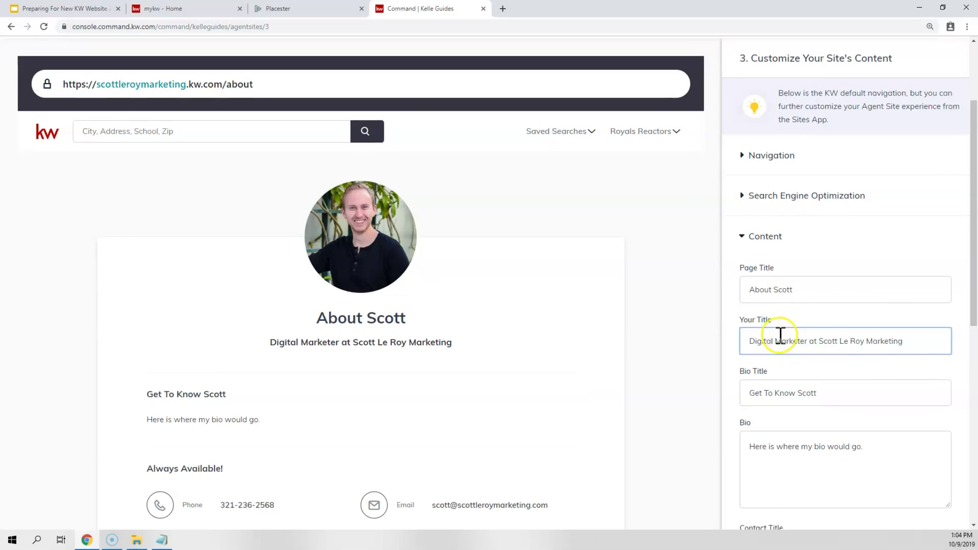
{"action": "scroll", "coordinate": [383, 343], "scroll_direction": "down", "scroll_amount": 2}
{"action": "left_click", "coordinate": [233, 297]}
{"action": "left_click_drag", "start_coordinate": [234, 297], "coordinate": [146, 295]}
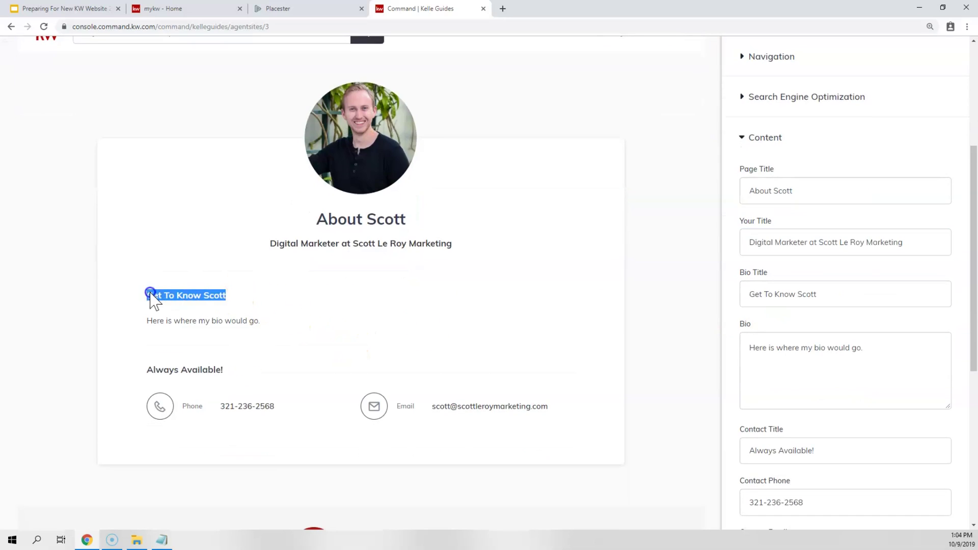
{"action": "left_click_drag", "start_coordinate": [841, 297], "coordinate": [685, 301]}
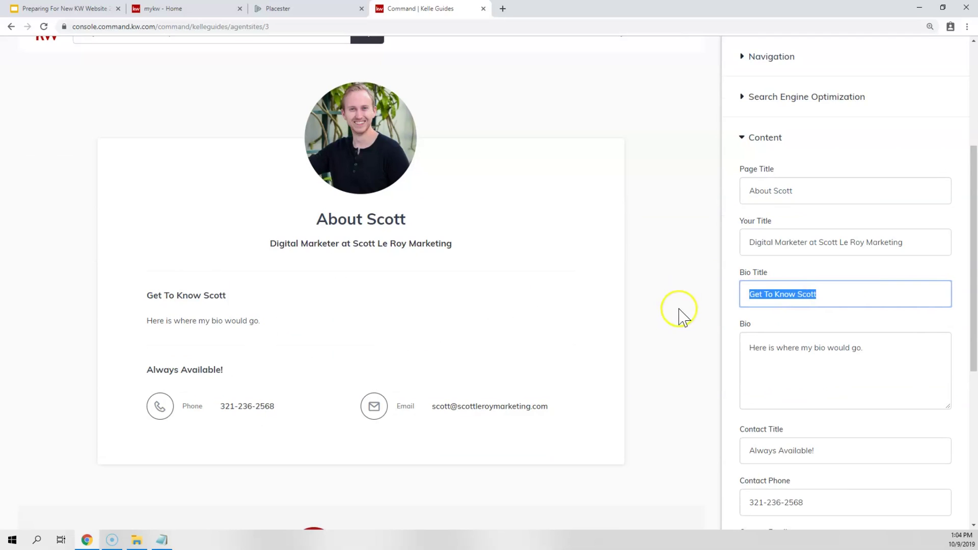
{"action": "left_click_drag", "start_coordinate": [912, 355], "coordinate": [147, 323]}
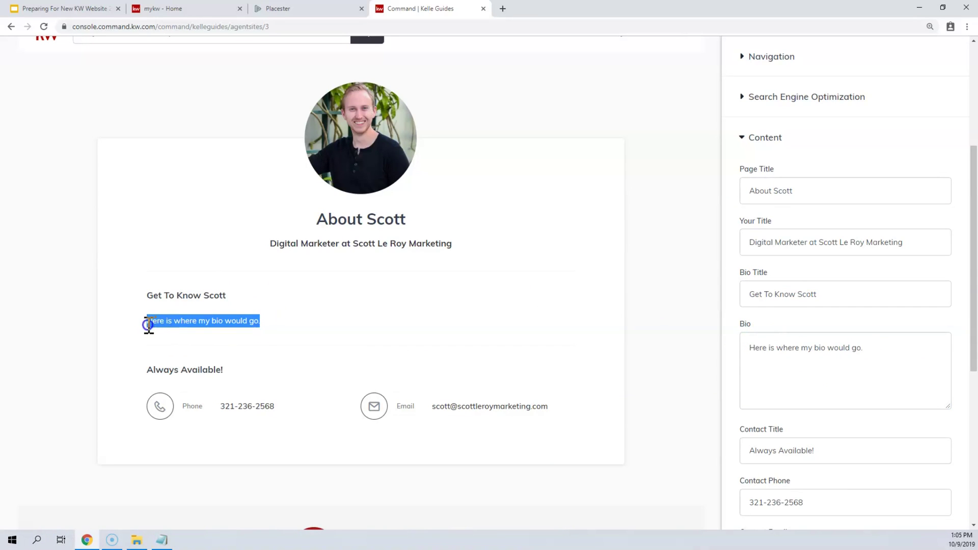
{"action": "scroll", "coordinate": [661, 262], "scroll_direction": "down", "scroll_amount": 3}
{"action": "scroll", "coordinate": [633, 280], "scroll_direction": "up", "scroll_amount": 1}
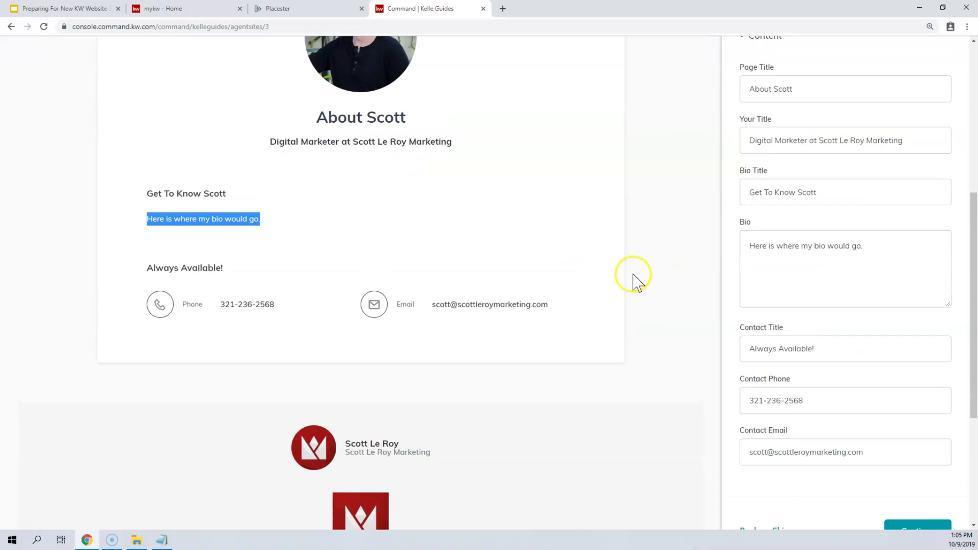
{"action": "left_click", "coordinate": [867, 256]}
{"action": "left_click_drag", "start_coordinate": [888, 252], "coordinate": [725, 257]}
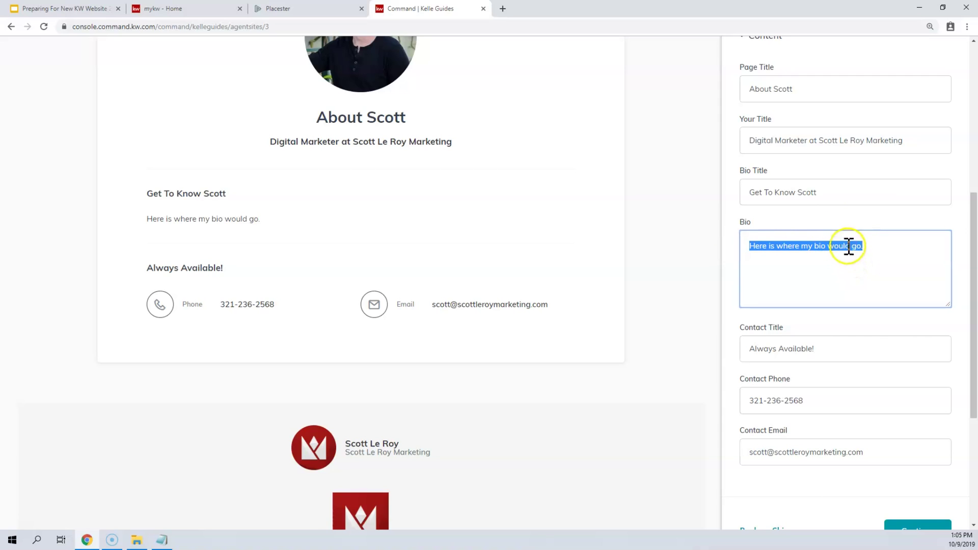
- Review the 'Always Available!' contact title and the contact email shown in the preview
{"action": "left_click", "coordinate": [856, 357]}
{"action": "left_click_drag", "start_coordinate": [734, 329], "coordinate": [781, 331]}
{"action": "left_click_drag", "start_coordinate": [144, 267], "coordinate": [236, 265]}
{"action": "left_click_drag", "start_coordinate": [832, 343], "coordinate": [705, 341]}
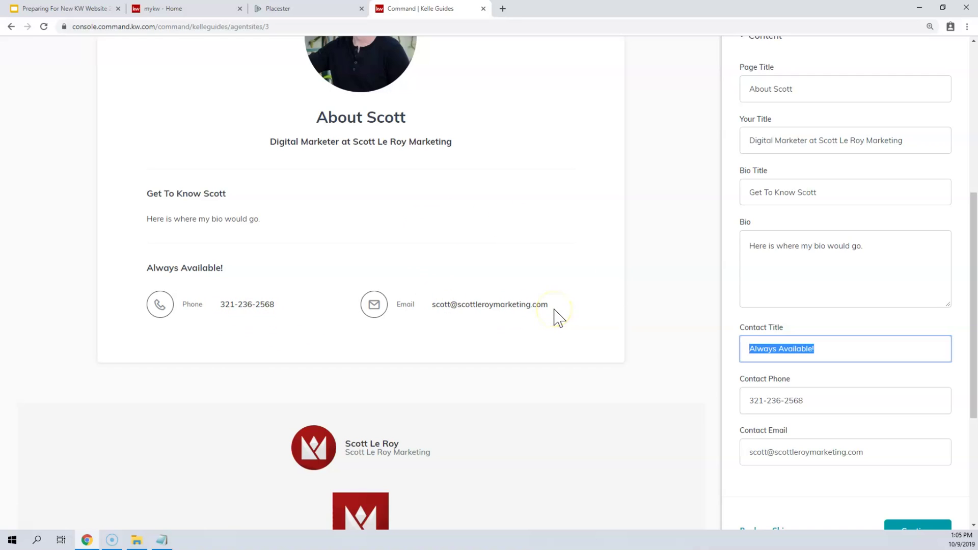
{"action": "left_click_drag", "start_coordinate": [555, 309], "coordinate": [430, 302]}
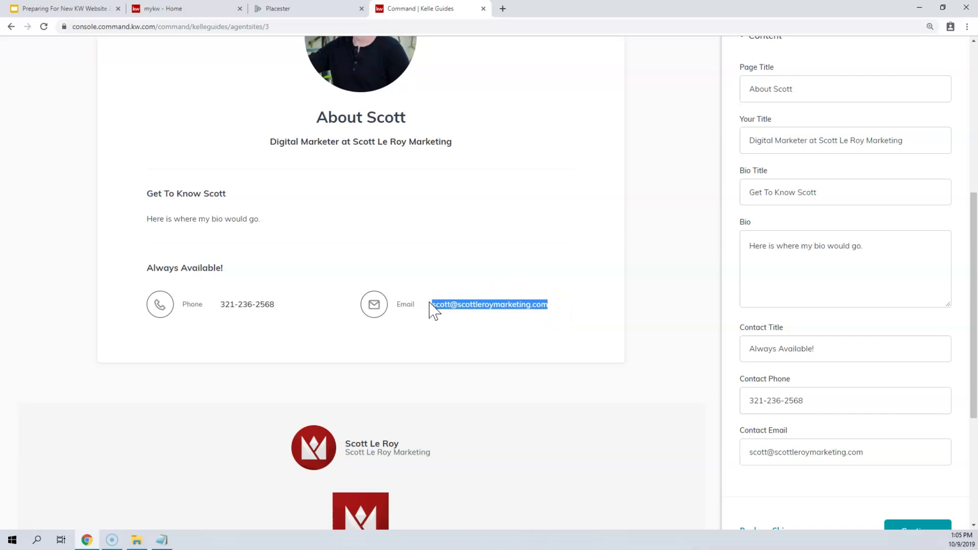
{"action": "left_click", "coordinate": [510, 307]}
{"action": "left_click_drag", "start_coordinate": [437, 305], "coordinate": [554, 300]}
{"action": "left_click", "coordinate": [552, 292]}
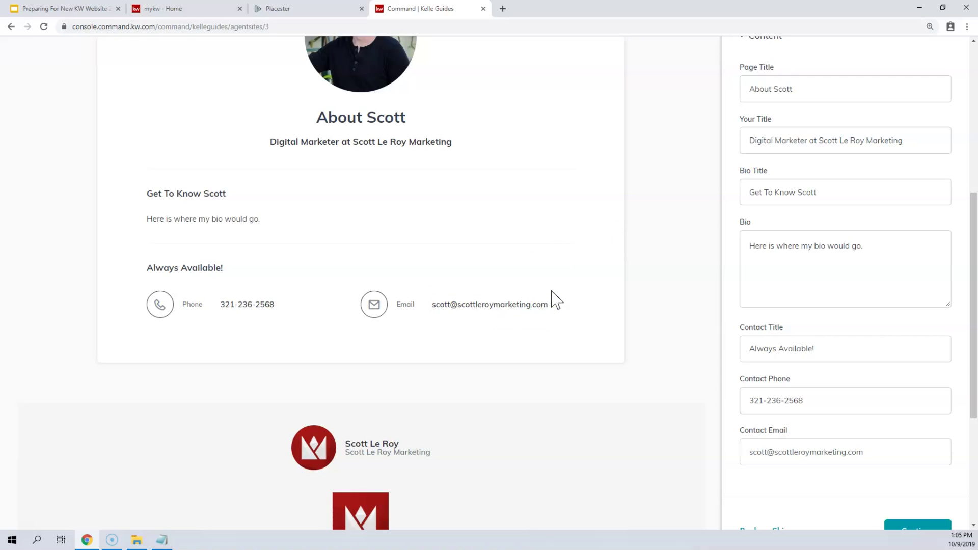
{"action": "scroll", "coordinate": [556, 300], "scroll_direction": "down", "scroll_amount": 3}
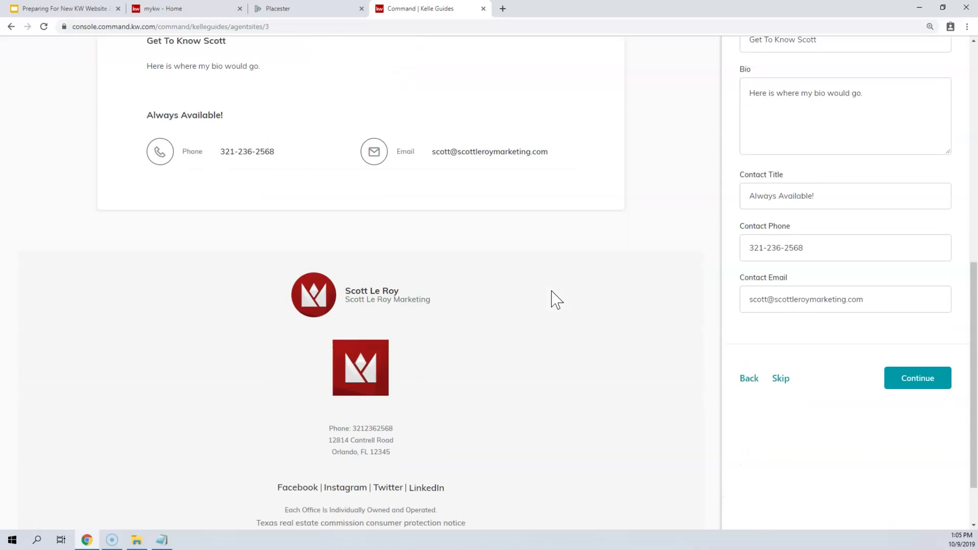
{"action": "scroll", "coordinate": [801, 131], "scroll_direction": "up", "scroll_amount": 6}
{"action": "scroll", "coordinate": [808, 125], "scroll_direction": "down", "scroll_amount": 3}
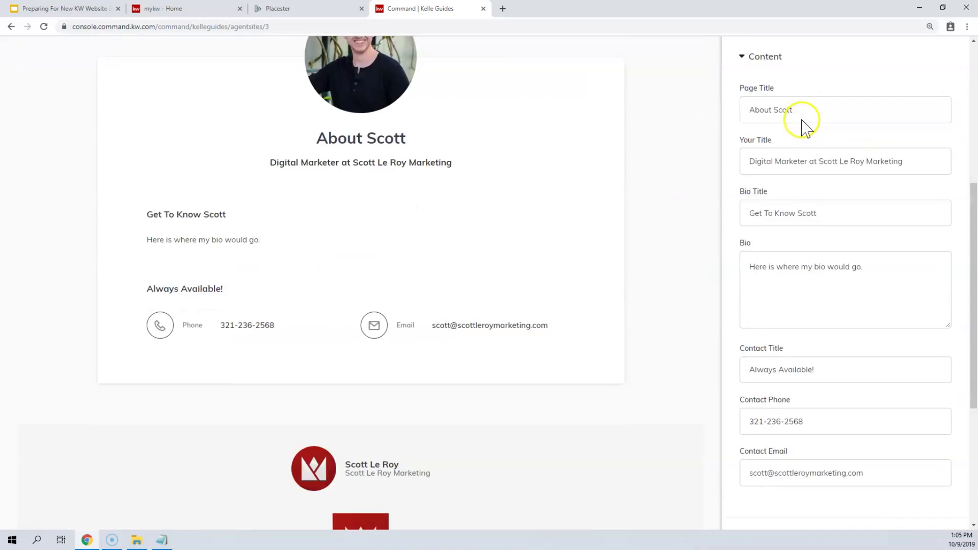
{"action": "scroll", "coordinate": [806, 124], "scroll_direction": "down", "scroll_amount": 3}
- Advance to the Contact Us page and review its 'Contact Us' title, SEO description and /contact slug
{"action": "left_click", "coordinate": [911, 386]}
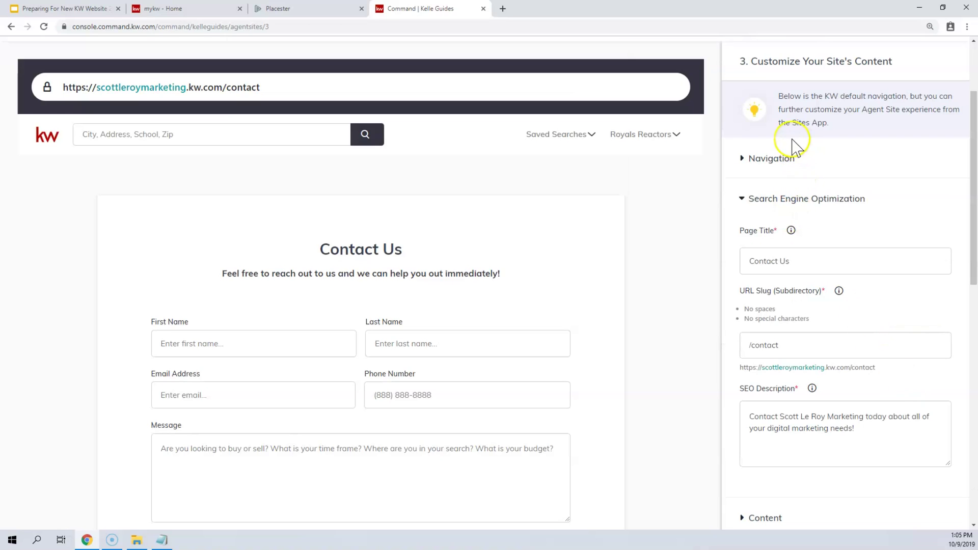
{"action": "scroll", "coordinate": [792, 179], "scroll_direction": "down", "scroll_amount": 1}
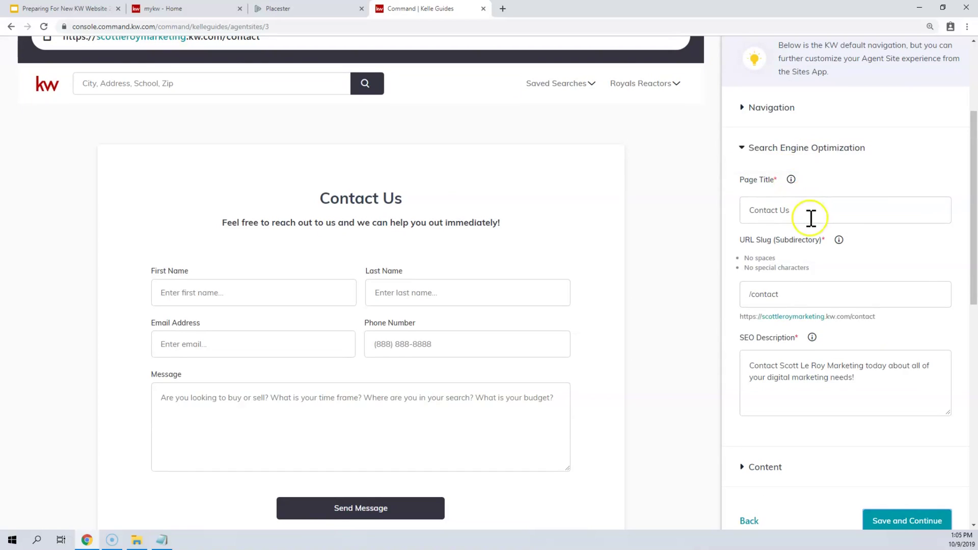
{"action": "left_click_drag", "start_coordinate": [808, 218], "coordinate": [739, 214]}
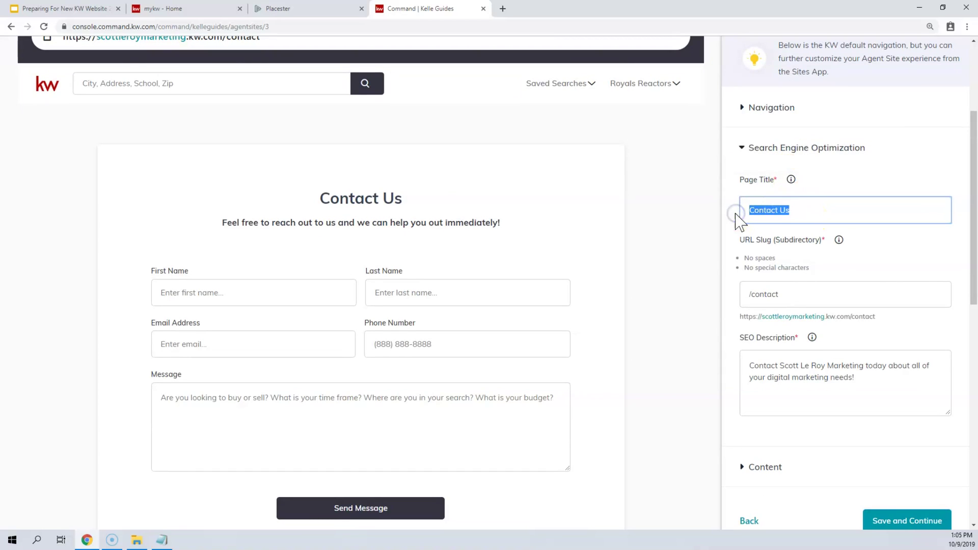
{"action": "left_click_drag", "start_coordinate": [859, 382], "coordinate": [672, 353]}
{"action": "left_click_drag", "start_coordinate": [780, 295], "coordinate": [739, 305]}
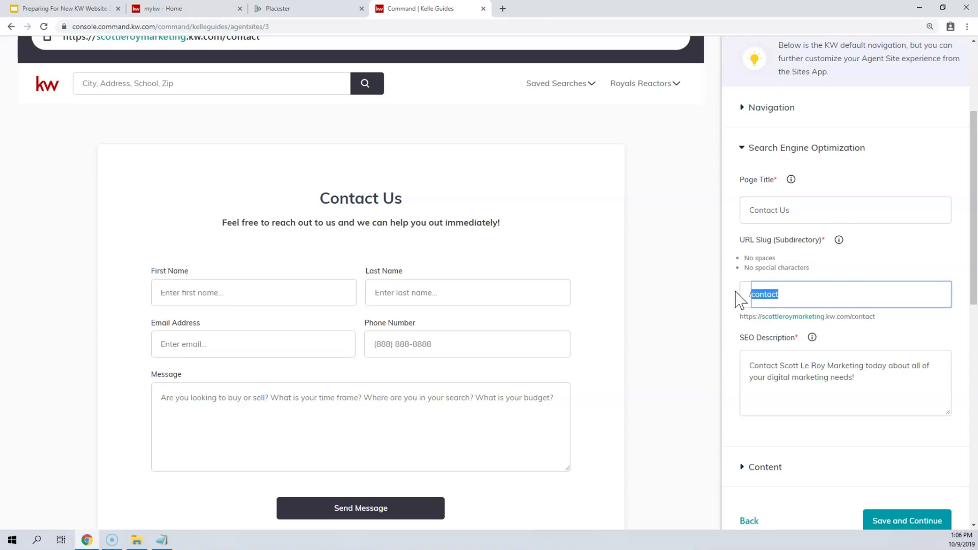
- Expand the Contact Us Content section showing header, intro paragraph, message hint, phone and email
{"action": "scroll", "coordinate": [759, 295], "scroll_direction": "down", "scroll_amount": 1}
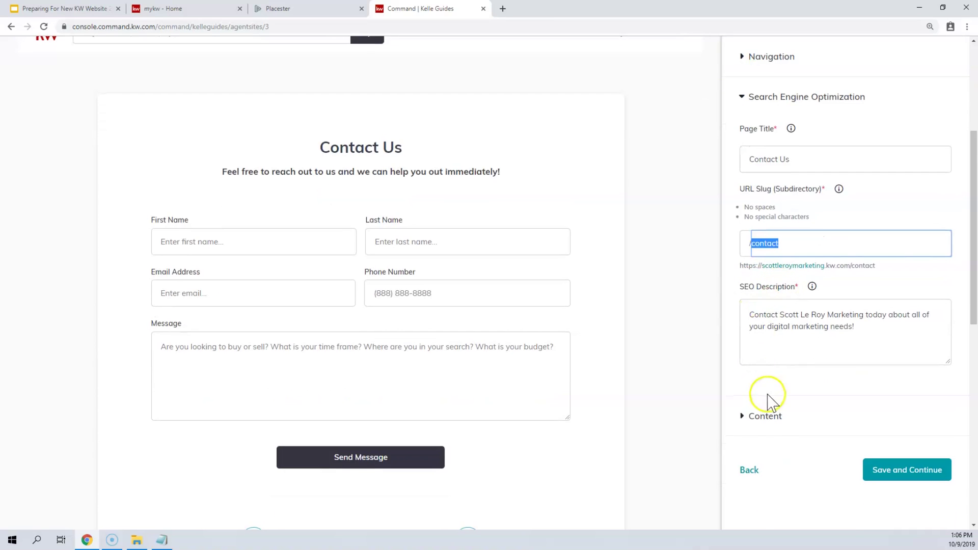
{"action": "left_click", "coordinate": [766, 413]}
{"action": "scroll", "coordinate": [785, 357], "scroll_direction": "down", "scroll_amount": 1}
- Compare the 'Contact Us' header and current intro paragraph fields against the preview
{"action": "scroll", "coordinate": [790, 255], "scroll_direction": "down", "scroll_amount": 2}
{"action": "scroll", "coordinate": [778, 222], "scroll_direction": "up", "scroll_amount": 2}
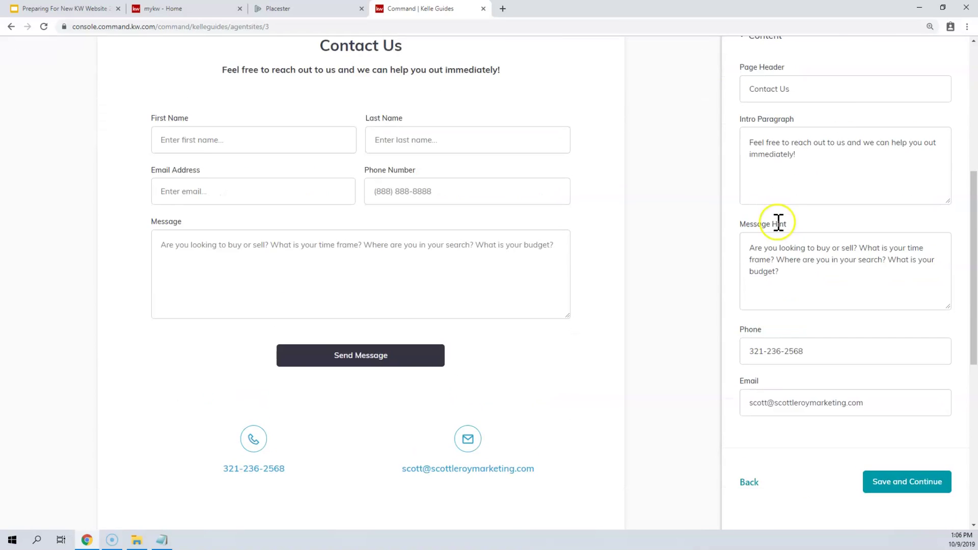
{"action": "left_click_drag", "start_coordinate": [414, 102], "coordinate": [282, 104]}
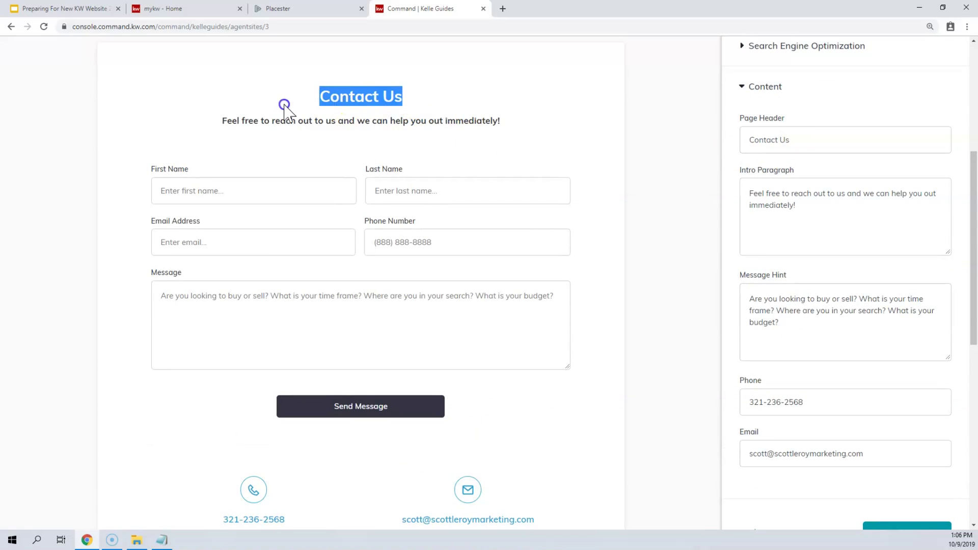
{"action": "left_click", "coordinate": [784, 140]}
{"action": "left_click_drag", "start_coordinate": [784, 139], "coordinate": [743, 137]}
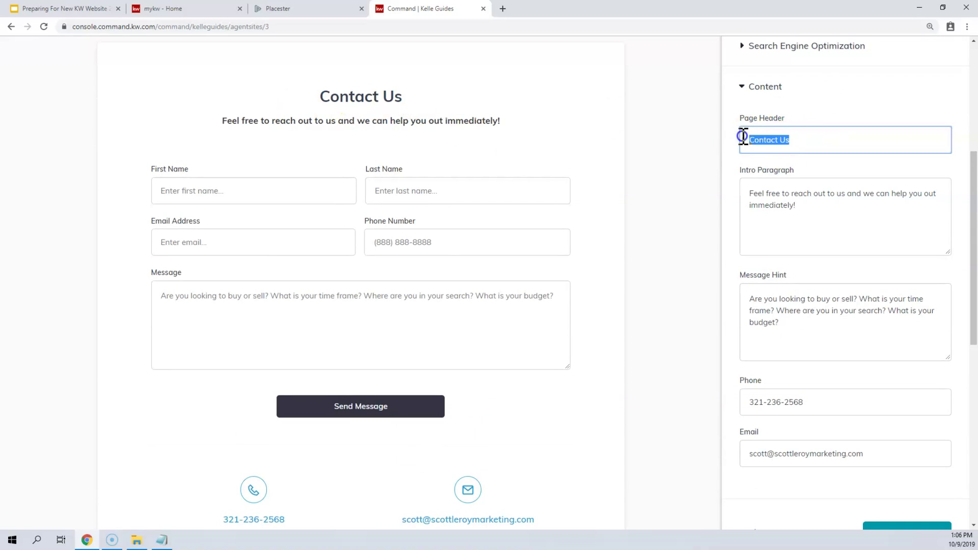
{"action": "left_click_drag", "start_coordinate": [830, 234], "coordinate": [742, 191]}
{"action": "left_click_drag", "start_coordinate": [502, 121], "coordinate": [226, 118]}
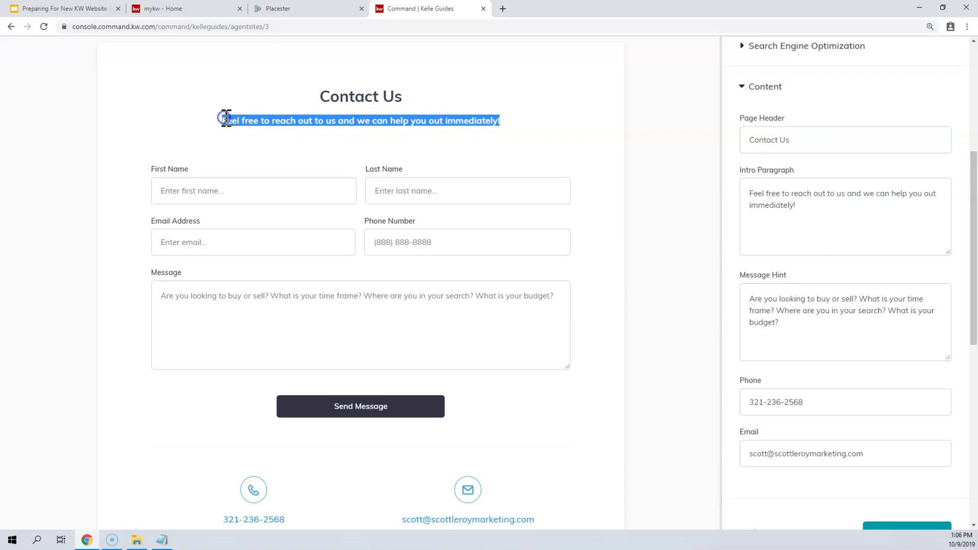
- Replace the intro with 'We always respond via phone or email in less than 10 minutes!'
{"action": "left_click_drag", "start_coordinate": [815, 206], "coordinate": [743, 192]}
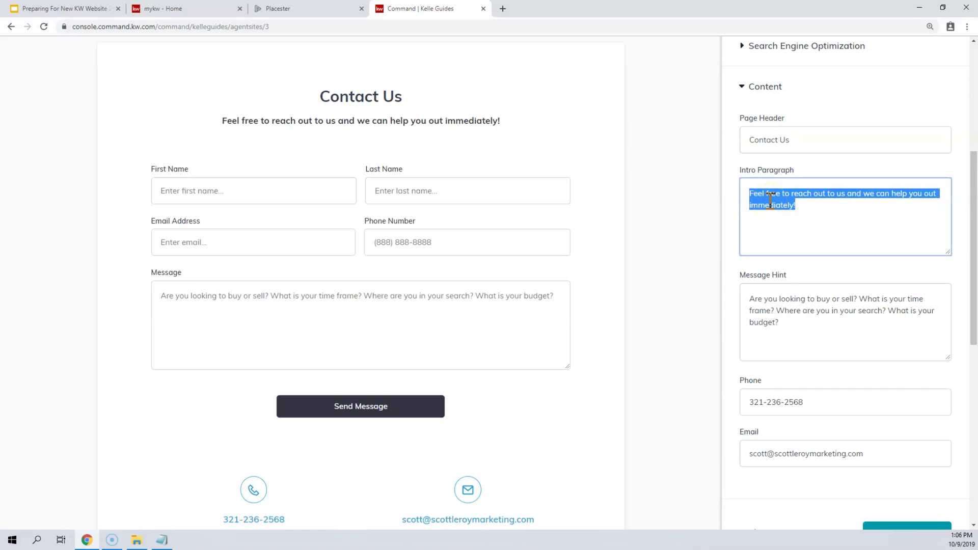
{"action": "type", "text": "We al"}
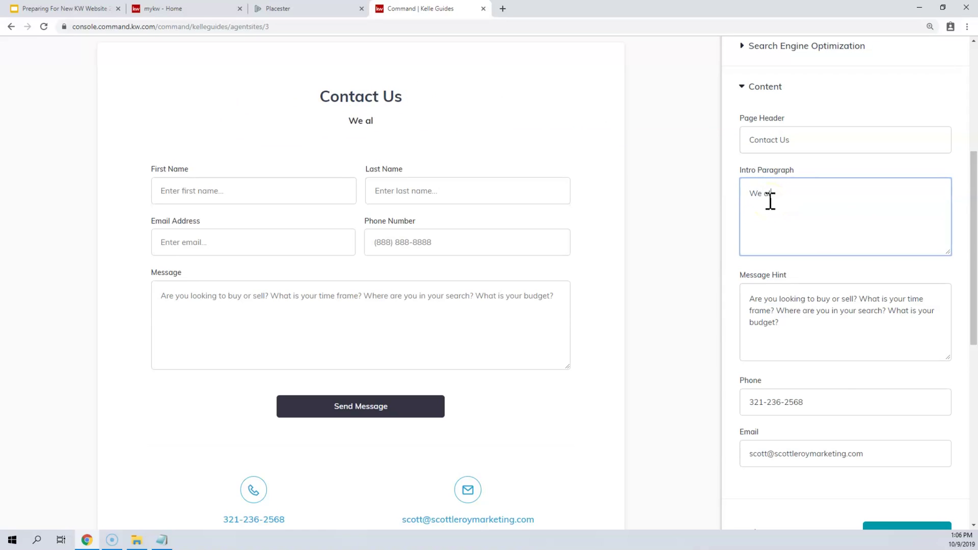
{"action": "type", "text": "ways respond"}
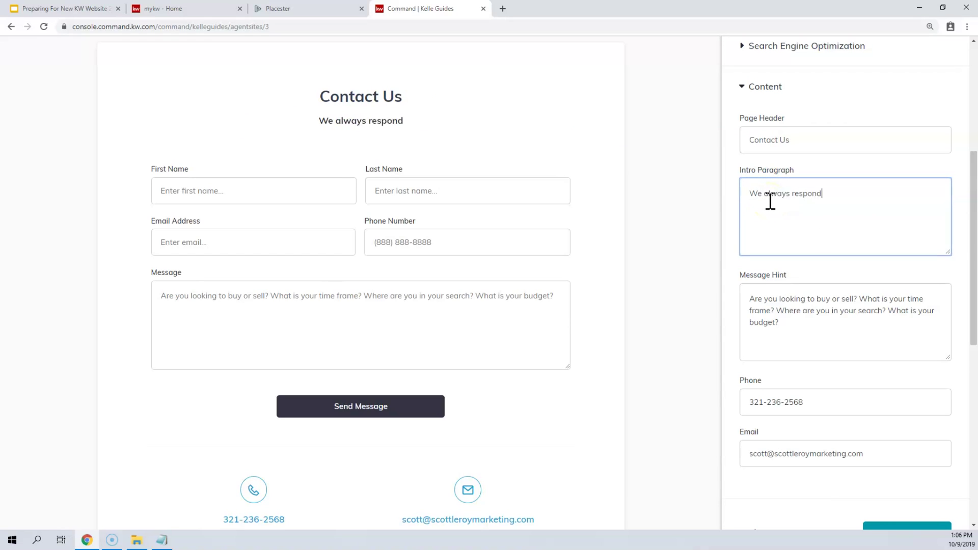
{"action": "type", "text": " via phon"}
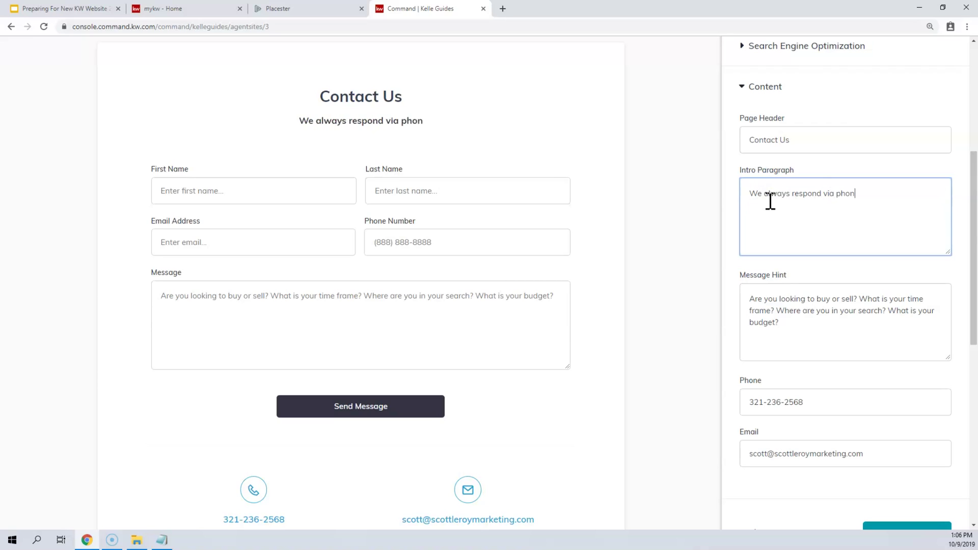
{"action": "type", "text": "e or email in less "}
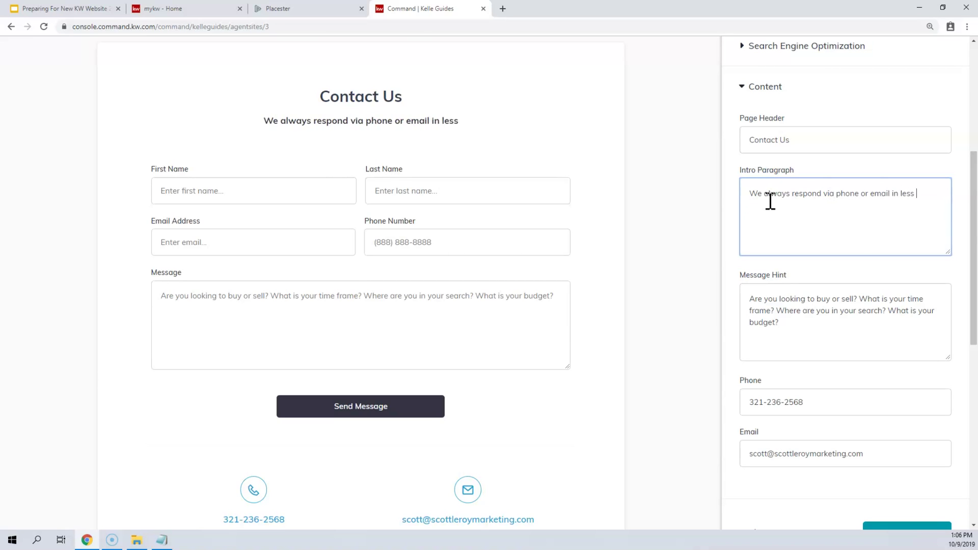
{"action": "type", "text": "than 10 minutes!"}
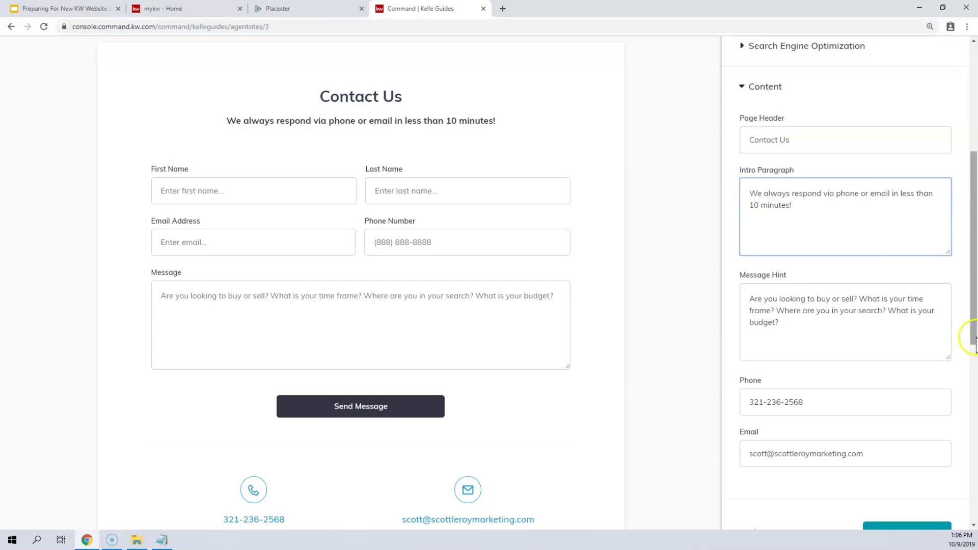
{"action": "left_click_drag", "start_coordinate": [780, 323], "coordinate": [737, 295]}
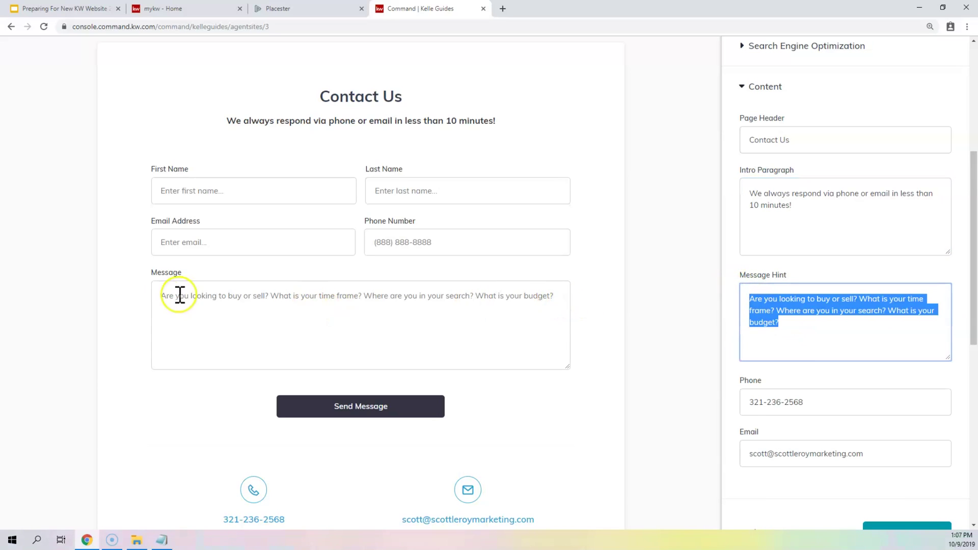
{"action": "left_click", "coordinate": [336, 300]}
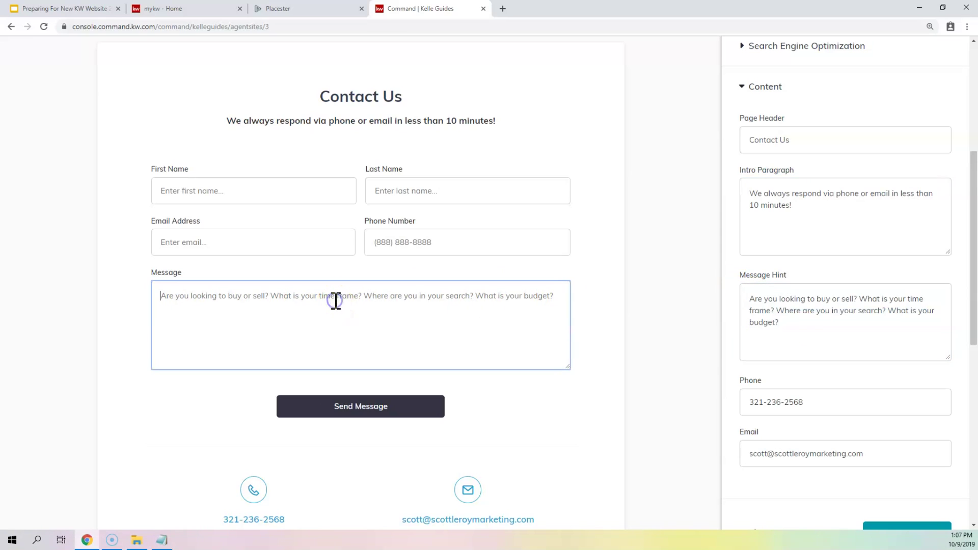
{"action": "type", "text": "asdf"}
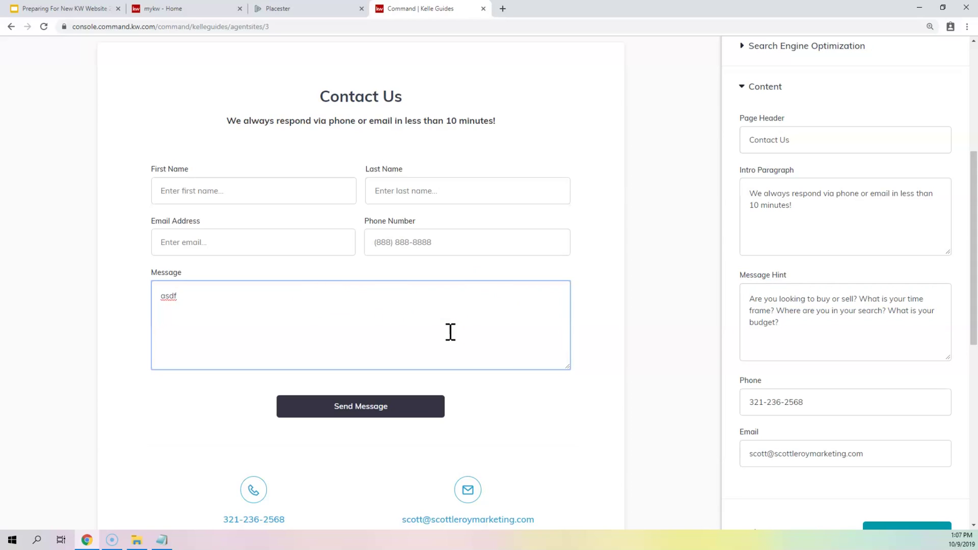
{"action": "scroll", "coordinate": [444, 433], "scroll_direction": "down", "scroll_amount": 1}
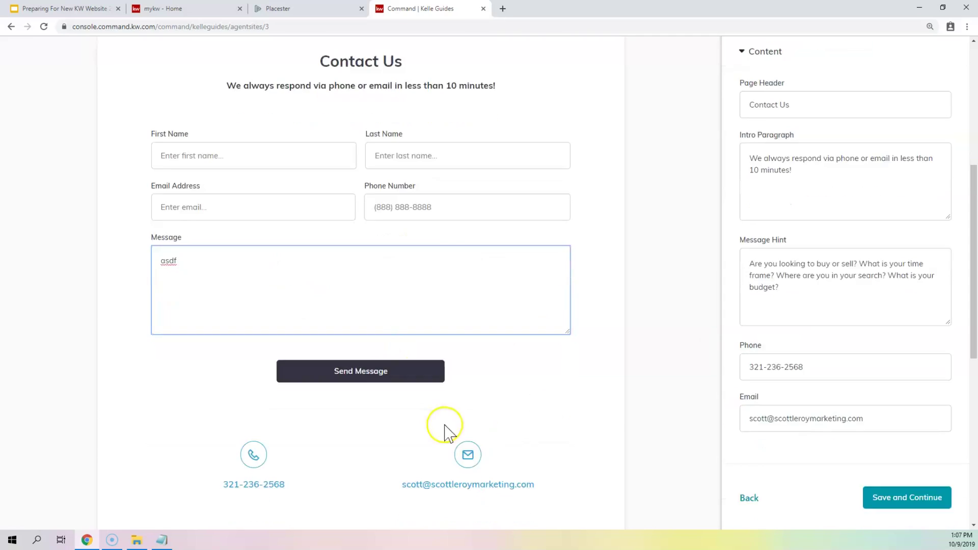
{"action": "scroll", "coordinate": [444, 432], "scroll_direction": "down", "scroll_amount": 2}
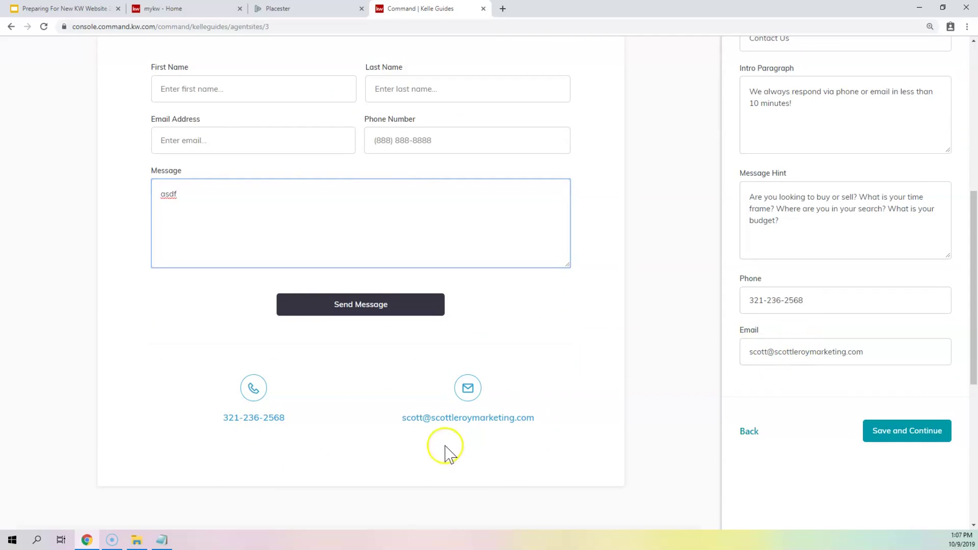
{"action": "scroll", "coordinate": [402, 290], "scroll_direction": "up", "scroll_amount": 1}
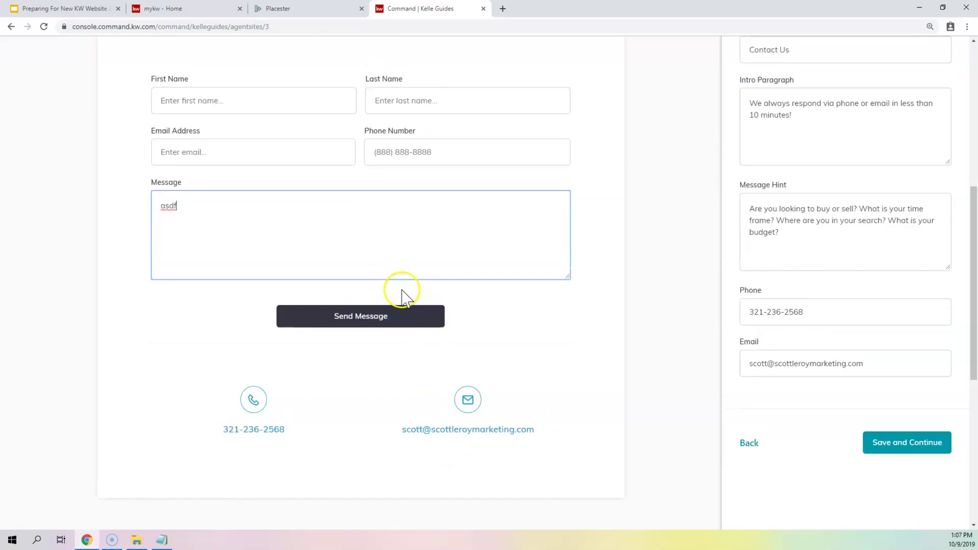
{"action": "scroll", "coordinate": [403, 290], "scroll_direction": "up", "scroll_amount": 1}
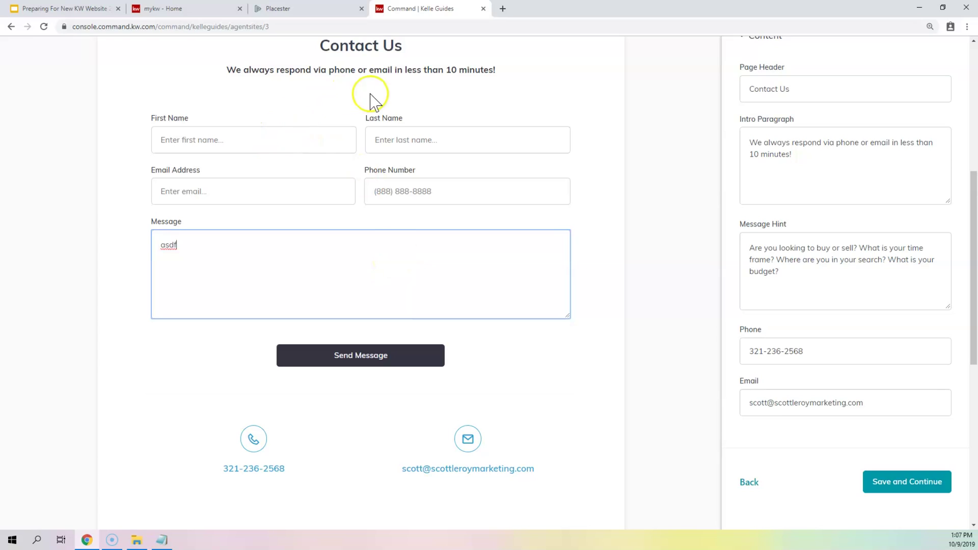
{"action": "scroll", "coordinate": [372, 100], "scroll_direction": "up", "scroll_amount": 2}
{"action": "scroll", "coordinate": [371, 102], "scroll_direction": "down", "scroll_amount": 1}
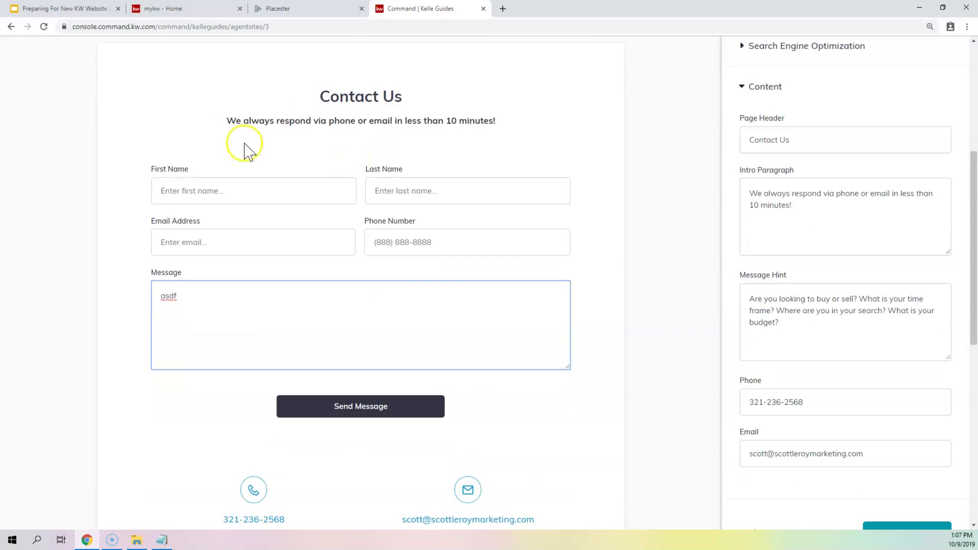
{"action": "left_click", "coordinate": [230, 192]}
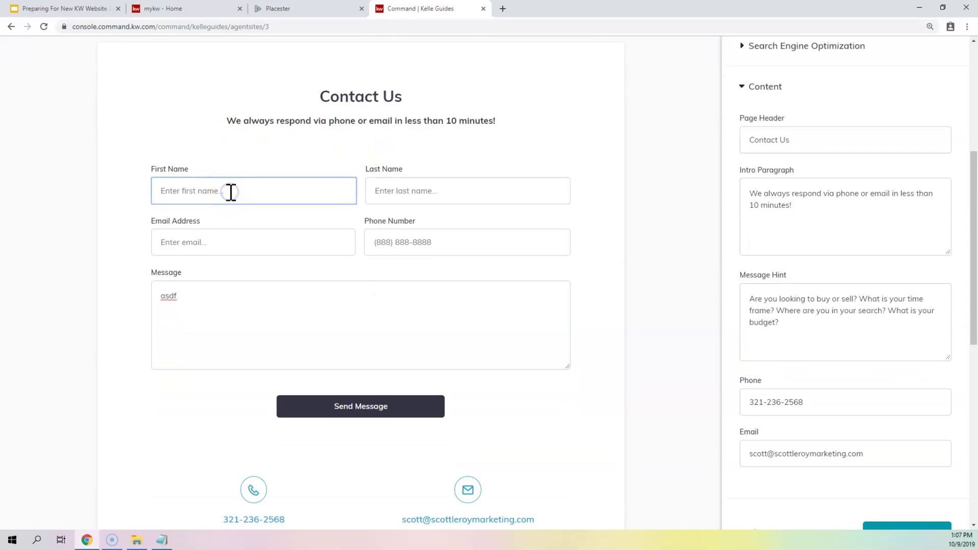
{"action": "left_click", "coordinate": [224, 242]}
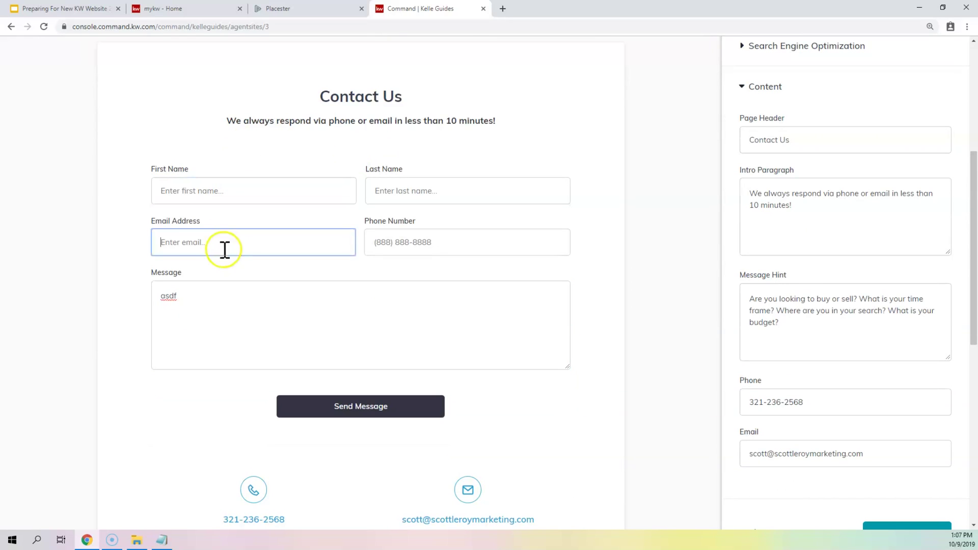
{"action": "scroll", "coordinate": [336, 285], "scroll_direction": "up", "scroll_amount": 2}
{"action": "scroll", "coordinate": [345, 275], "scroll_direction": "down", "scroll_amount": 3}
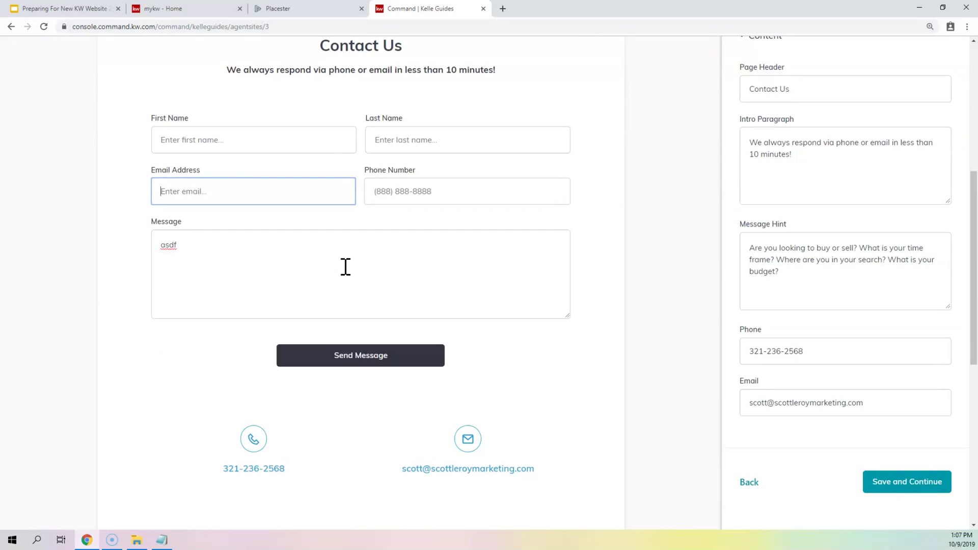
- Save the Contact Us page and go to Manage Sites to see all three pages
{"action": "left_click", "coordinate": [928, 478]}
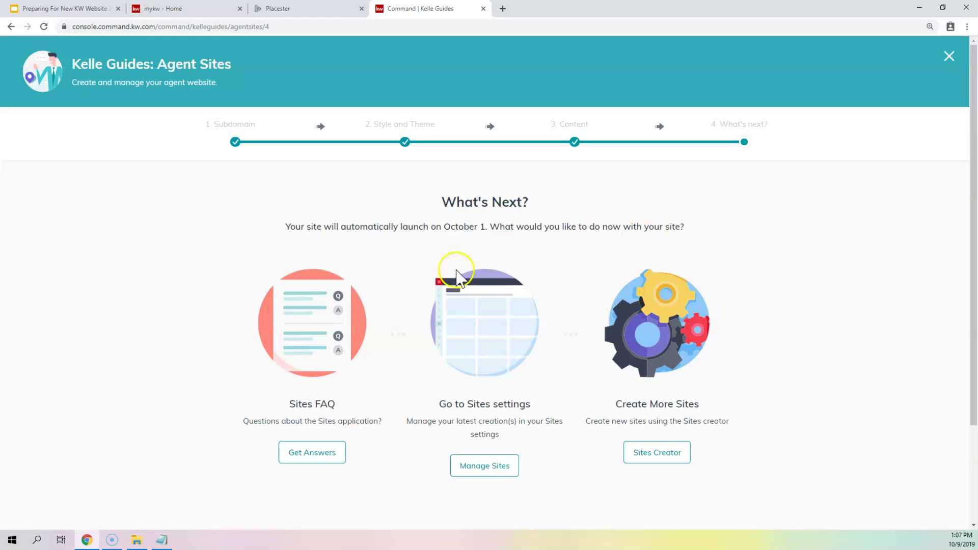
{"action": "left_click", "coordinate": [478, 466]}
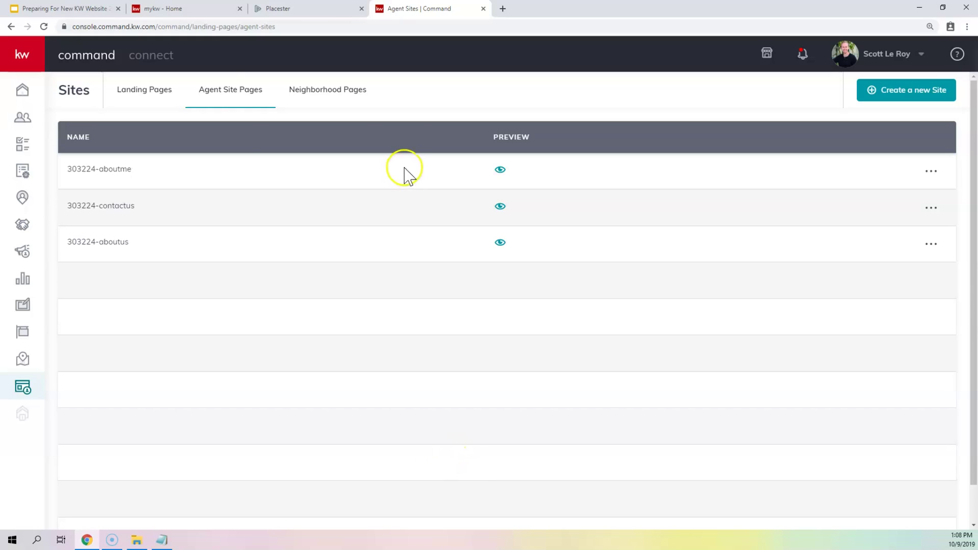
- Create a new site page of type On My Agent Site
{"action": "scroll", "coordinate": [245, 183], "scroll_direction": "down", "scroll_amount": 1}
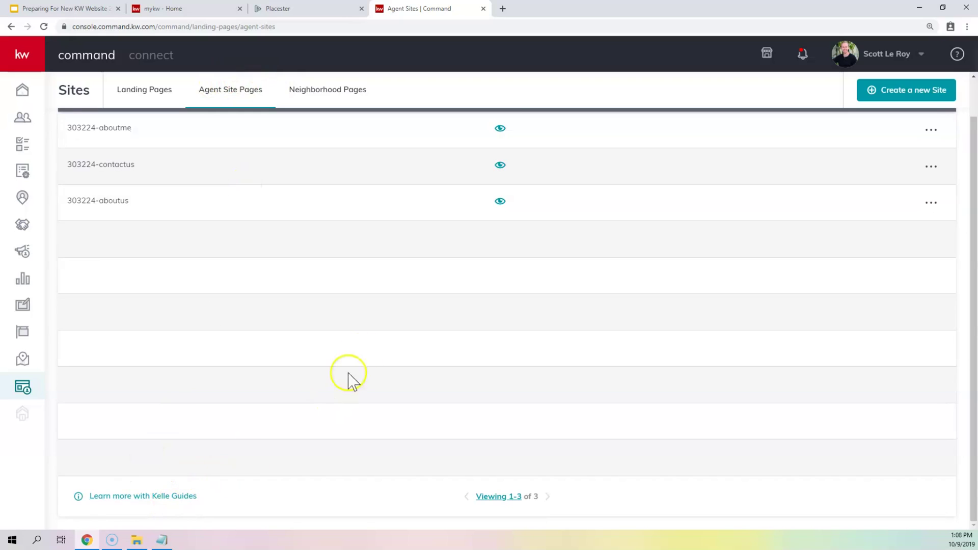
{"action": "scroll", "coordinate": [367, 357], "scroll_direction": "up", "scroll_amount": 1}
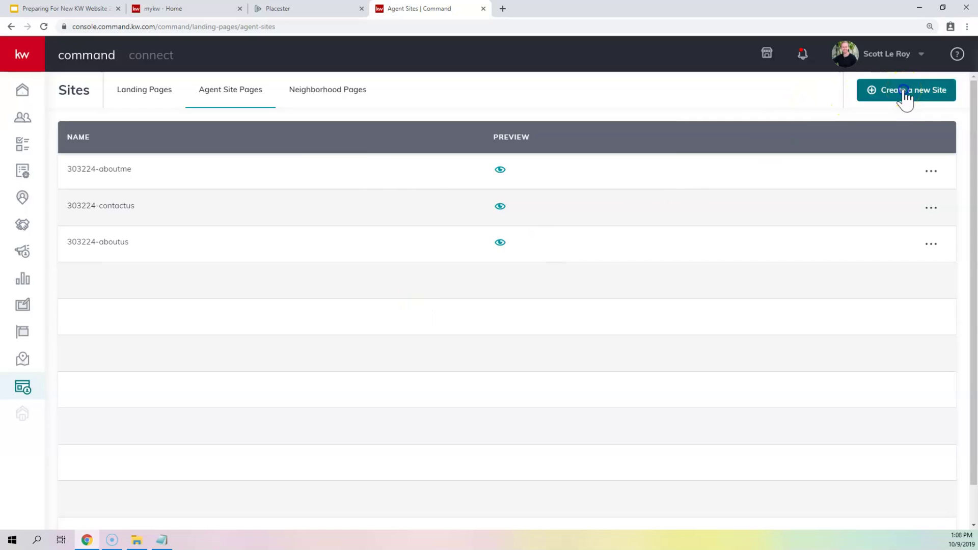
{"action": "left_click", "coordinate": [905, 94]}
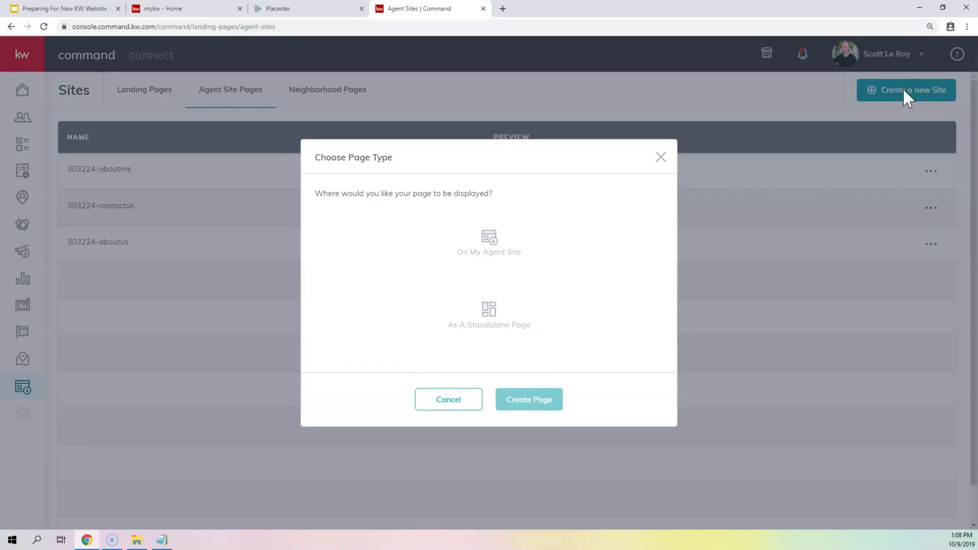
{"action": "left_click", "coordinate": [493, 246]}
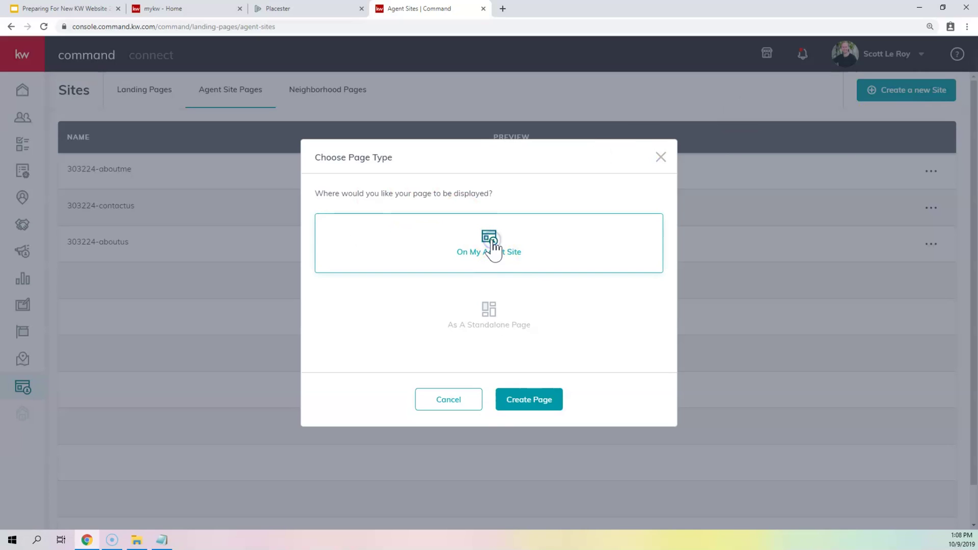
{"action": "left_click", "coordinate": [524, 403]}
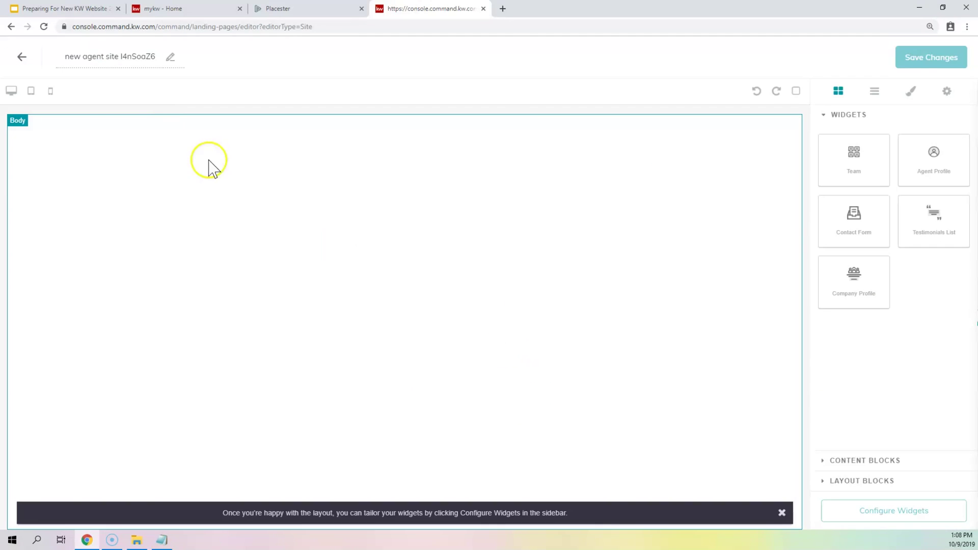
- Replace the generated page title with 'Meet The Team 2019/10/'
{"action": "left_click", "coordinate": [139, 57]}
{"action": "key", "text": "ctrl+a"}
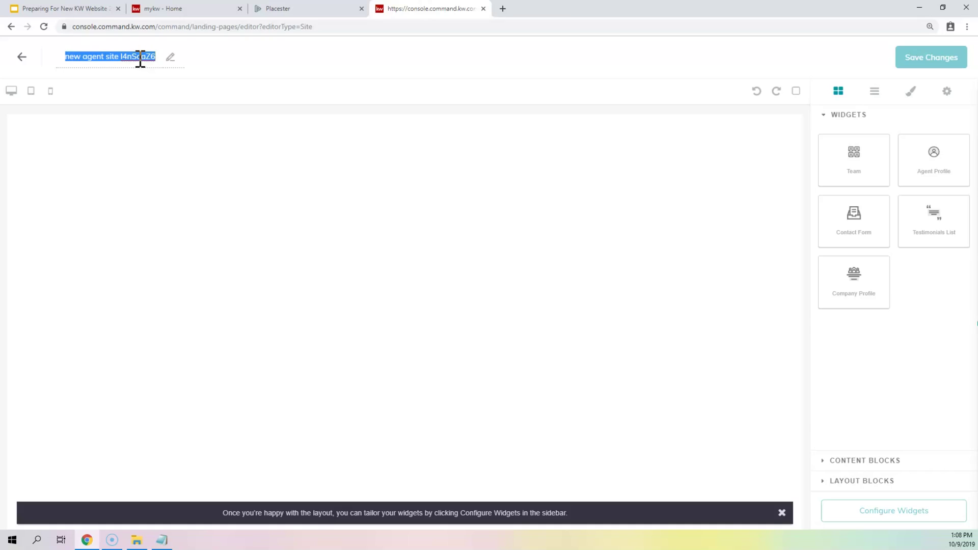
{"action": "type", "text": "MEot THe T"}
{"action": "key", "text": "BackSpace"}
{"action": "type", "text": "he Team"}
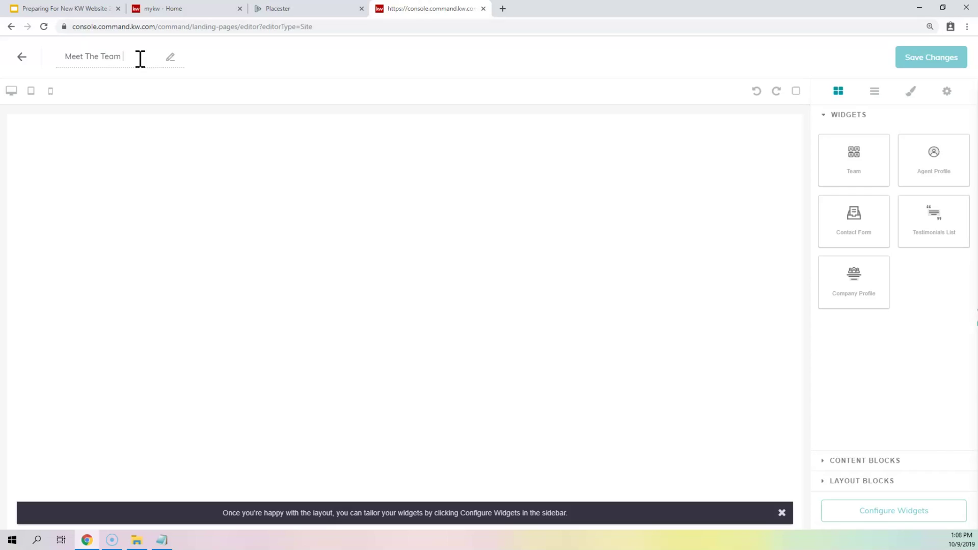
{"action": "type", "text": " 2019/10/08"}
{"action": "key", "text": "BackSpace"}
{"action": "key", "text": "BackSpace"}
{"action": "left_click", "coordinate": [116, 93]}
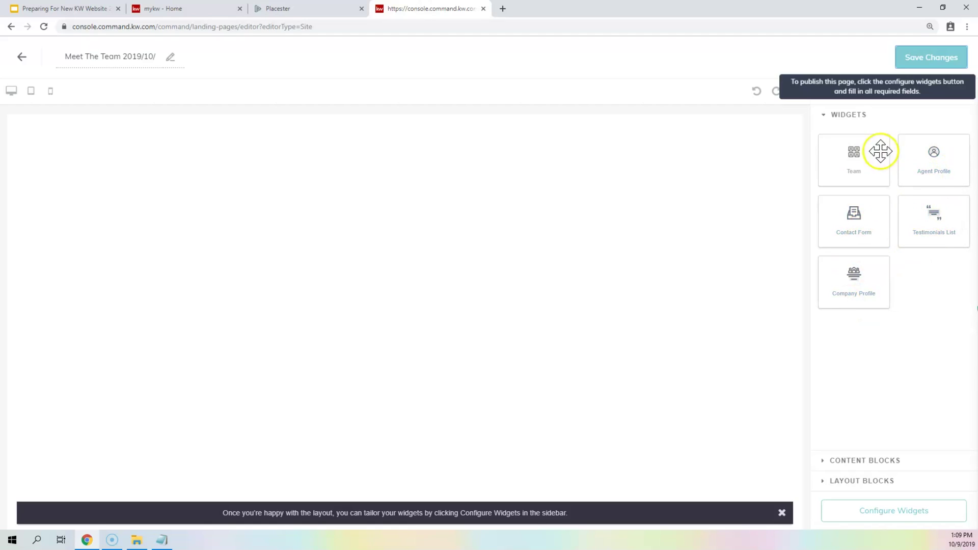
- Add a Testimonials List widget, look over its headline and intro settings, then delete it
{"action": "left_click_drag", "start_coordinate": [946, 230], "coordinate": [550, 275]}
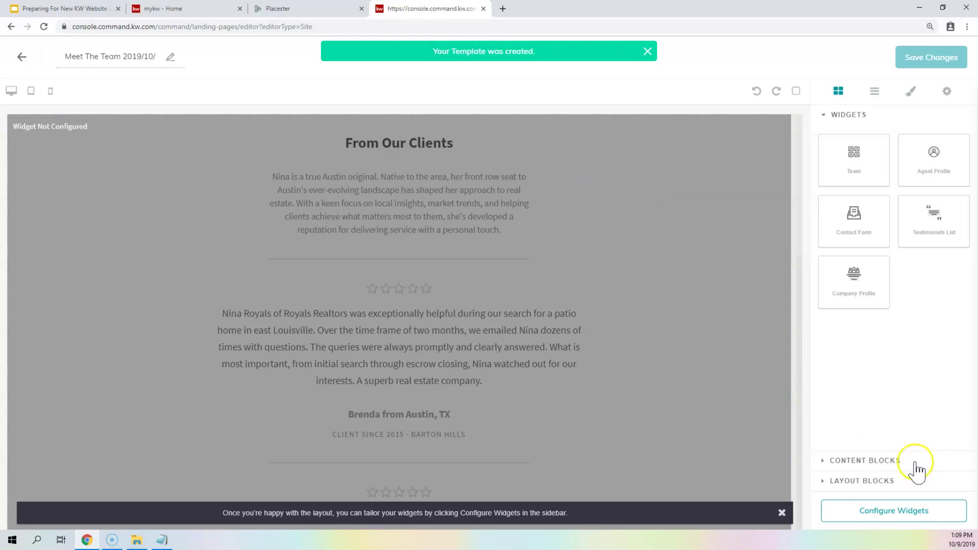
{"action": "left_click", "coordinate": [873, 512]}
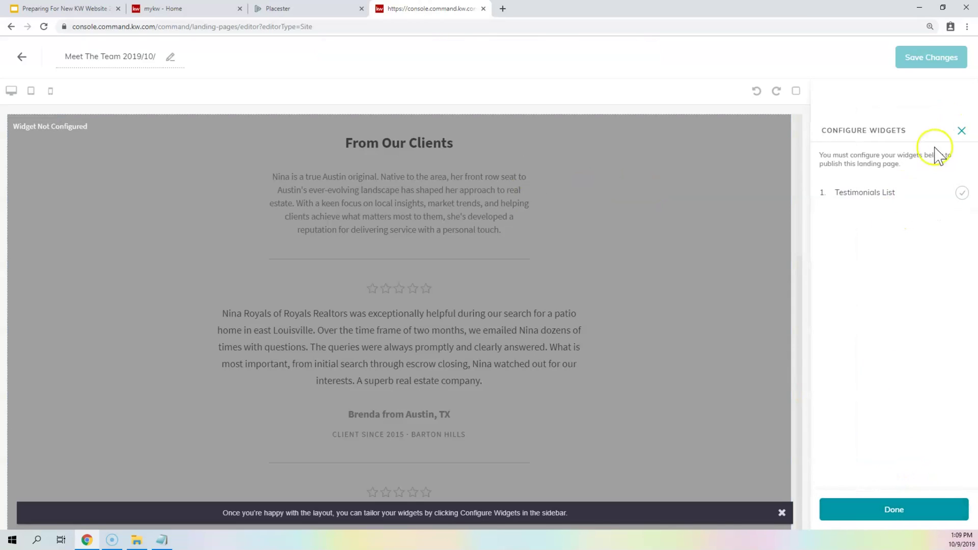
{"action": "left_click", "coordinate": [891, 194]}
{"action": "left_click", "coordinate": [857, 174]}
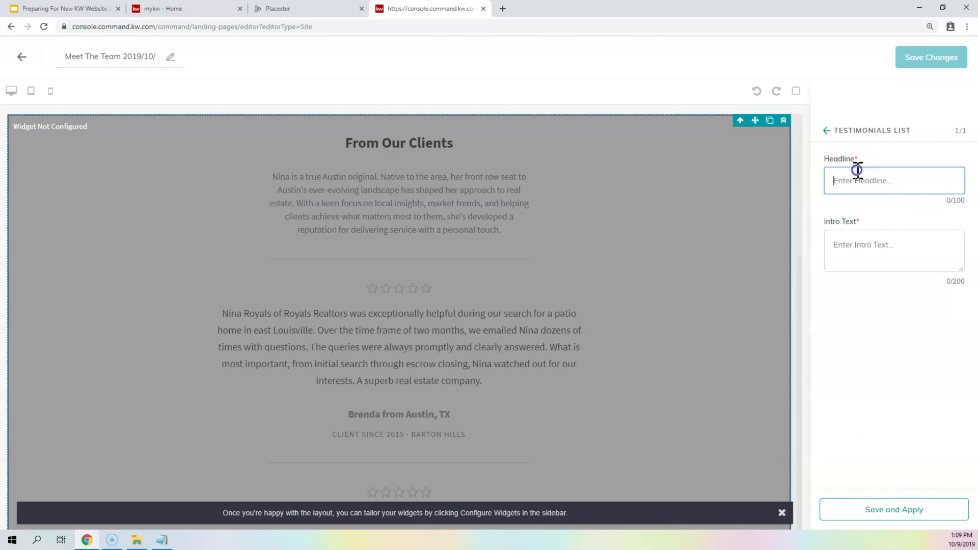
{"action": "left_click", "coordinate": [887, 256]}
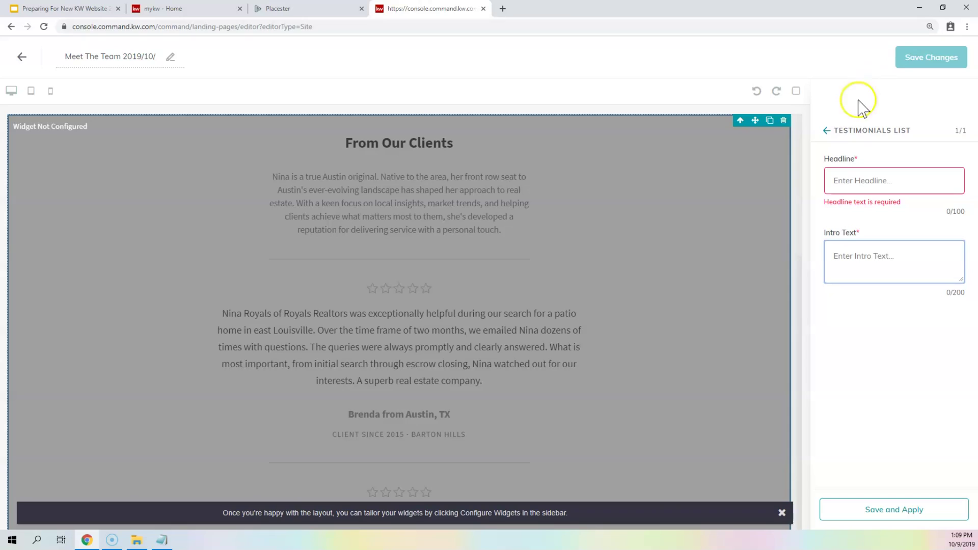
{"action": "left_click", "coordinate": [827, 130]}
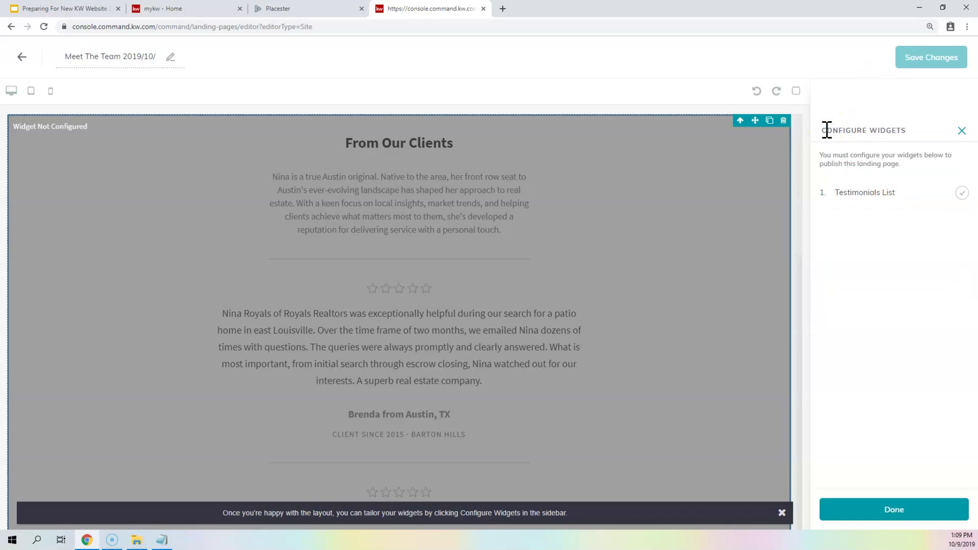
{"action": "left_click", "coordinate": [785, 121]}
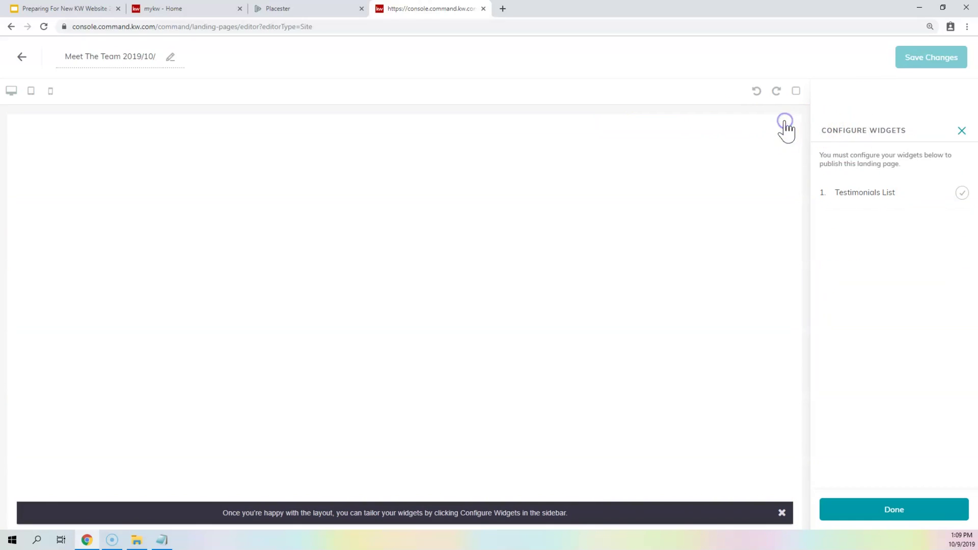
- Drop a Team widget onto the empty Meet The Team page canvas
{"action": "left_click", "coordinate": [961, 134]}
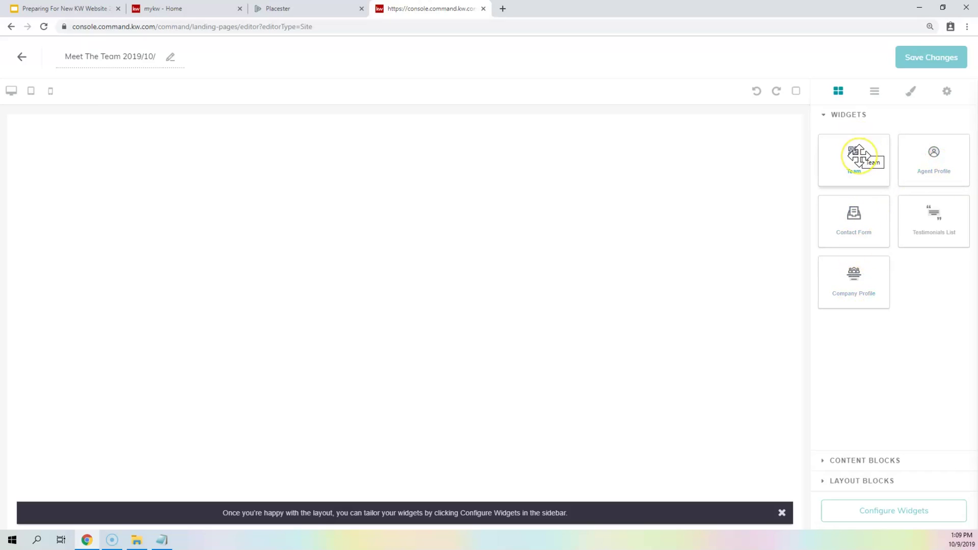
{"action": "left_click_drag", "start_coordinate": [859, 155], "coordinate": [602, 181]}
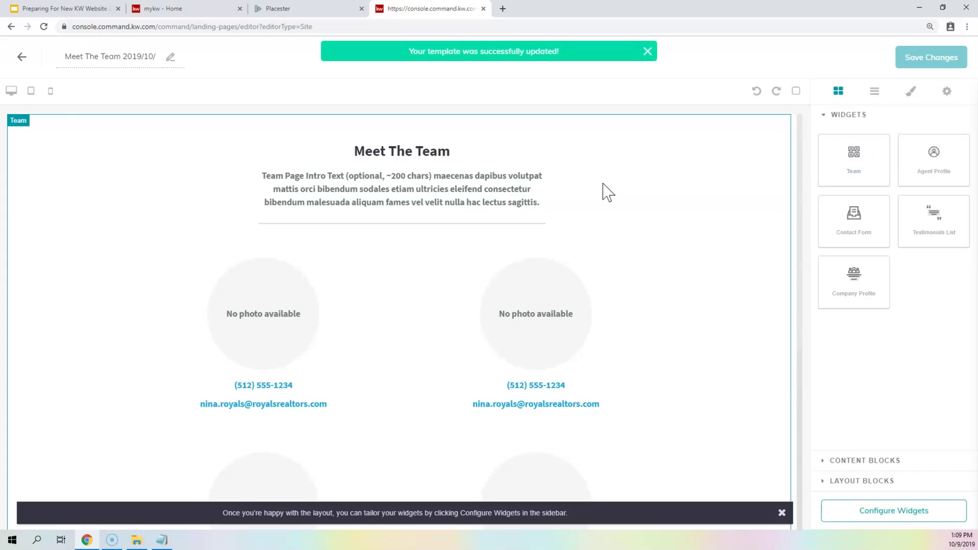
{"action": "scroll", "coordinate": [400, 295], "scroll_direction": "down", "scroll_amount": 3}
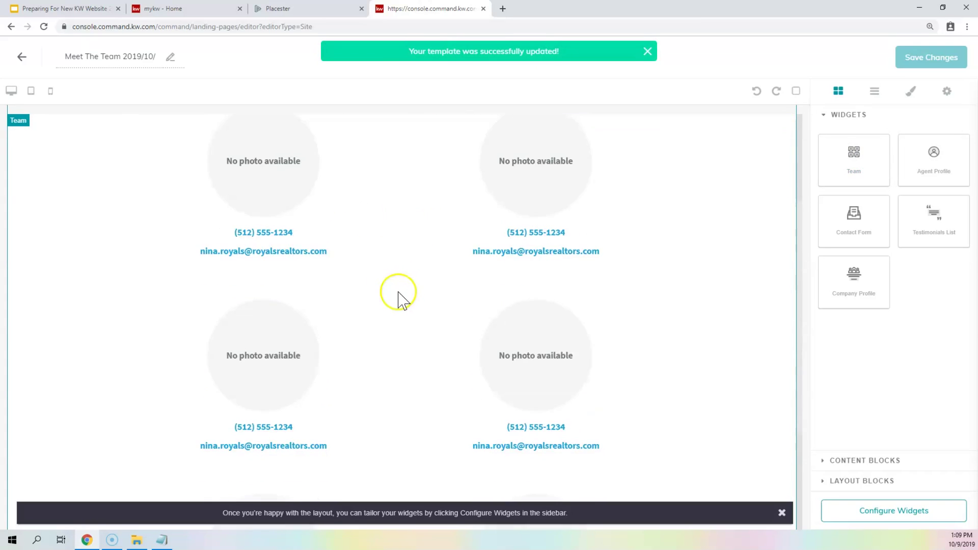
{"action": "scroll", "coordinate": [402, 289], "scroll_direction": "up", "scroll_amount": 3}
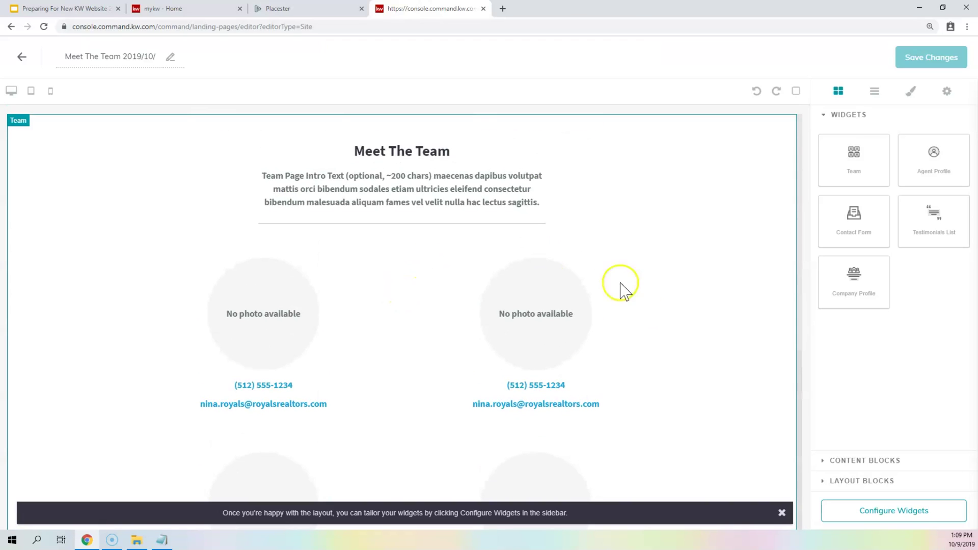
- Open the '1. Team' widget settings and check the Team dropdown, which shows No options
{"action": "left_click", "coordinate": [882, 515]}
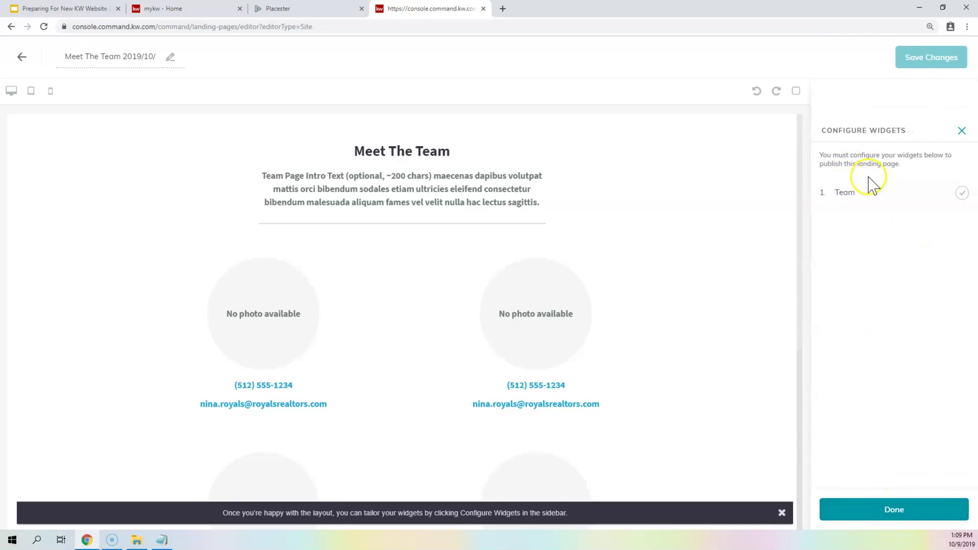
{"action": "left_click", "coordinate": [865, 196]}
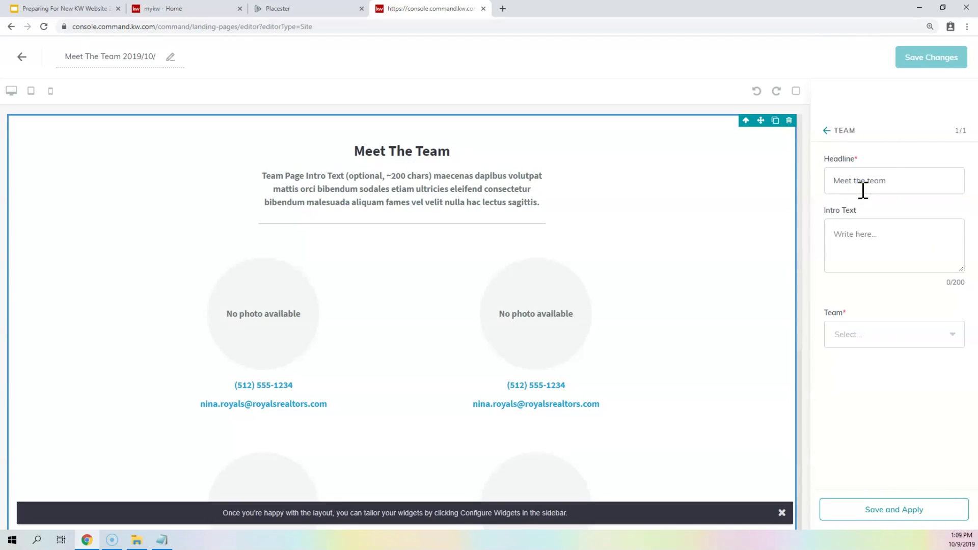
{"action": "left_click", "coordinate": [907, 336]}
{"action": "scroll", "coordinate": [265, 295], "scroll_direction": "down", "scroll_amount": 1}
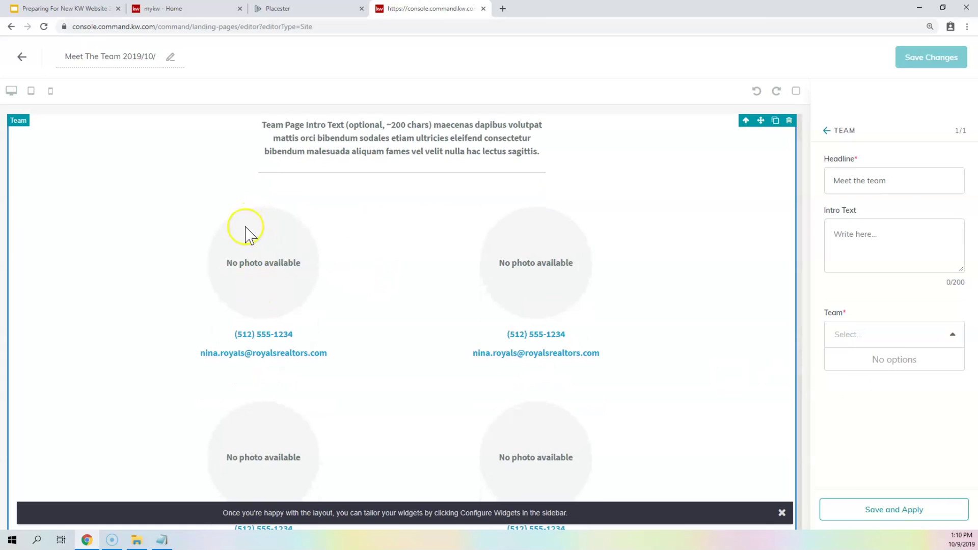
{"action": "scroll", "coordinate": [260, 275], "scroll_direction": "down", "scroll_amount": 1}
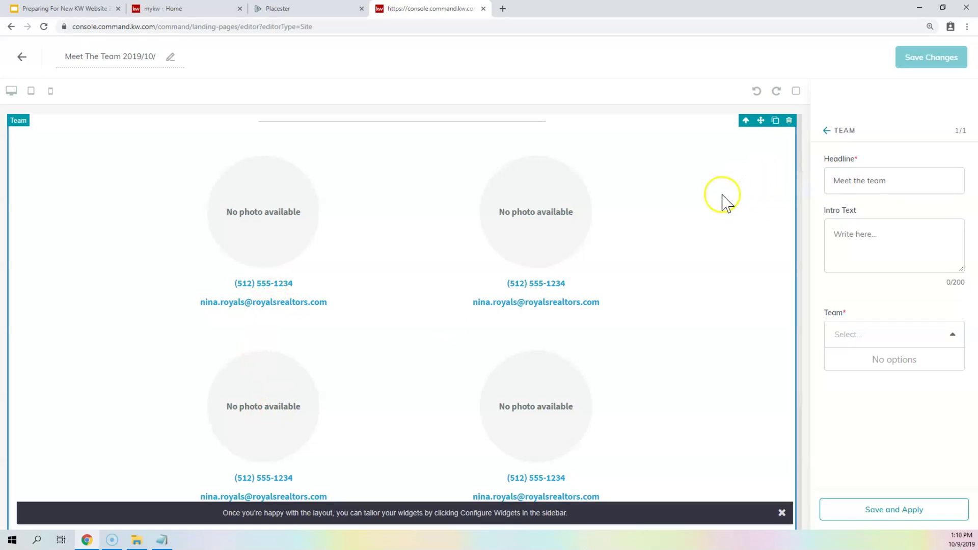
{"action": "scroll", "coordinate": [542, 280], "scroll_direction": "up", "scroll_amount": 2}
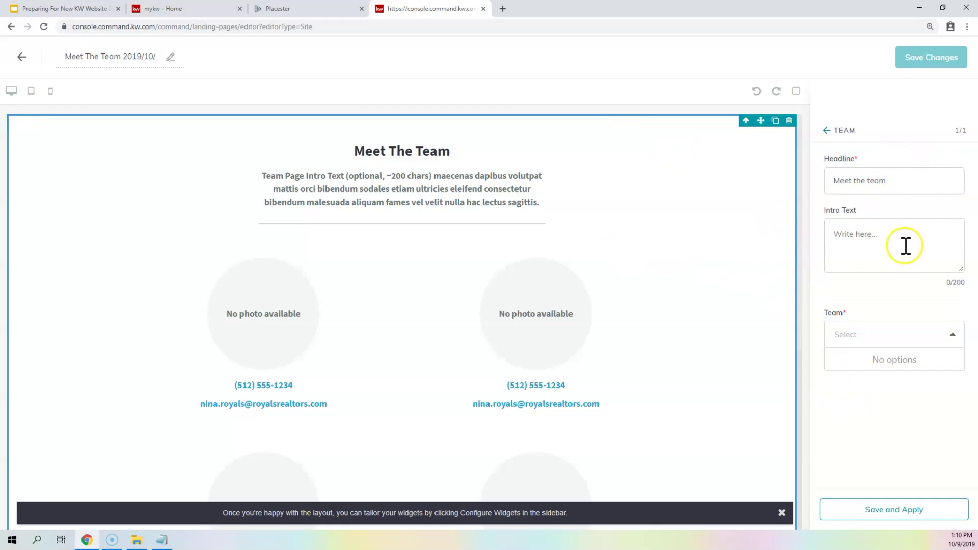
- Try to apply and save the Team widget settings, blocked because no team is selected
{"action": "left_click", "coordinate": [880, 233]}
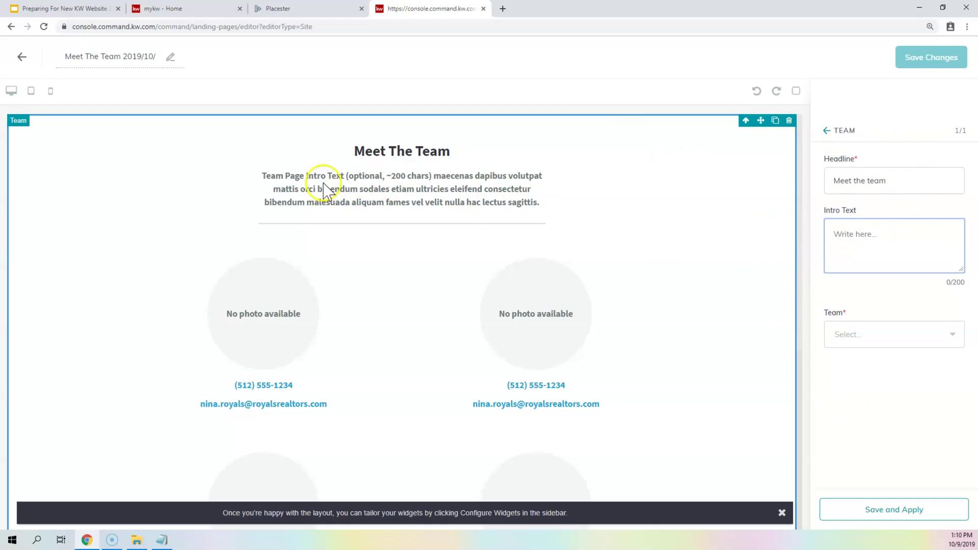
{"action": "left_click_drag", "start_coordinate": [266, 175], "coordinate": [487, 174]}
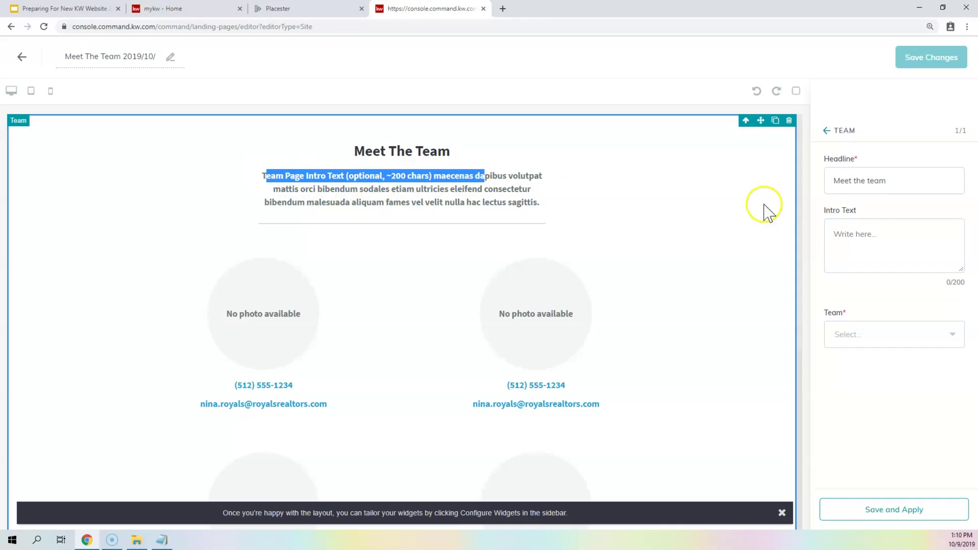
{"action": "left_click", "coordinate": [852, 241]}
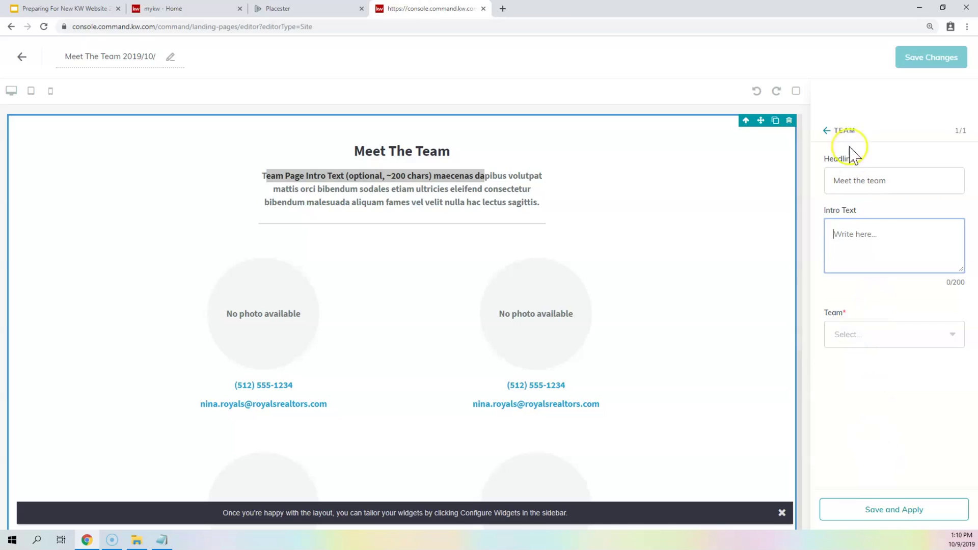
{"action": "left_click", "coordinate": [865, 510]}
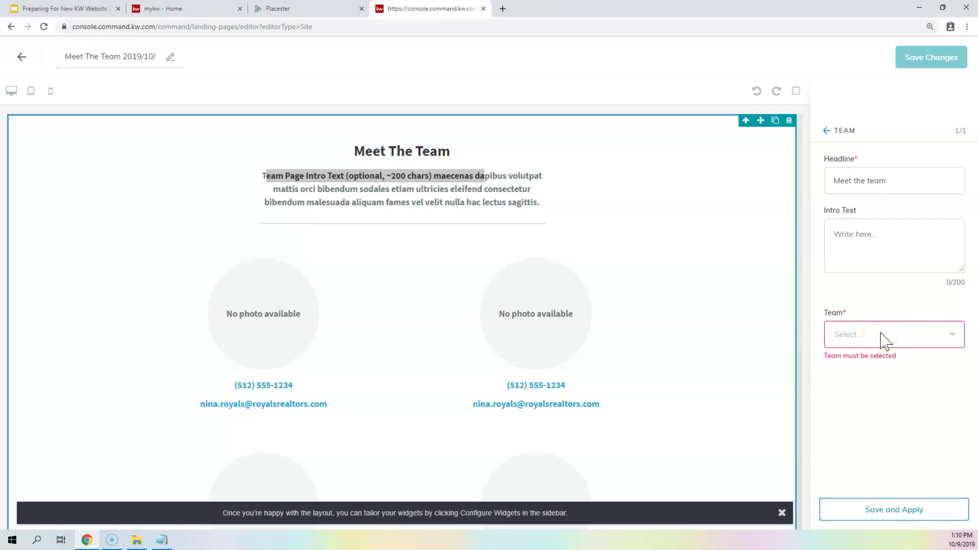
{"action": "left_click", "coordinate": [937, 56]}
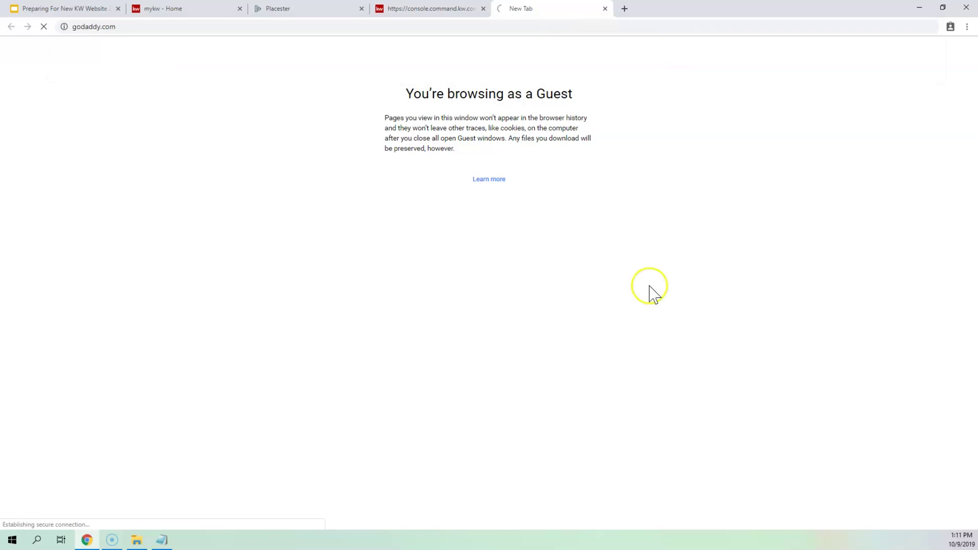
- Open godaddy.com in a new tab and sign in with the account username
{"action": "key", "text": "Return"}
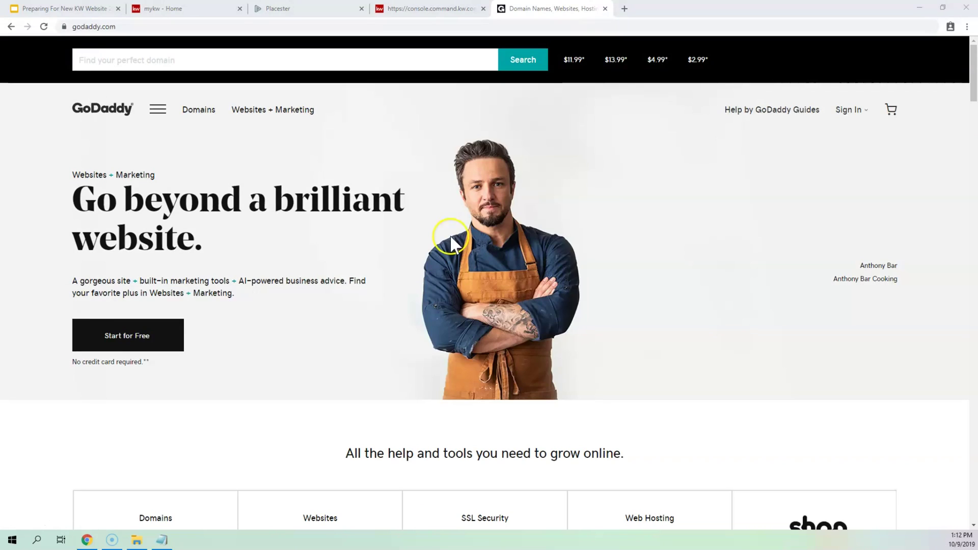
{"action": "left_click", "coordinate": [848, 110]}
{"action": "left_click", "coordinate": [643, 218]}
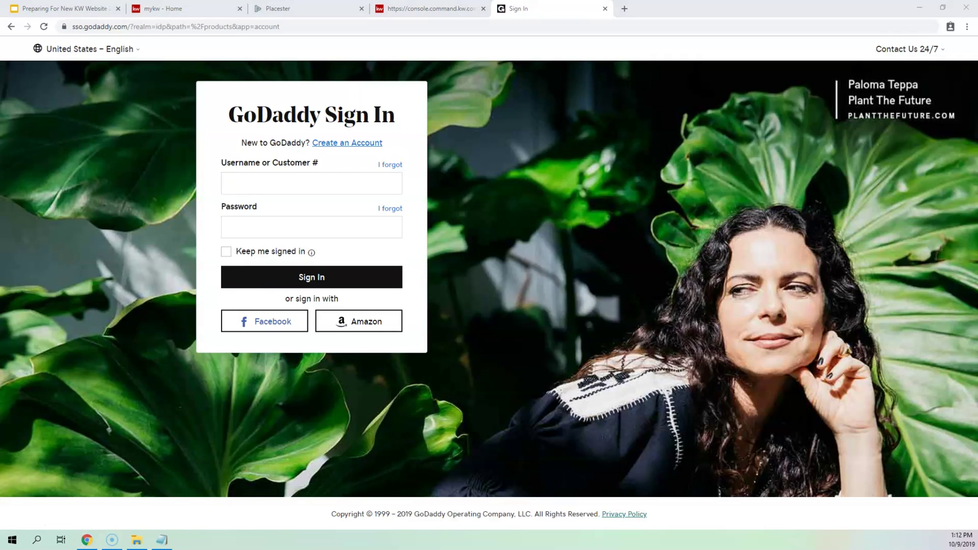
{"action": "left_click", "coordinate": [278, 184]}
{"action": "key", "text": "ctrl+v"}
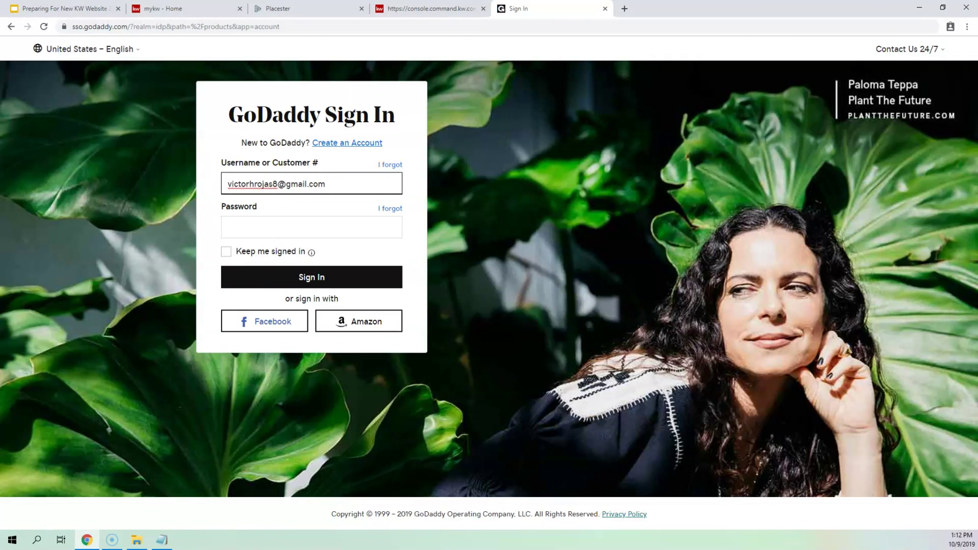
{"action": "left_click", "coordinate": [279, 273]}
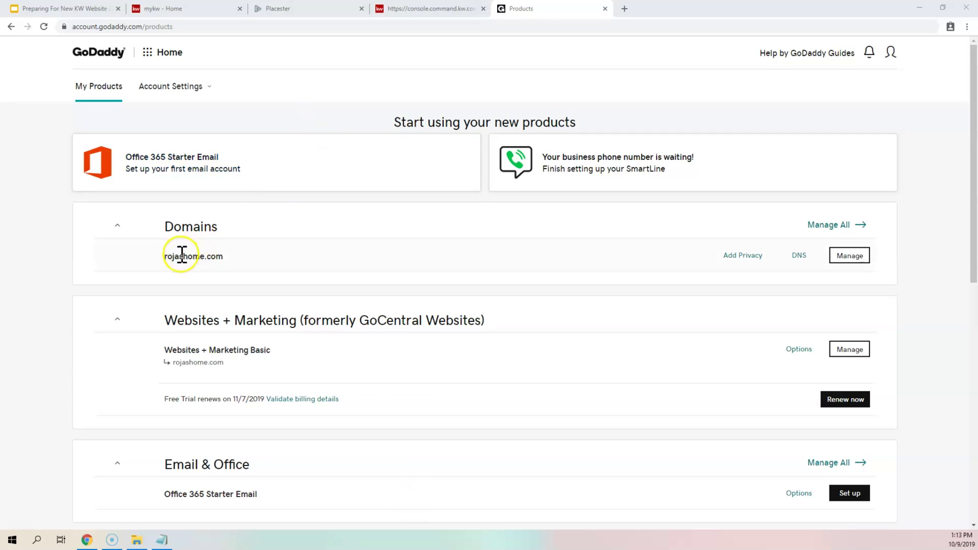
{"action": "left_click", "coordinate": [800, 257]}
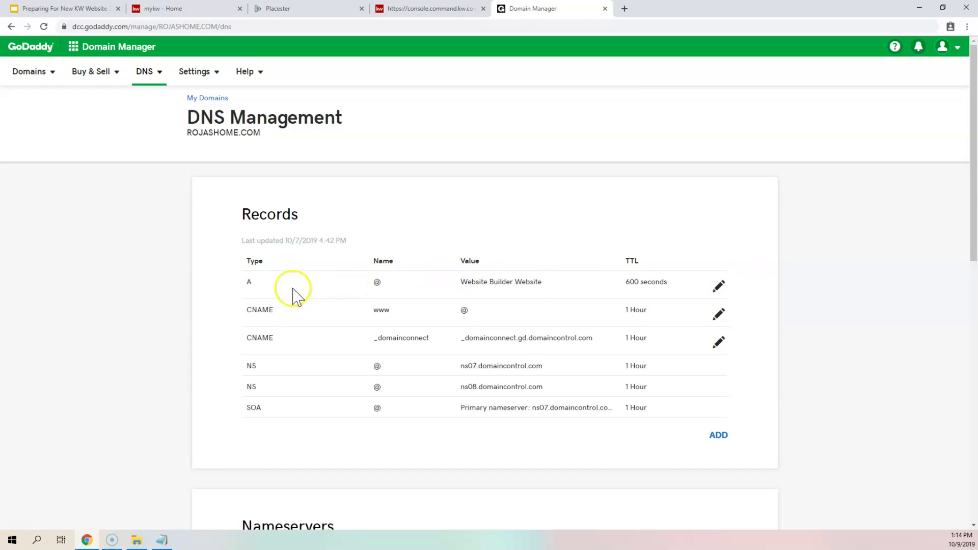
{"action": "double_click", "coordinate": [248, 281]}
{"action": "double_click", "coordinate": [379, 282]}
{"action": "left_click_drag", "start_coordinate": [462, 282], "coordinate": [543, 284]}
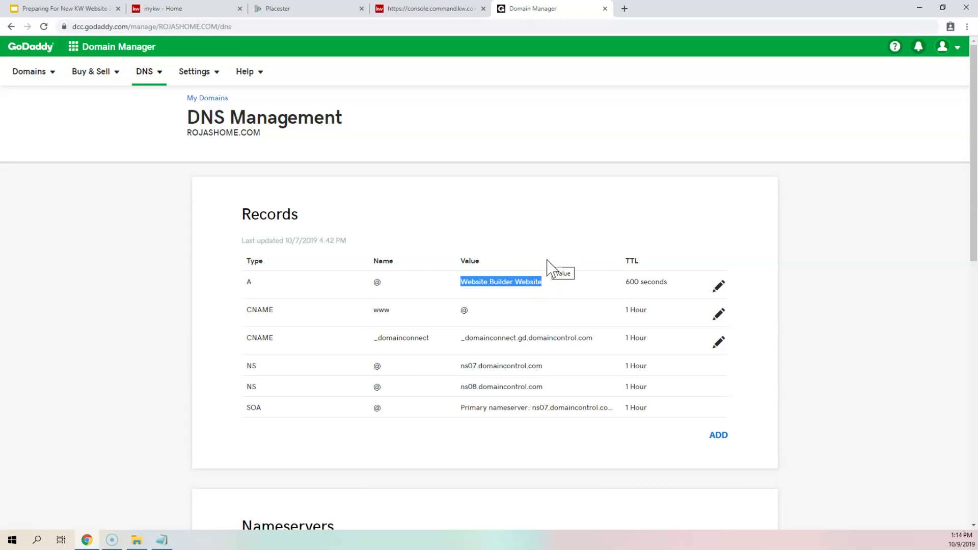
{"action": "left_click", "coordinate": [504, 278]}
{"action": "left_click", "coordinate": [721, 289]}
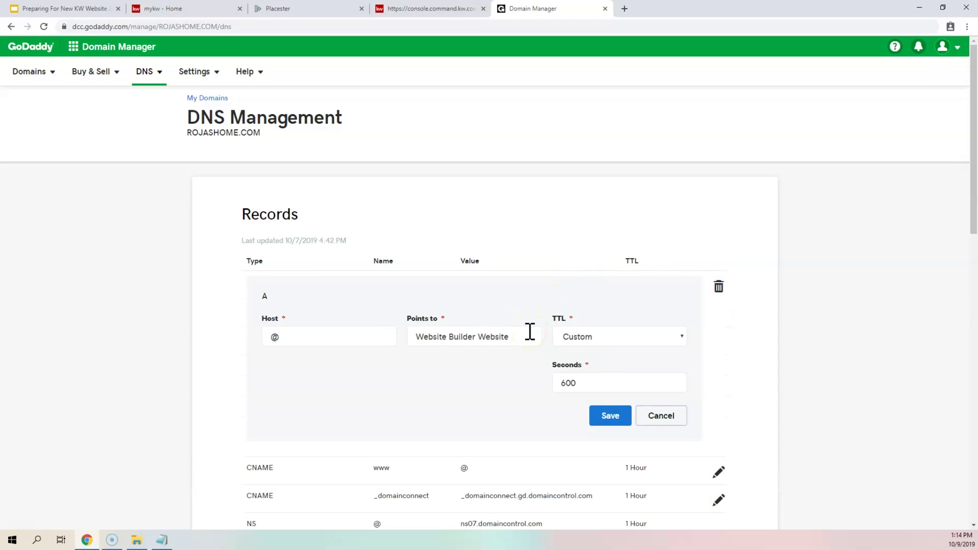
{"action": "left_click", "coordinate": [656, 416]}
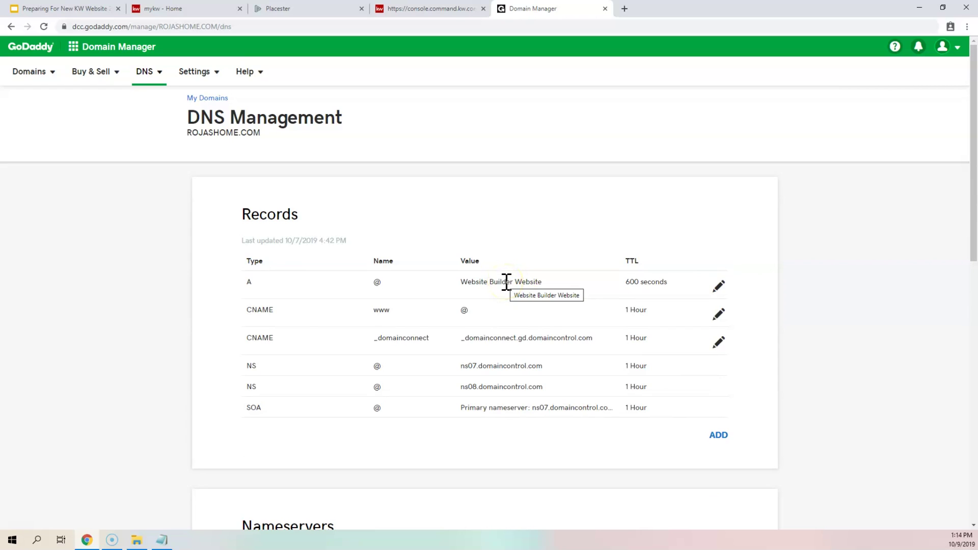
{"action": "left_click_drag", "start_coordinate": [245, 312], "coordinate": [480, 316]}
{"action": "left_click", "coordinate": [481, 317]}
{"action": "left_click_drag", "start_coordinate": [258, 312], "coordinate": [280, 317]}
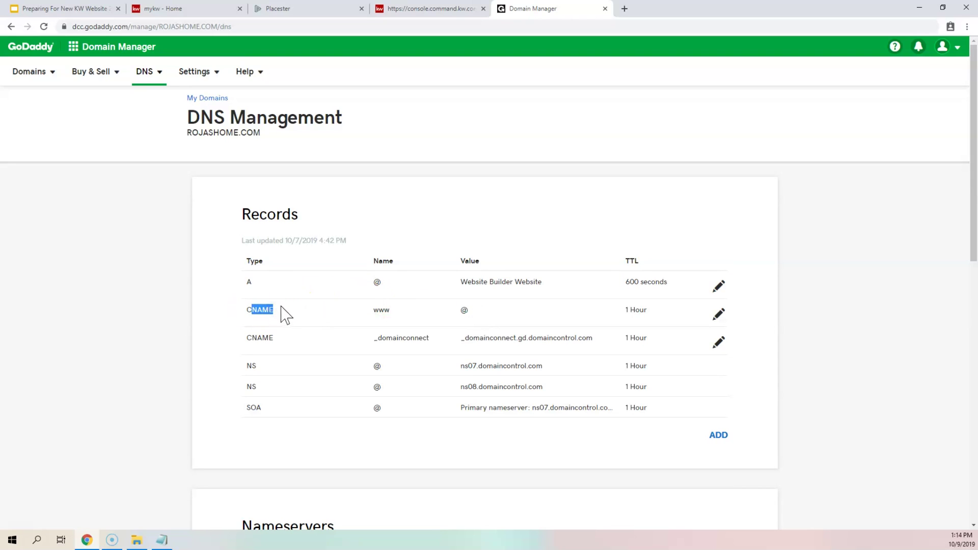
{"action": "mouse_move", "coordinate": [369, 312]}
{"action": "left_mouse_down"}
{"action": "mouse_move", "coordinate": [395, 309]}
{"action": "mouse_move", "coordinate": [368, 311]}
{"action": "left_mouse_up"}
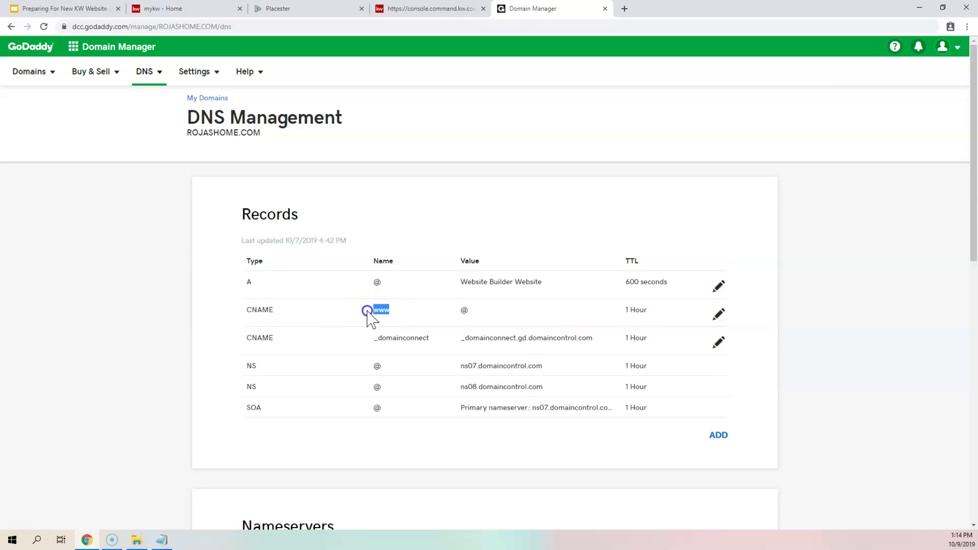
{"action": "left_click_drag", "start_coordinate": [459, 311], "coordinate": [469, 312]}
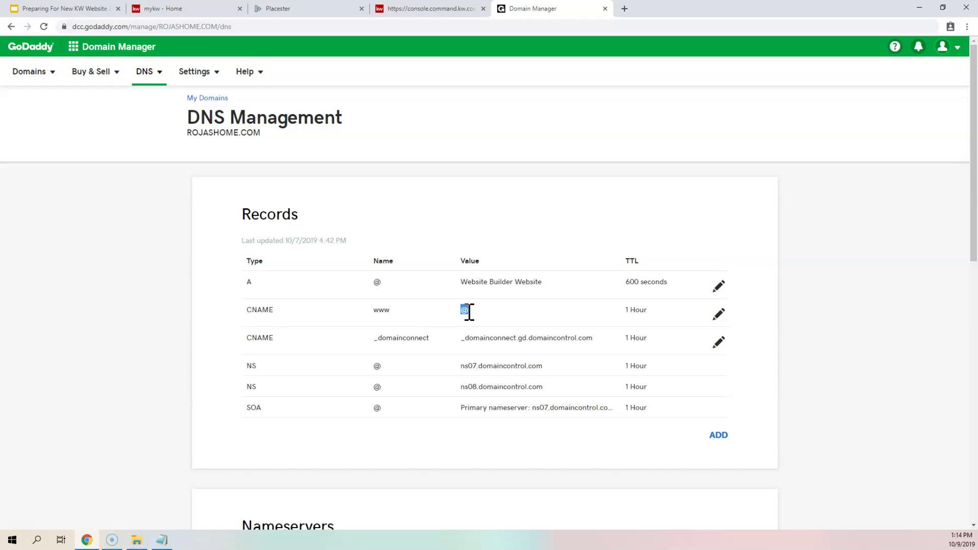
- Edit the www CNAME record, briefly trying domains.myrealestateplatform.com, then save it still pointing to @
{"action": "left_click", "coordinate": [719, 316]}
{"action": "left_click", "coordinate": [451, 365]}
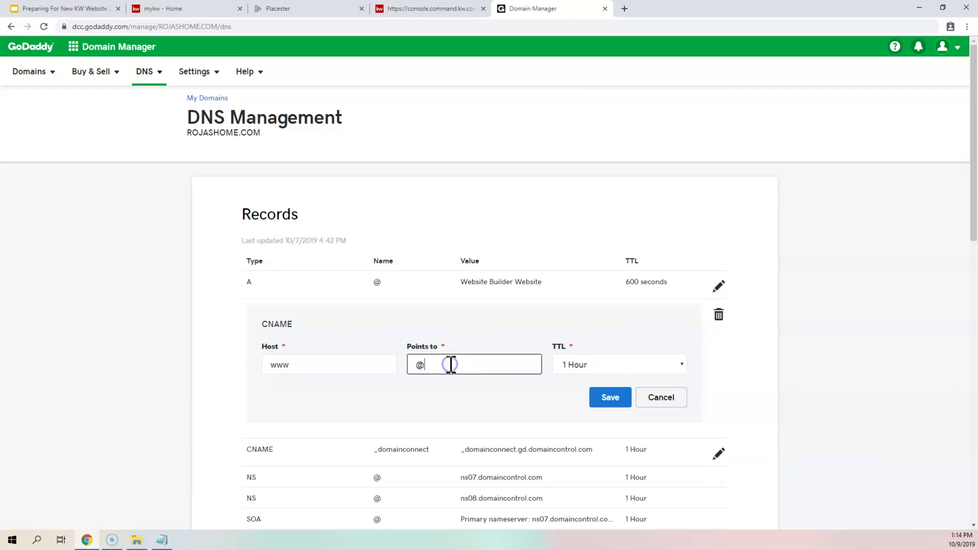
{"action": "key", "text": "BackSpace"}
{"action": "type", "text": "domains.myrealestate"}
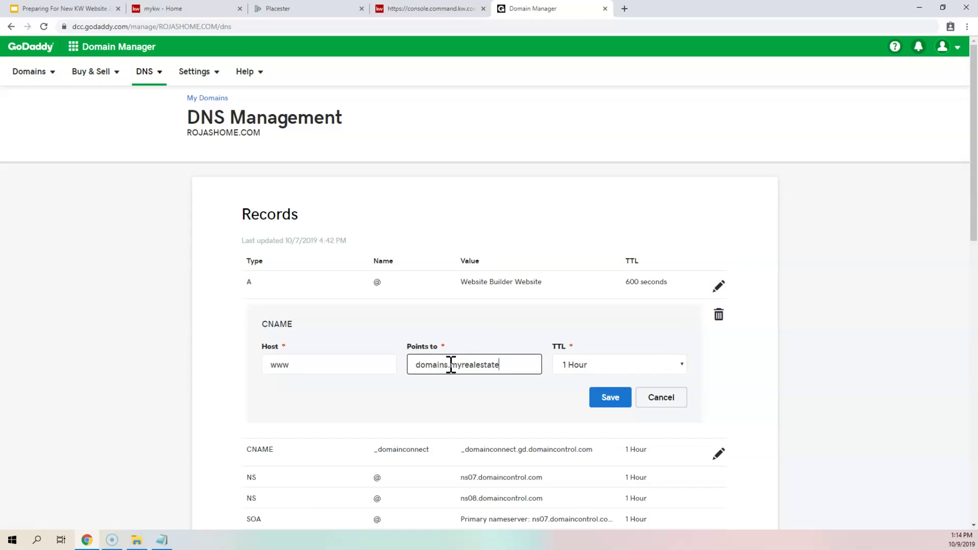
{"action": "type", "text": "platform.com"}
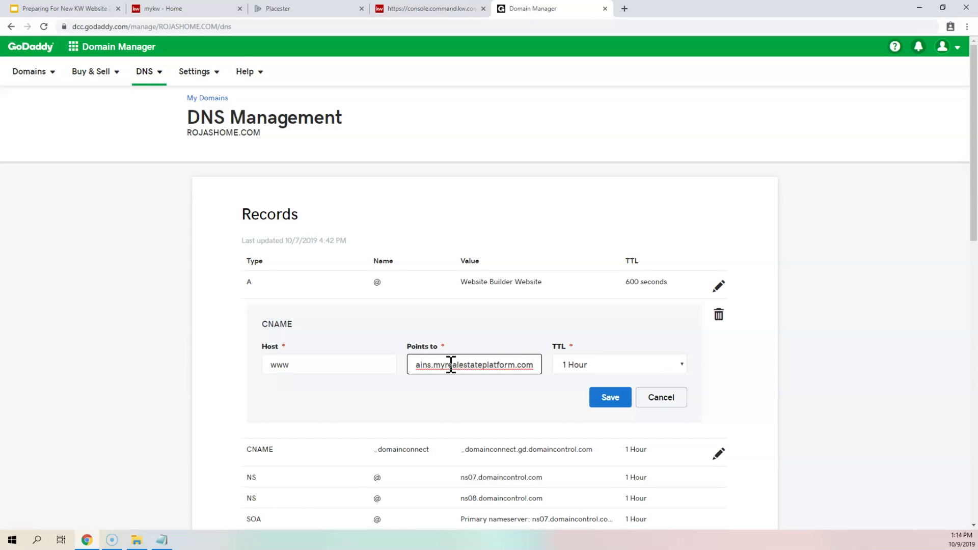
{"action": "key", "text": "ctrl+a"}
{"action": "key", "text": "BackSpace"}
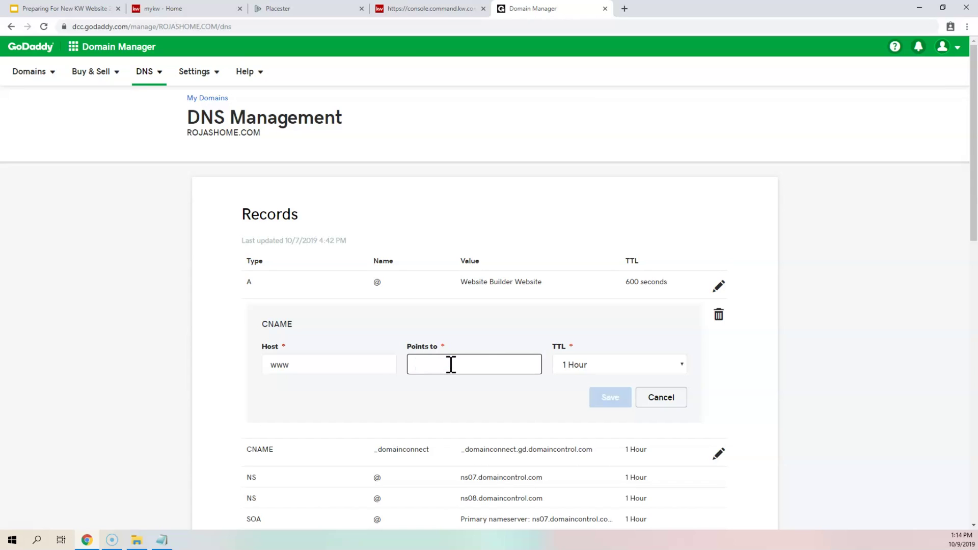
{"action": "type", "text": "@"}
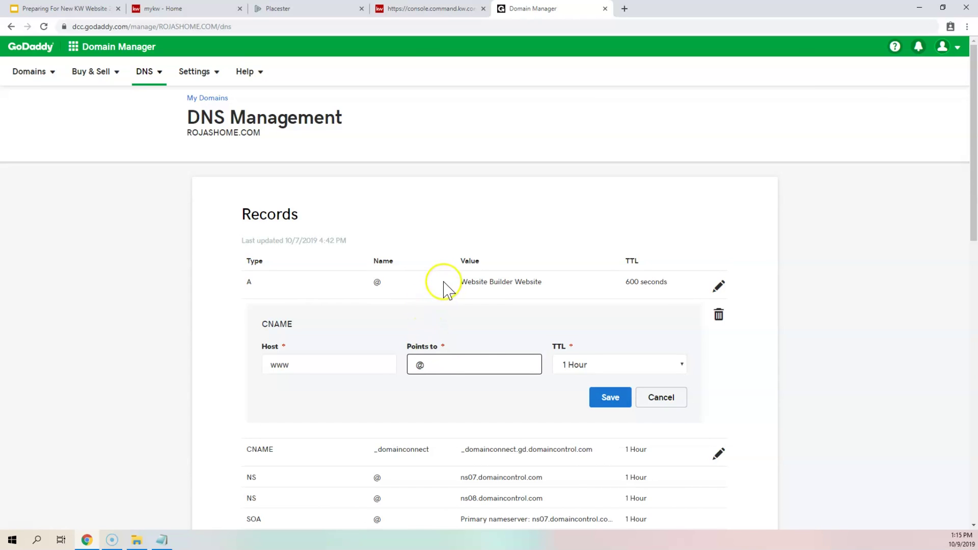
{"action": "left_click", "coordinate": [611, 401]}
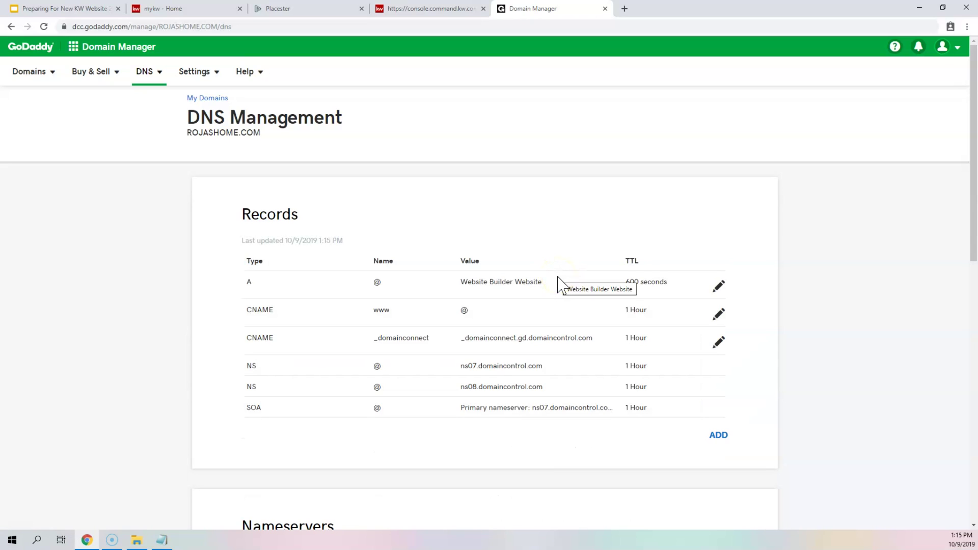
- Scroll to the Forwarding card and add forwarding for the domain, focusing the destination address
{"action": "scroll", "coordinate": [644, 229], "scroll_direction": "down", "scroll_amount": 10}
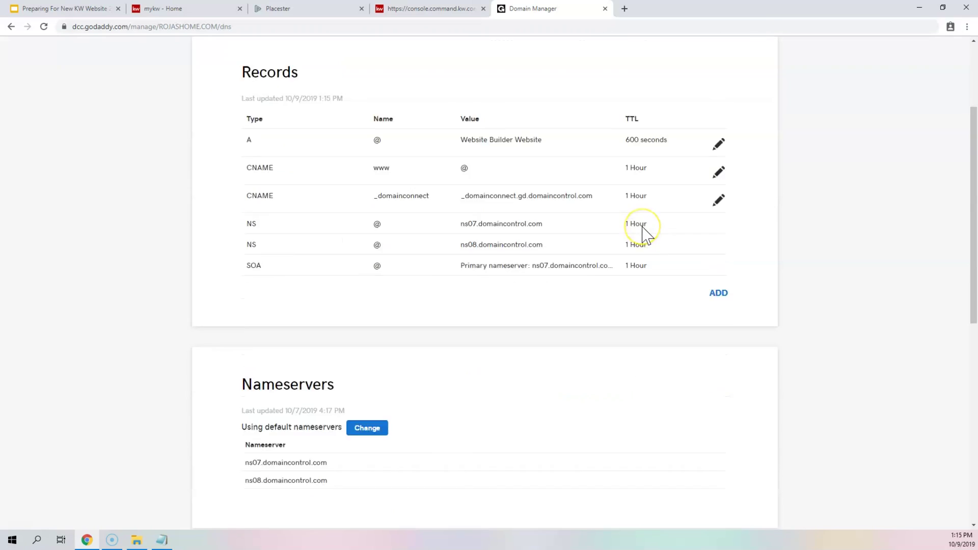
{"action": "left_click_drag", "start_coordinate": [556, 167], "coordinate": [648, 176]}
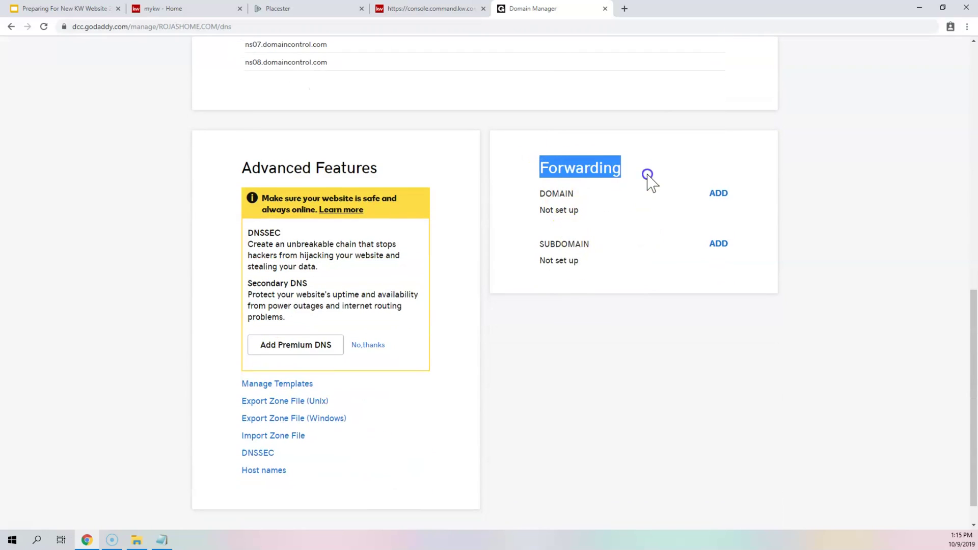
{"action": "left_click", "coordinate": [650, 173]}
{"action": "left_click", "coordinate": [719, 196]}
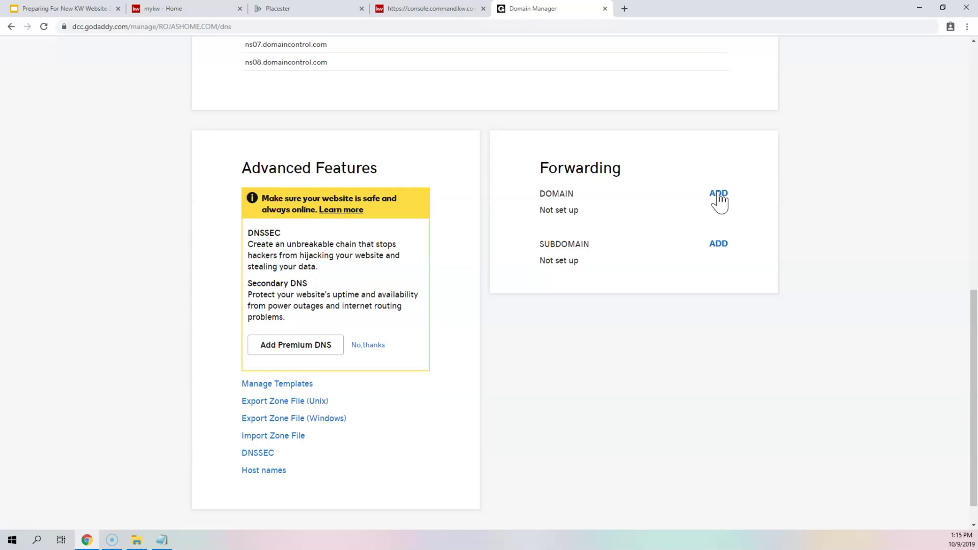
{"action": "left_click", "coordinate": [718, 194]}
{"action": "left_click", "coordinate": [660, 237]}
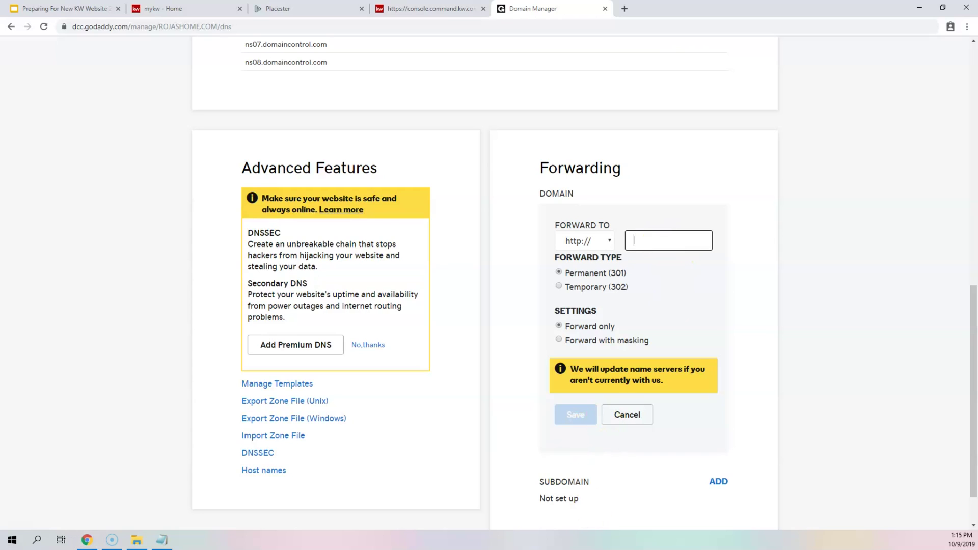
{"action": "left_click", "coordinate": [695, 236]}
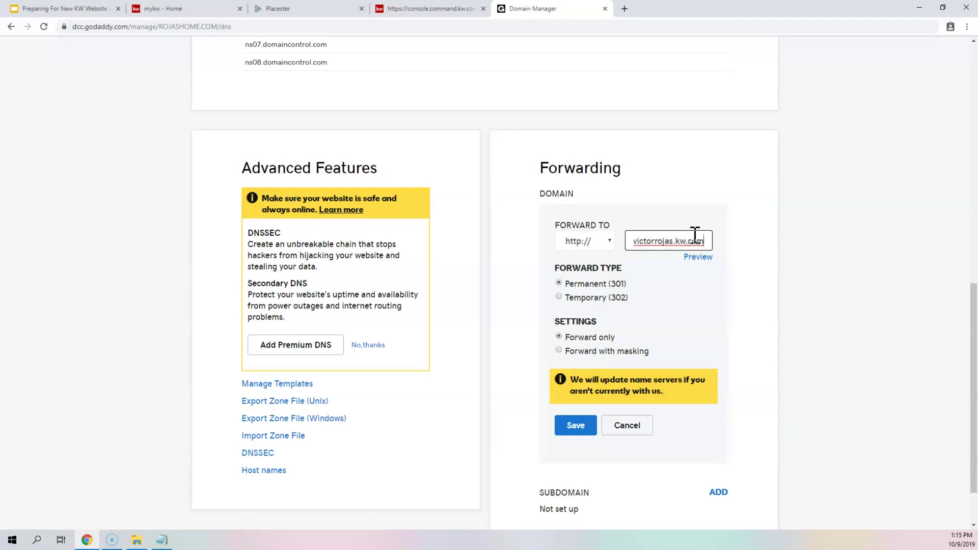
{"action": "key", "text": "Home"}
{"action": "left_click", "coordinate": [581, 242]}
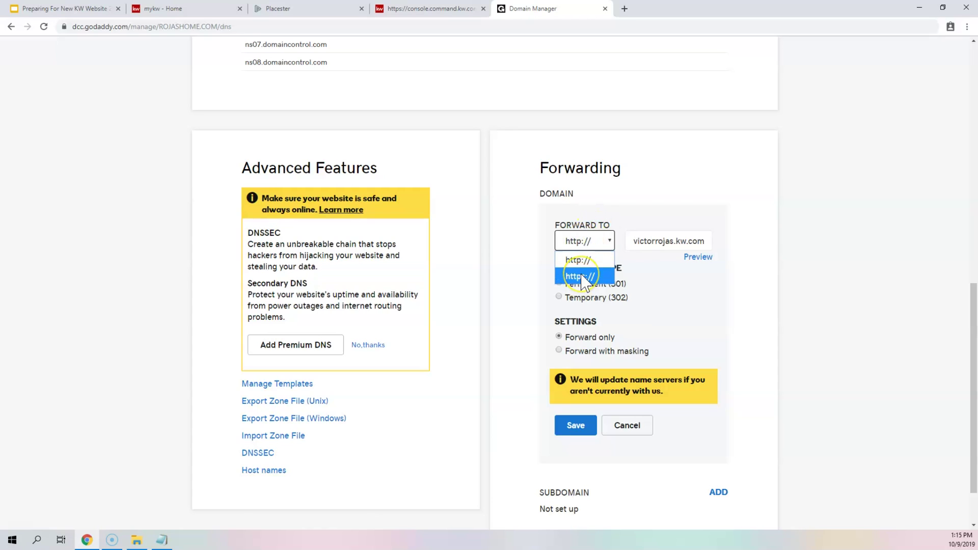
{"action": "left_click", "coordinate": [586, 262]}
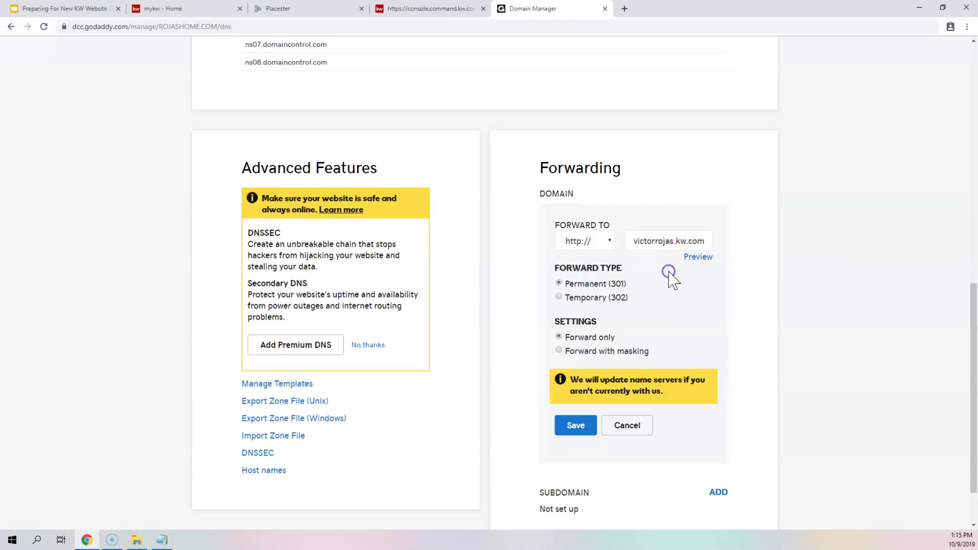
{"action": "left_click", "coordinate": [600, 237]}
{"action": "left_click", "coordinate": [630, 194]}
- Keep Permanent (301) with Forward only and save the domain forwarding
{"action": "left_click", "coordinate": [559, 337]}
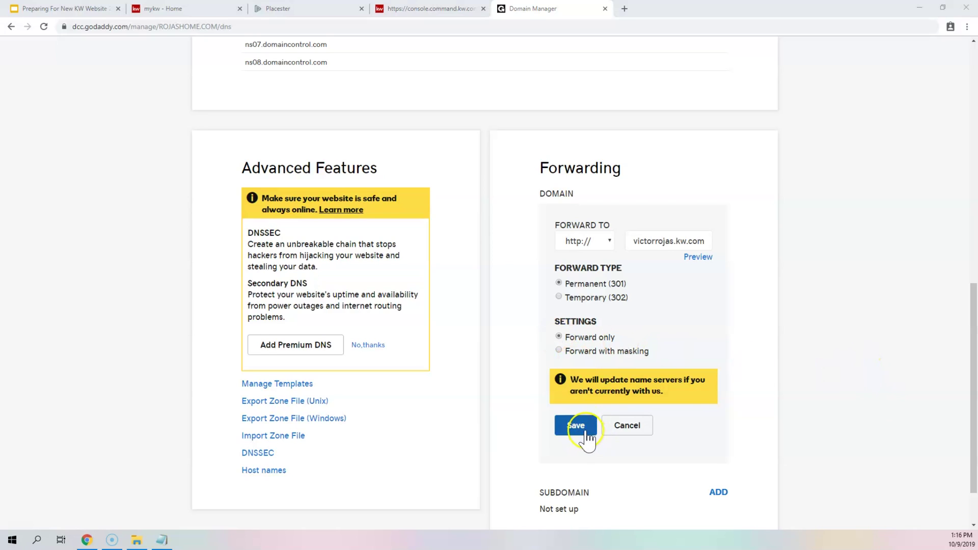
{"action": "left_click_drag", "start_coordinate": [579, 380], "coordinate": [688, 398]}
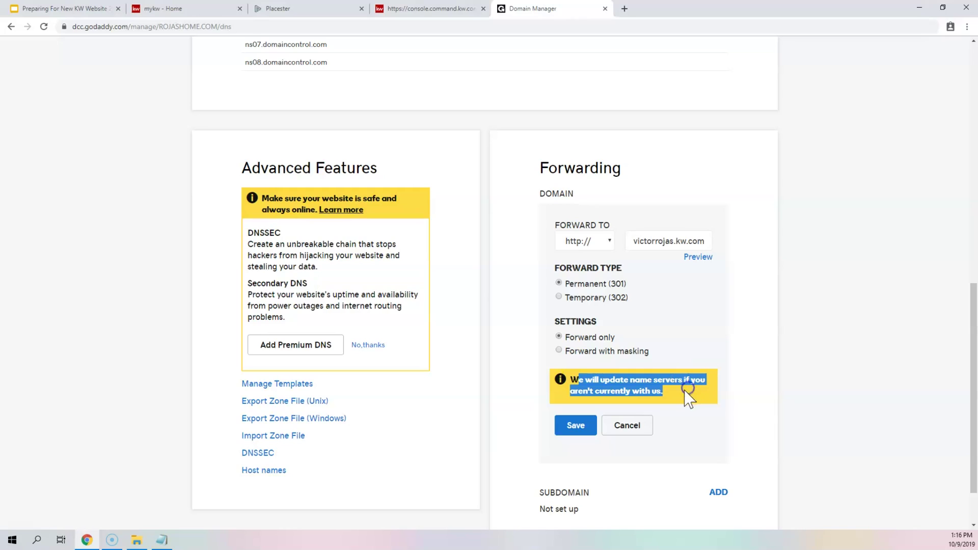
{"action": "left_click", "coordinate": [574, 428]}
{"action": "left_click_drag", "start_coordinate": [249, 275], "coordinate": [694, 280]}
{"action": "left_click", "coordinate": [691, 281]}
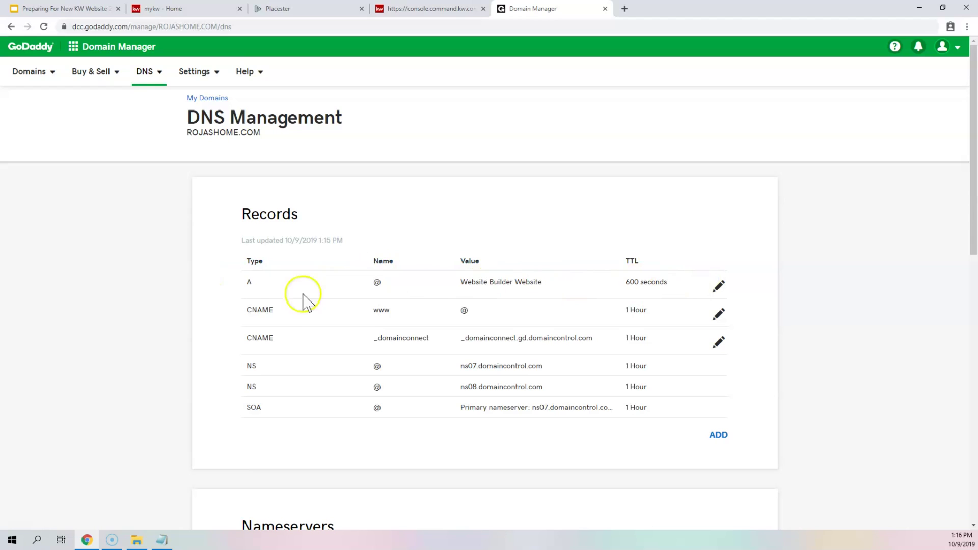
{"action": "left_click_drag", "start_coordinate": [367, 311], "coordinate": [479, 314]}
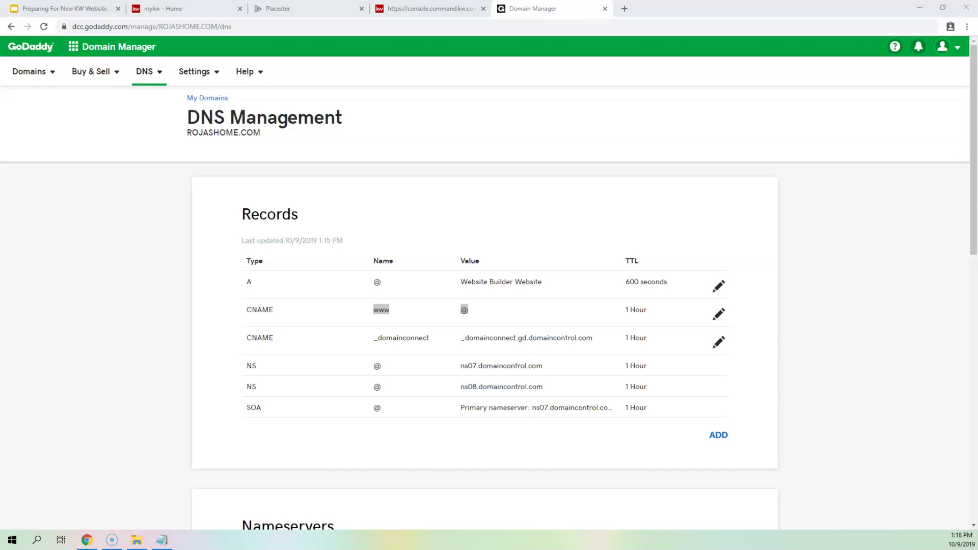
{"action": "left_click", "coordinate": [384, 327]}
{"action": "left_click_drag", "start_coordinate": [374, 312], "coordinate": [396, 313]}
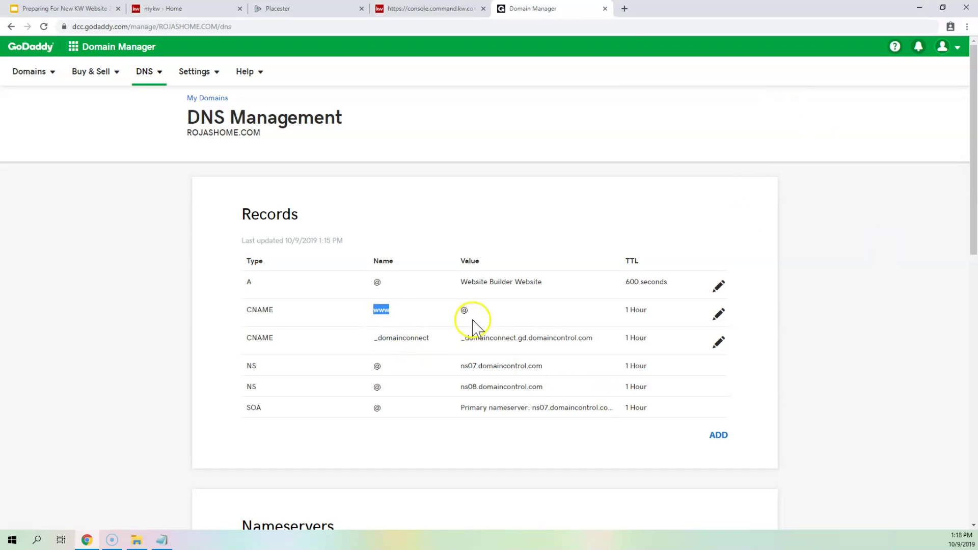
{"action": "left_click_drag", "start_coordinate": [459, 312], "coordinate": [472, 313]}
{"action": "scroll", "coordinate": [616, 306], "scroll_direction": "down", "scroll_amount": 10}
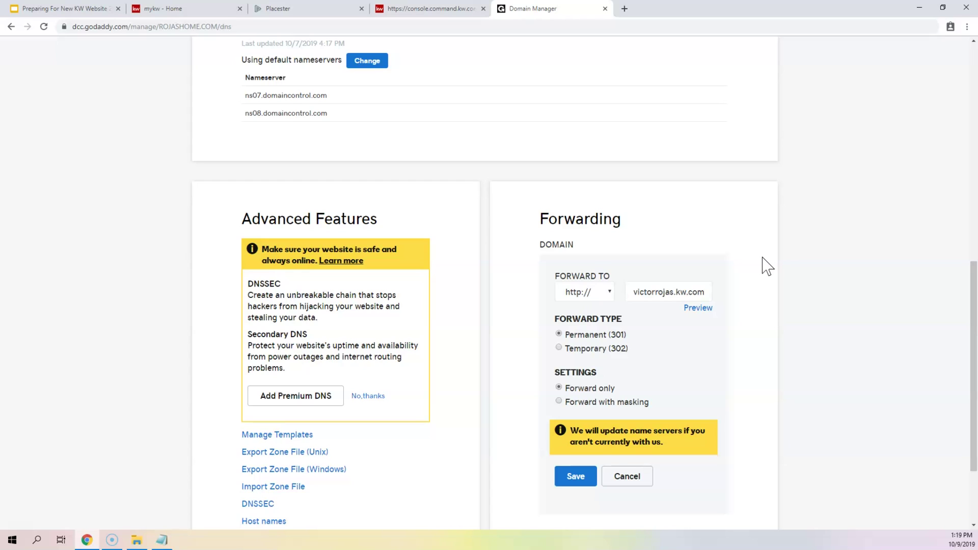
{"action": "double_click", "coordinate": [617, 335]}
{"action": "double_click", "coordinate": [656, 291]}
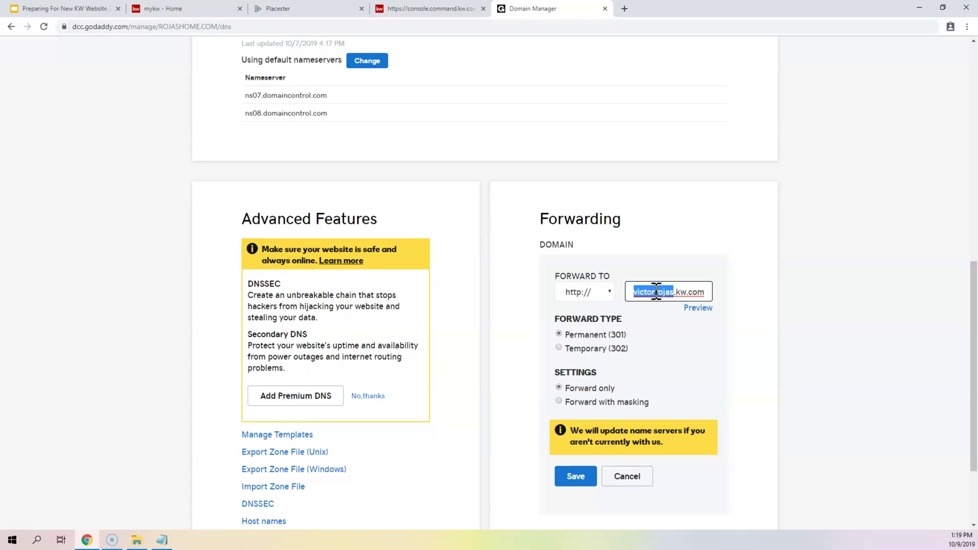
{"action": "left_click_drag", "start_coordinate": [656, 292], "coordinate": [704, 287]}
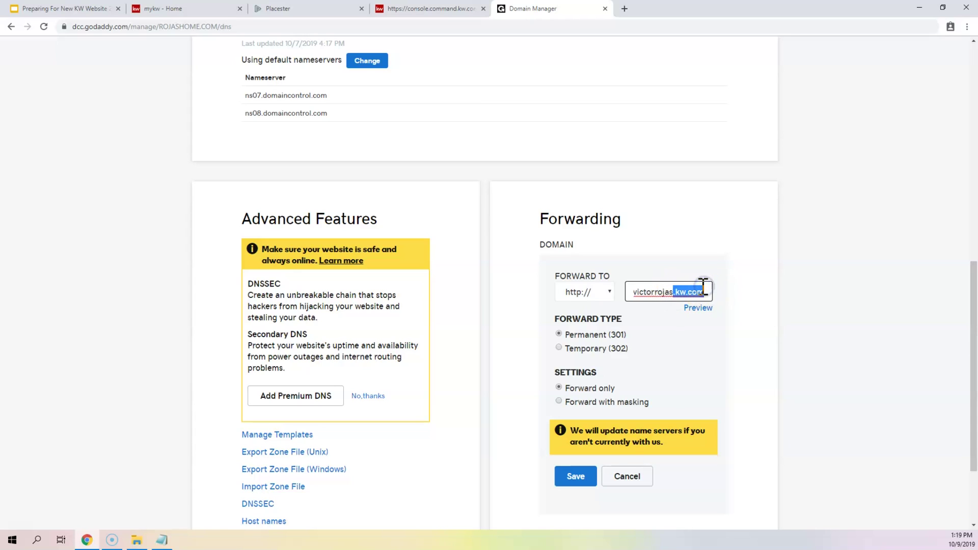